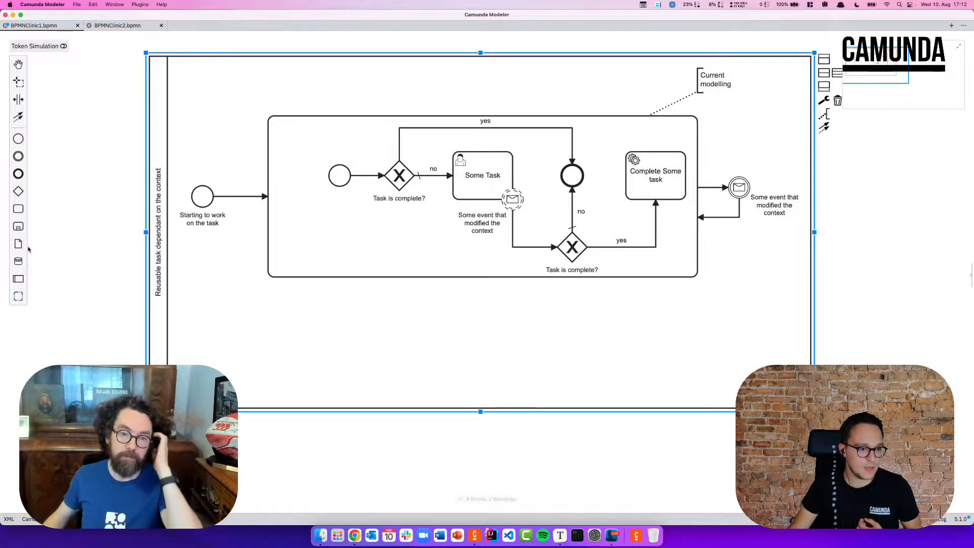
Step: Add an expanded sub-process in the pool below the existing one and convert it to an event sub-process
click(19, 228)
click(287, 373)
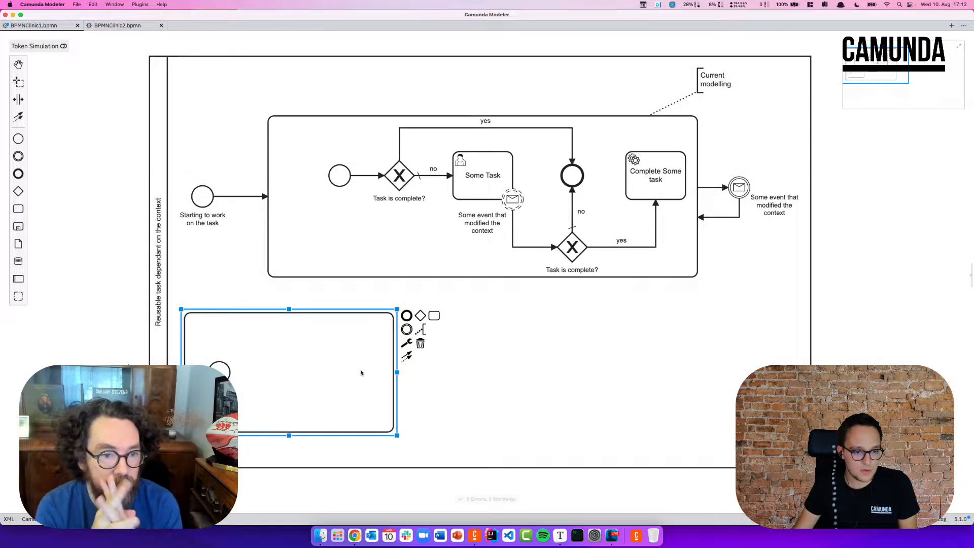
click(406, 343)
click(431, 408)
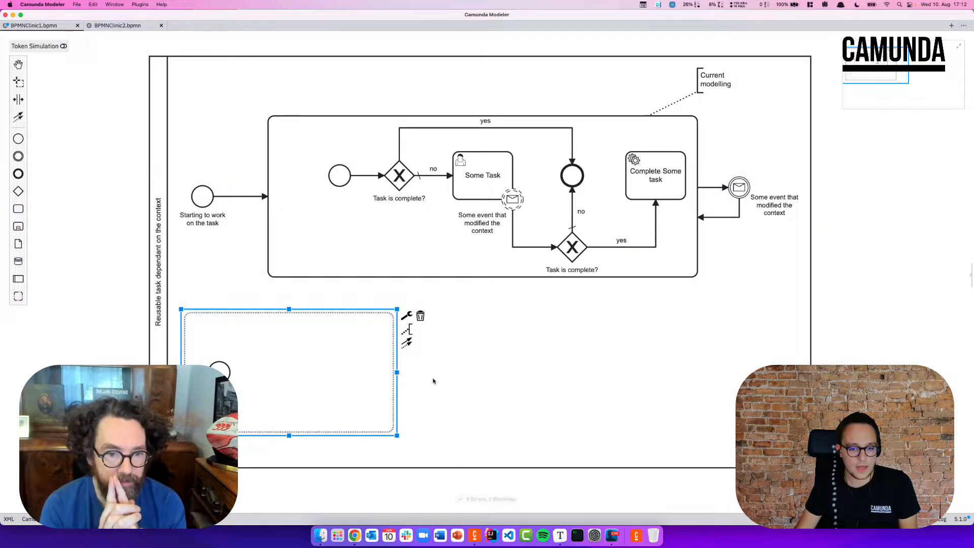
Step: Label the new event sub-process "Context changed"
double_click(303, 320)
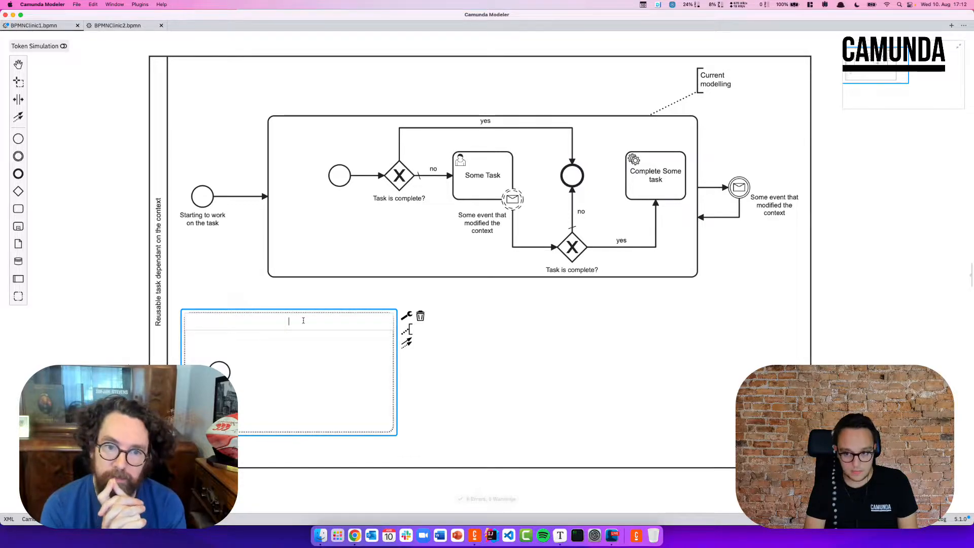
text(Context C)
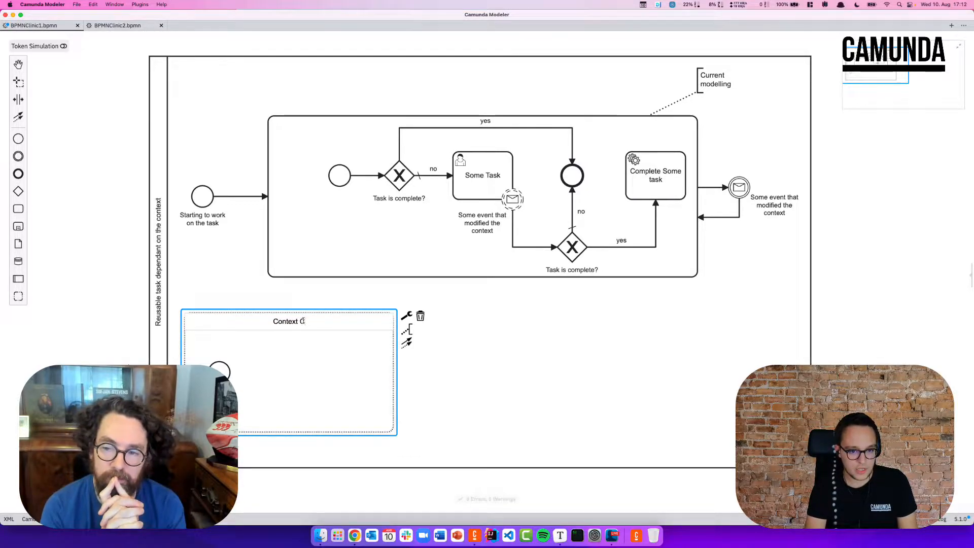
text(hanged)
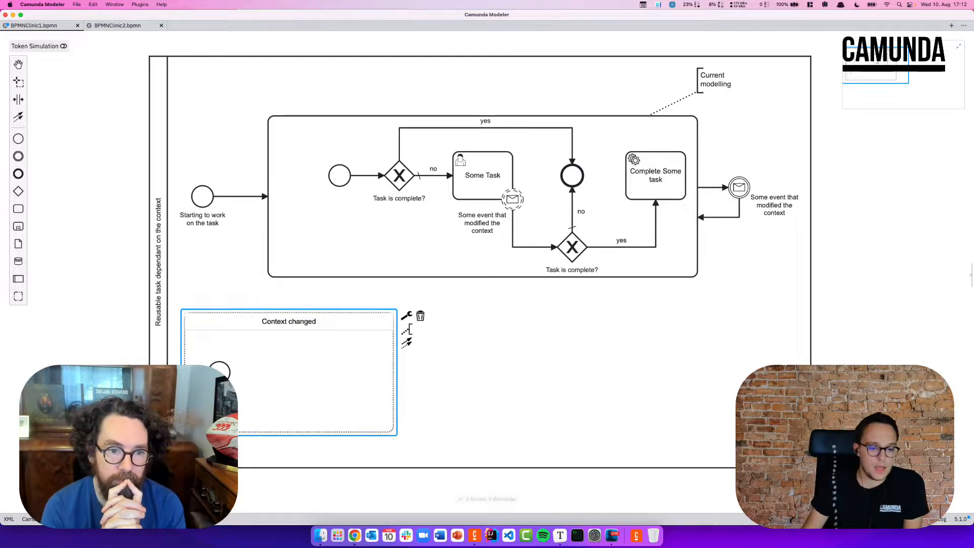
Step: Shift the start event in the Context changed sub-process slightly, then append a task and an end event to it
click(220, 370)
click(218, 371)
drag(218, 370, 214, 371)
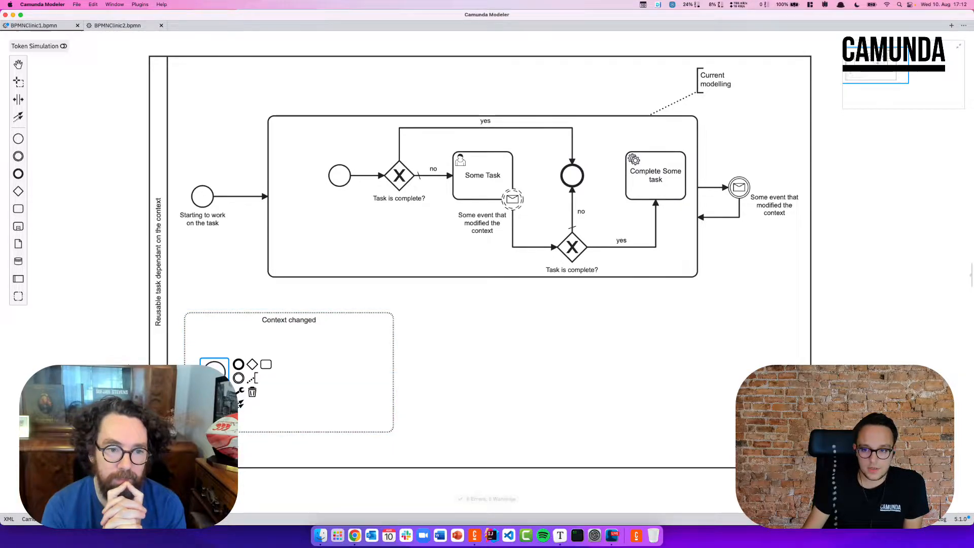
click(269, 366)
click(331, 355)
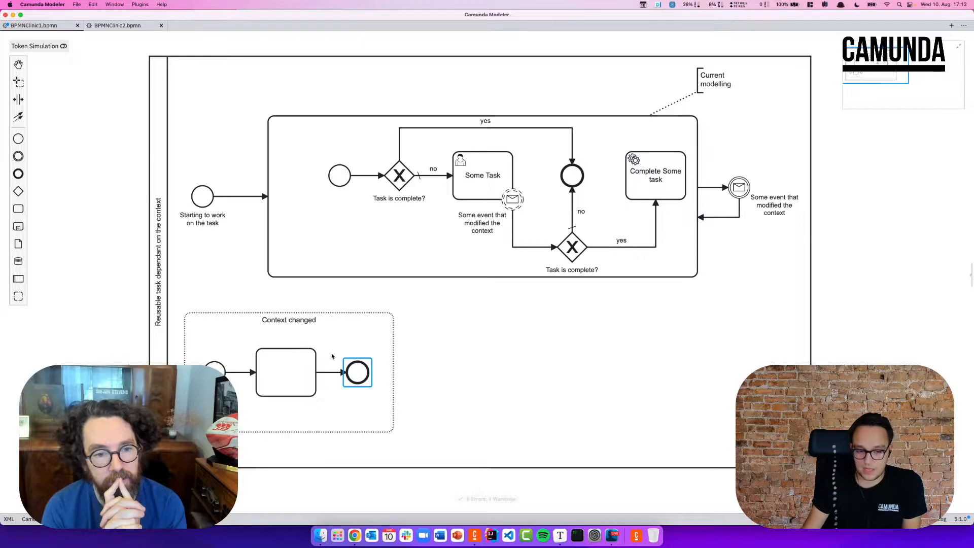
Step: Change the task in the Context changed sub-process to a Script Task
click(310, 387)
click(329, 383)
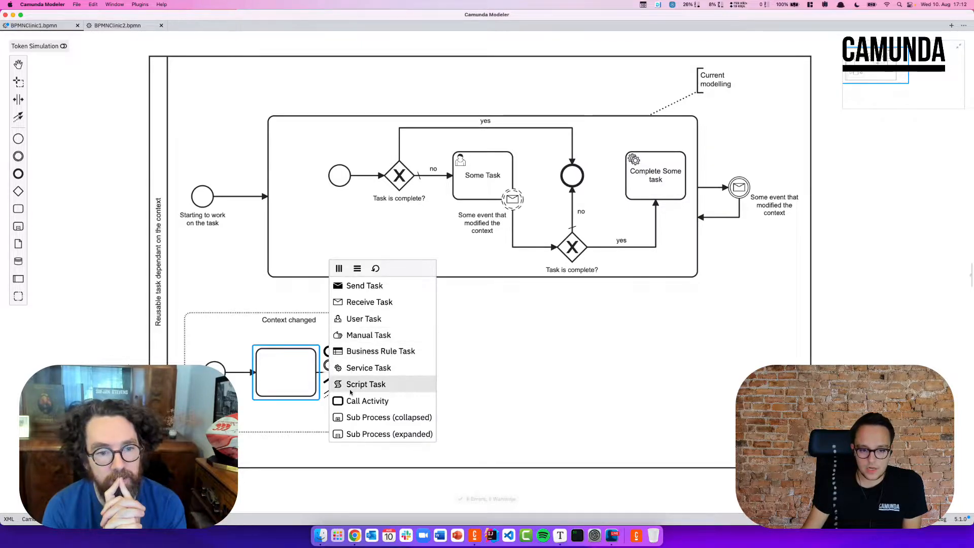
click(351, 385)
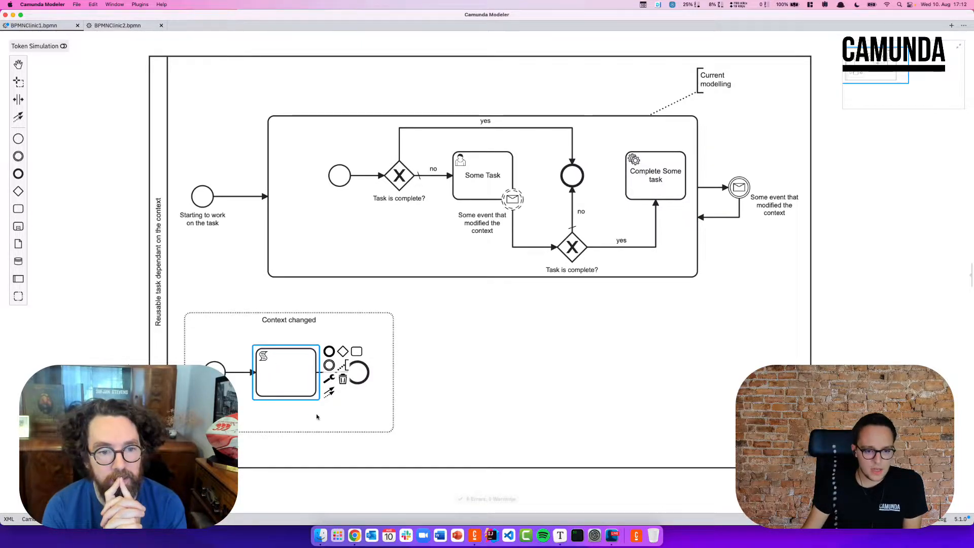
Step: Label the script task in the Context changed sub-process "Update PI Data"
double_click(271, 369)
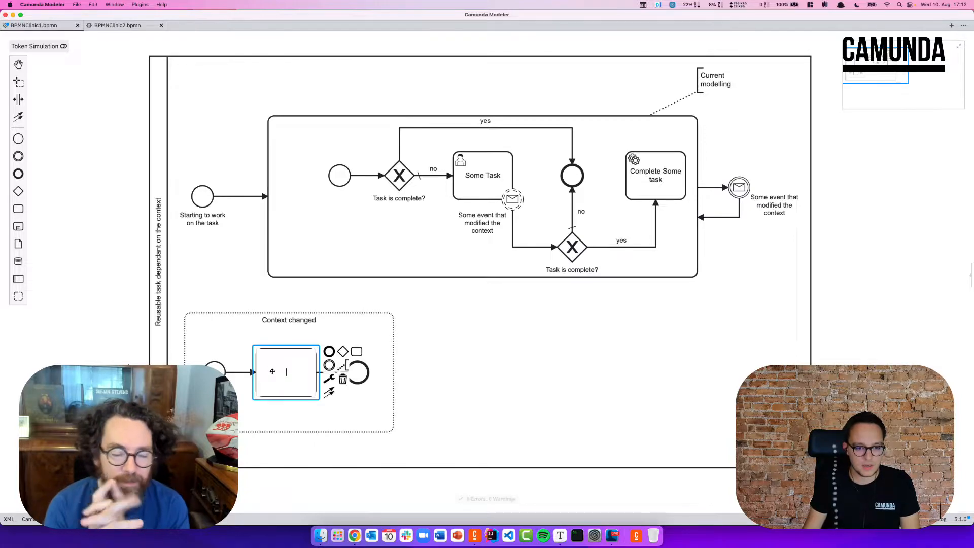
text(M)
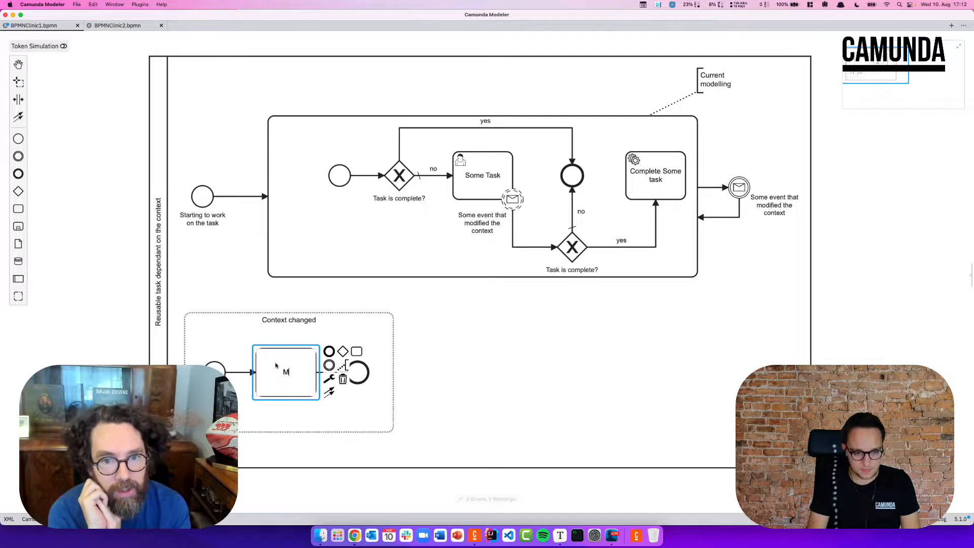
text(odif)
key(BackSpace)
key(BackSpace)
key(BackSpace)
key(BackSpace)
key(BackSpace)
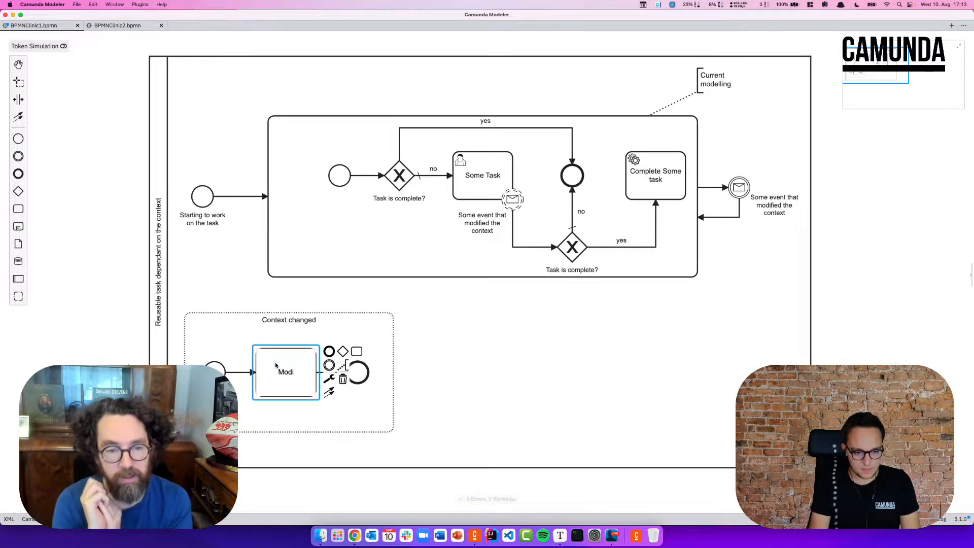
text(Update )
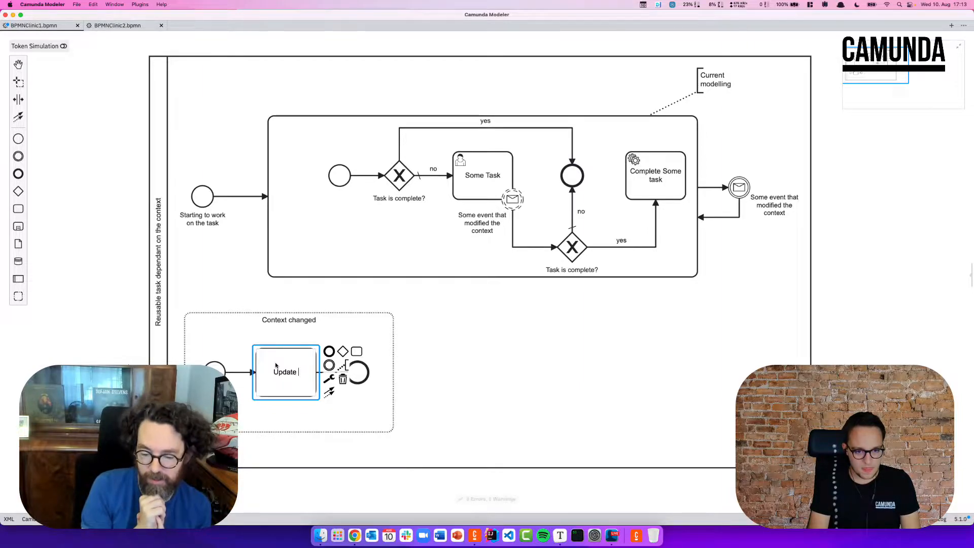
text(S)
text(at)
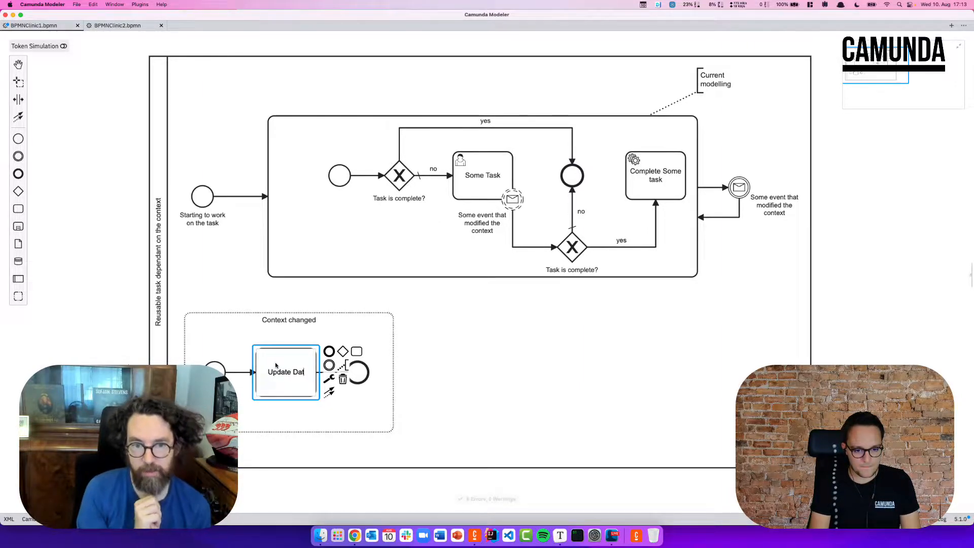
key(BackSpace)
key(BackSpace)
key(BackSpace)
text(PI Data)
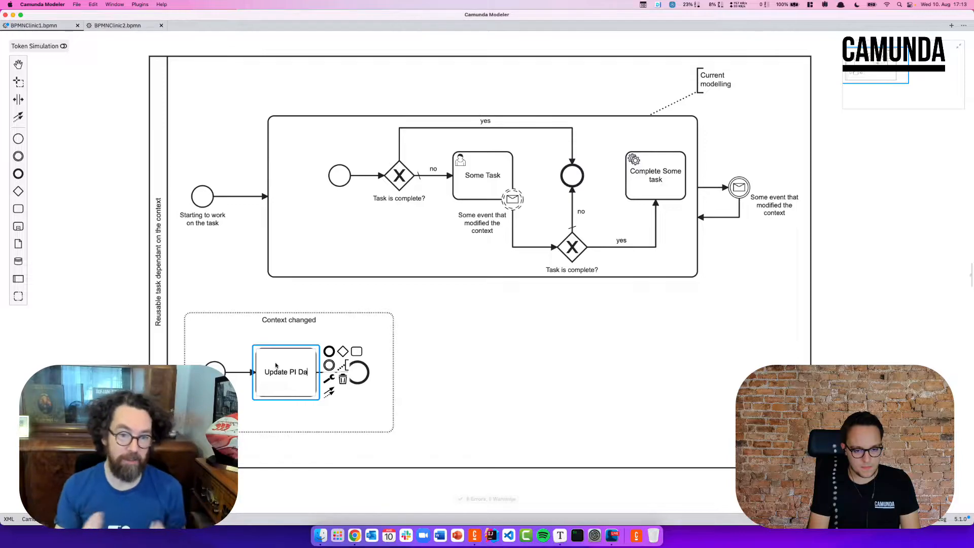
key(Return)
click(522, 345)
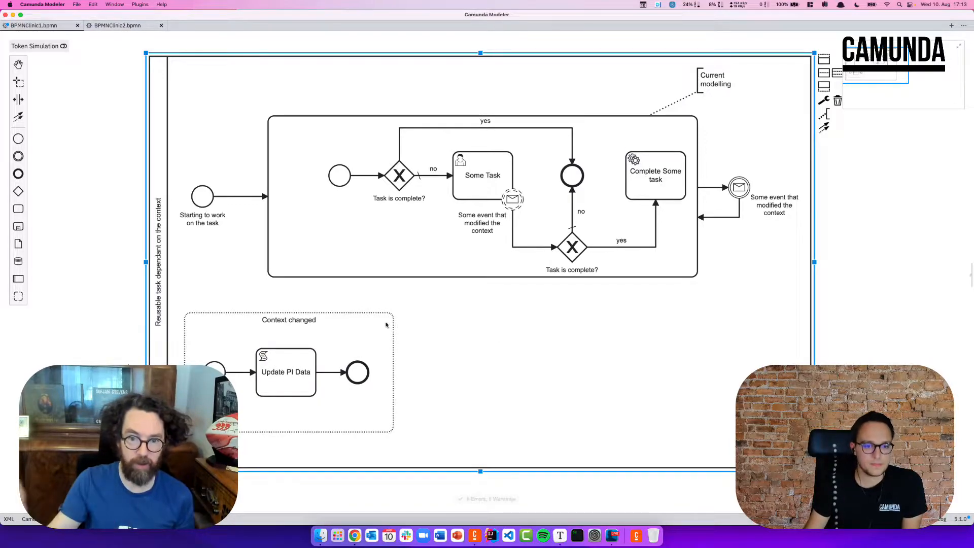
Step: Shrink the Context changed sub-process so its border fits more closely around its start event, task and end event
click(394, 313)
drag(397, 312, 396, 322)
drag(396, 435, 384, 409)
Step: Change the start event of the Context changed sub-process to a Message Start Event
click(220, 368)
click(245, 372)
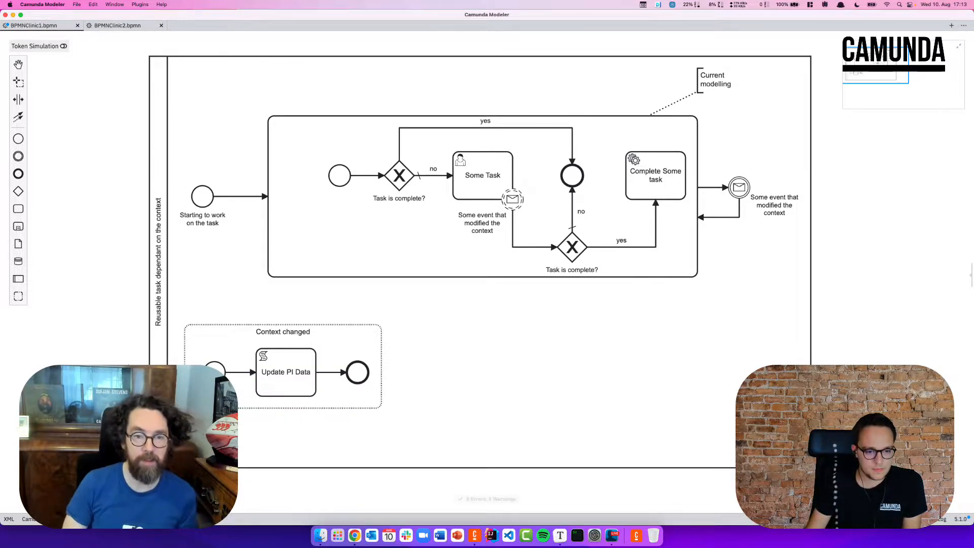
click(214, 371)
click(239, 392)
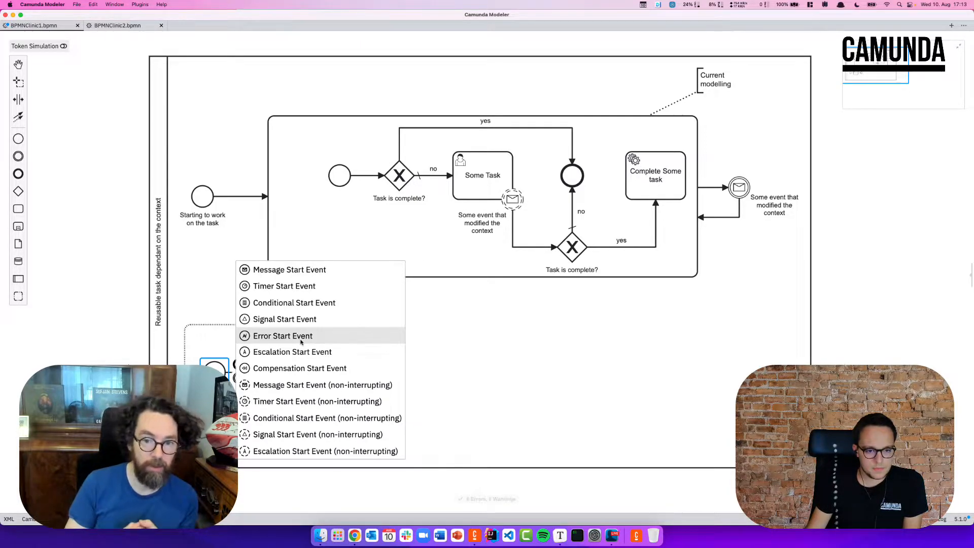
click(287, 270)
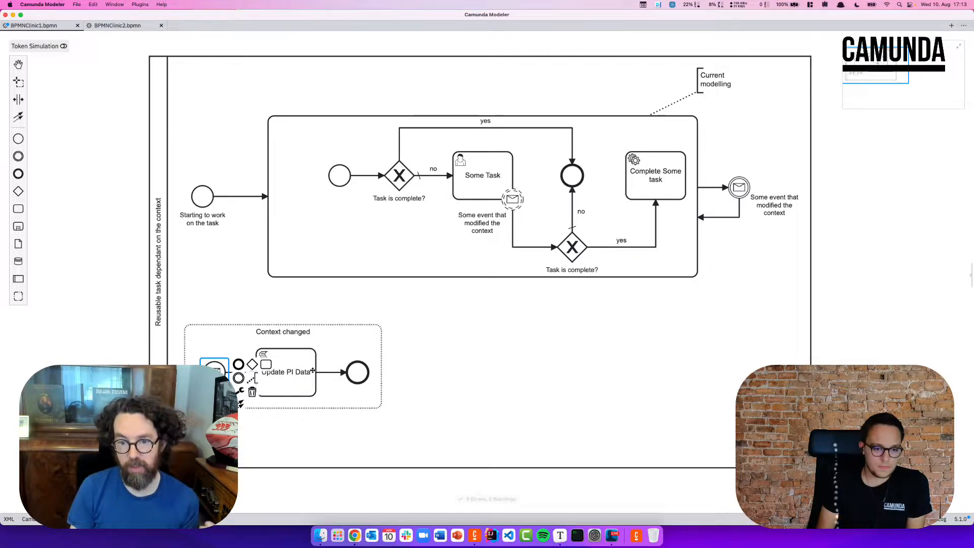
Step: Delete the Update PI Data task and move the end event close to the message start event
click(282, 382)
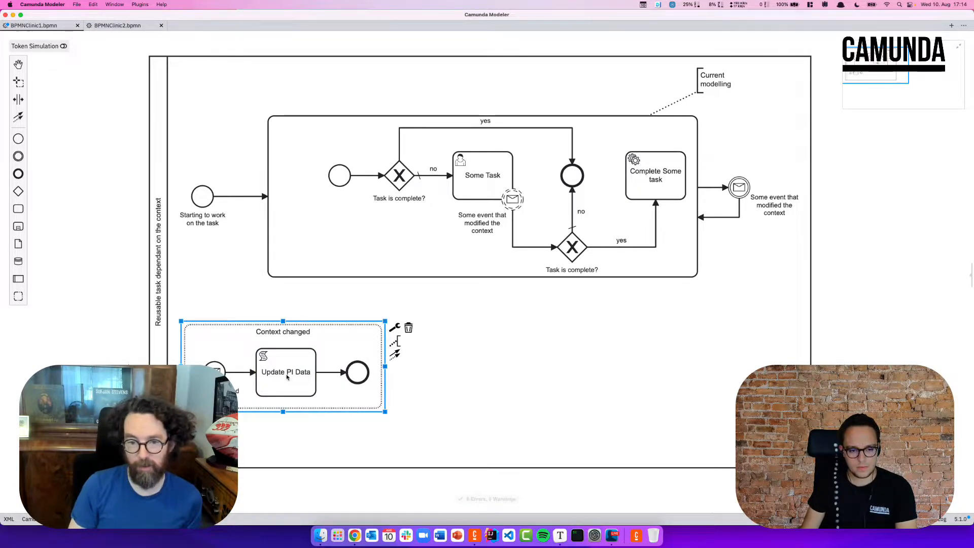
key(Delete)
drag(356, 376, 261, 376)
Step: Reduce the width and height of the Context changed sub-process to fit its two remaining events
click(289, 332)
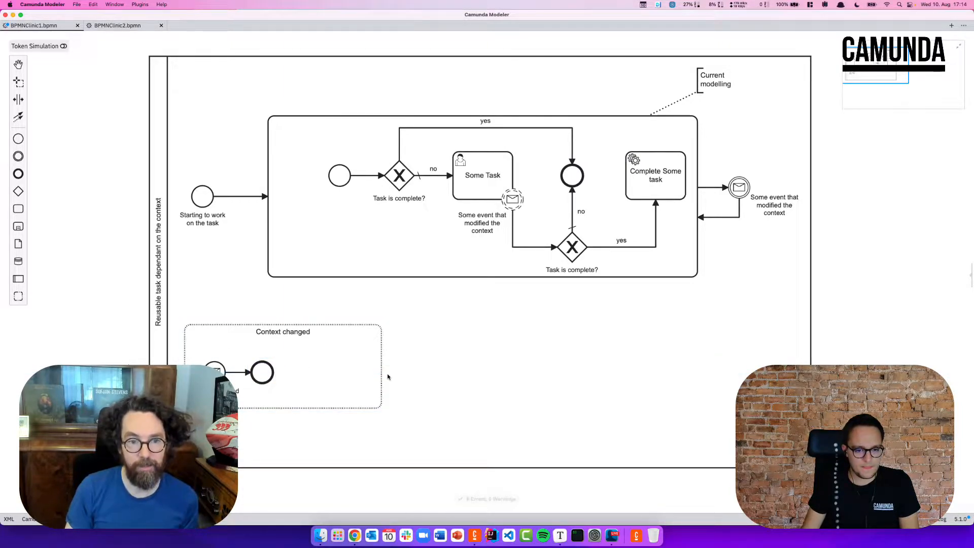
drag(368, 365, 328, 364)
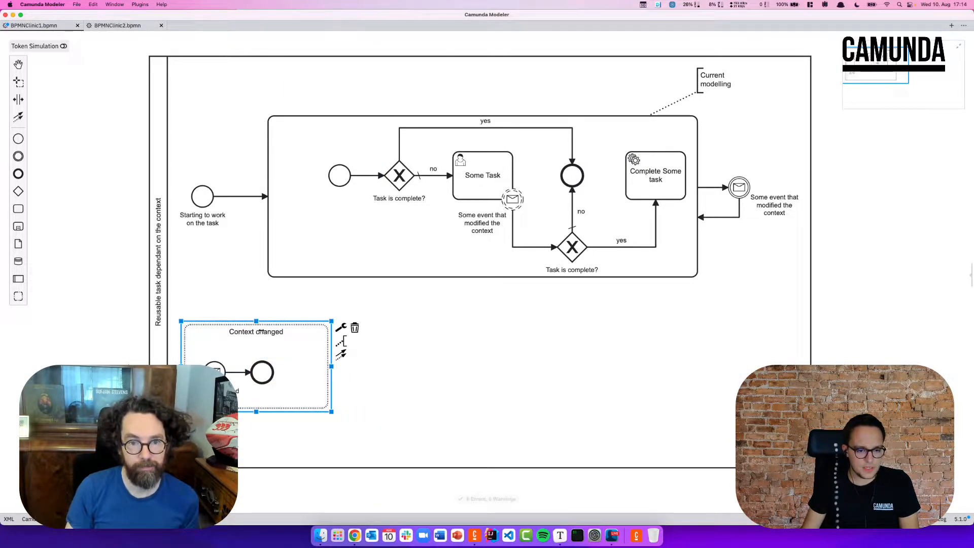
drag(254, 338, 254, 338)
Step: Attach a text annotation reading "Message Payload updated the PI Data" to the message start event in the Context changed sub-process
click(214, 369)
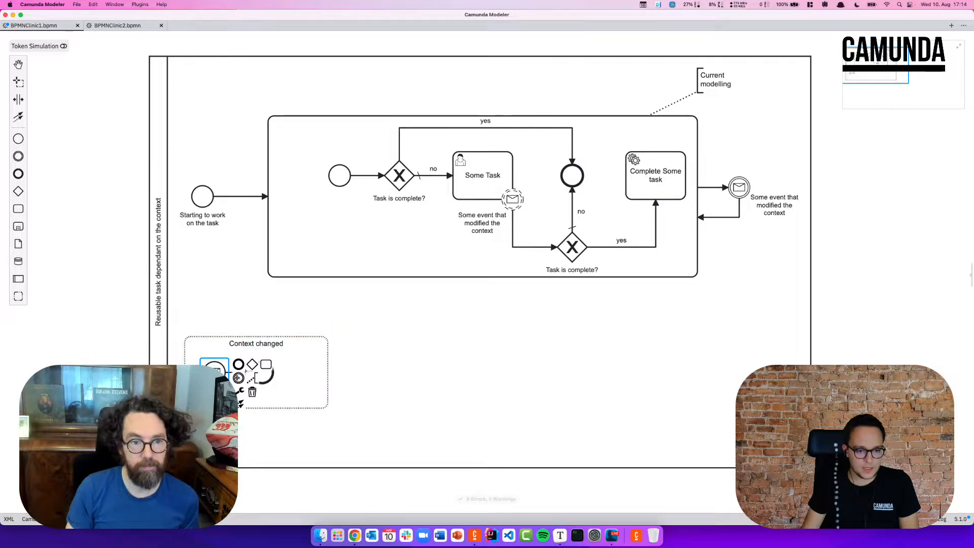
click(252, 378)
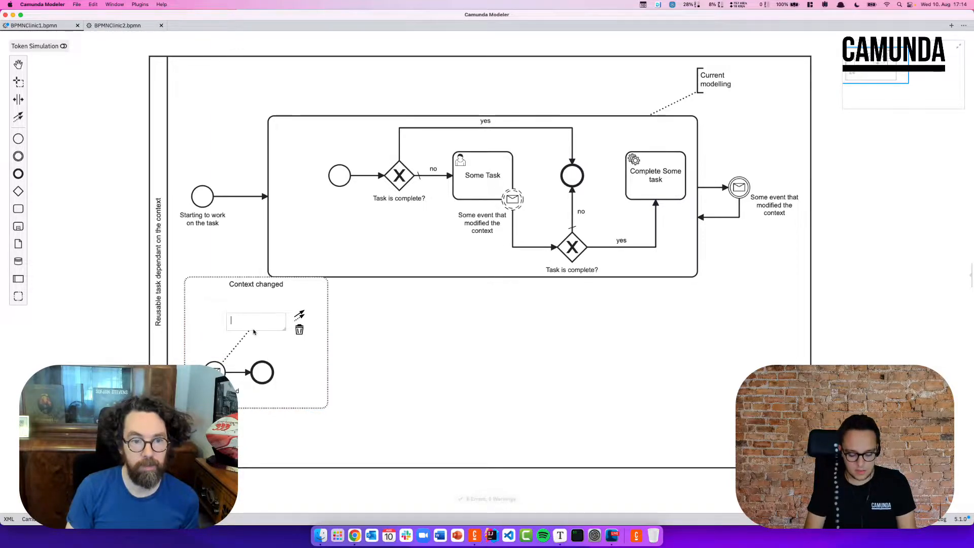
text(Me)
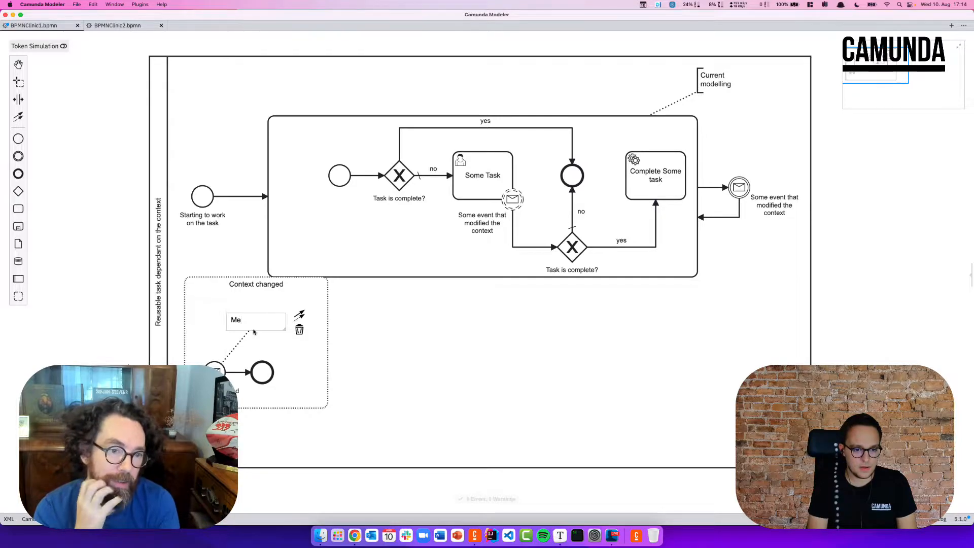
key(BackSpace)
key(BackSpace)
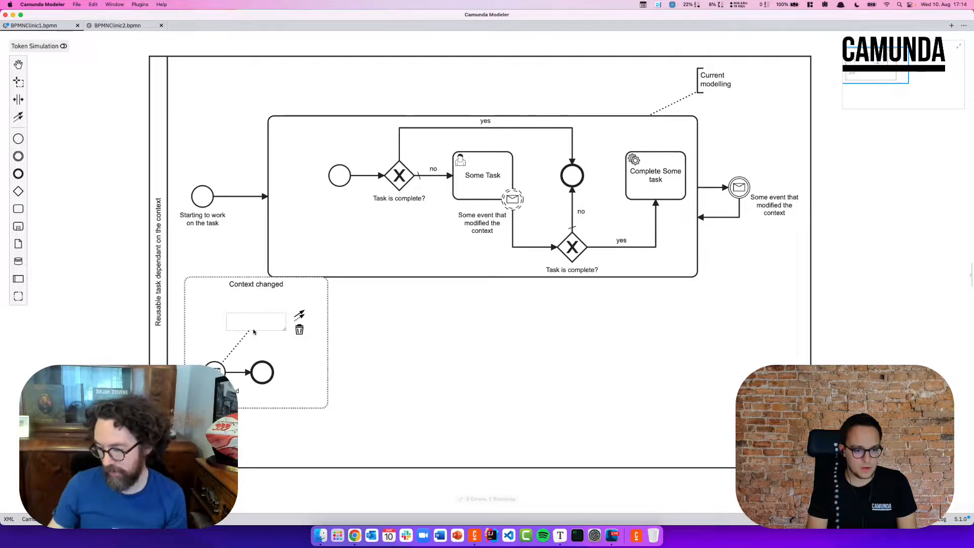
text(Message Pa)
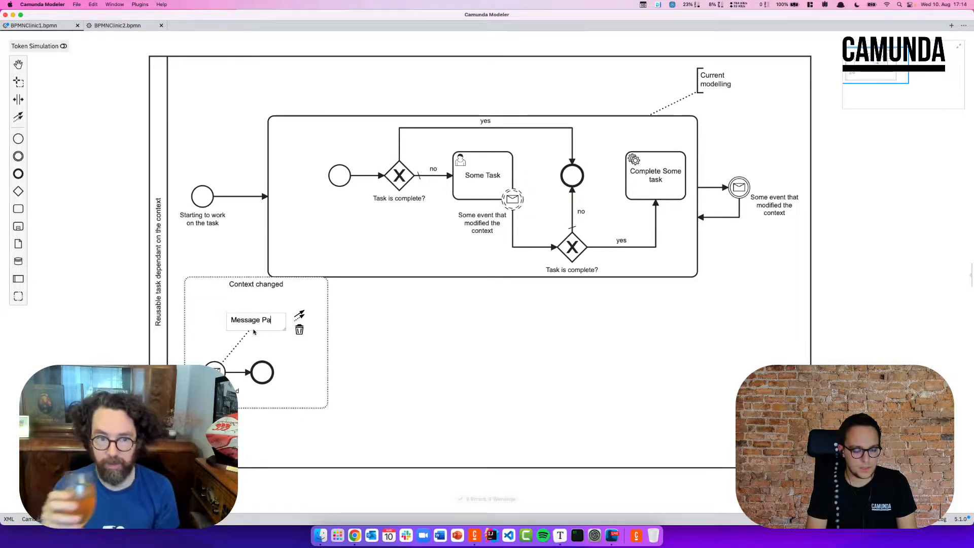
text(yload updated the )
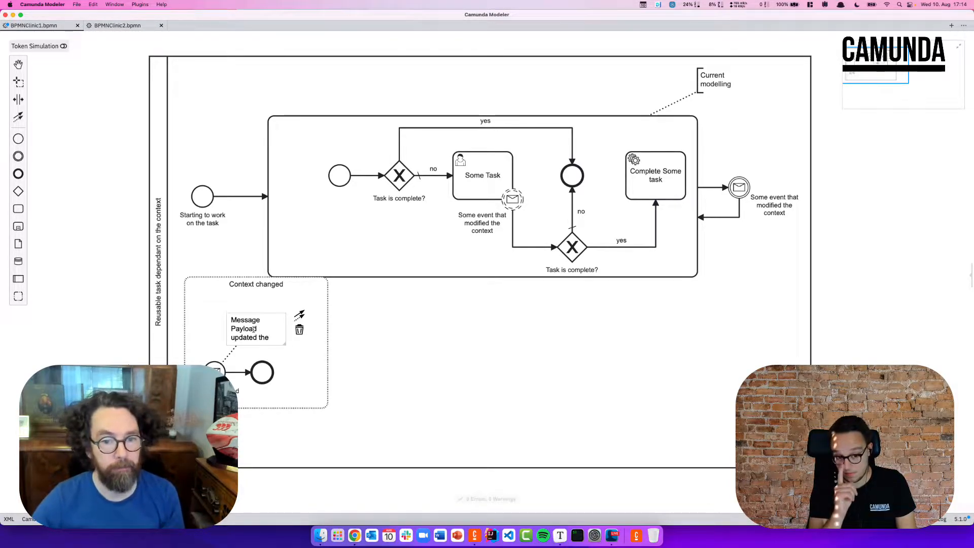
text(PI)
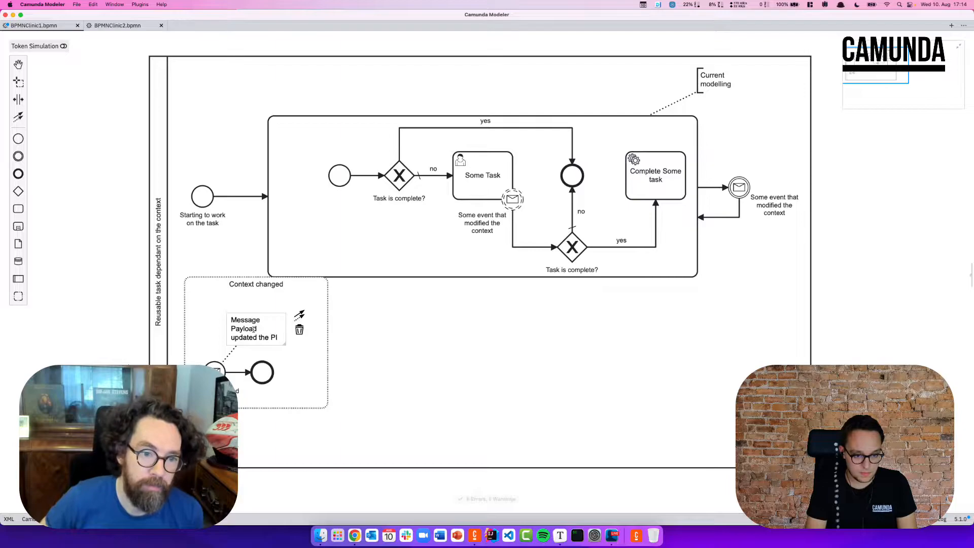
text(PI Data)
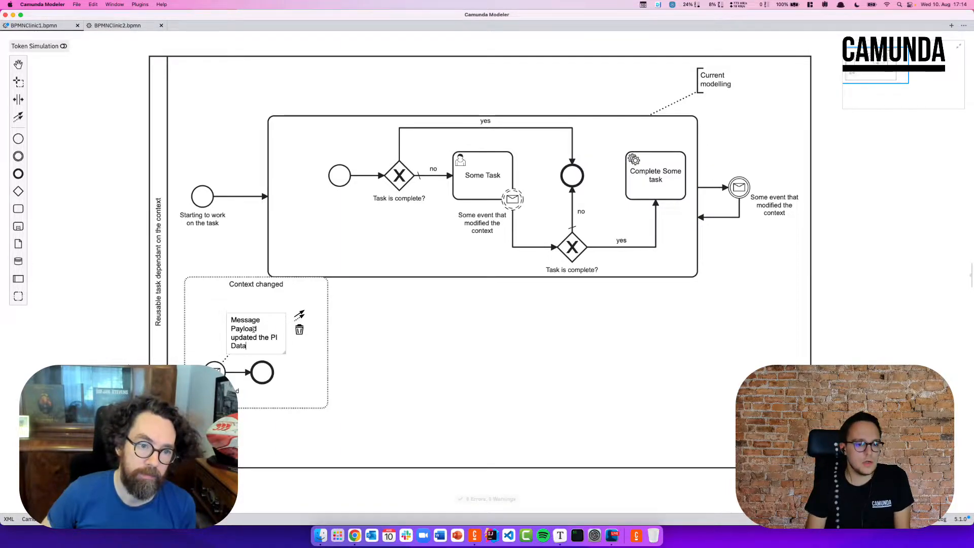
Step: Widen the annotation so its text fits on two lines, reduce its height, and place it just above the message start event
click(278, 341)
click(284, 339)
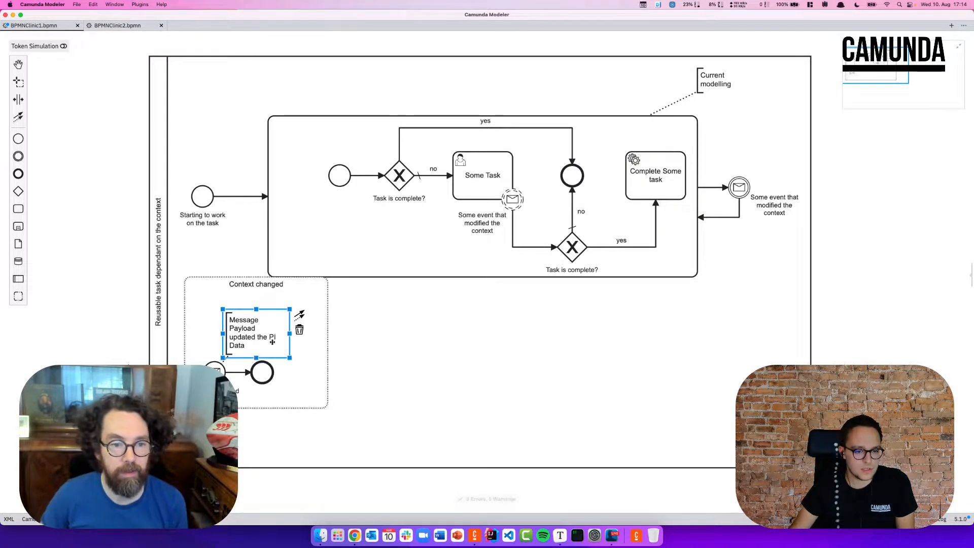
drag(287, 337, 319, 334)
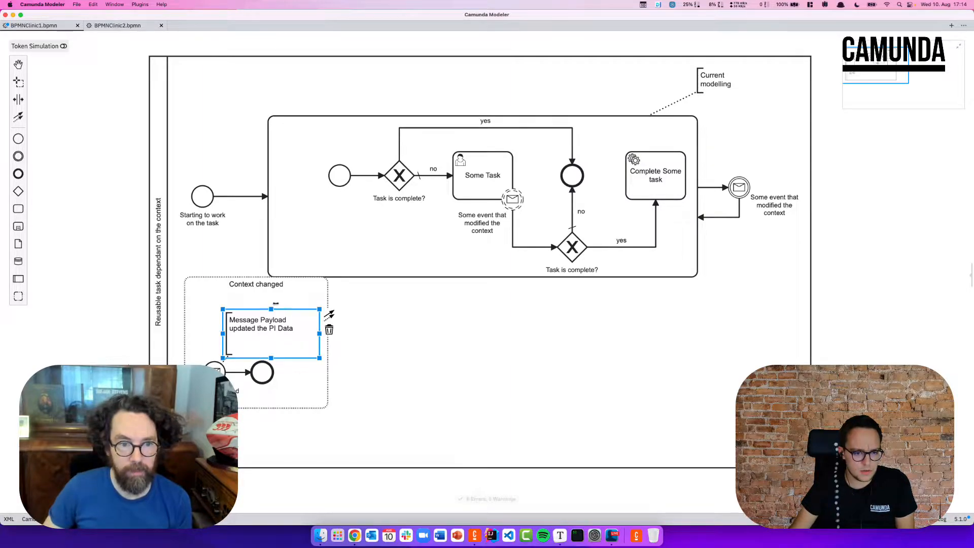
drag(273, 308, 274, 333)
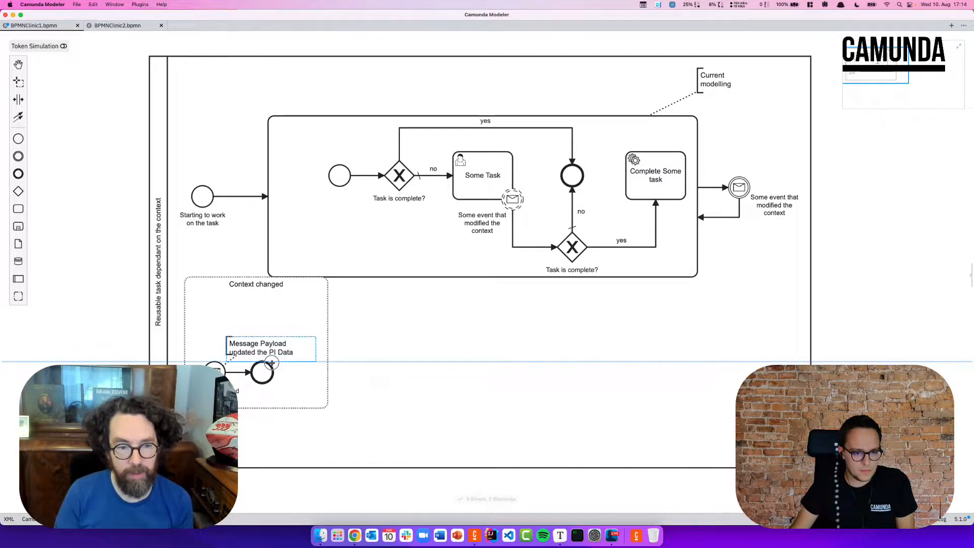
mouse_move(264, 342)
mouse_down()
mouse_move(255, 319)
mouse_move(255, 331)
mouse_up()
Step: Change the message start event in the Context changed sub-process to a Message Start Event (non-interrupting)
click(214, 370)
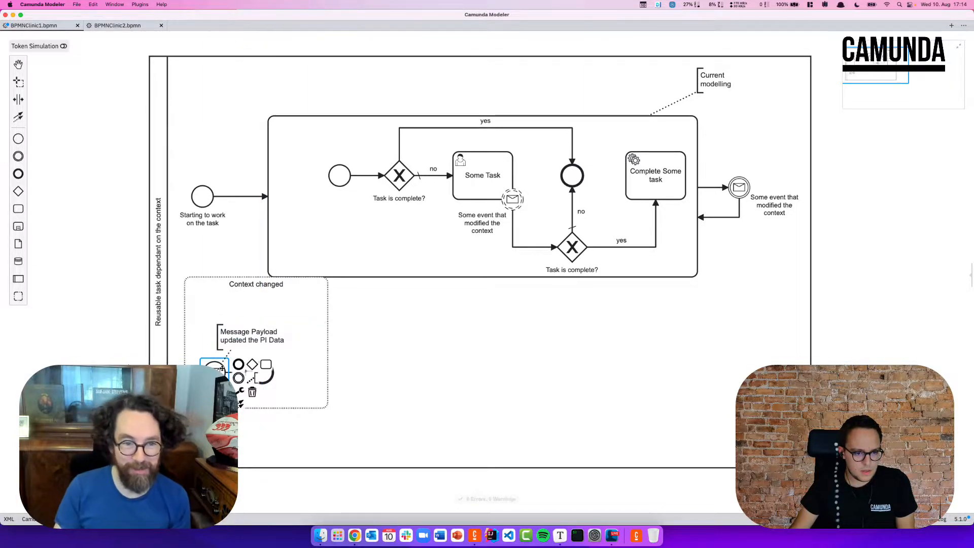
click(239, 401)
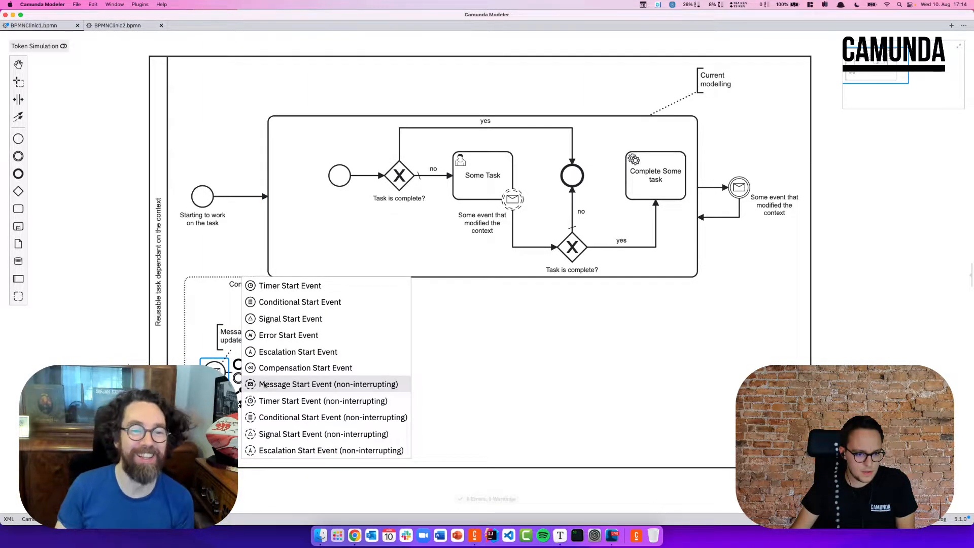
click(304, 384)
click(311, 363)
Step: Move the annotation below the message start event and lower the top edge of the Context changed sub-process towards its events
drag(325, 277, 334, 309)
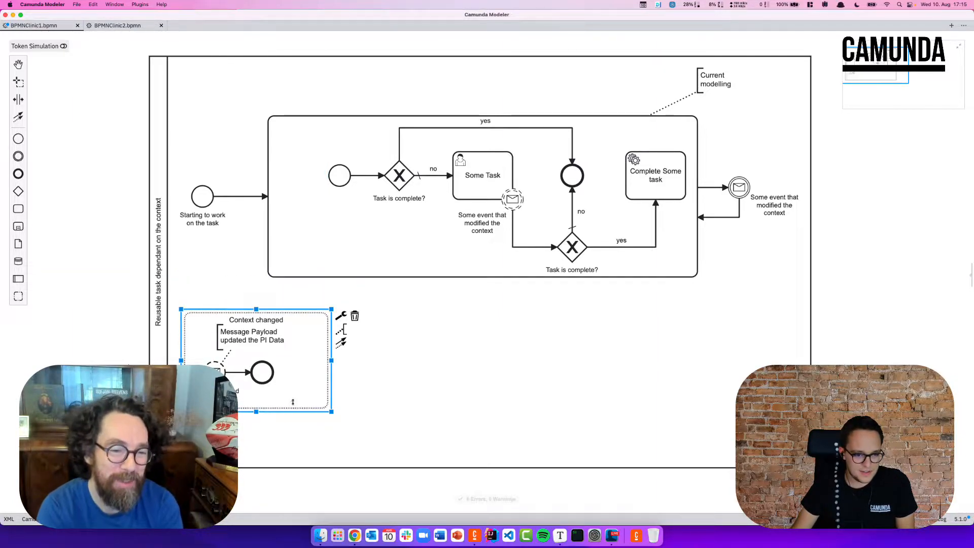
drag(251, 339, 247, 417)
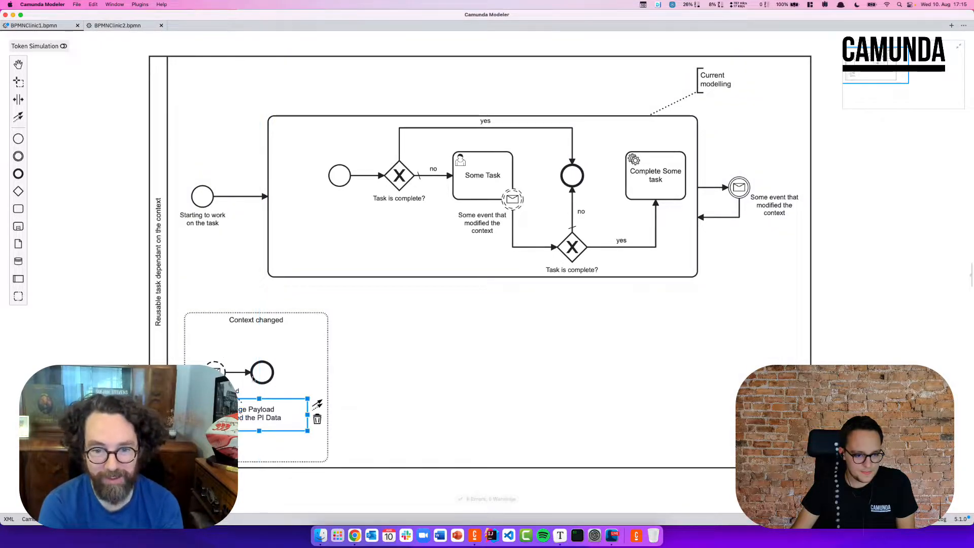
click(263, 310)
drag(263, 310, 262, 336)
click(461, 359)
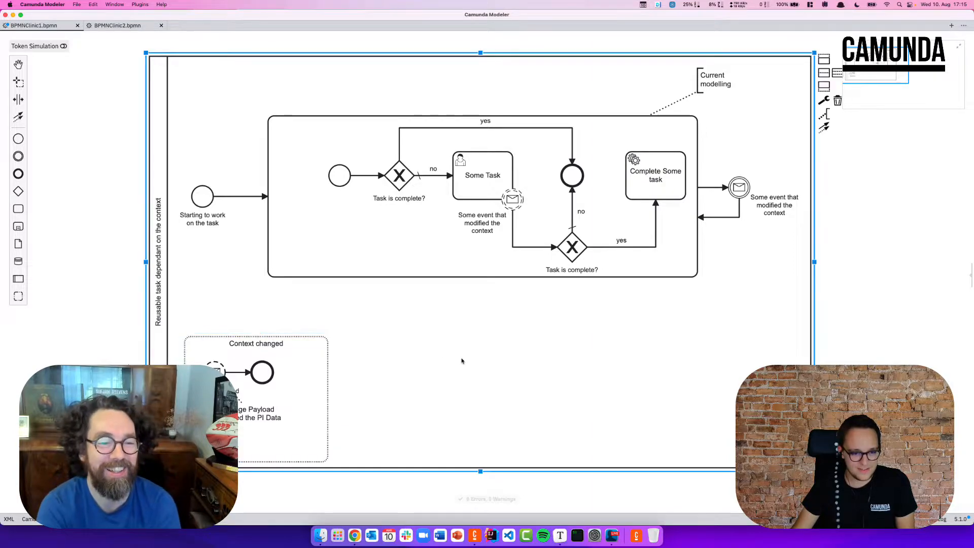
Step: Raise the bottom edge of the Context changed sub-process and reroute the annotation's dotted association around the start event's label
click(254, 461)
drag(256, 461, 256, 447)
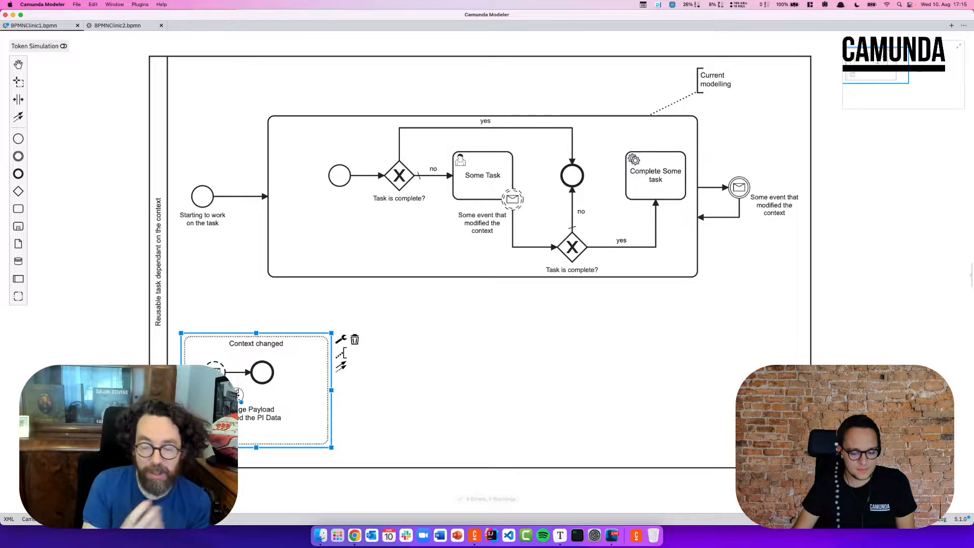
drag(240, 399, 244, 384)
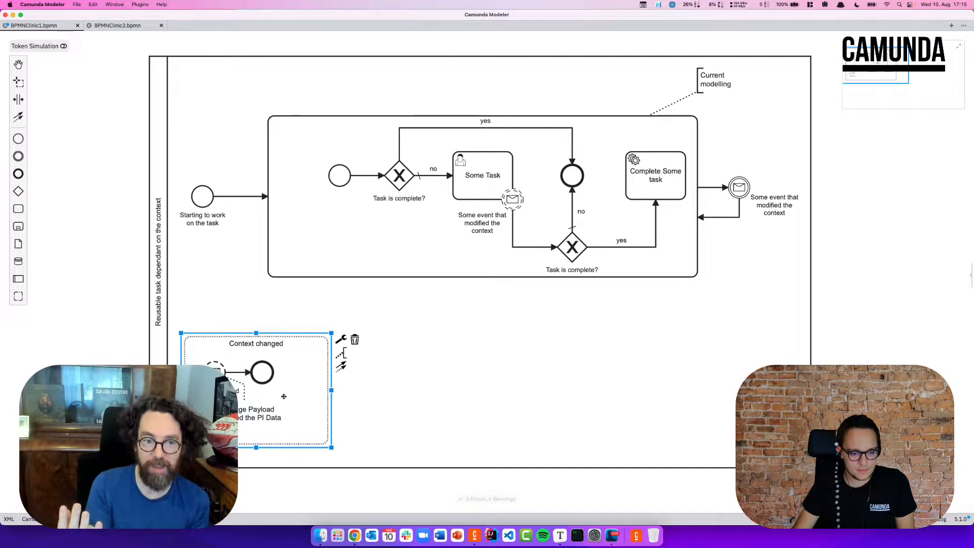
Step: Reduce the pool's height slightly by raising its lower edge towards the Context changed sub-process
click(456, 405)
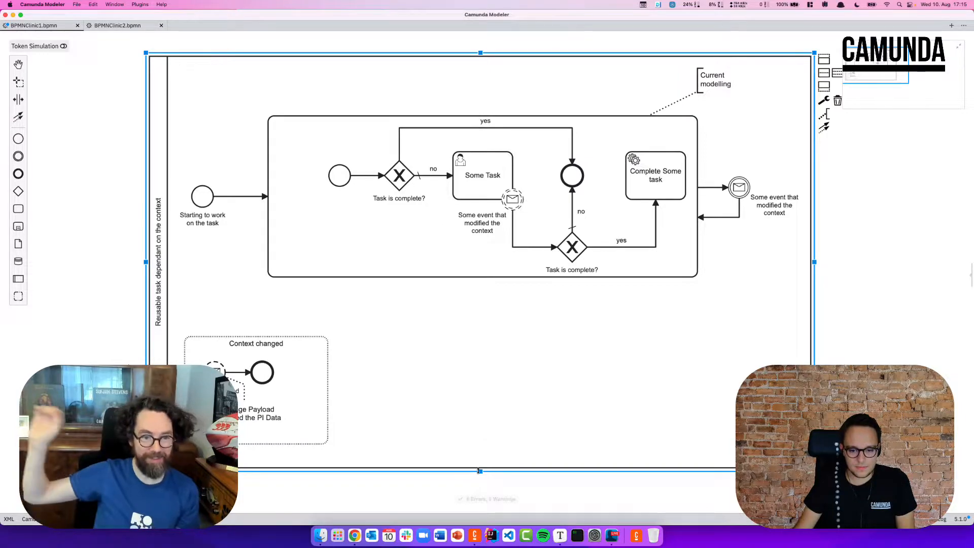
mouse_move(480, 470)
mouse_down()
mouse_move(474, 451)
mouse_move(481, 459)
mouse_up()
click(526, 399)
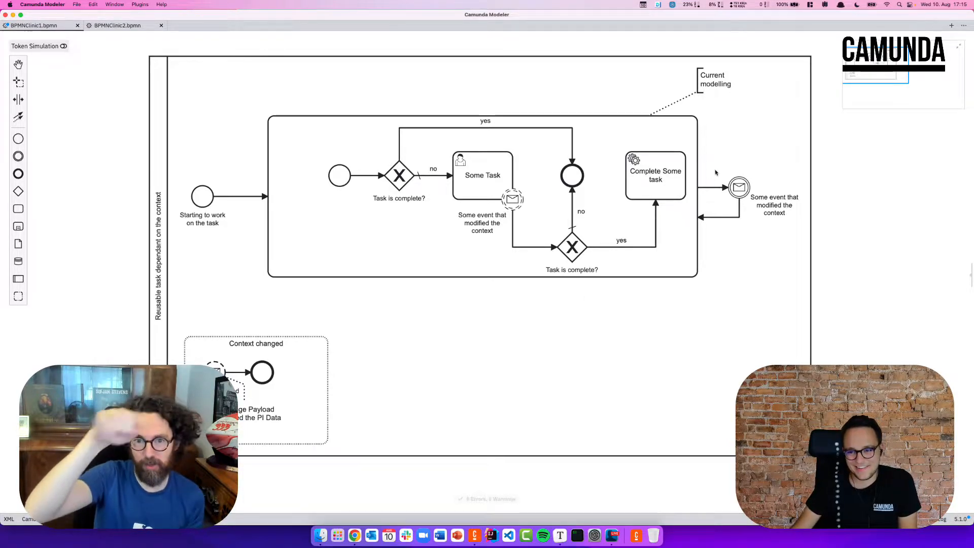
Step: Delete the intermediate message event outside the large sub-process and the sequence flow still looping back to that sub-process
click(719, 216)
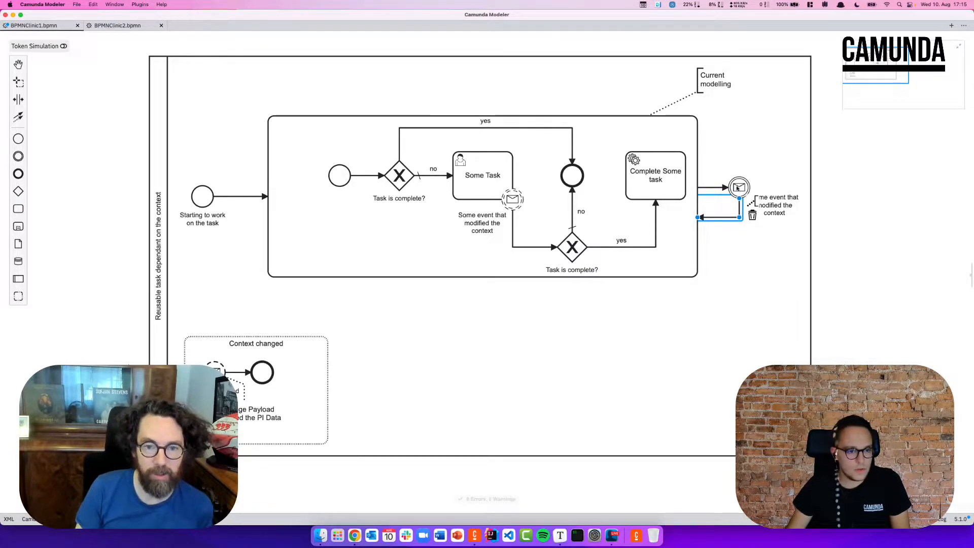
click(739, 188)
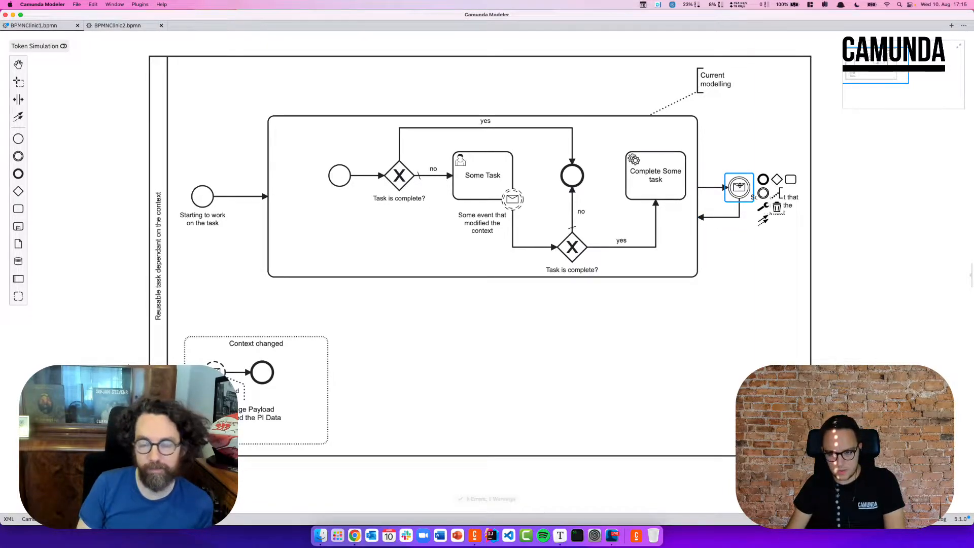
key(Delete)
click(723, 188)
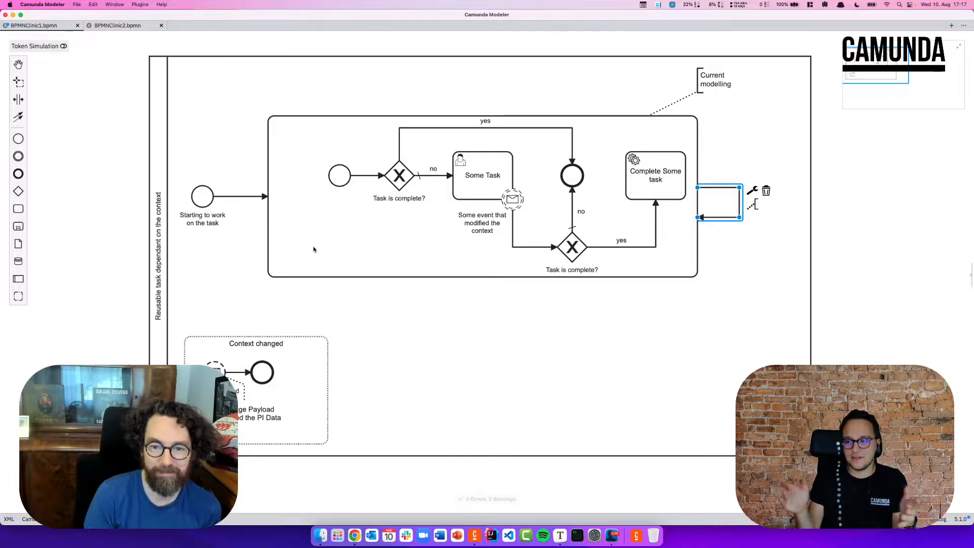
click(264, 121)
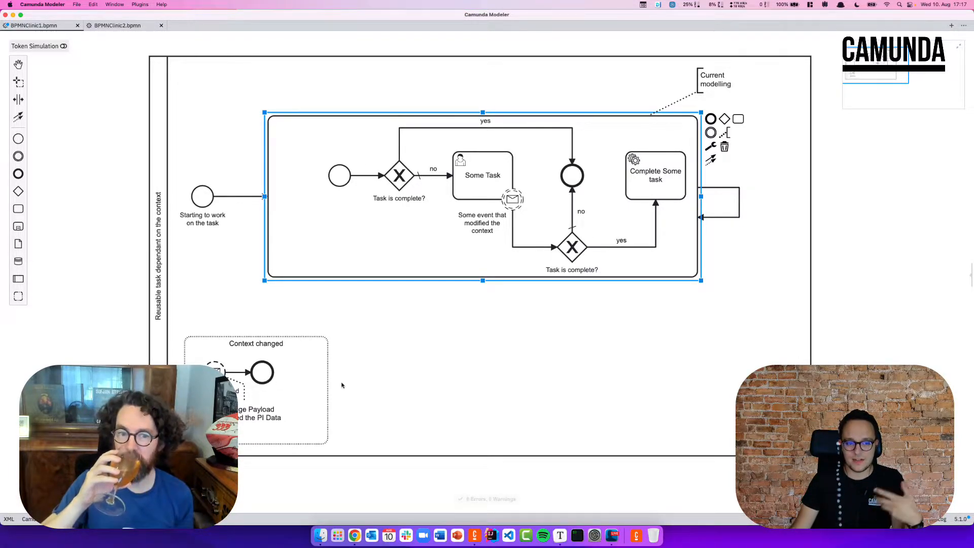
click(307, 379)
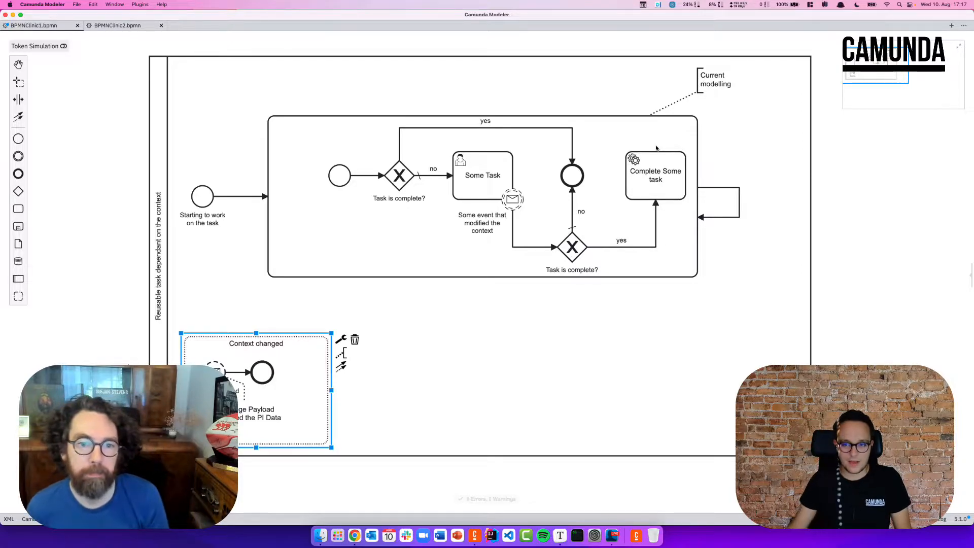
click(726, 188)
key(Delete)
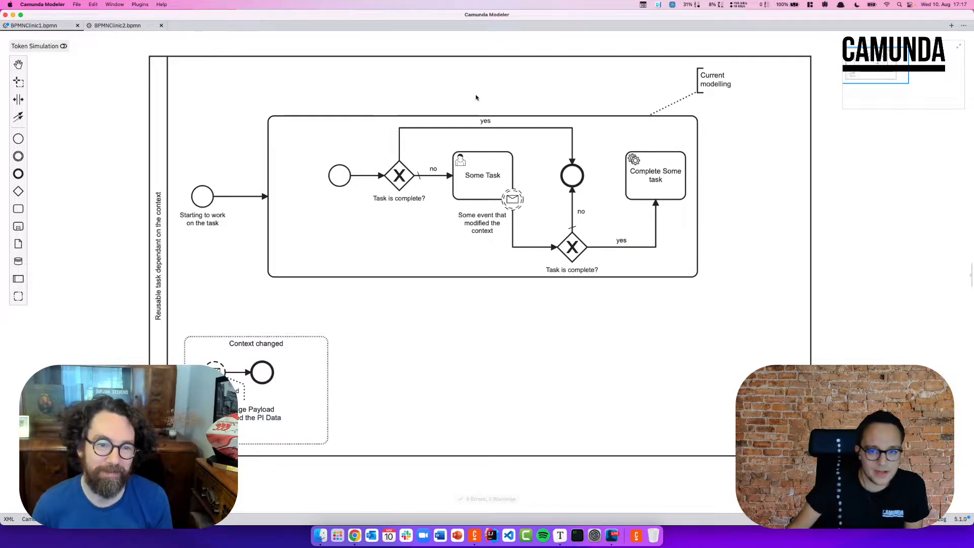
Step: Move the large sub-process down and paste a copy of its entire inner flow into the free pool area above it
click(684, 281)
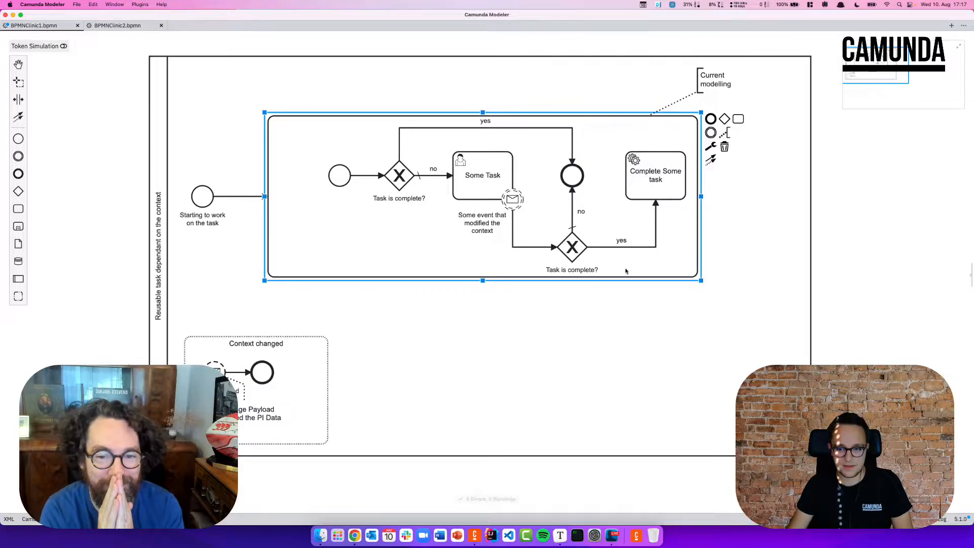
drag(625, 271, 735, 427)
key(l)
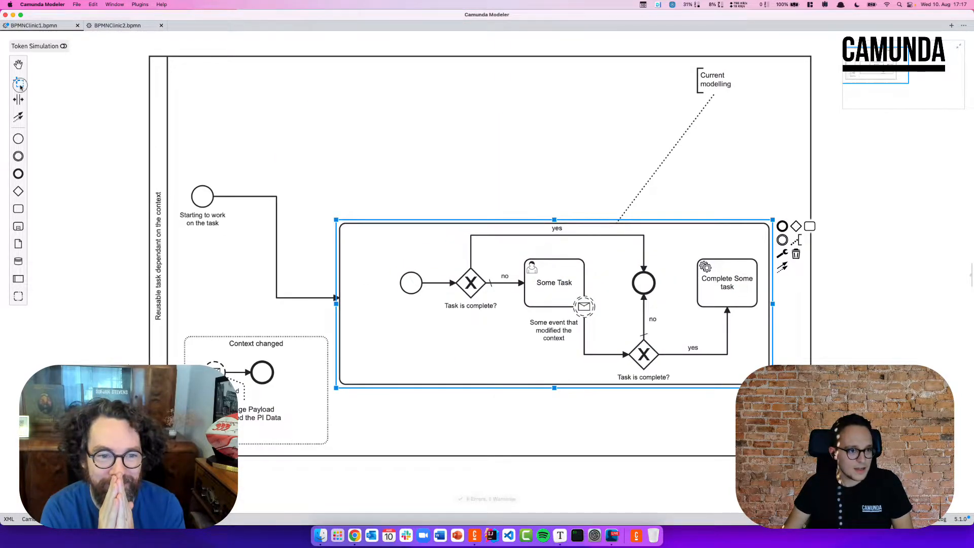
click(388, 257)
mouse_move(371, 228)
mouse_down()
mouse_move(662, 326)
mouse_move(775, 391)
mouse_move(762, 376)
mouse_up()
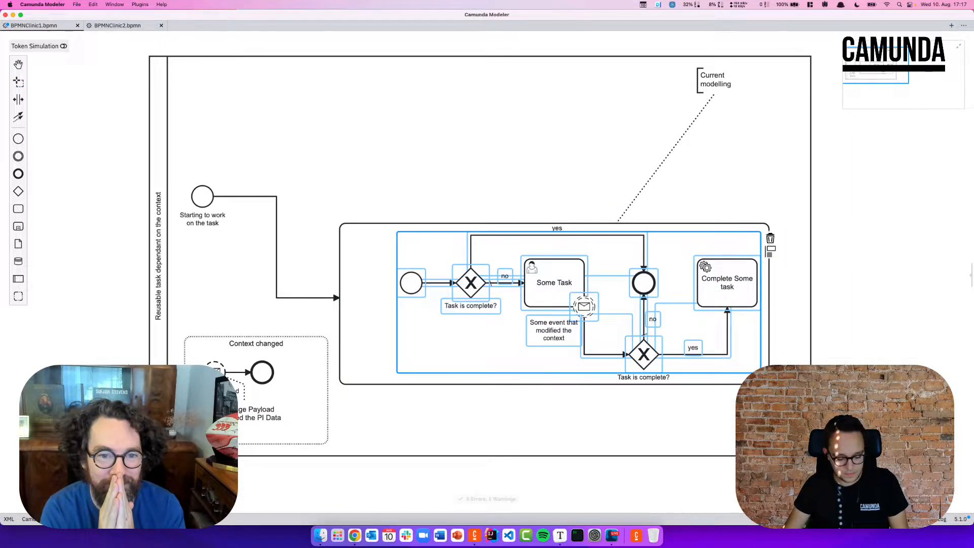
click(482, 158)
key(super+v)
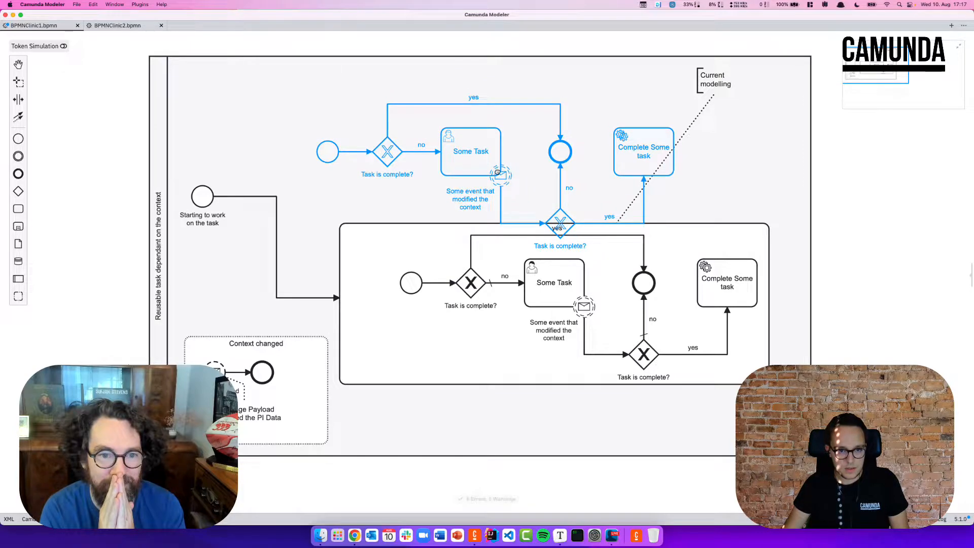
click(495, 169)
Step: Delete the large sub-process with its original contents and the "Starting to work on the task" start event
click(435, 382)
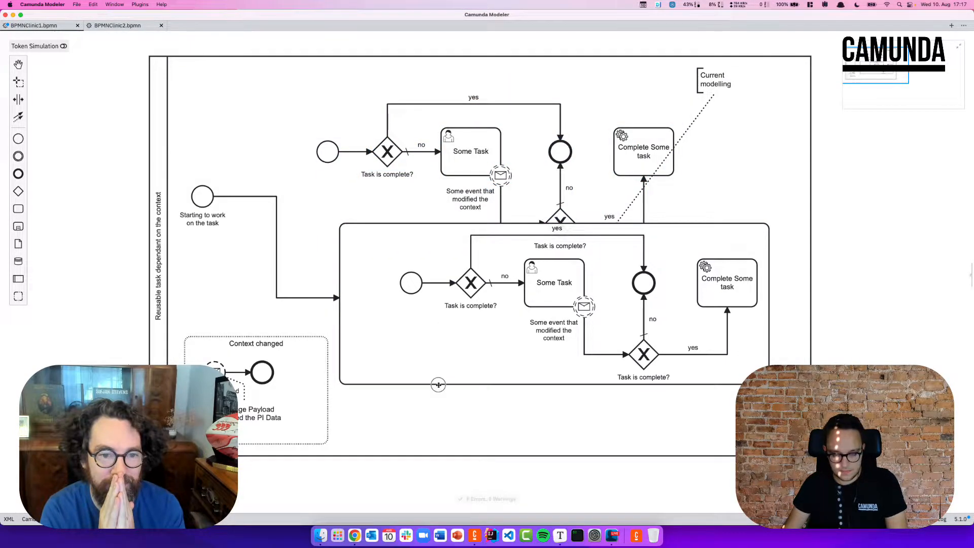
click(439, 384)
key(Delete)
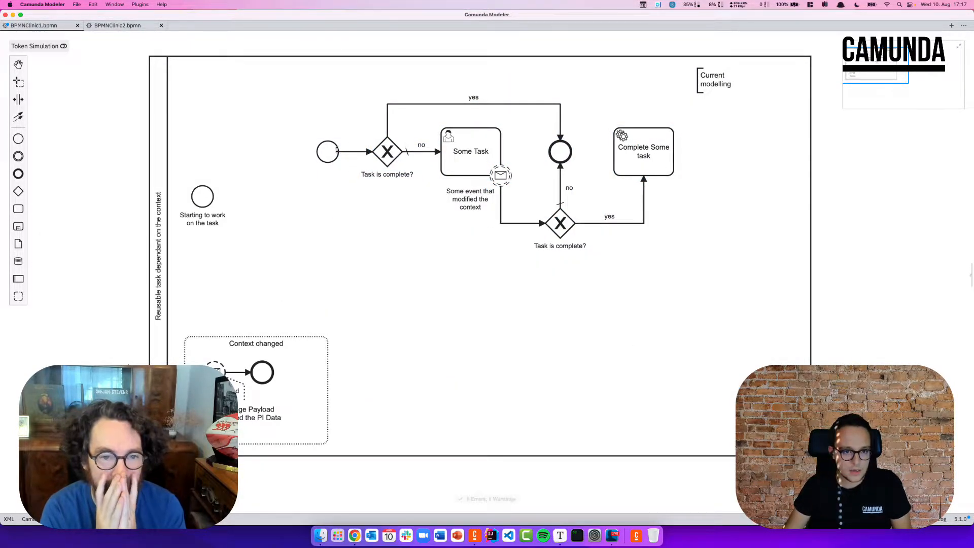
click(205, 199)
key(Delete)
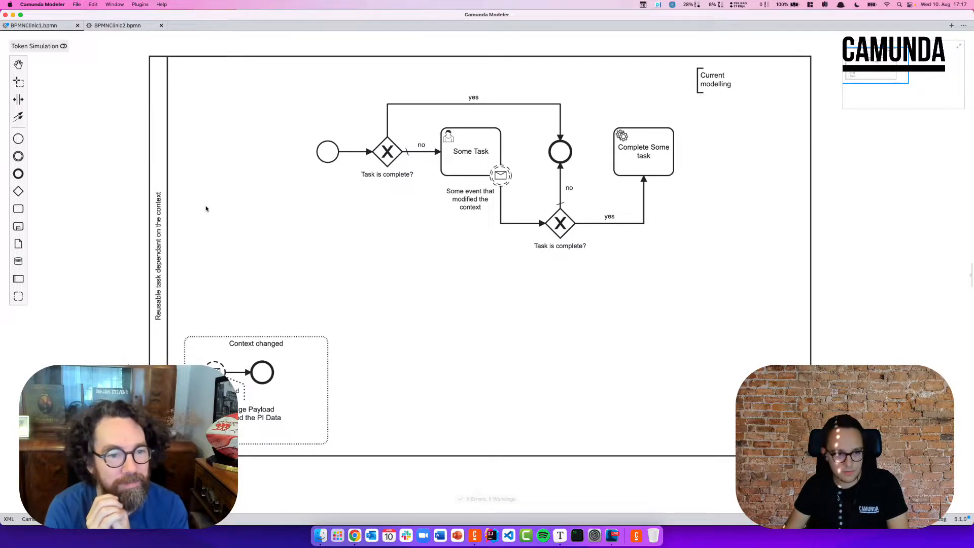
Step: Move the whole pasted flow down towards the pool's header, just above the Context changed sub-process, and delete the "Current modelling" annotation
click(18, 81)
mouse_move(278, 74)
mouse_down()
mouse_move(702, 277)
mouse_move(766, 270)
mouse_move(746, 260)
mouse_up()
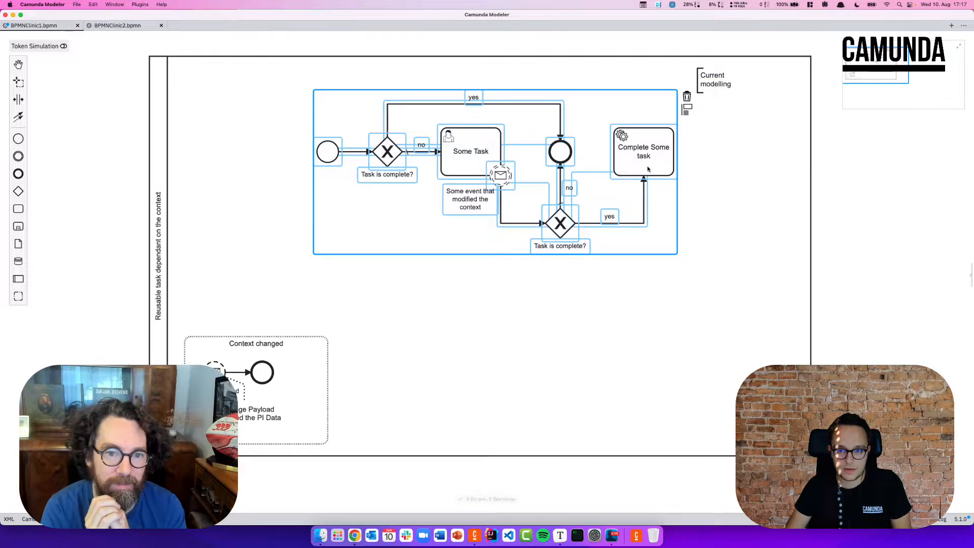
mouse_move(647, 168)
mouse_down()
mouse_move(545, 220)
mouse_move(550, 246)
mouse_move(533, 247)
mouse_up()
click(711, 76)
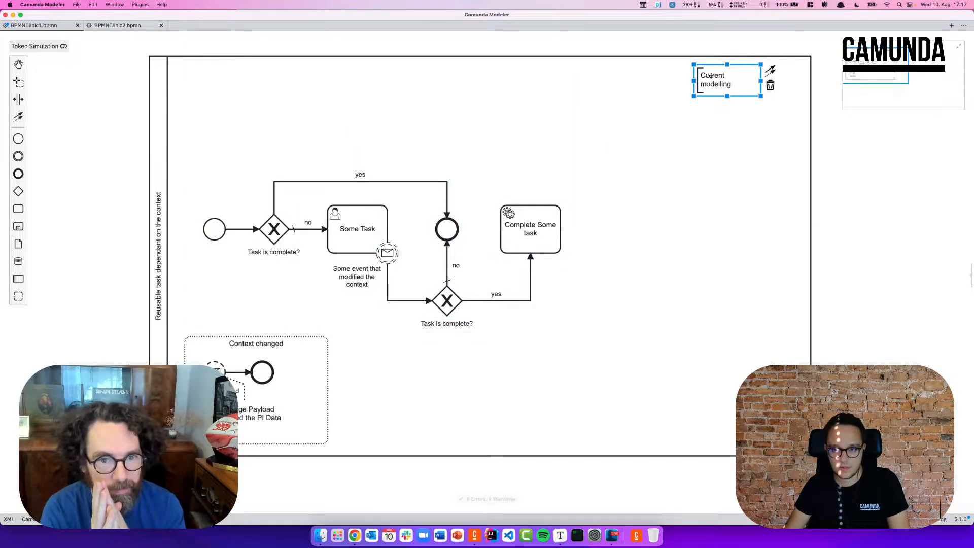
key(BackSpace)
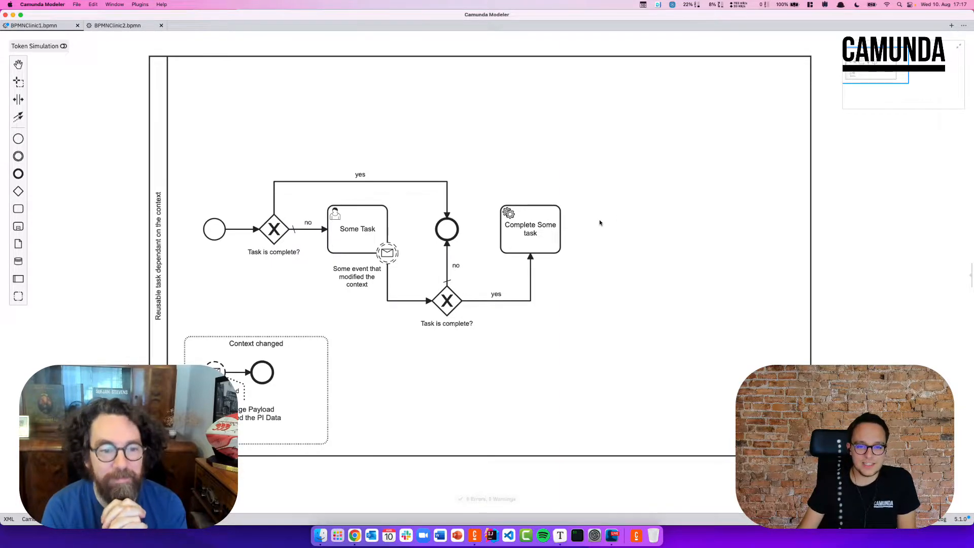
click(445, 229)
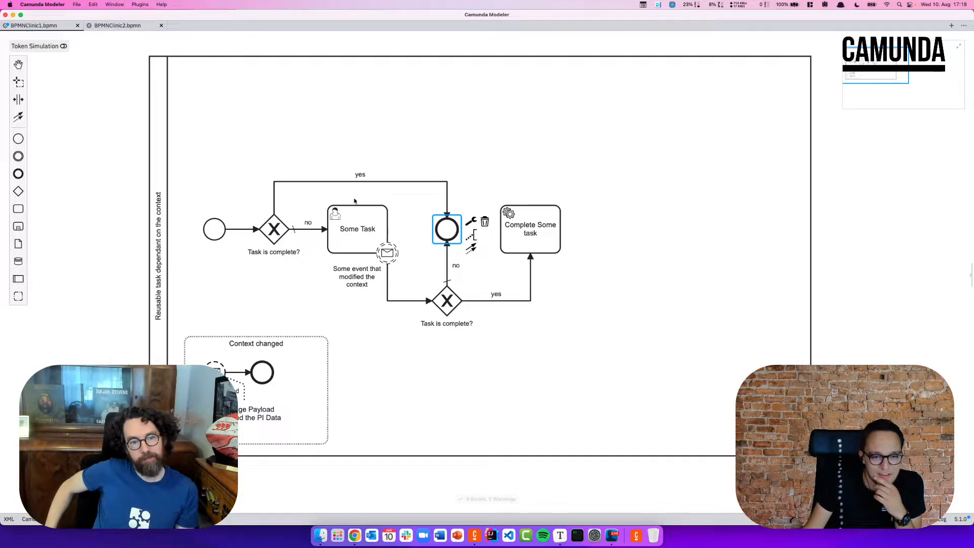
click(274, 237)
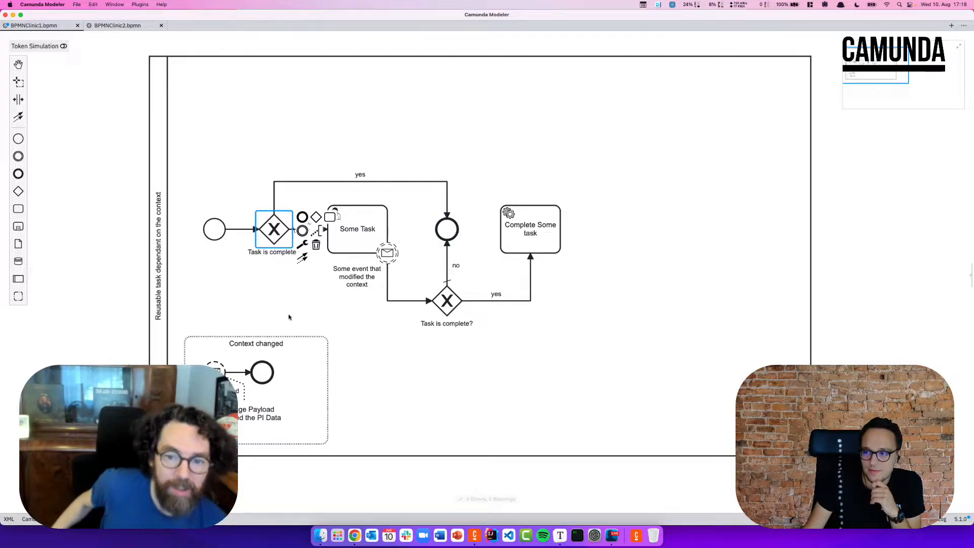
click(311, 322)
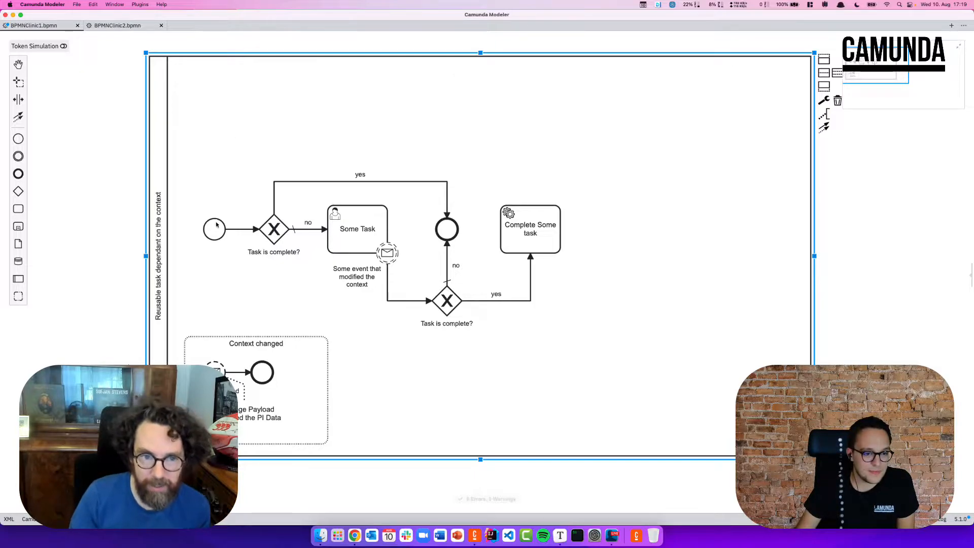
Step: Run a token simulation from the plain start event, pause it at Some Task, and leave simulation mode
click(63, 46)
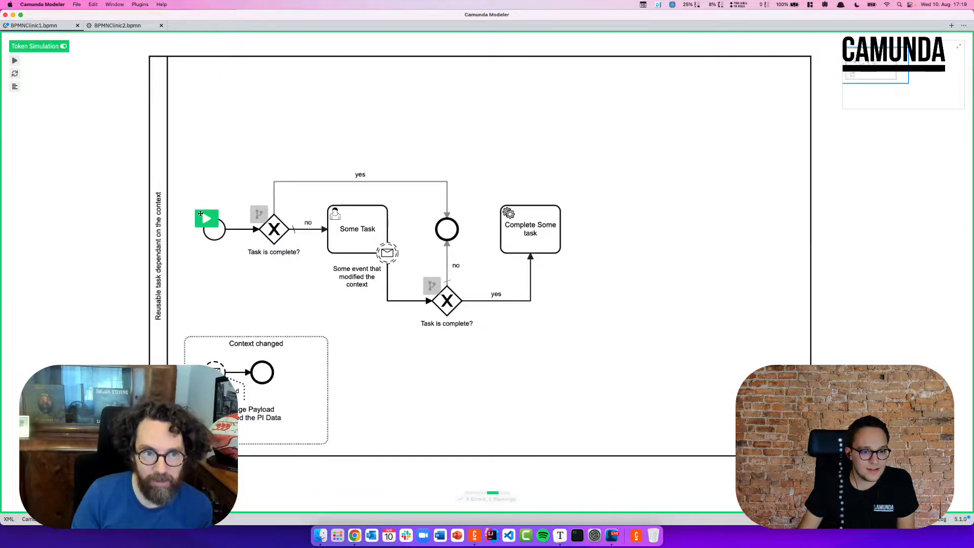
click(202, 218)
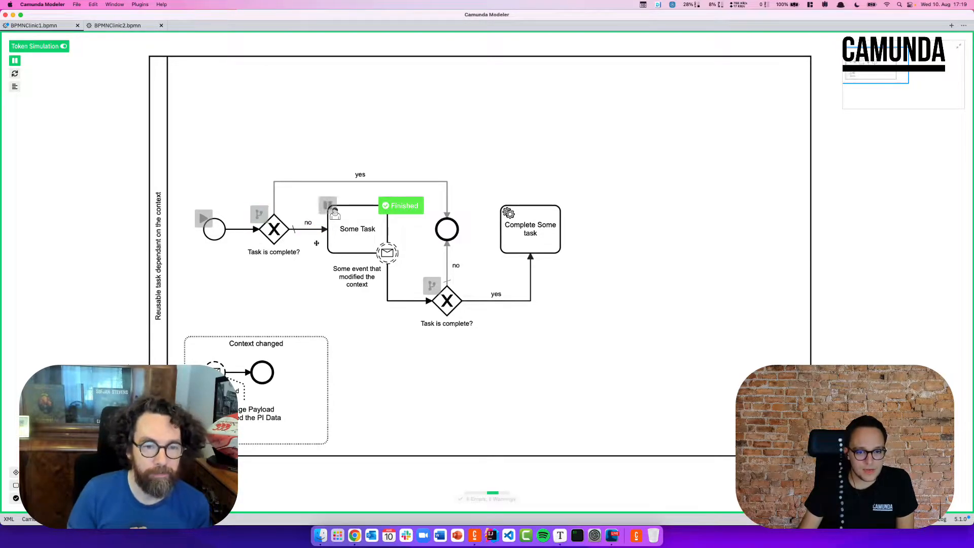
click(14, 61)
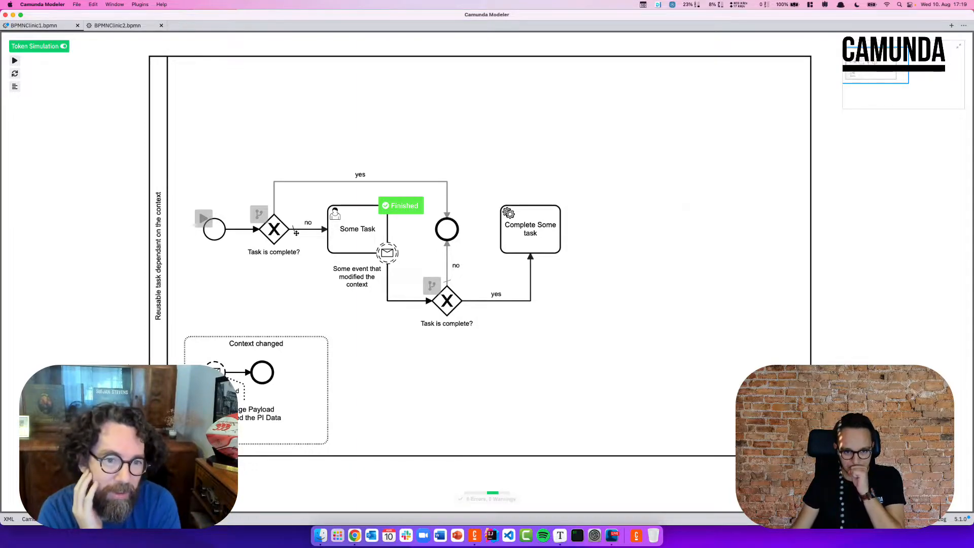
mouse_move(356, 230)
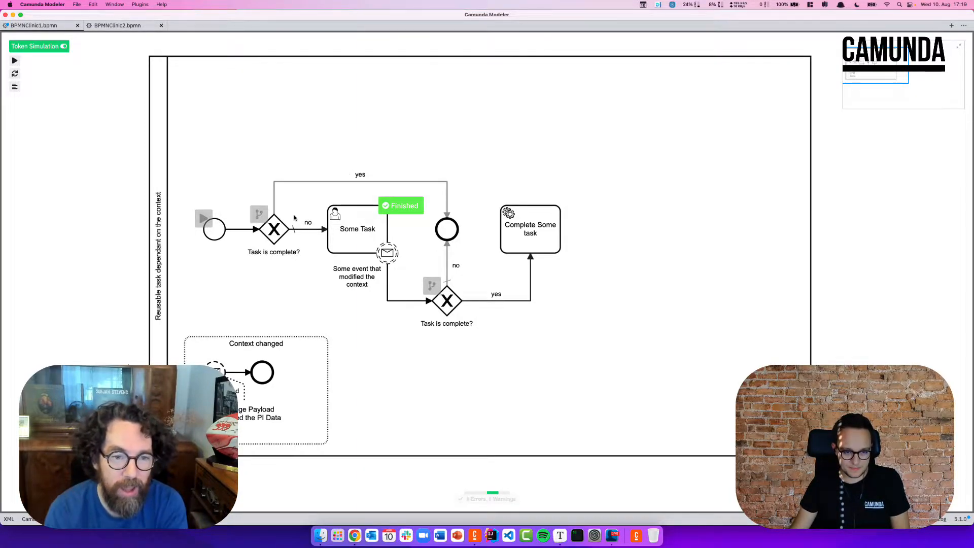
click(62, 46)
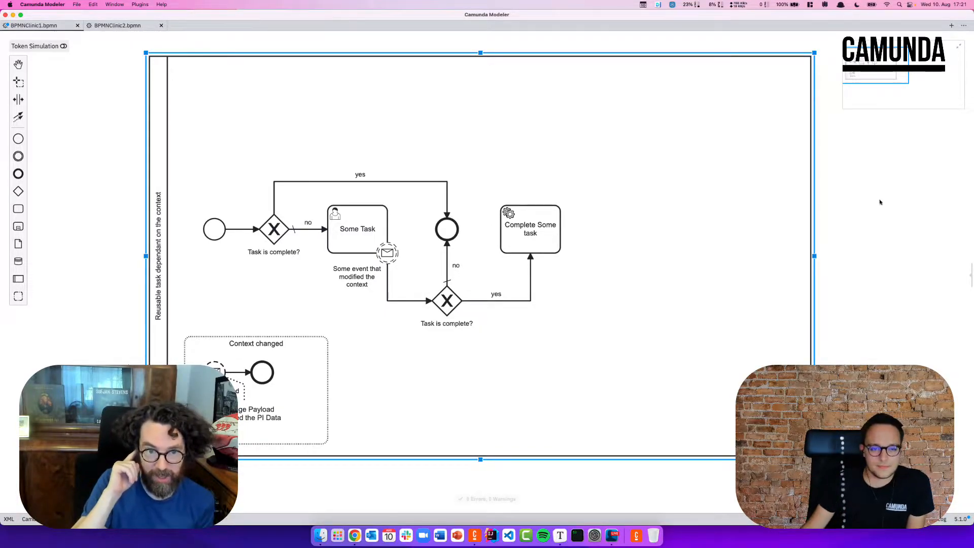
Step: Connect Some Task to the end event with a sequence flow
click(356, 239)
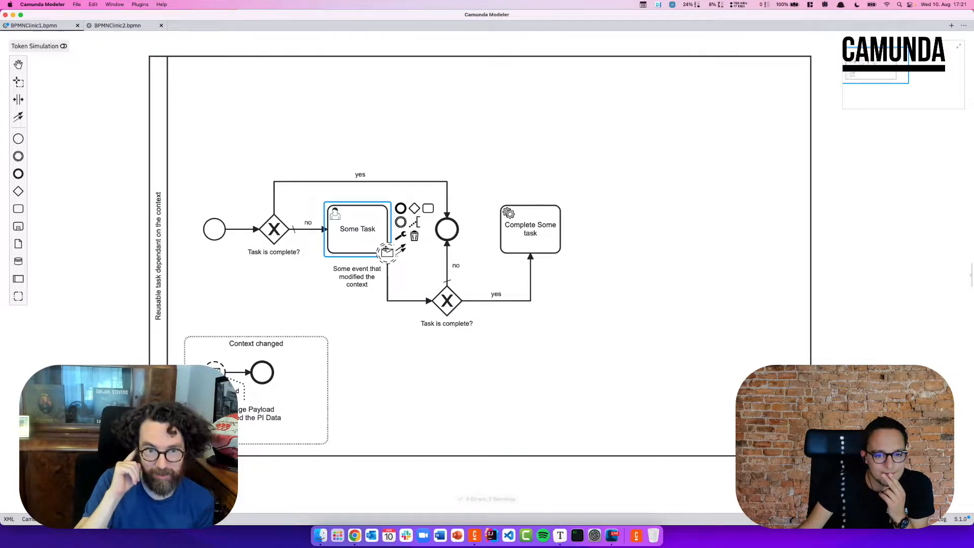
drag(400, 249, 445, 232)
click(507, 188)
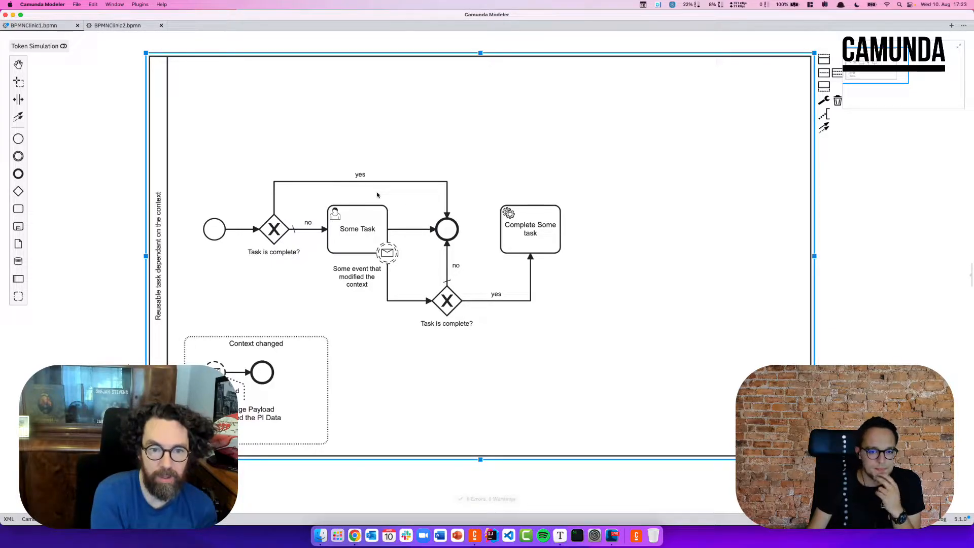
Step: Examine the main end event, Some Task's message boundary event, and the Context changed event sub-process with its message start event
click(445, 232)
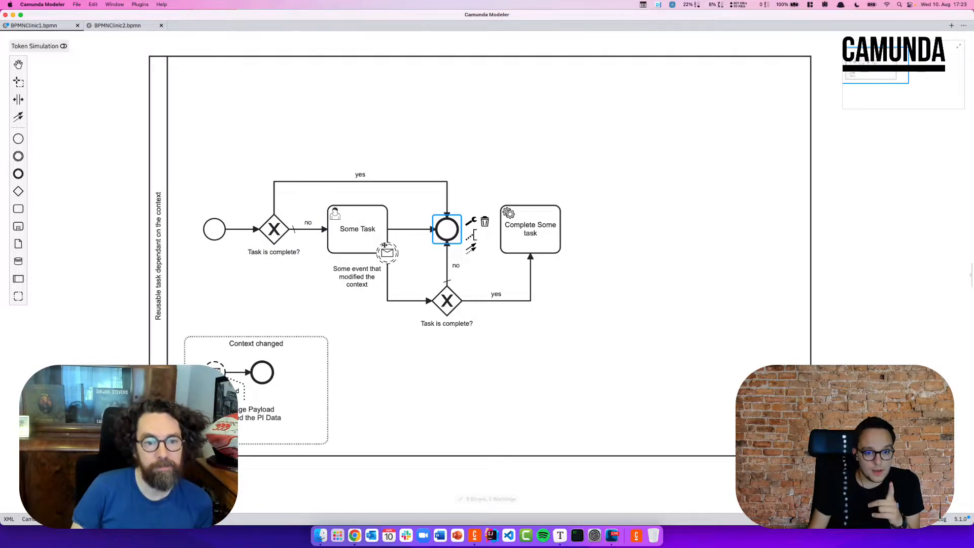
click(390, 259)
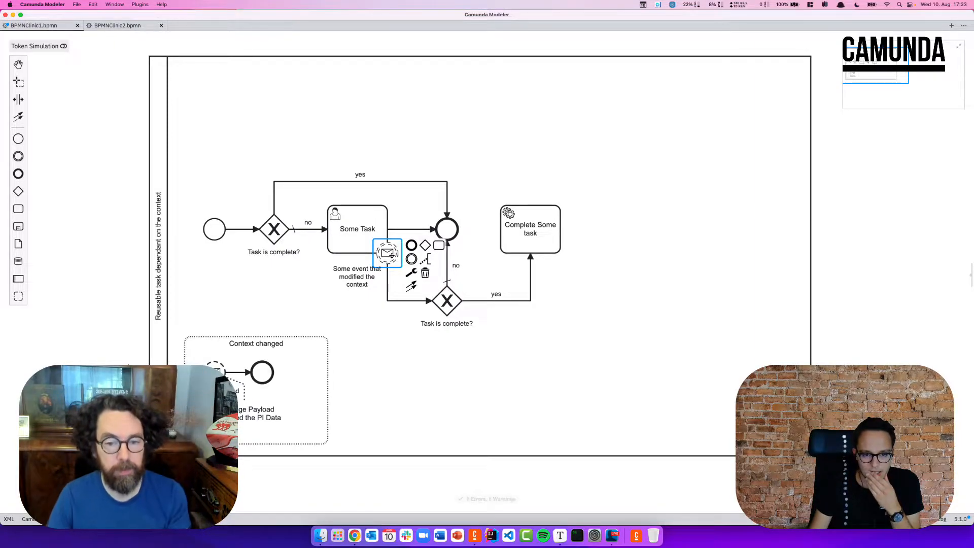
click(390, 256)
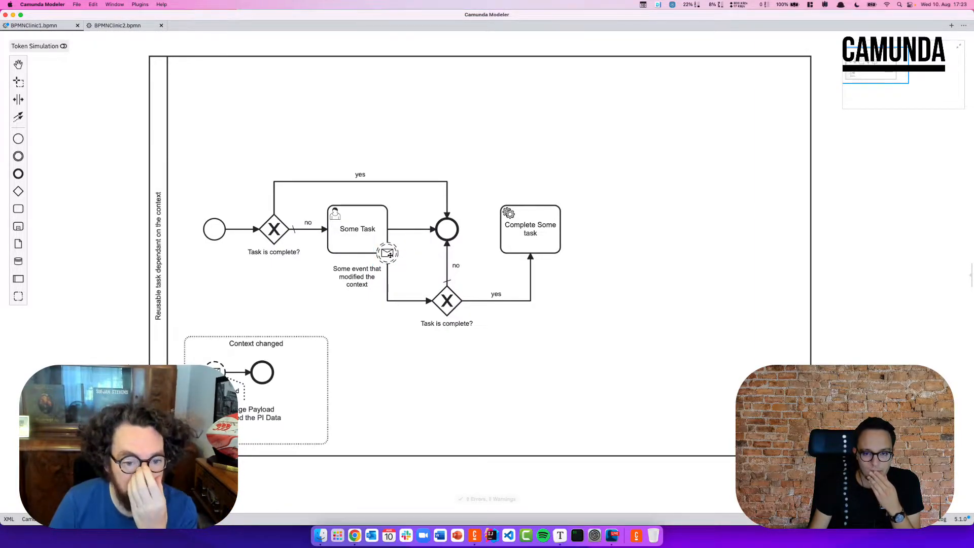
click(390, 255)
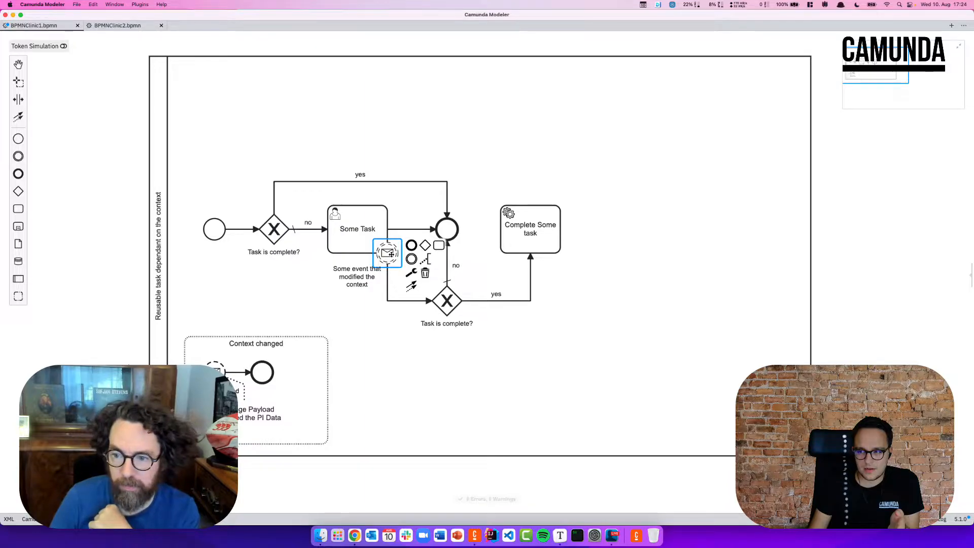
click(215, 366)
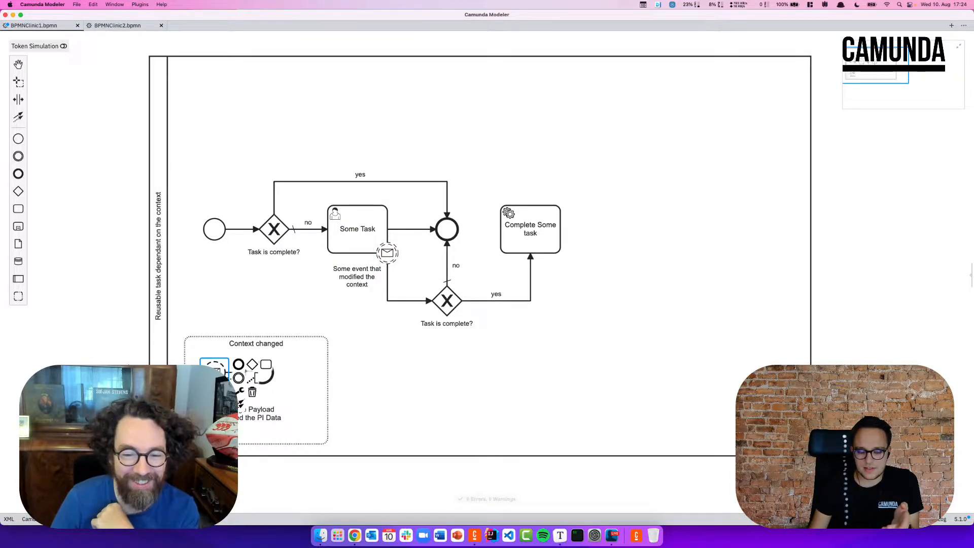
drag(238, 365, 263, 372)
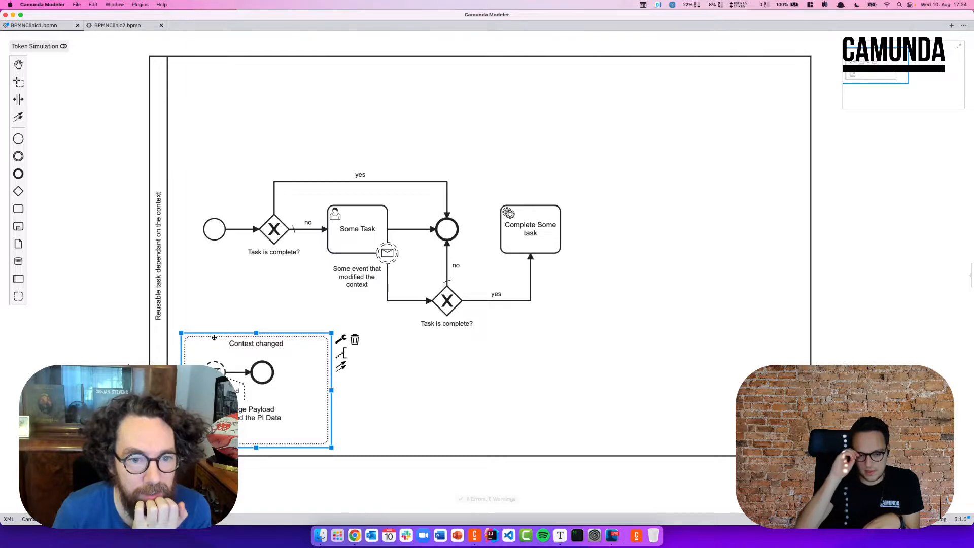
click(226, 370)
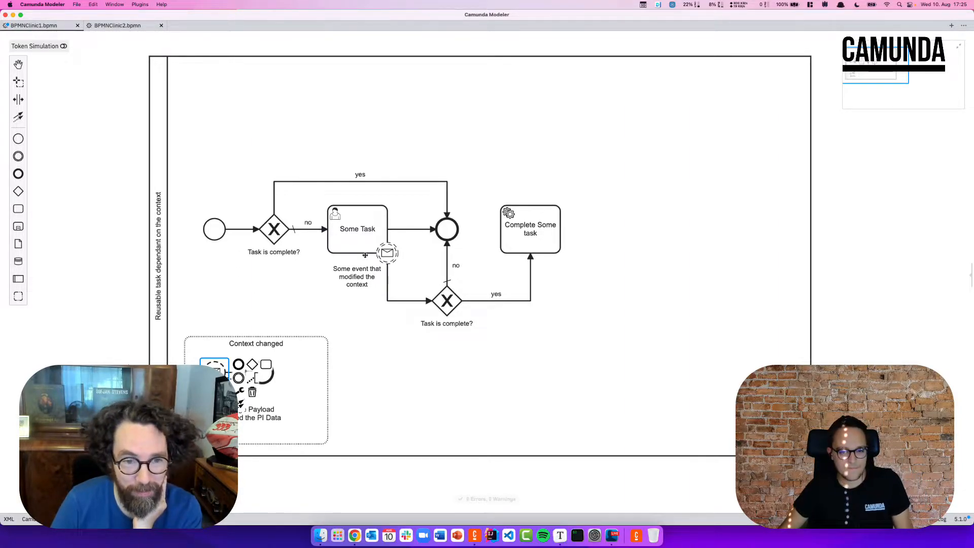
Step: Try deleting Some Task's message boundary event and the gateway below the end event, and undo both deletions
click(386, 259)
key(Delete)
click(445, 299)
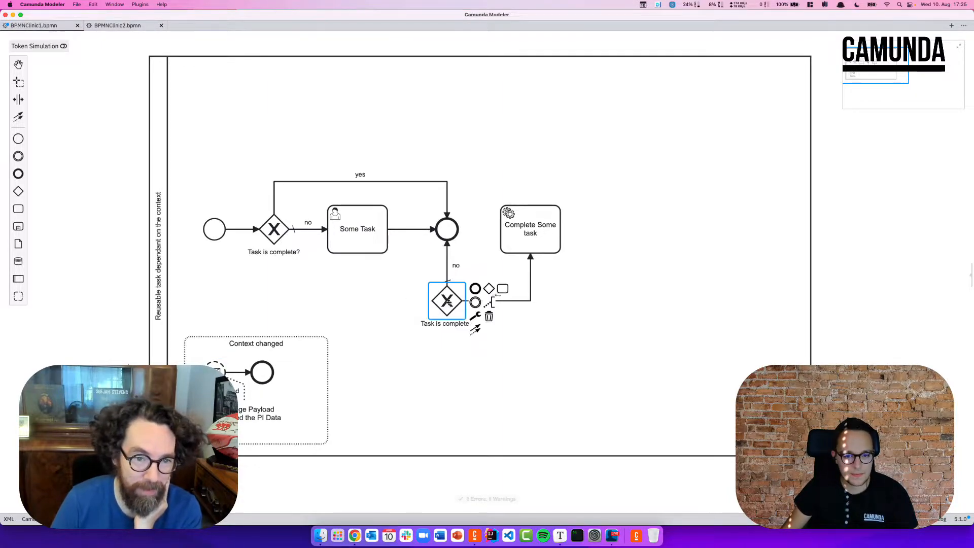
key(Delete)
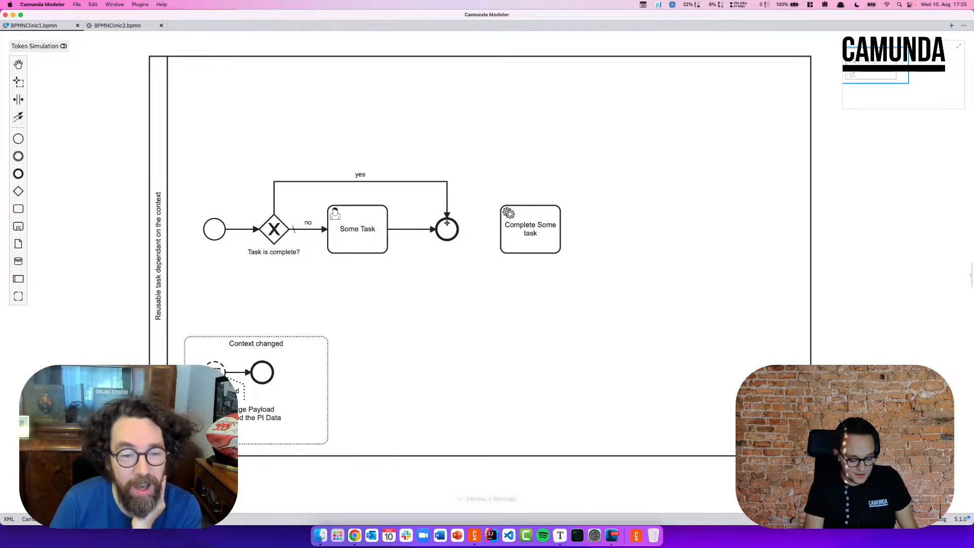
key(super+z)
key(super+z)
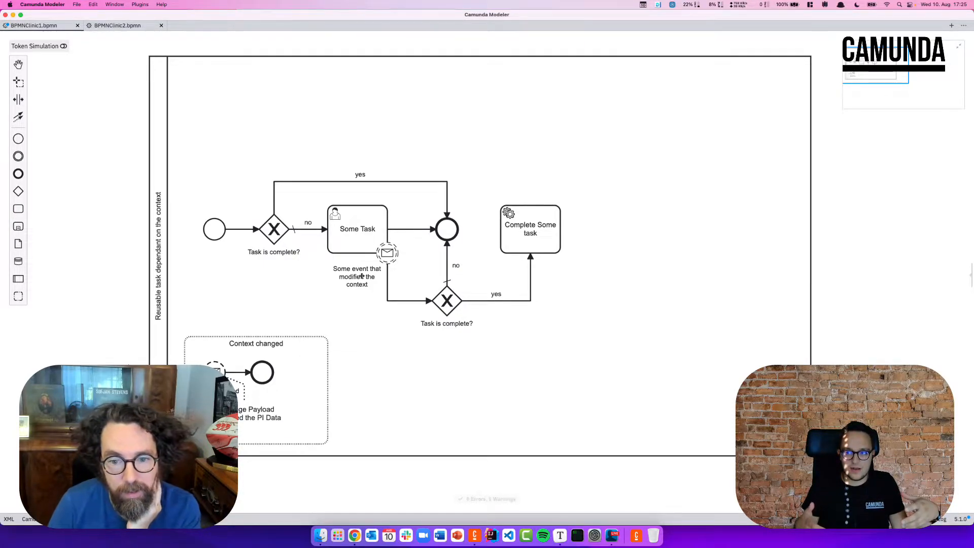
Step: Examine the path from Some Task's message boundary event through the second "Task is complete?" gateway to Complete Some task
click(374, 266)
click(380, 254)
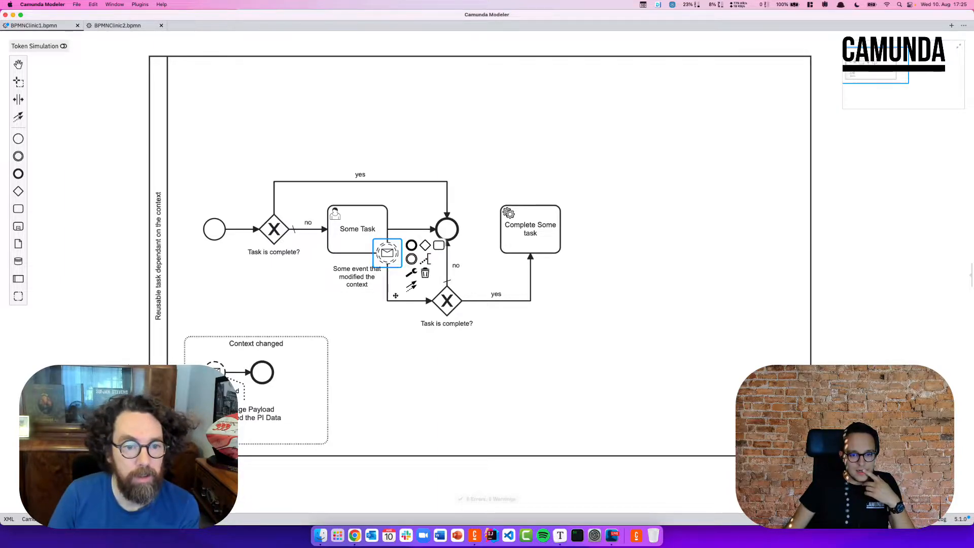
click(447, 308)
click(510, 301)
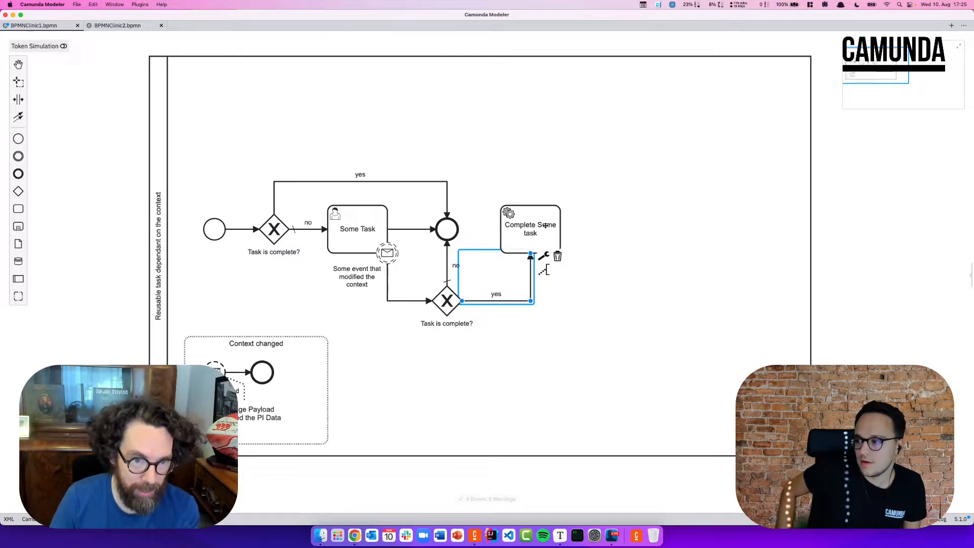
drag(558, 395, 625, 406)
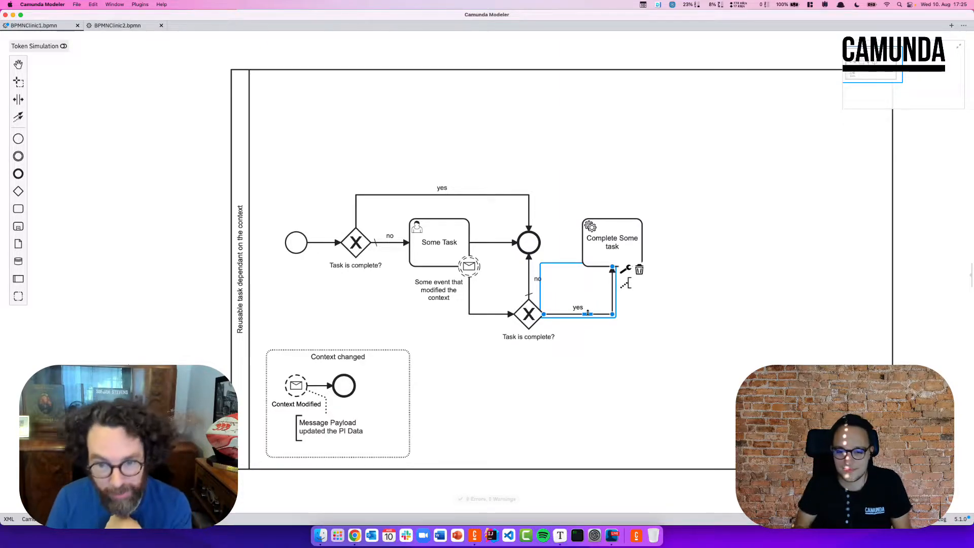
click(529, 312)
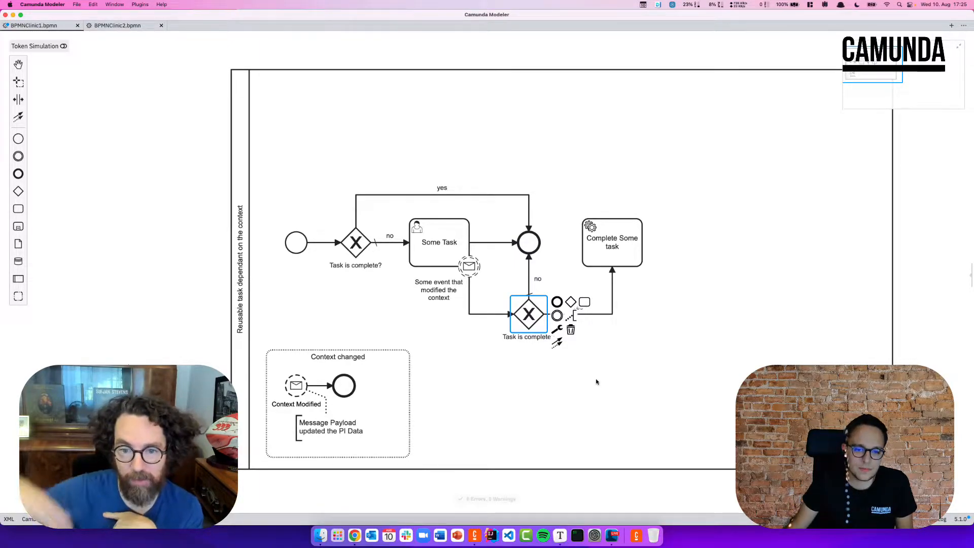
click(485, 314)
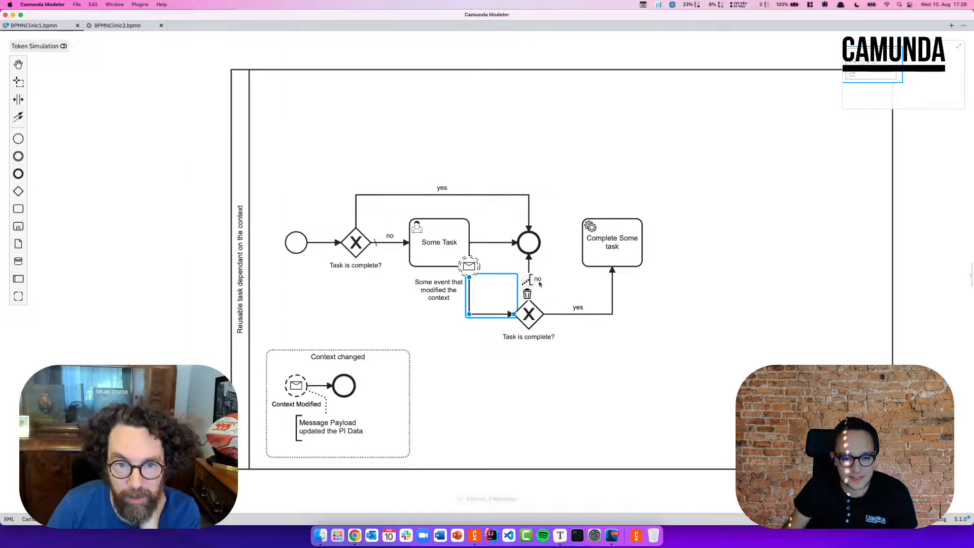
click(613, 241)
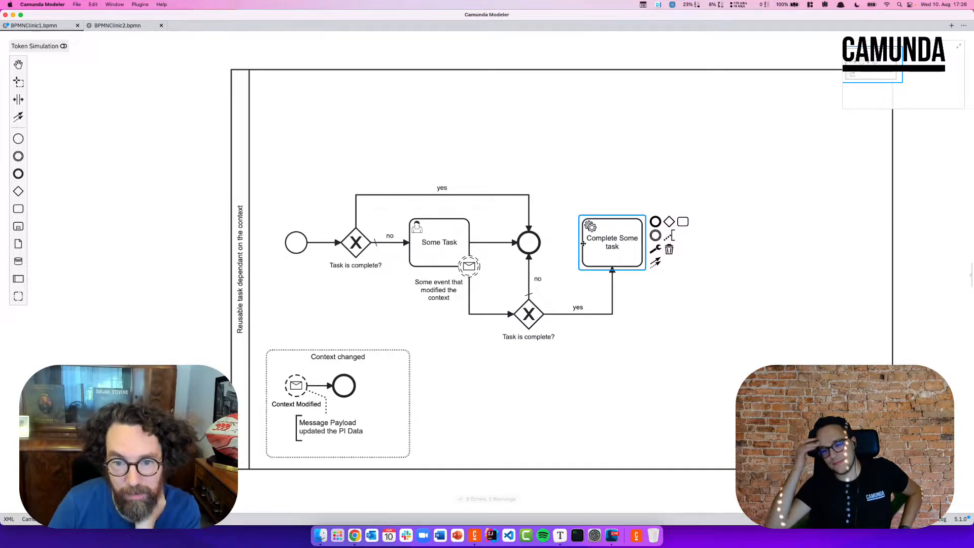
Step: Delete the second "Task is complete?" gateway and the sequence flow leading to it from the message boundary event
click(468, 279)
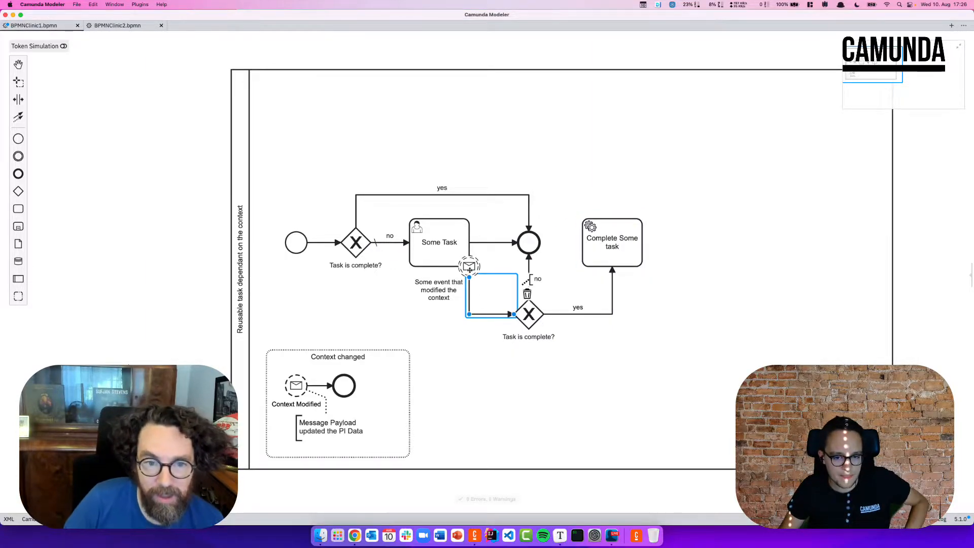
key(Delete)
click(533, 315)
key(Delete)
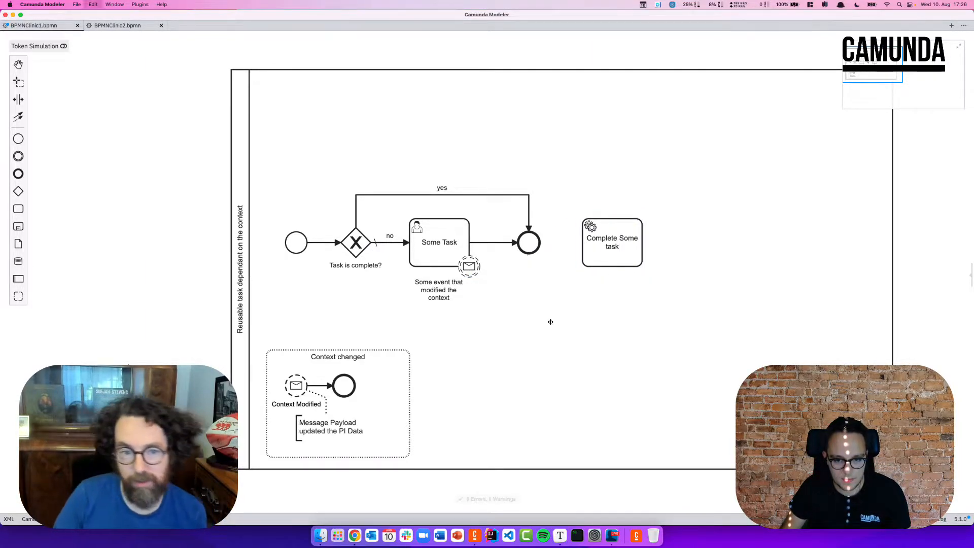
Step: Shift the end event away from Some Task and insert Complete Some task into the sequence flow between them
drag(588, 243, 541, 315)
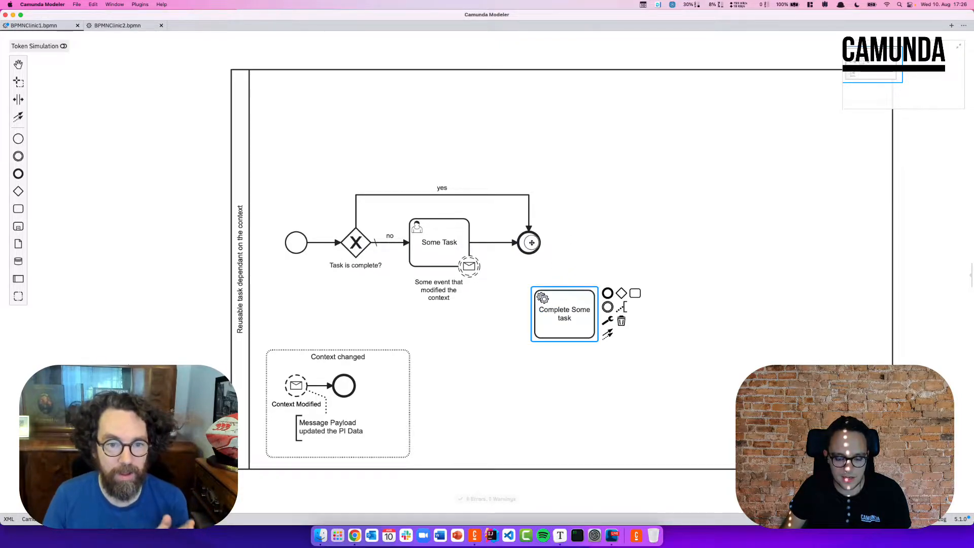
drag(530, 248, 595, 249)
drag(563, 316, 527, 246)
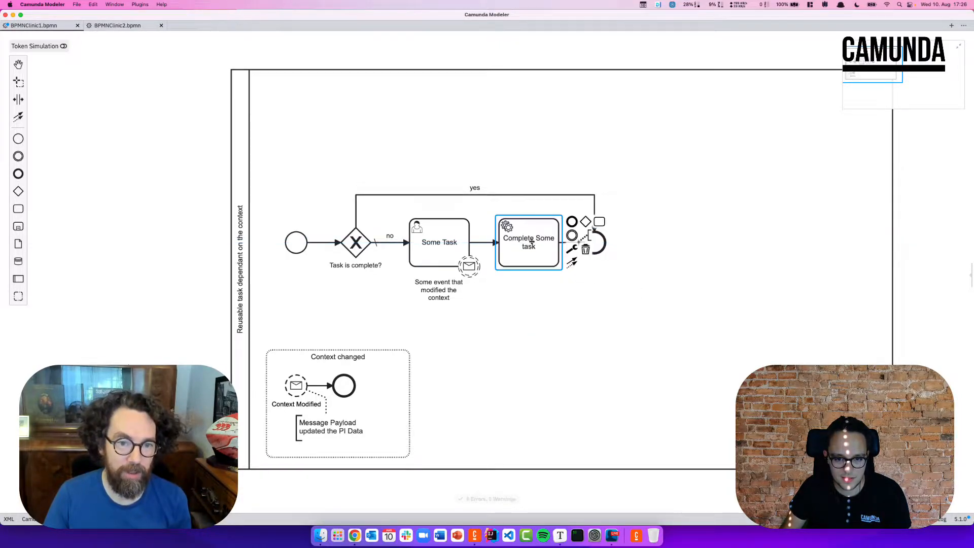
click(646, 288)
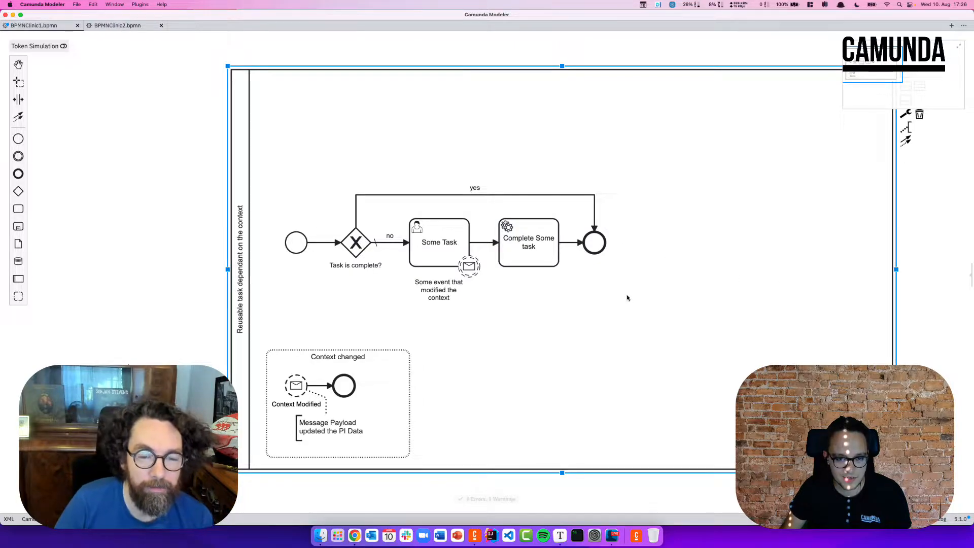
Step: Insert an exclusive gateway before the end event that merges the "yes" path with the flow from Complete Some task
drag(599, 243, 665, 243)
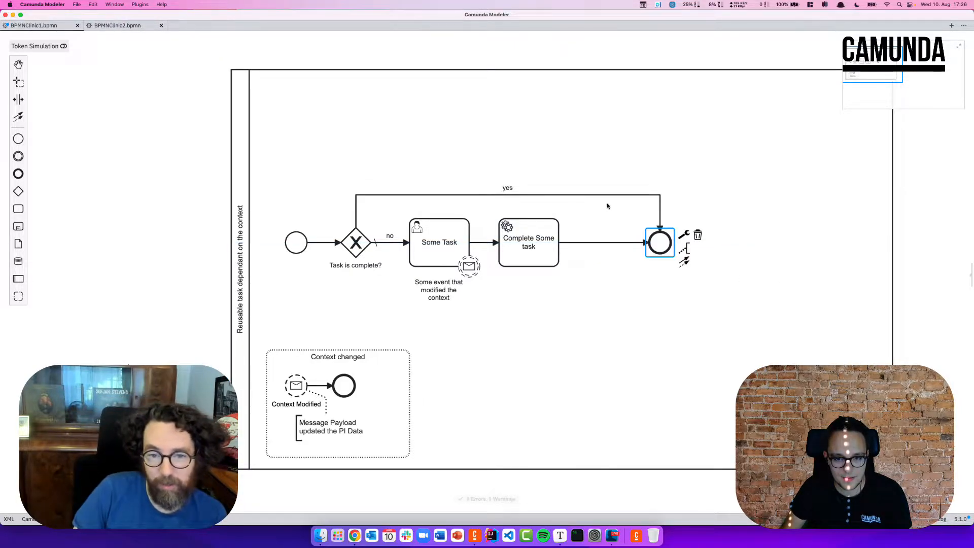
drag(19, 191, 618, 226)
click(660, 226)
drag(659, 254, 593, 242)
drag(668, 244, 632, 243)
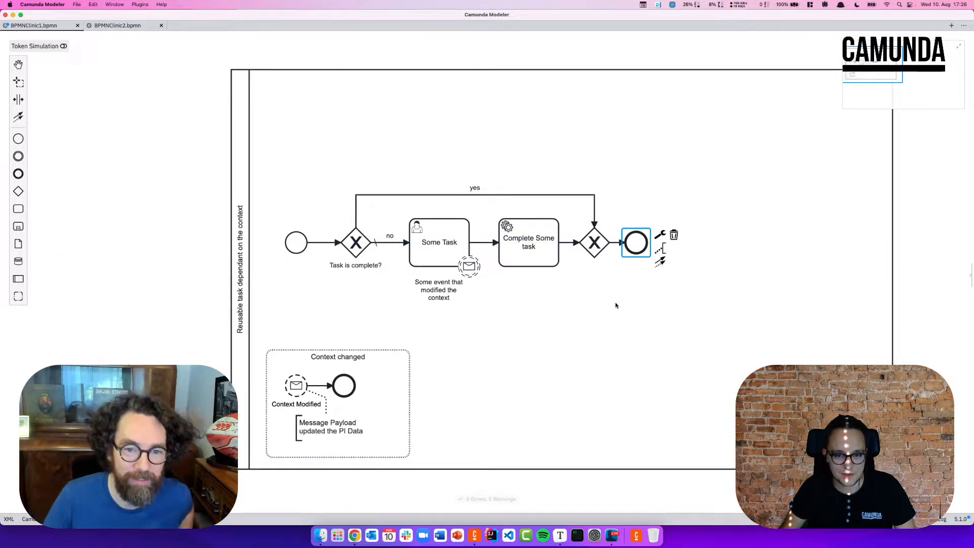
Step: Delete the "Some event that modified the context" message boundary event from Some Task
scroll(685, 413, down, 2)
scroll(684, 412, right, 2)
drag(684, 348, 701, 383)
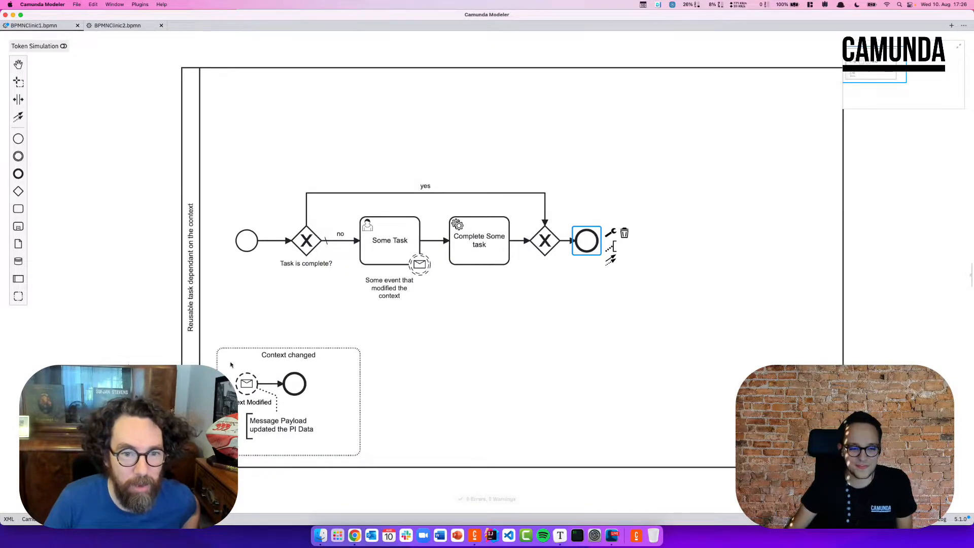
drag(100, 275, 154, 270)
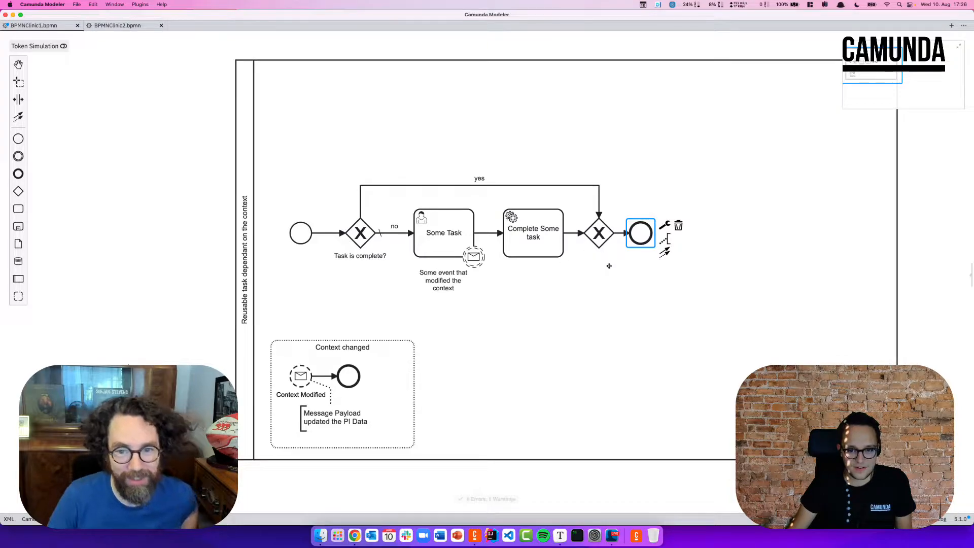
click(608, 293)
click(473, 256)
key(Delete)
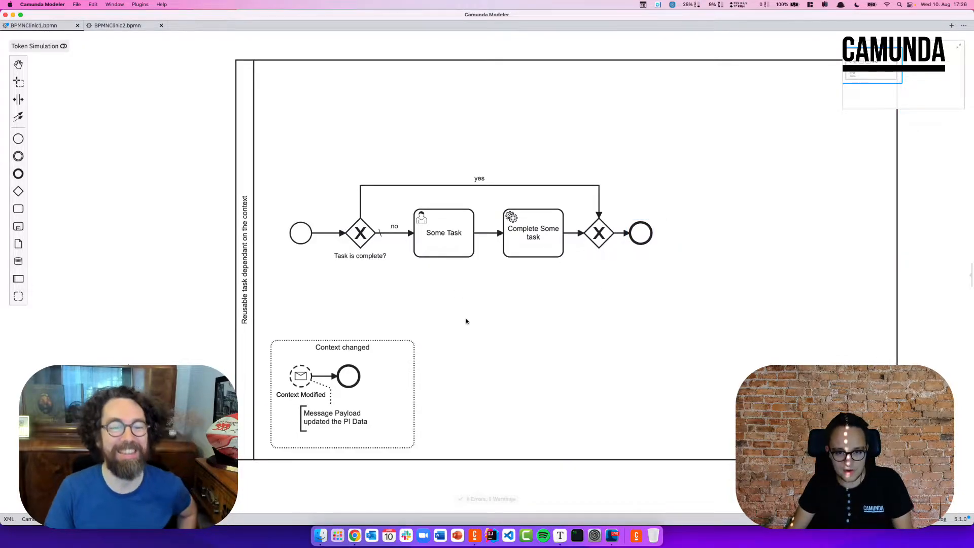
click(466, 323)
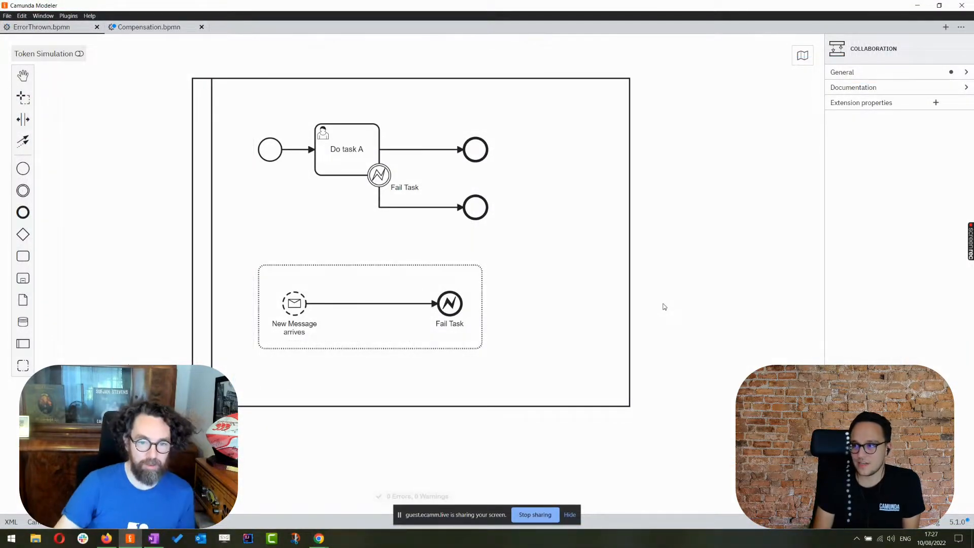
Step: Turn on token simulation for the ErrorThrown.bpmn diagram after inspecting its start event and Fail Task error boundary event
scroll(669, 280, left, 4)
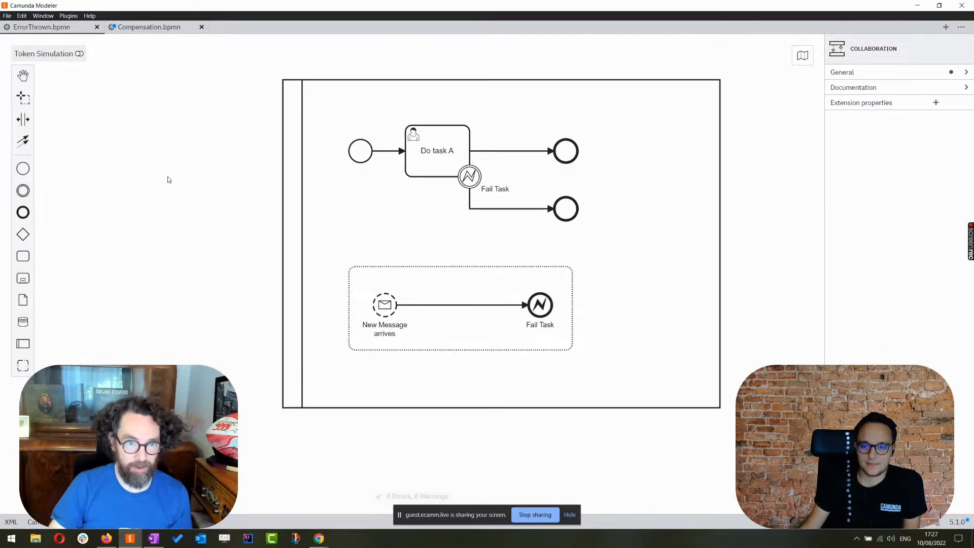
click(367, 151)
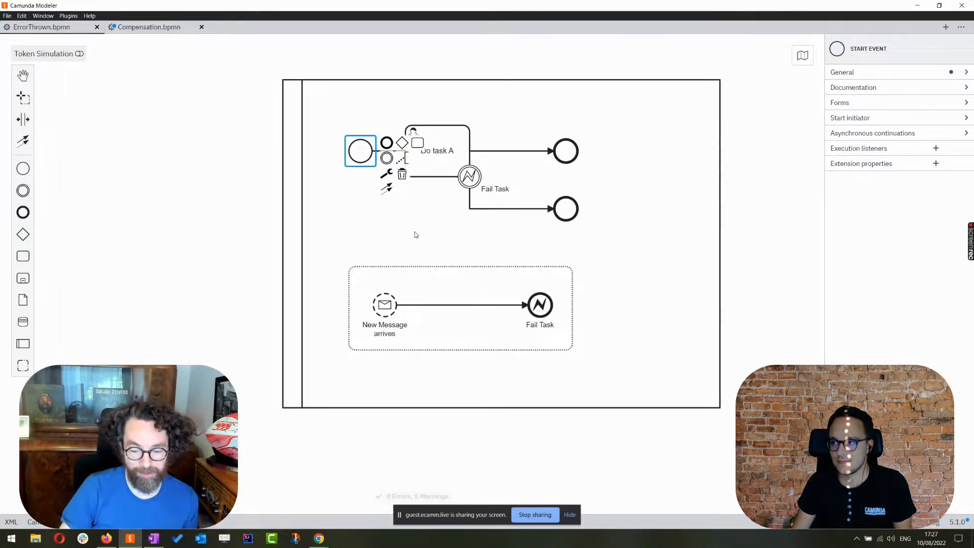
click(494, 174)
click(469, 176)
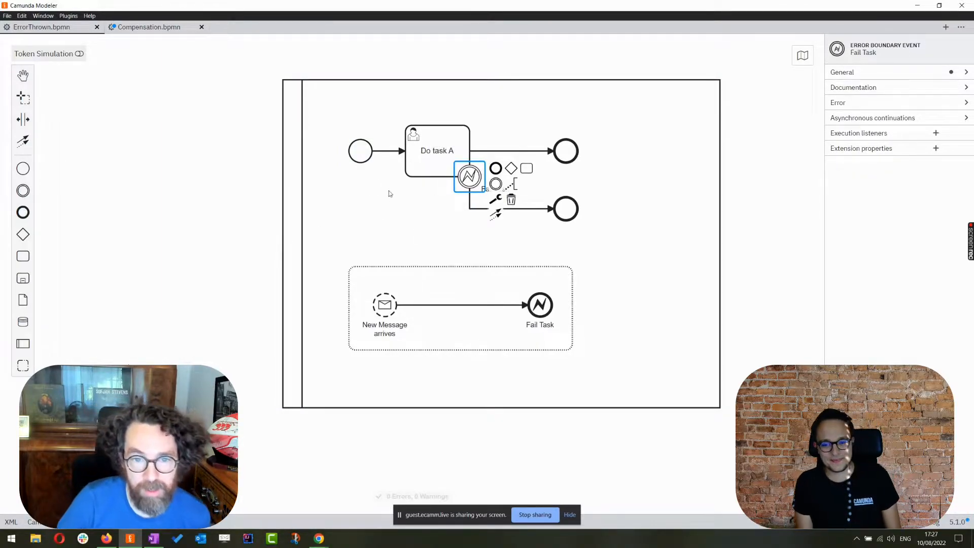
click(397, 235)
key(t)
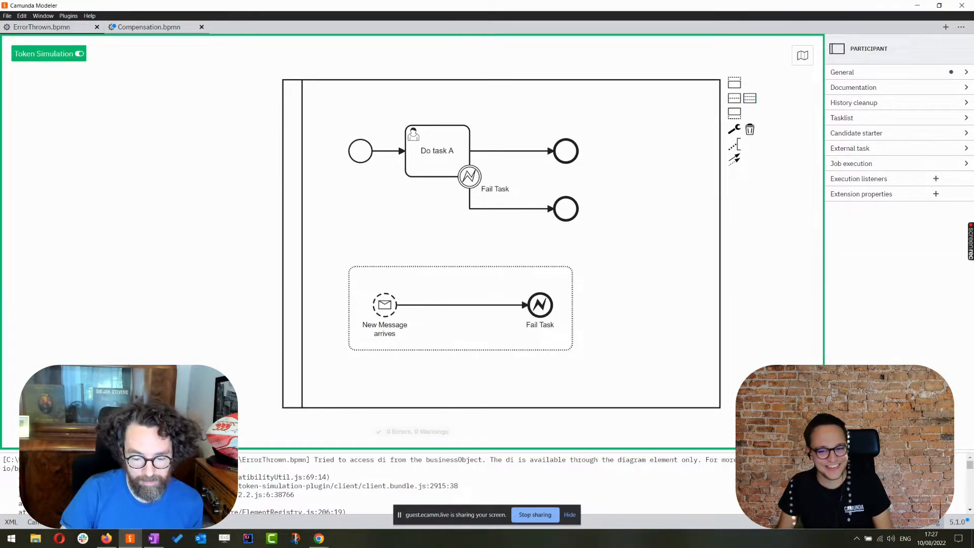
drag(282, 5, 339, 1)
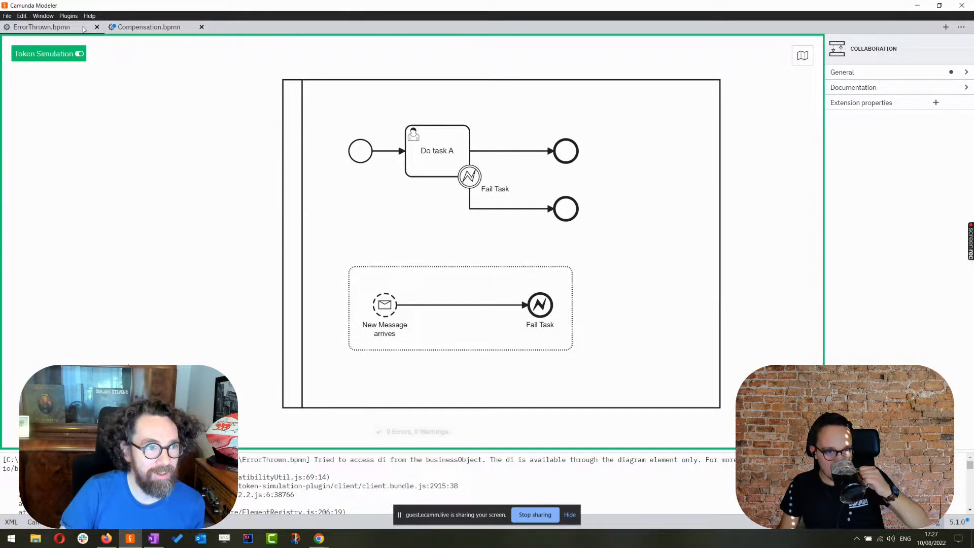
drag(62, 6, 61, 37)
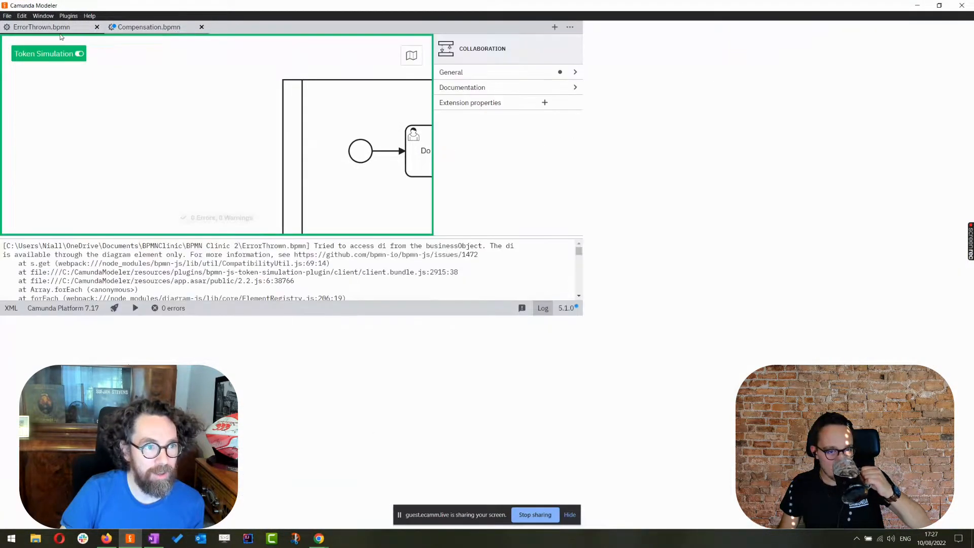
click(143, 28)
click(39, 27)
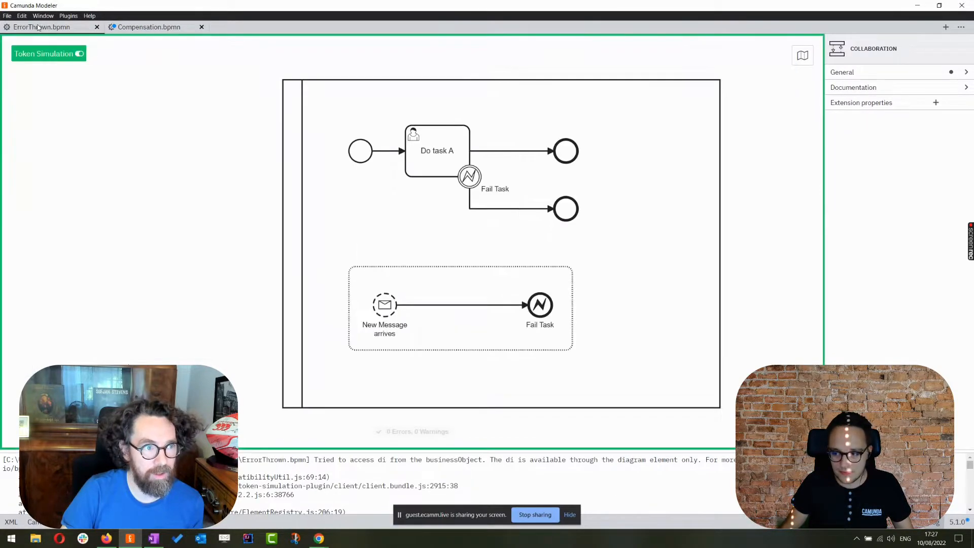
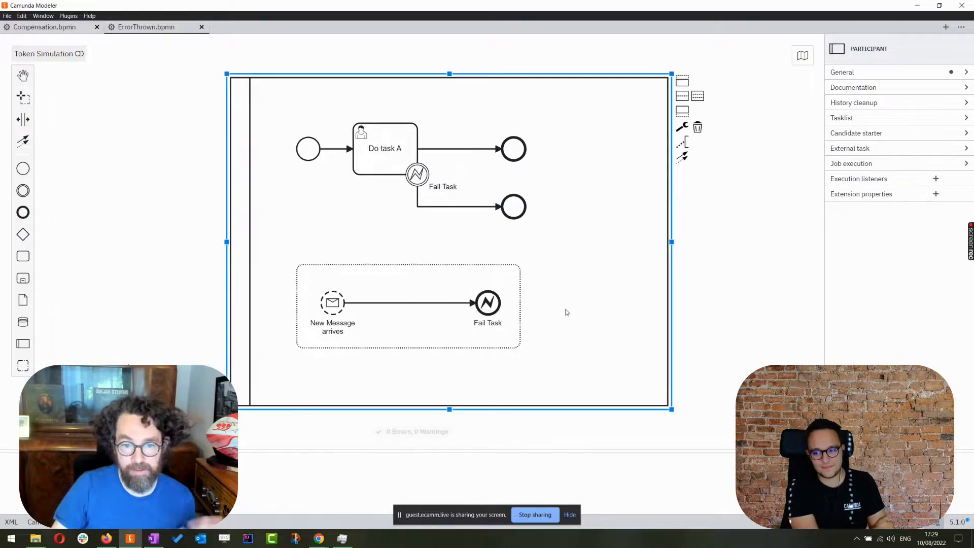
Step: Inspect the event sub-process, its non-interrupting New Message arrives start event and its Fail Task error end event
click(348, 261)
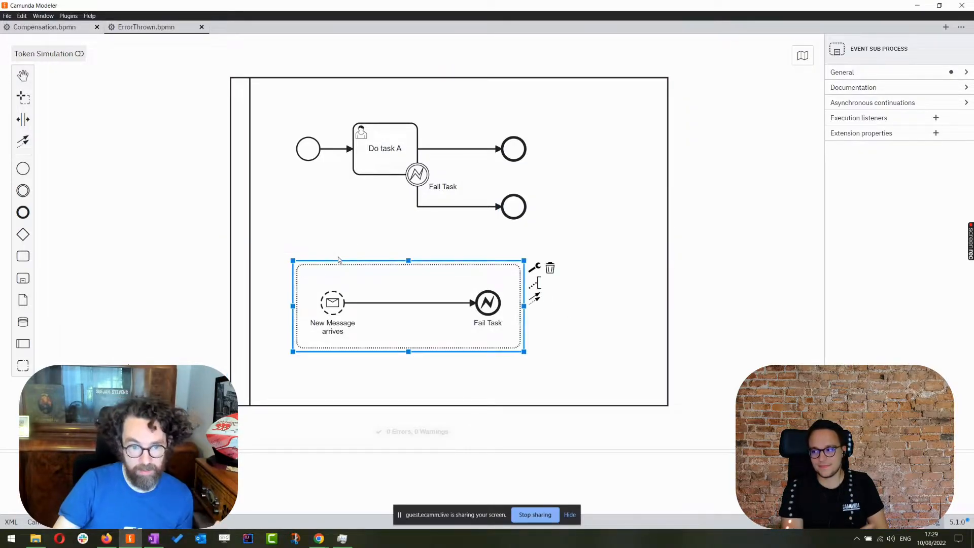
click(333, 302)
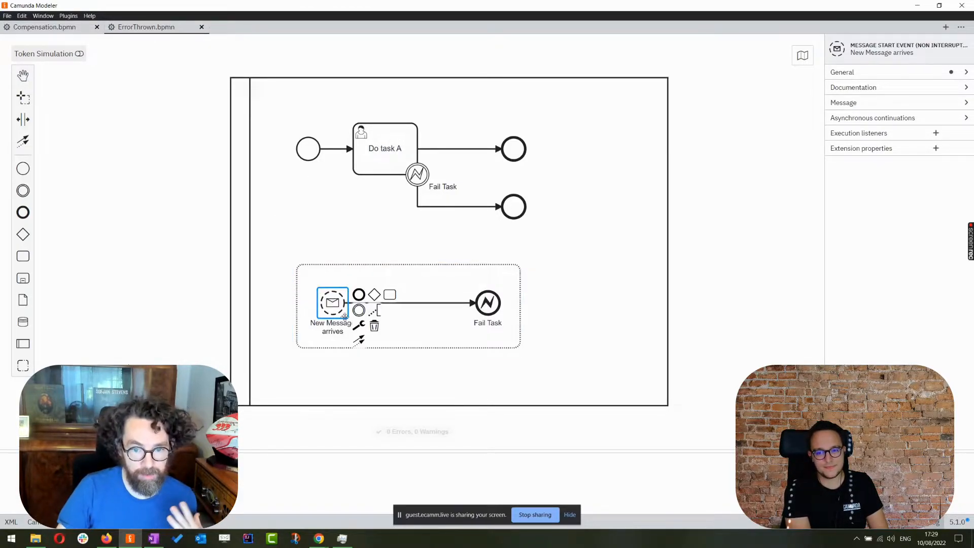
click(489, 310)
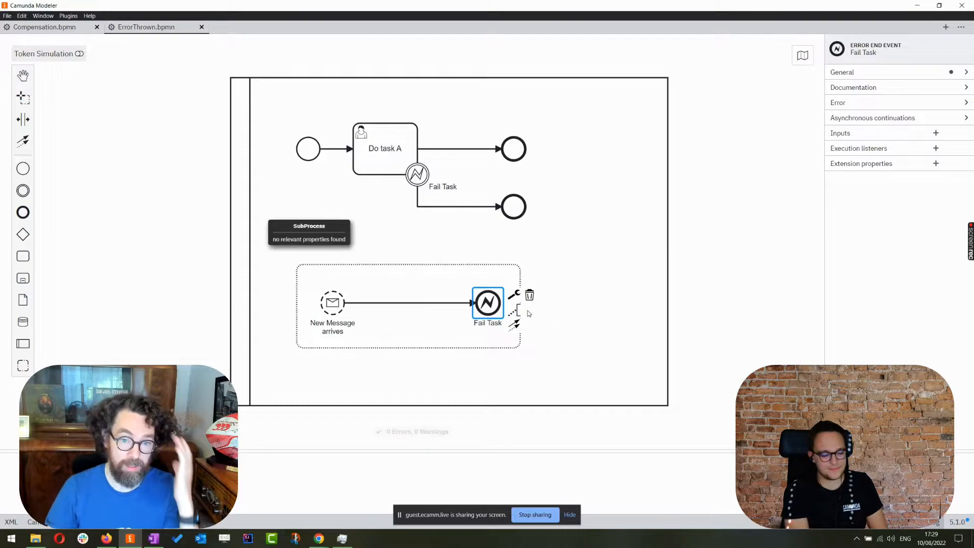
click(622, 289)
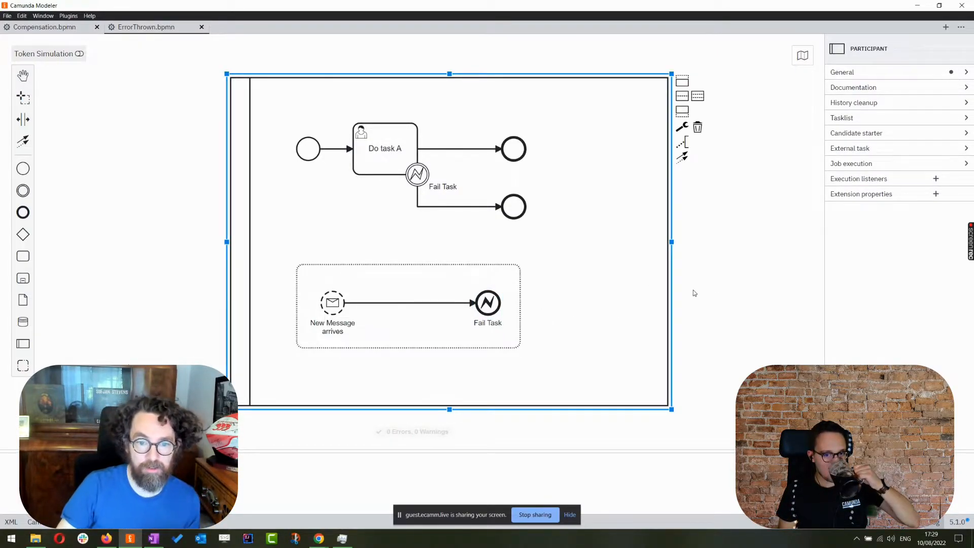
click(703, 297)
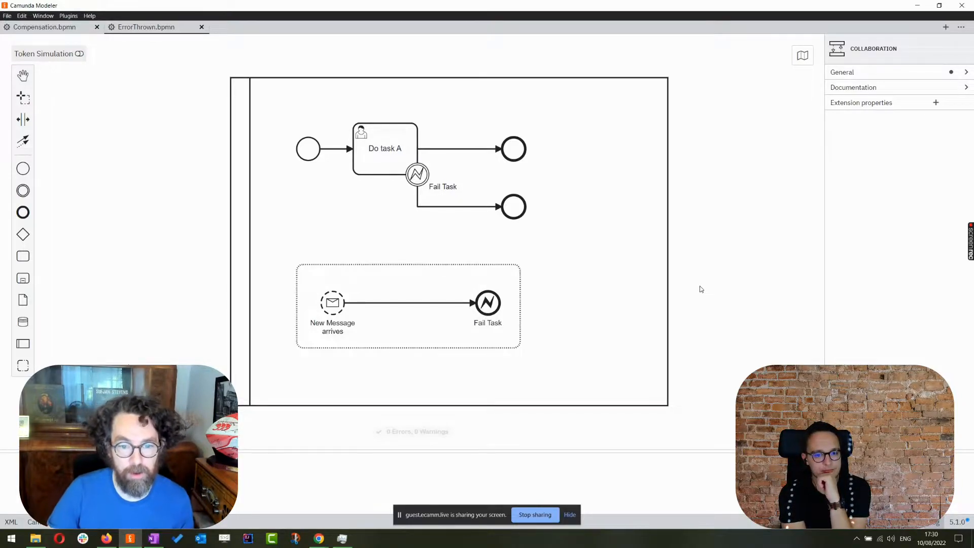
Step: Examine how the sub-process's Fail Task error end event relates to the Fail Task error boundary event on Do task A
click(424, 177)
click(487, 301)
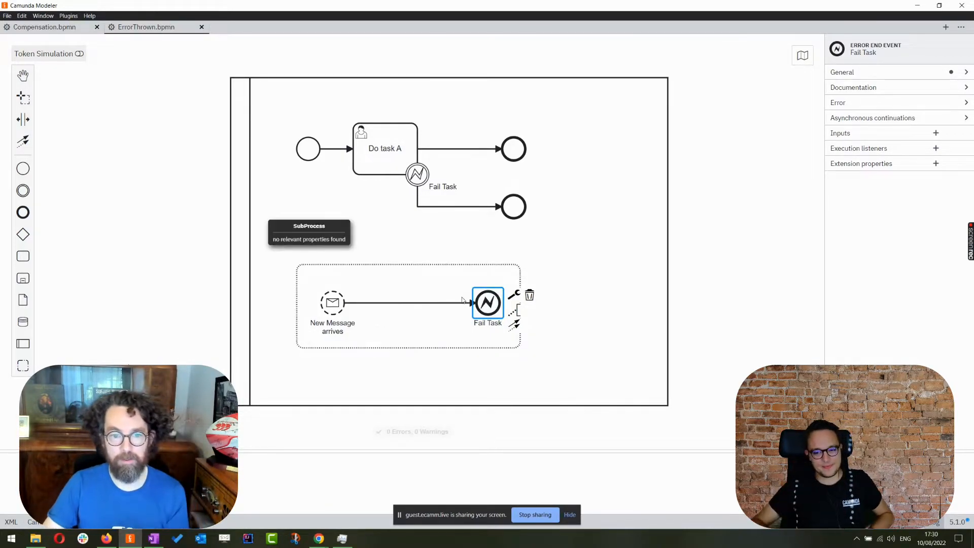
click(467, 248)
click(378, 147)
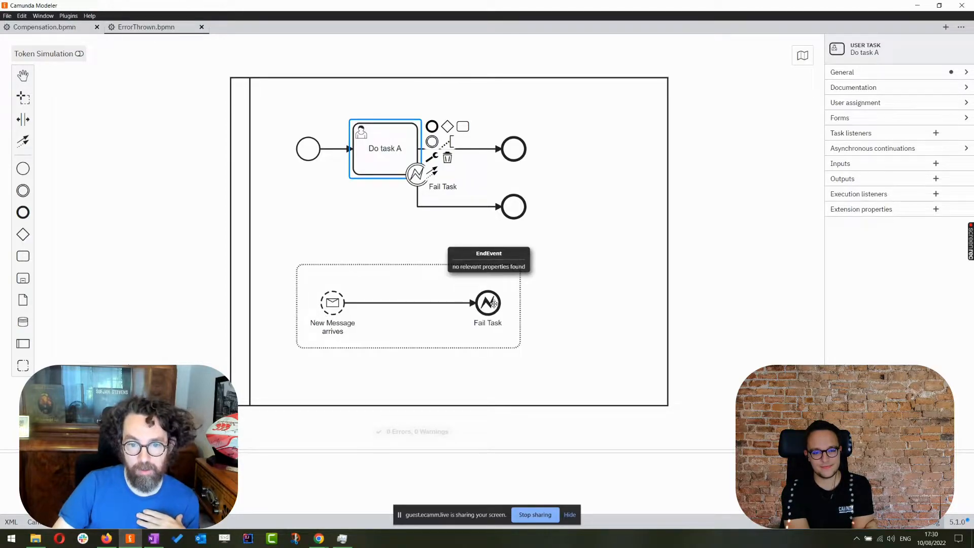
click(488, 303)
click(415, 171)
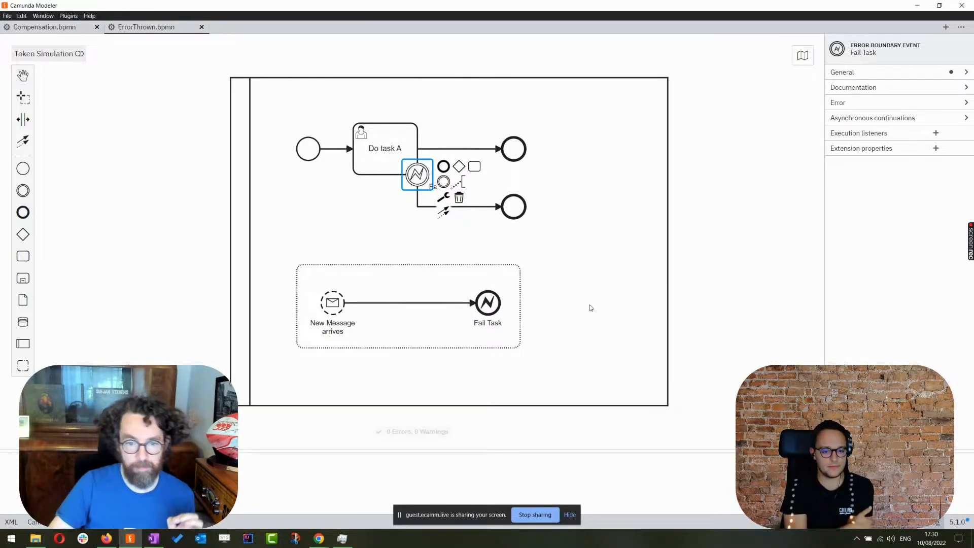
click(322, 306)
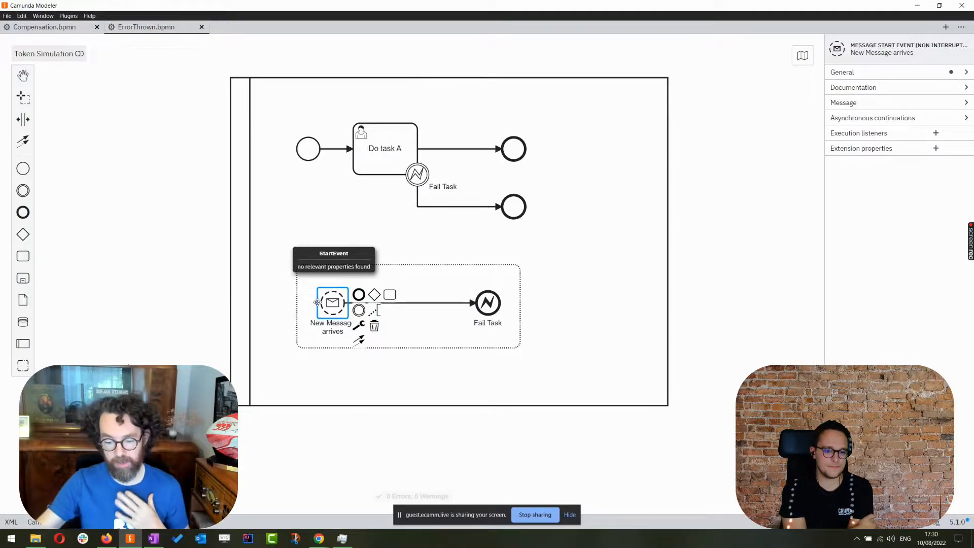
click(495, 300)
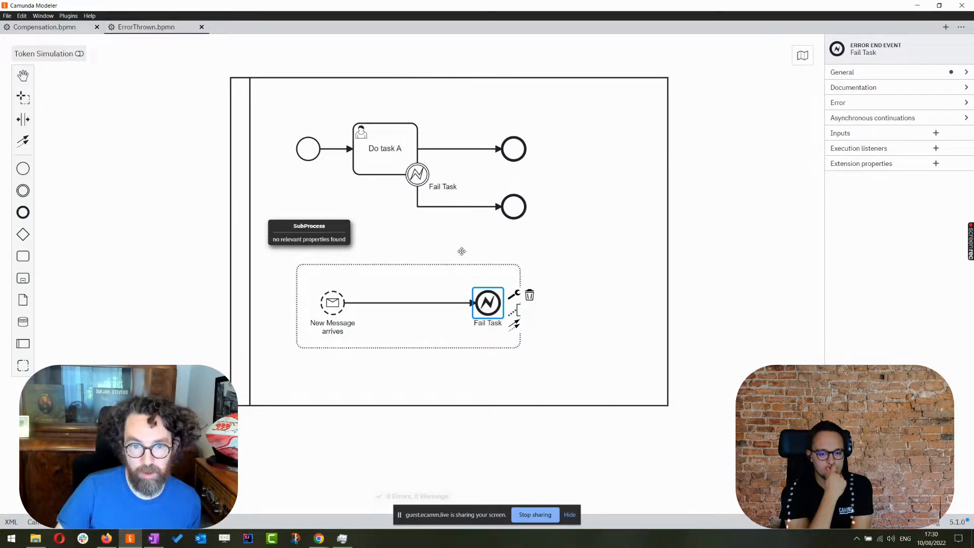
click(417, 182)
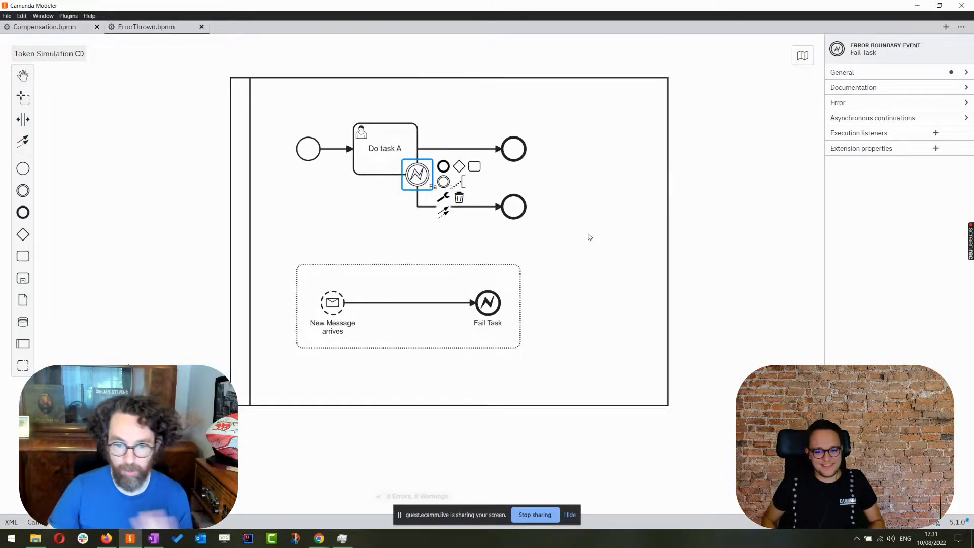
click(564, 247)
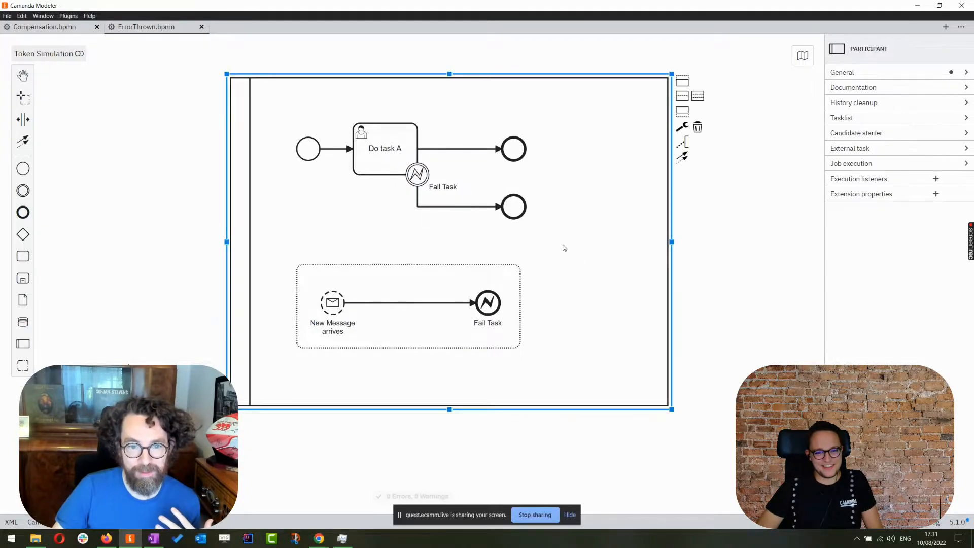
Step: Trace the failure scenario from Do task A through New Message arrives and the Fail Task end event to the boundary event
click(373, 169)
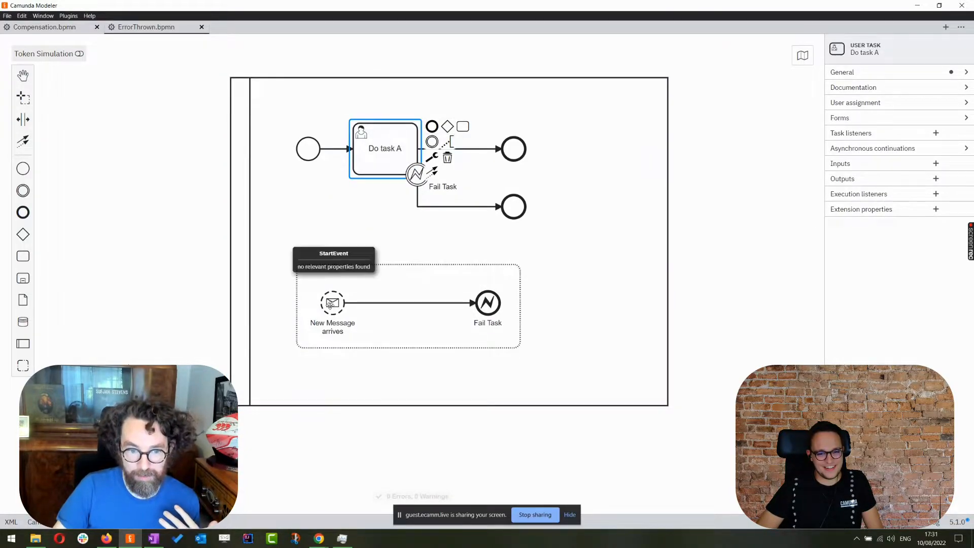
click(332, 303)
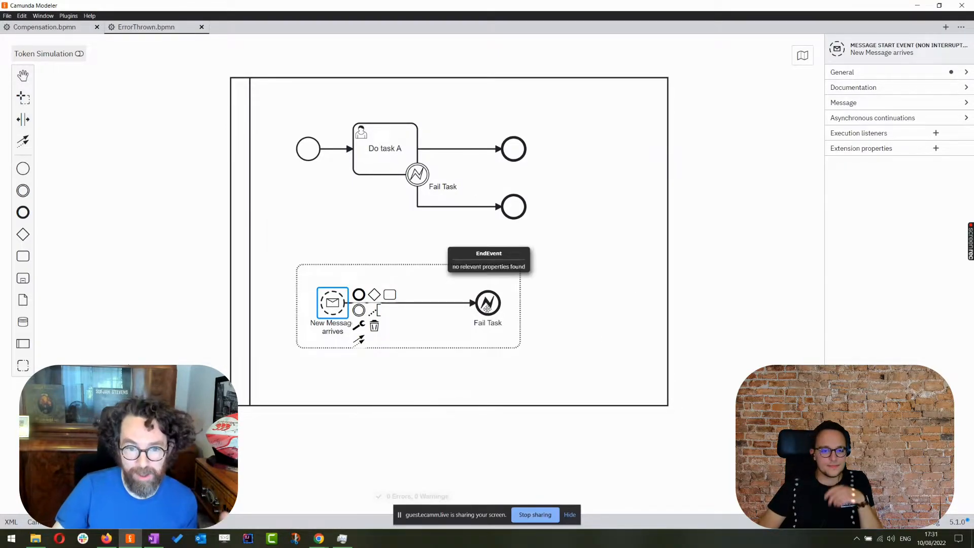
click(417, 174)
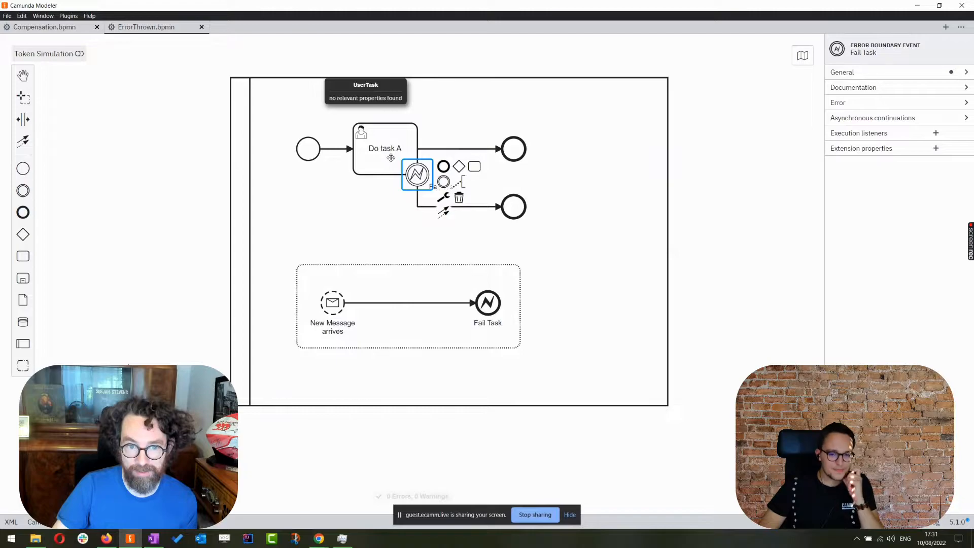
click(496, 303)
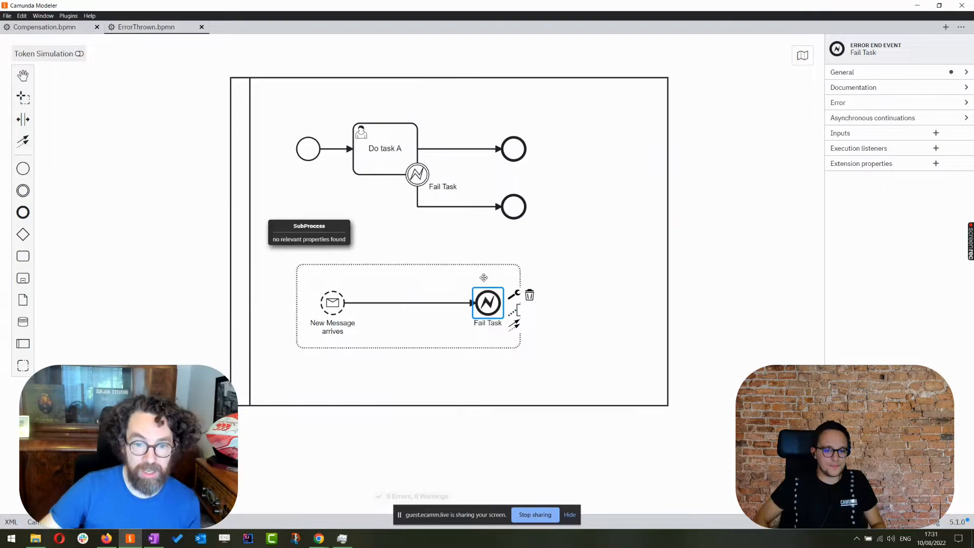
click(423, 170)
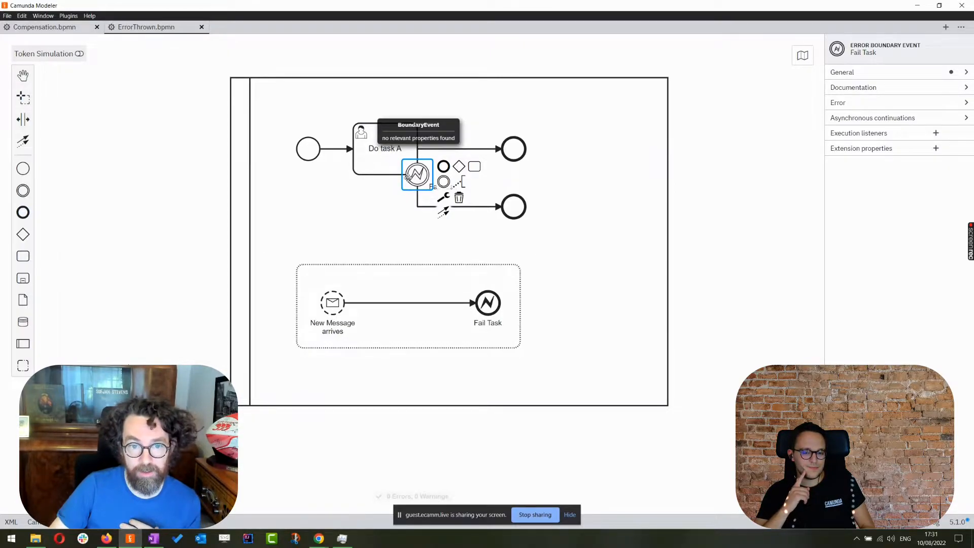
click(370, 145)
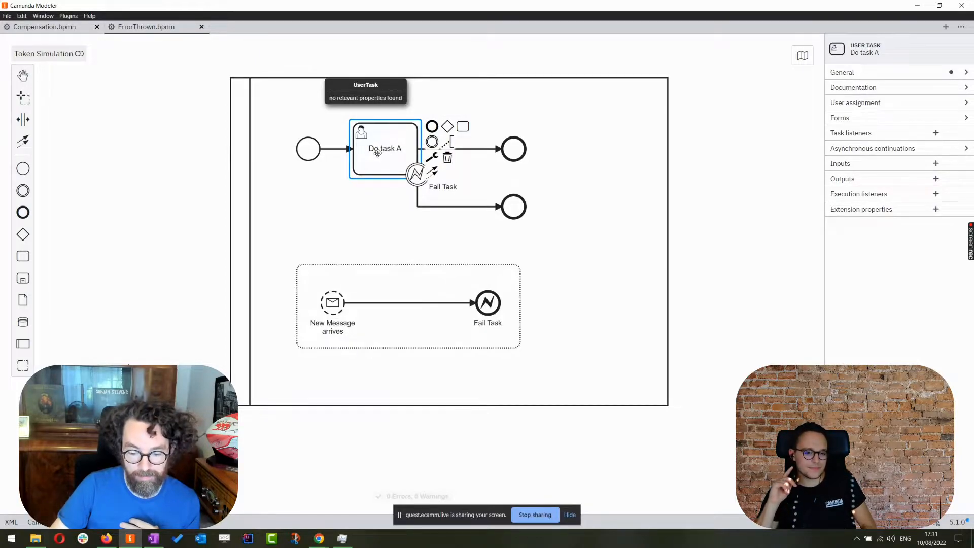
click(347, 176)
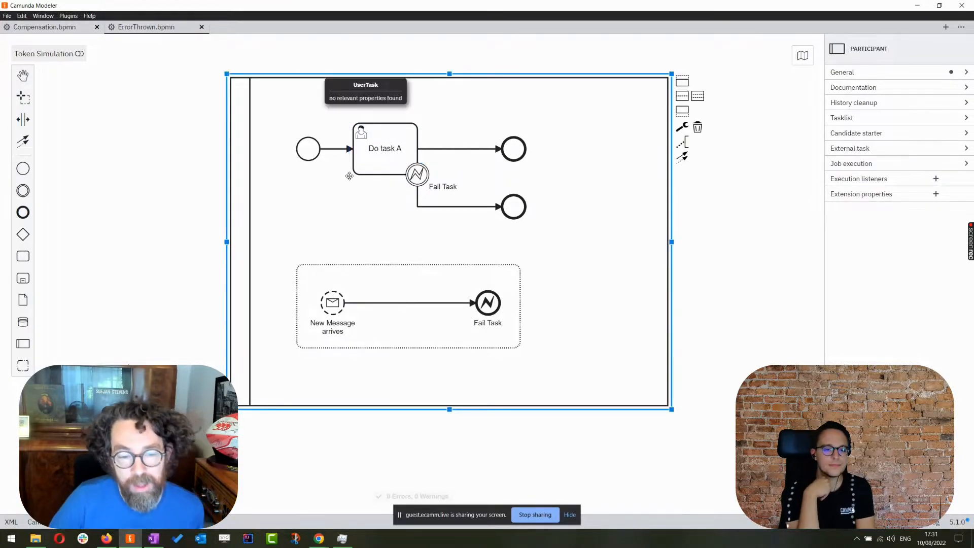
click(337, 305)
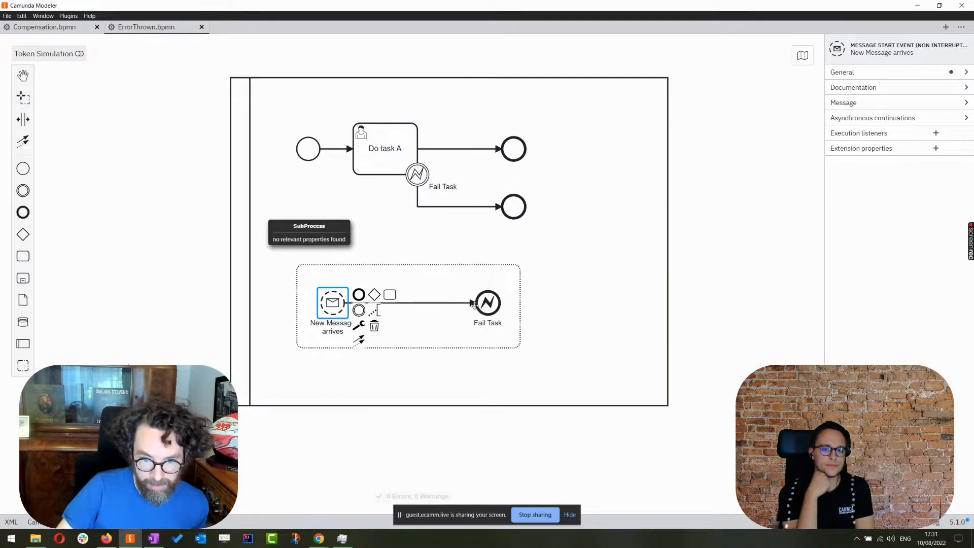
click(488, 299)
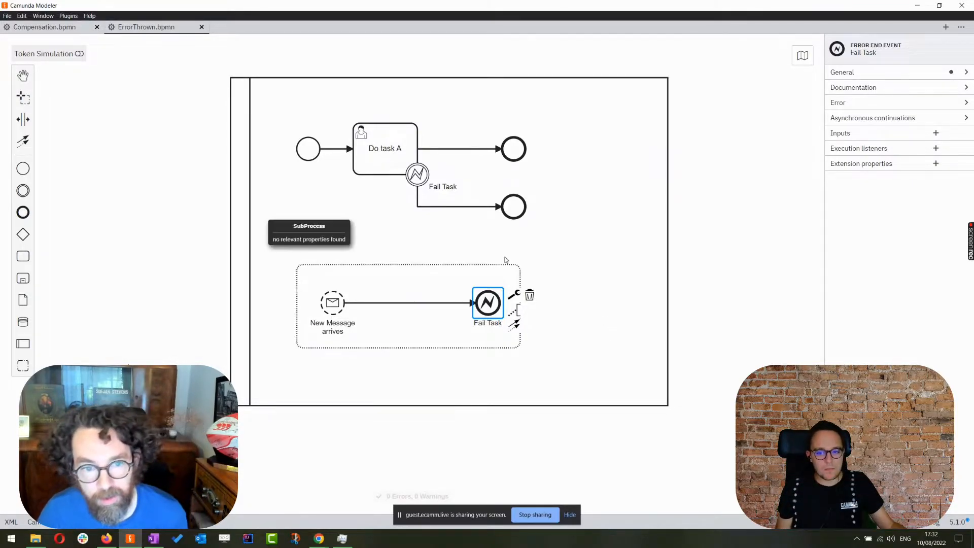
click(389, 176)
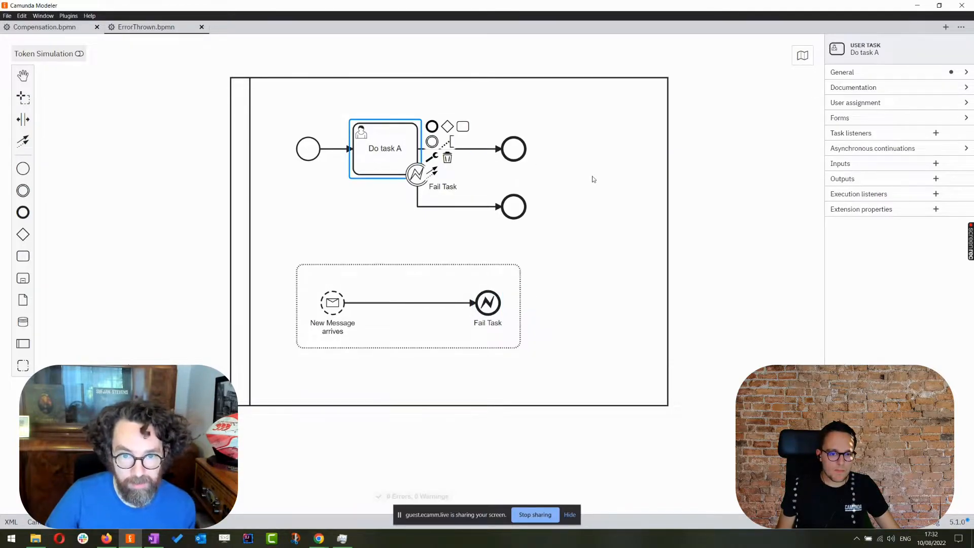
Step: Shift the end event of the main flow away from Do task A and insert a new task into the sequence flow between them
click(545, 156)
click(513, 149)
drag(512, 149, 609, 149)
click(23, 257)
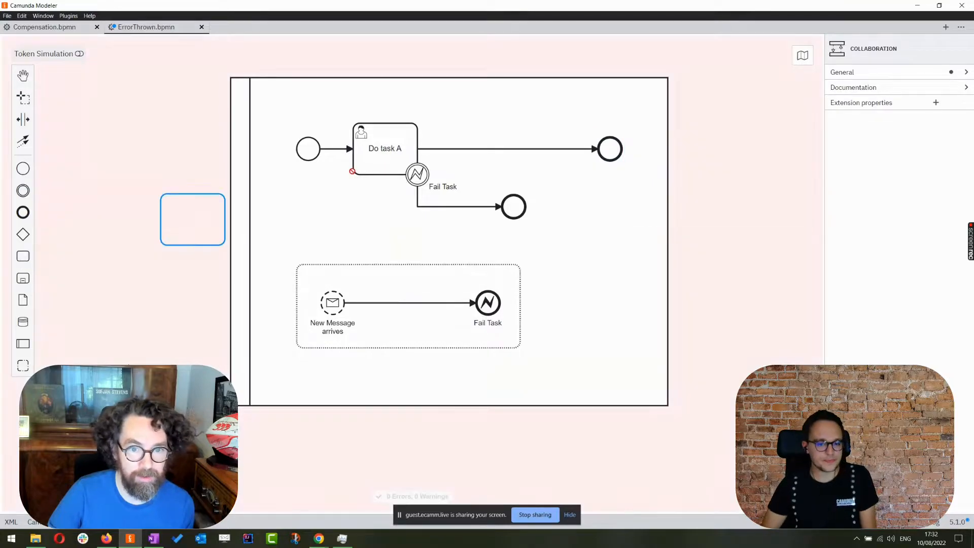
click(513, 149)
click(600, 236)
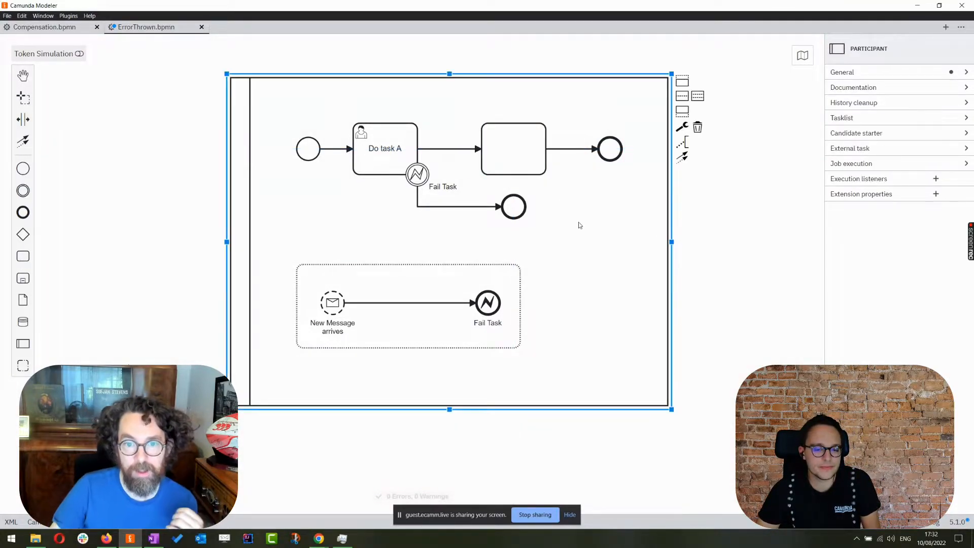
Step: Change the new task after Do task A to a user task and name it "Task B"
click(533, 164)
click(560, 157)
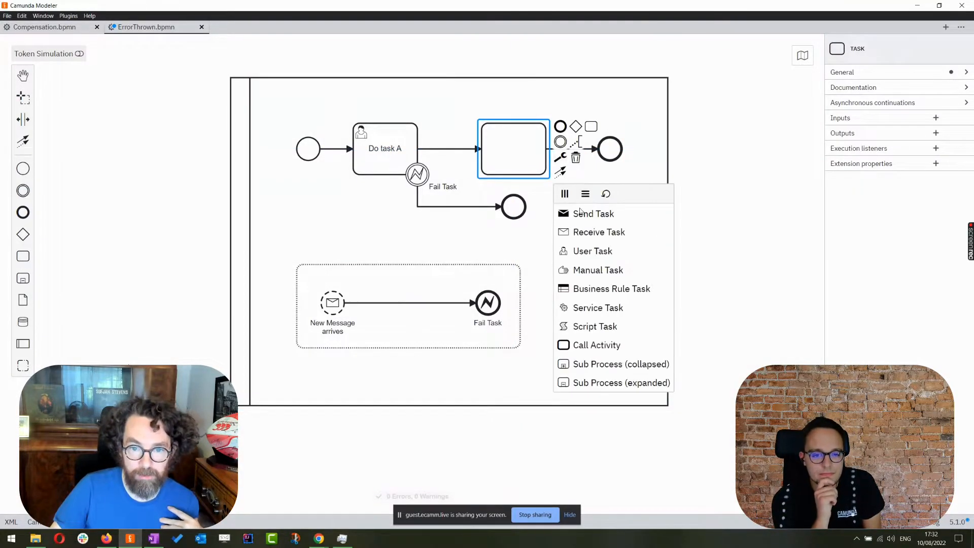
click(588, 251)
double_click(514, 150)
text(Task B)
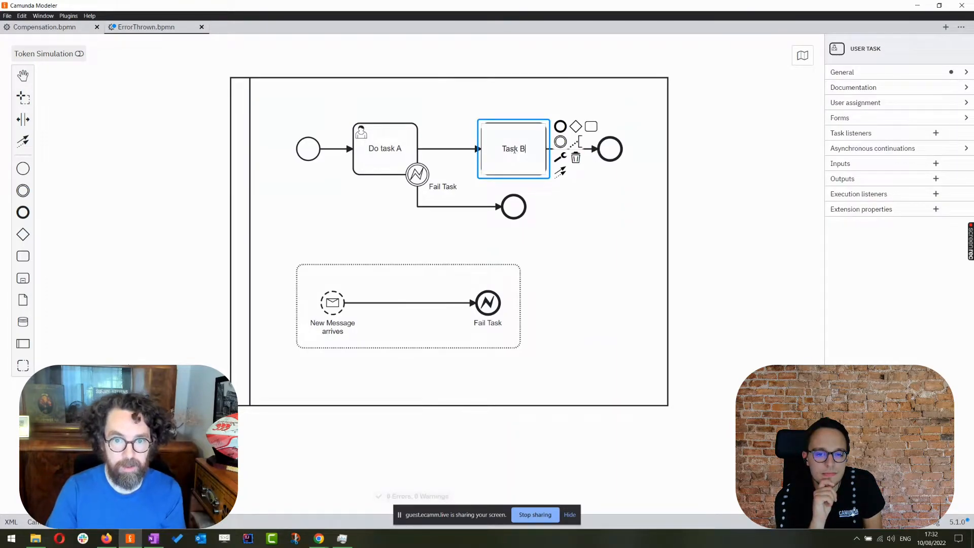
key(Return)
click(591, 221)
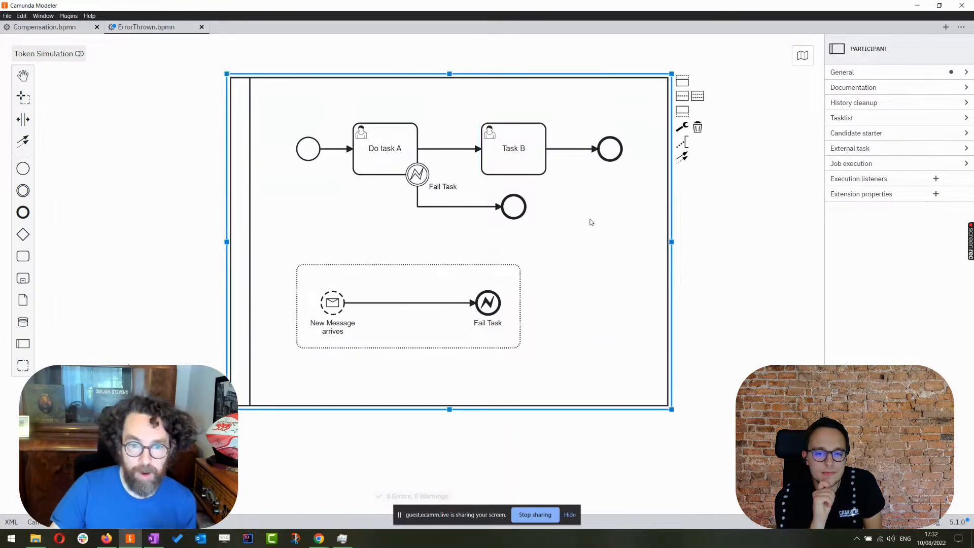
Step: Examine how the sub-process's Fail Task error end event would act while Task B is active, compared with Do task A and its boundary event
click(480, 297)
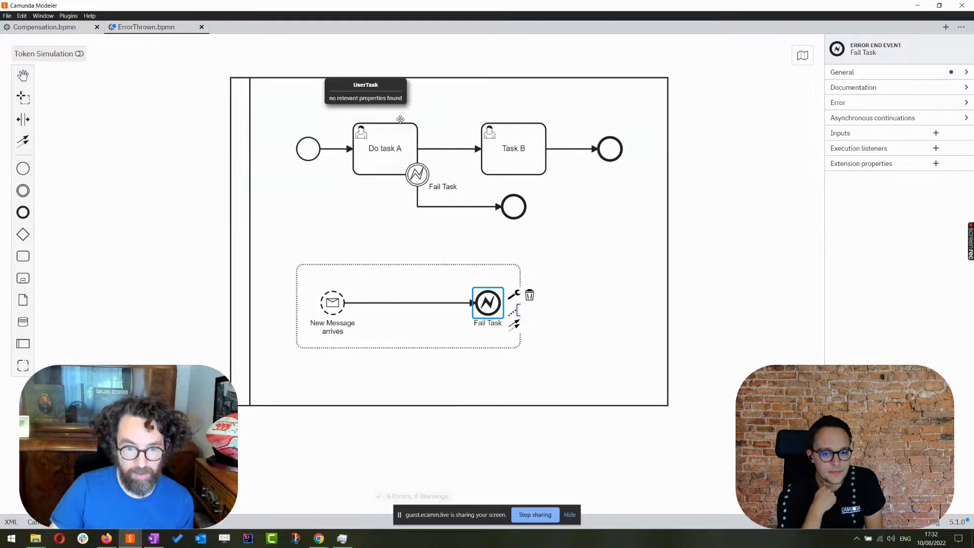
click(507, 137)
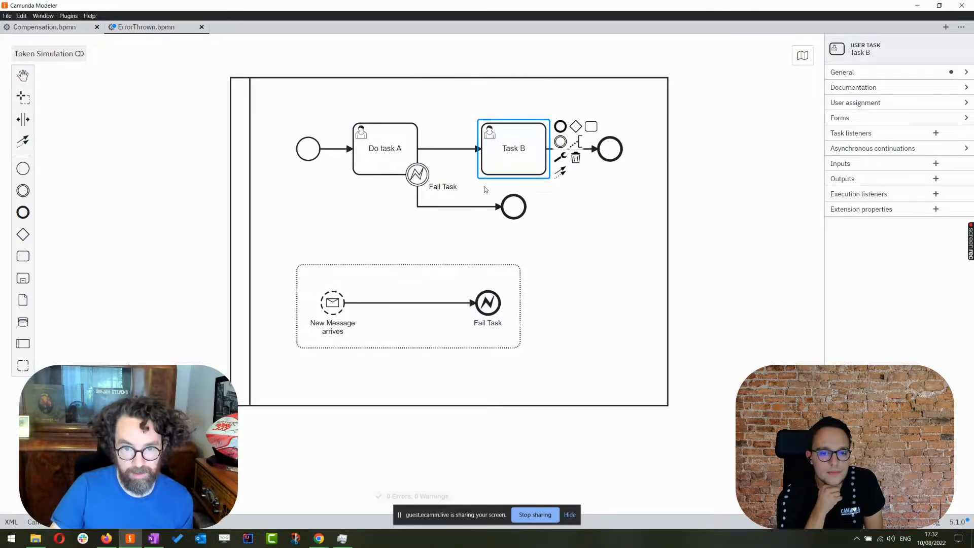
click(482, 300)
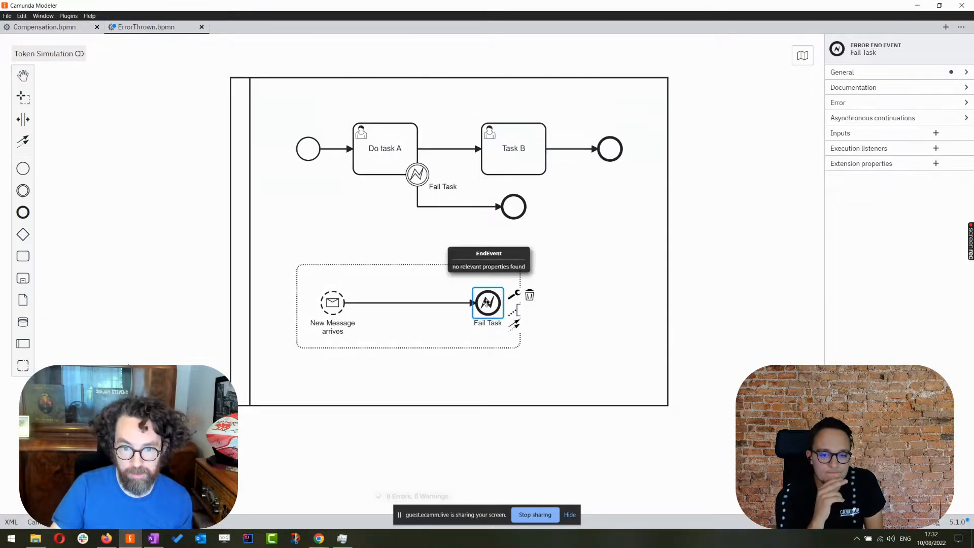
click(513, 135)
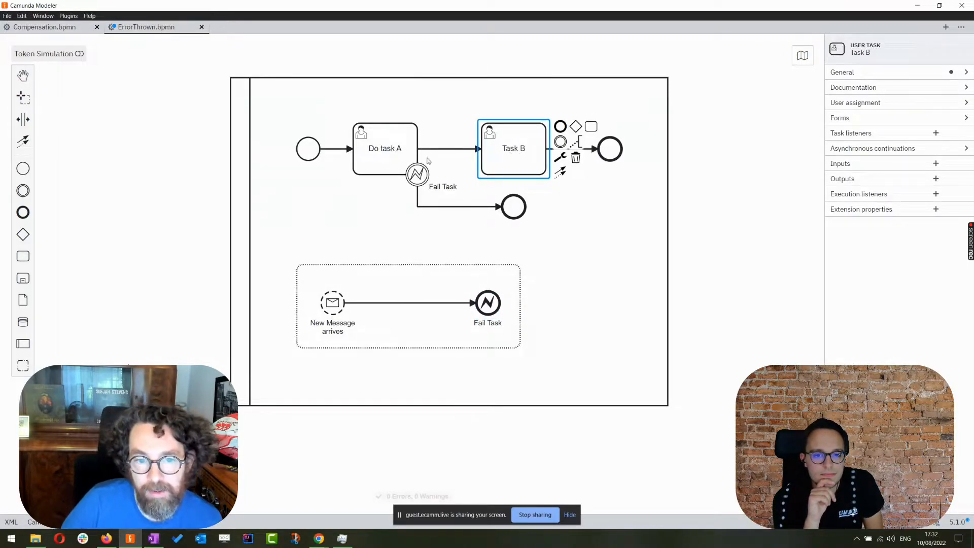
click(417, 188)
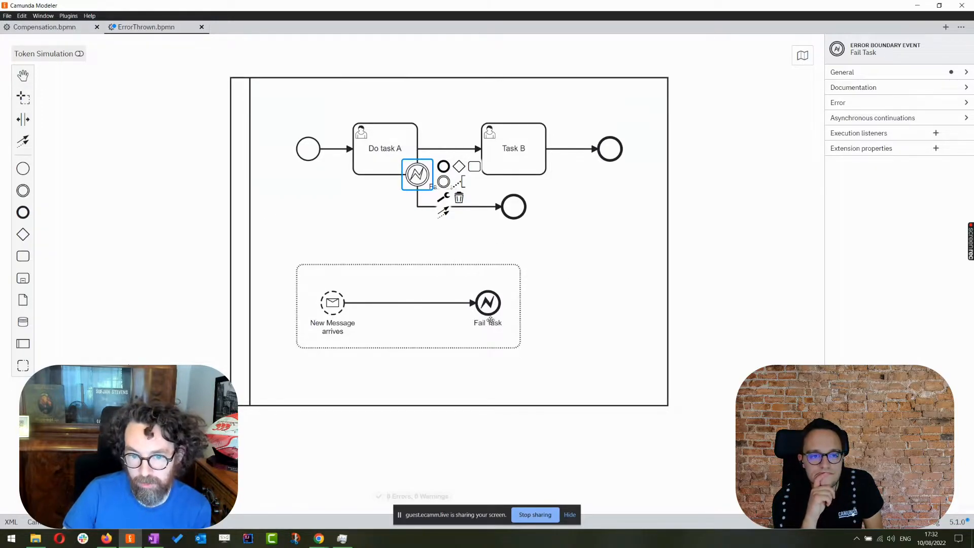
click(325, 303)
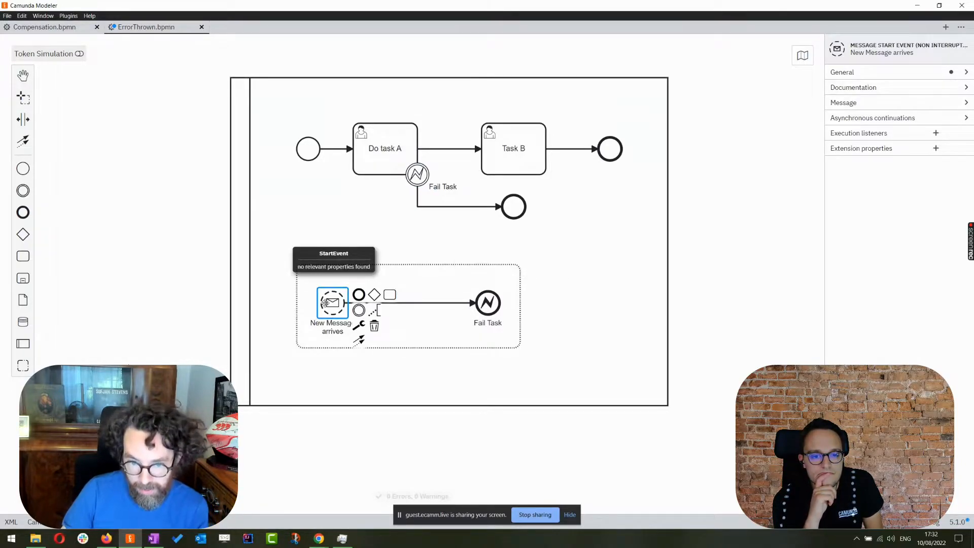
click(486, 305)
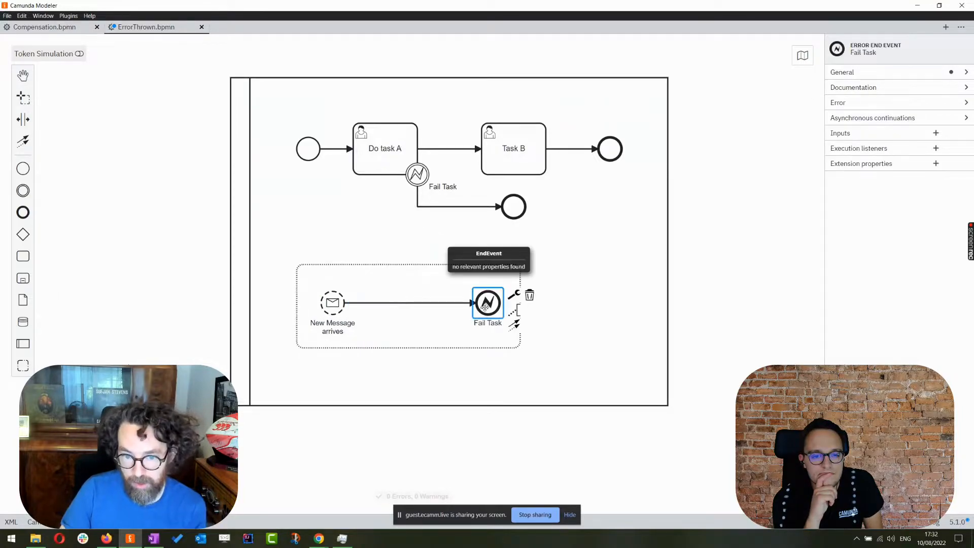
click(356, 163)
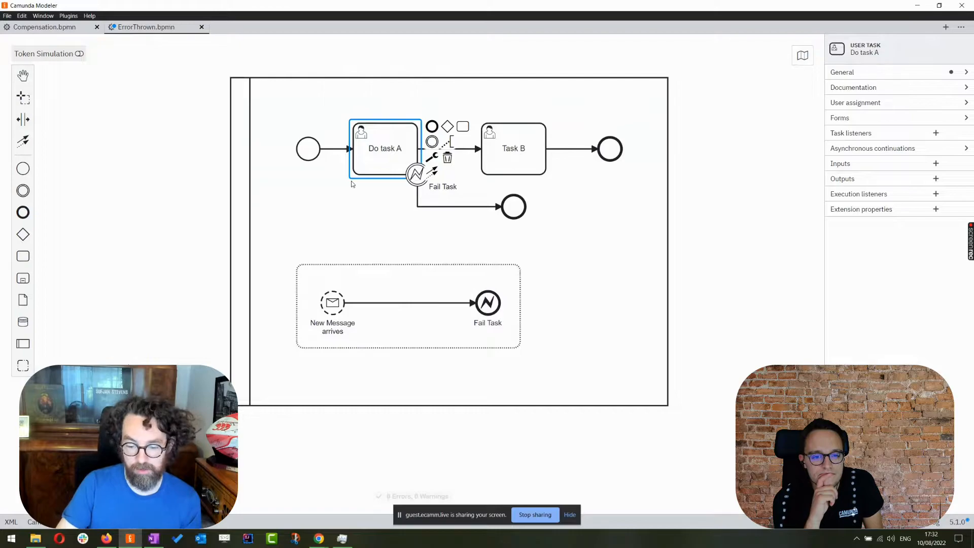
Step: Move the main flow's end event farther from Task B, shift Task B slightly back, and insert a new task into the flow between them
click(335, 304)
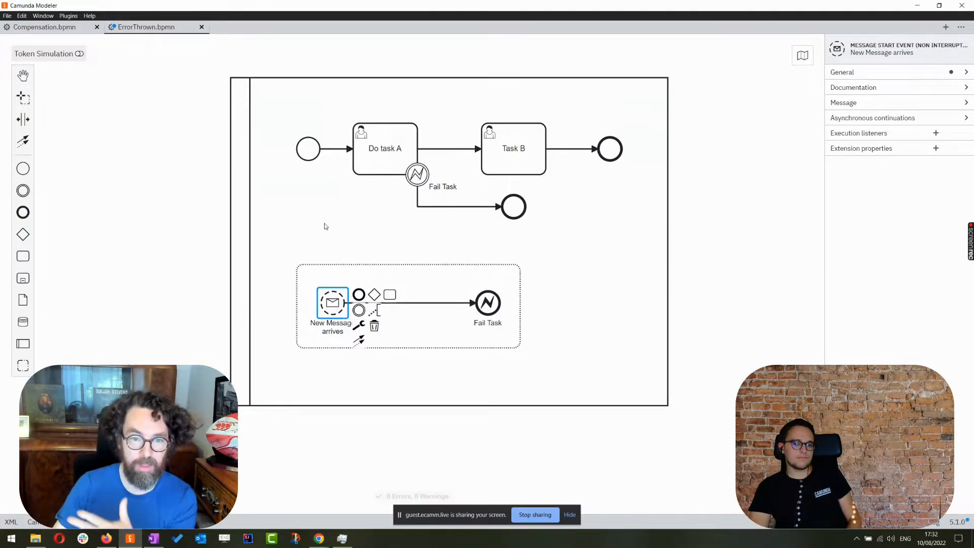
click(513, 155)
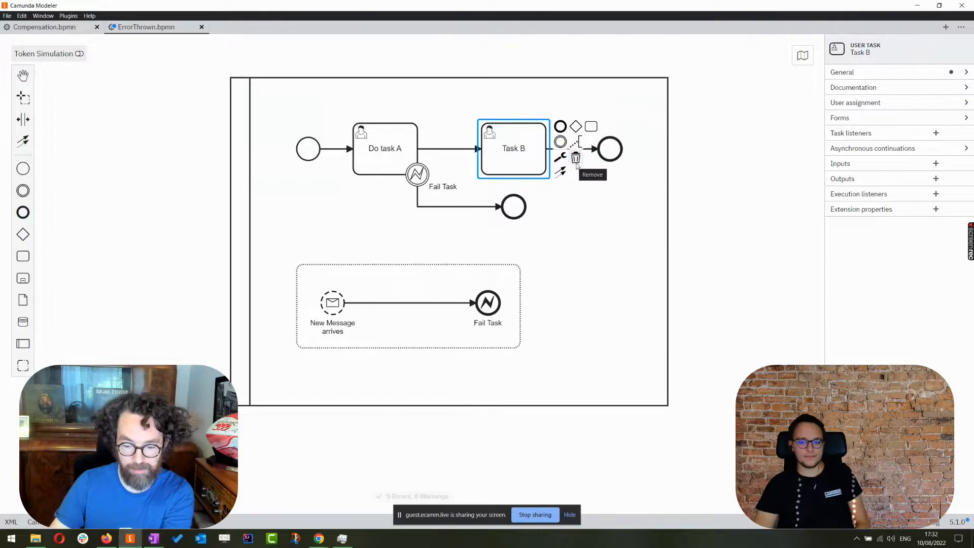
click(611, 149)
drag(616, 149, 668, 151)
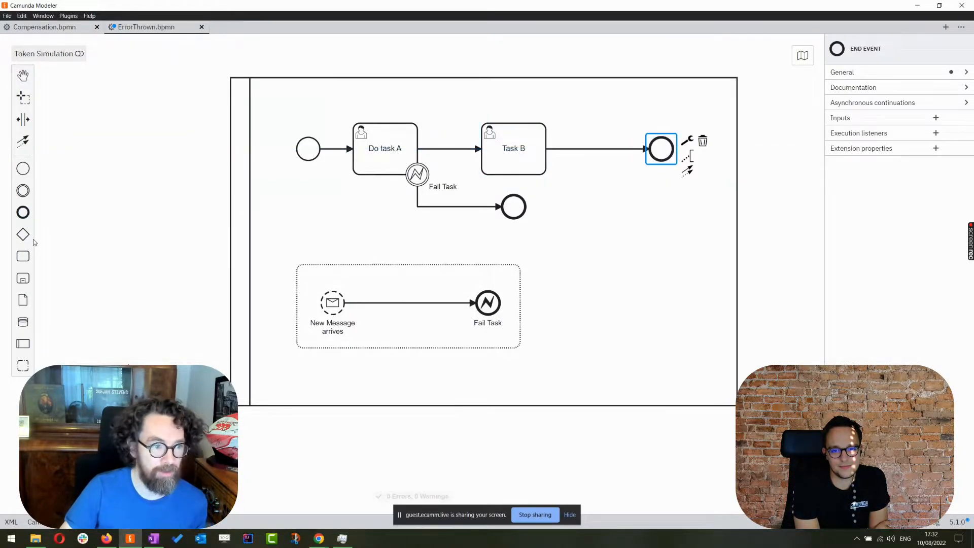
drag(520, 145, 513, 145)
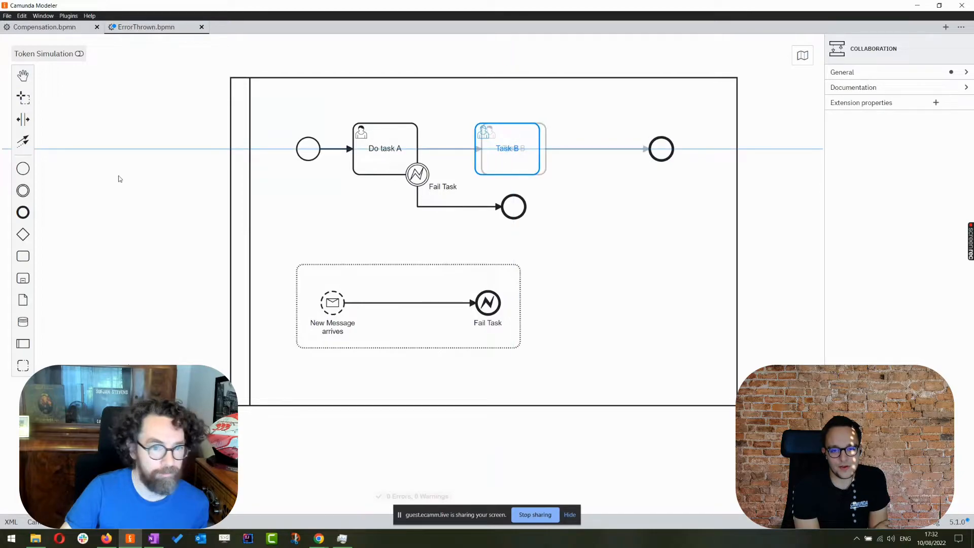
click(23, 256)
click(602, 151)
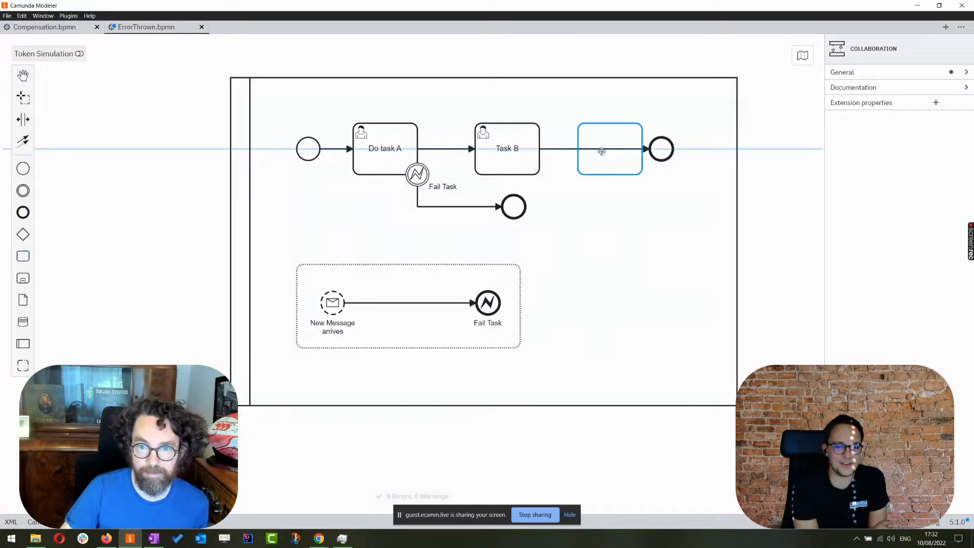
click(599, 150)
Step: Change the new task after Task B to a user task and name it "Task C"
click(643, 157)
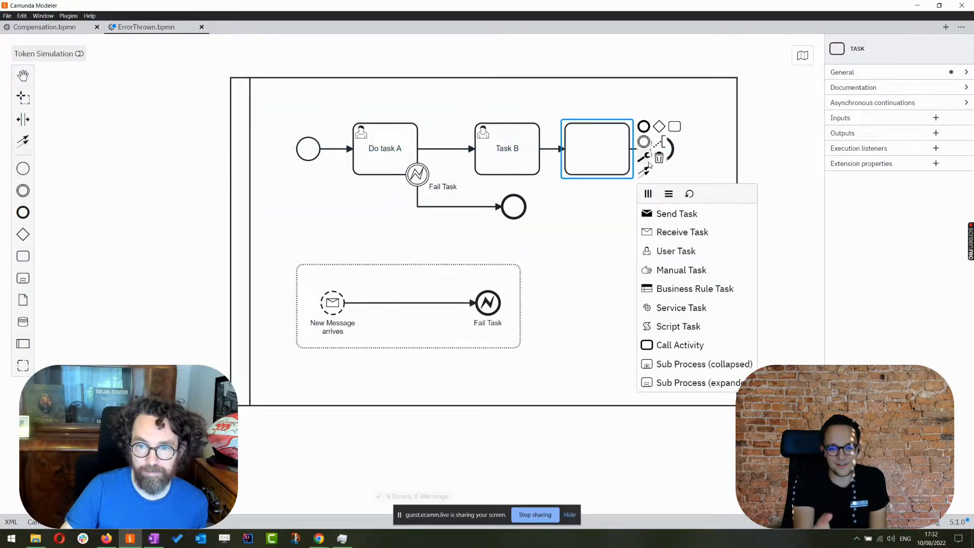
click(677, 251)
double_click(597, 157)
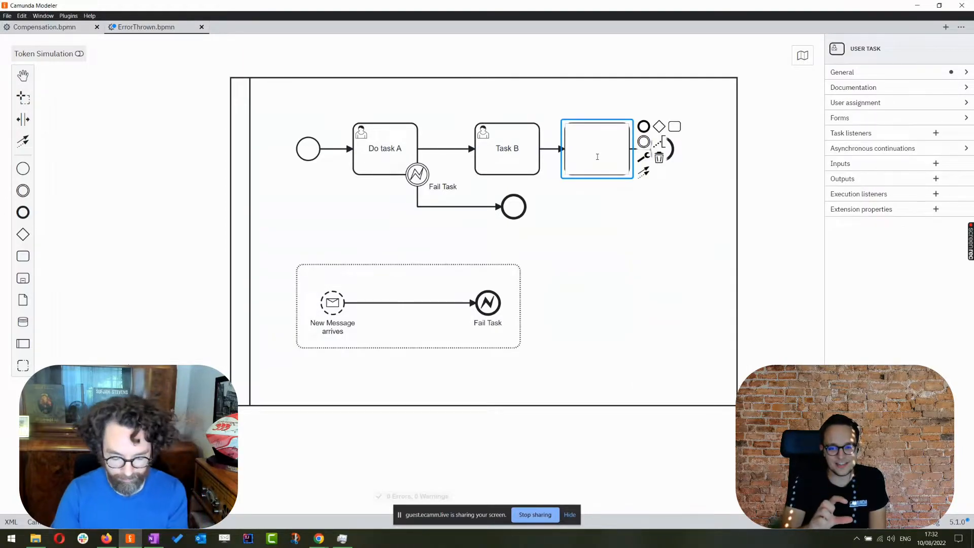
text(Task C)
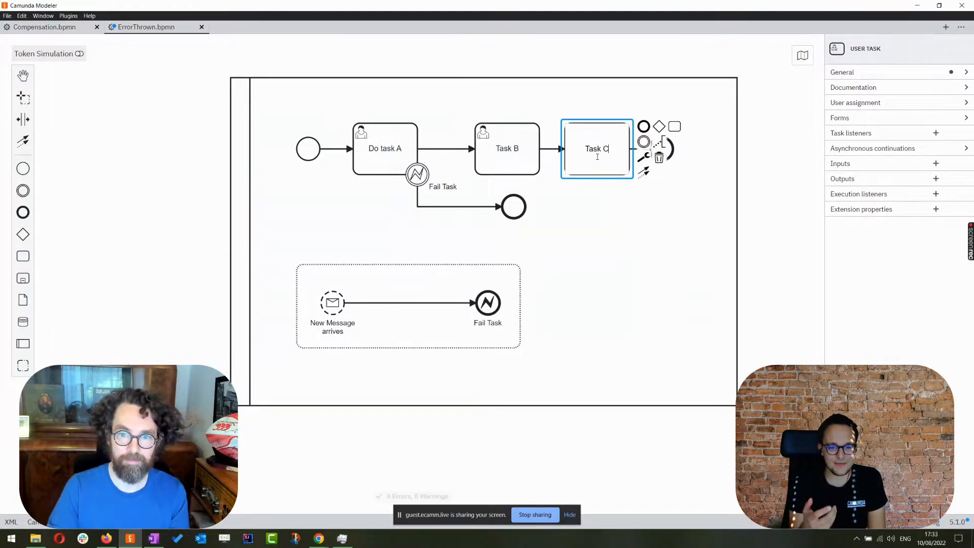
key(Return)
click(603, 314)
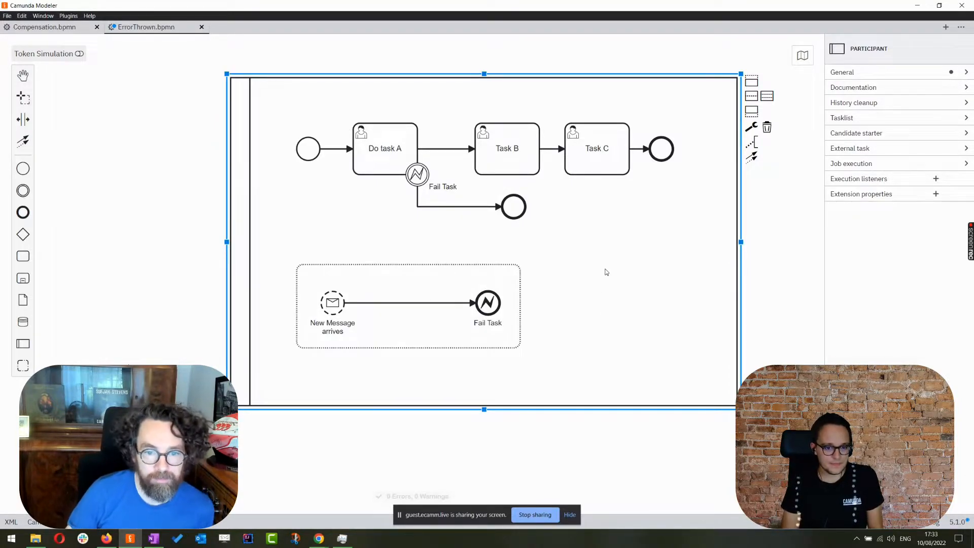
Step: Move the event sub-process with New Message arrives and Fail Task lower and toward the middle of the pool
mouse_move(507, 279)
click(484, 266)
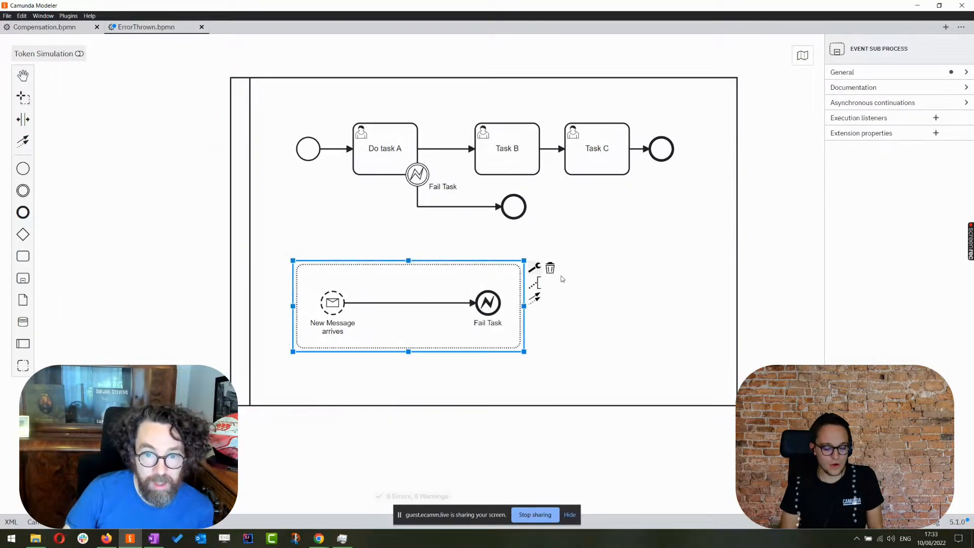
click(506, 447)
click(378, 270)
drag(378, 269, 468, 301)
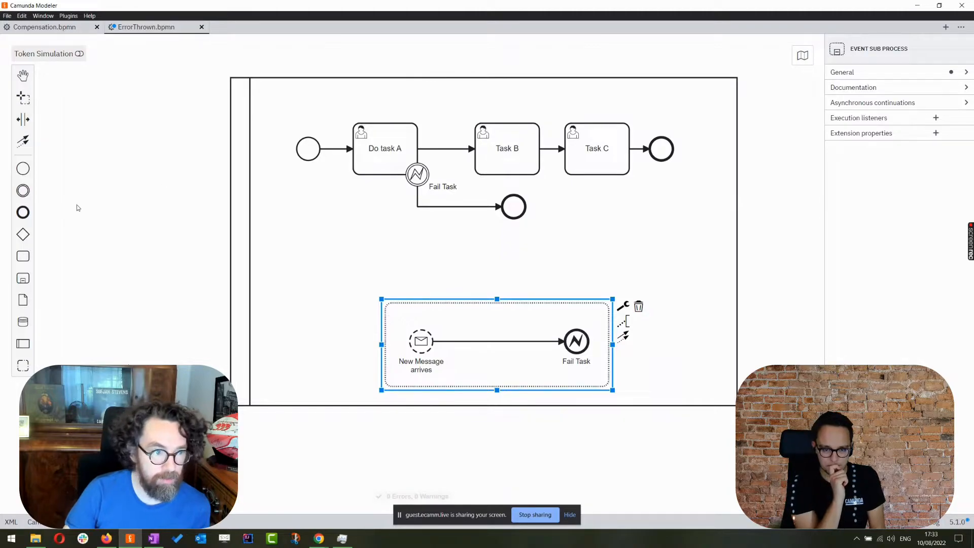
Step: Attach an interrupting message boundary event to Do task A and connect it to a new end event below
click(23, 190)
click(365, 173)
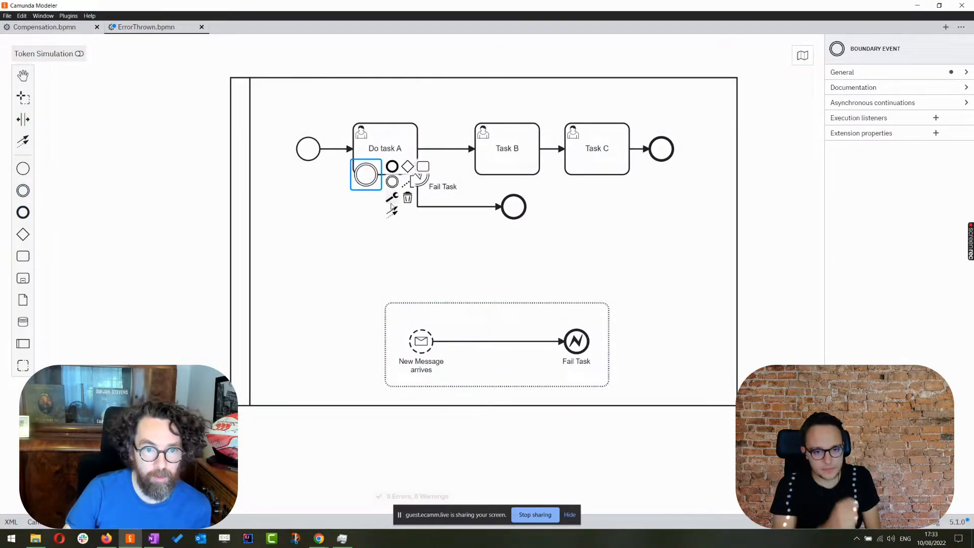
click(392, 198)
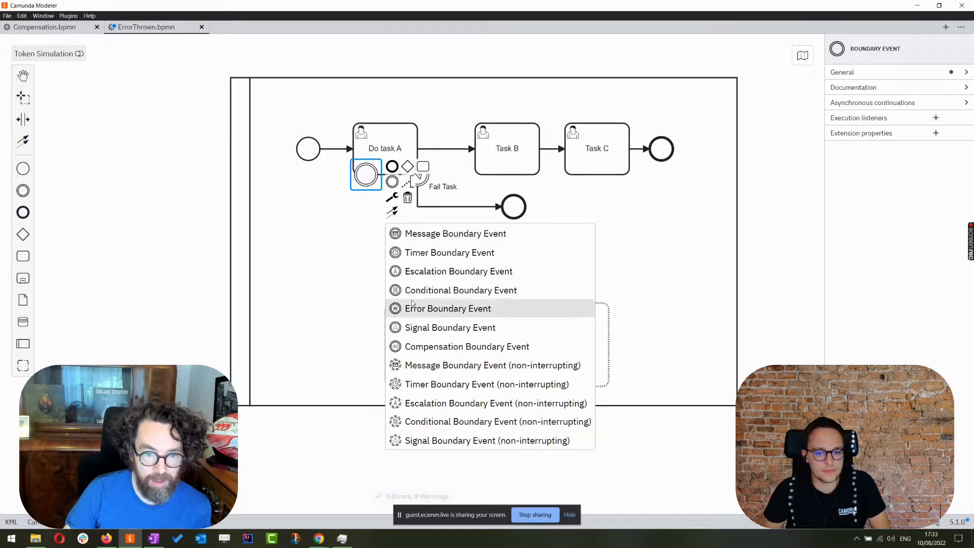
click(429, 234)
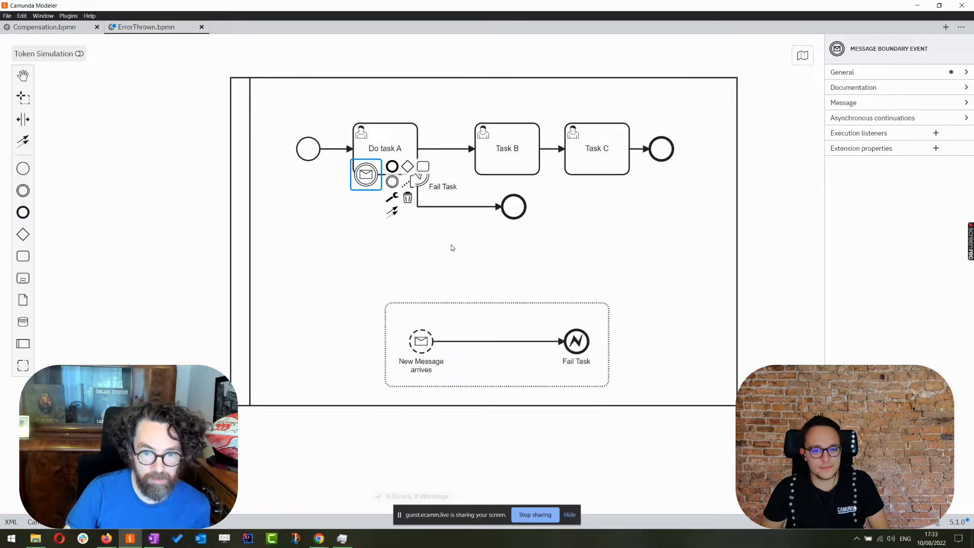
drag(392, 167, 424, 258)
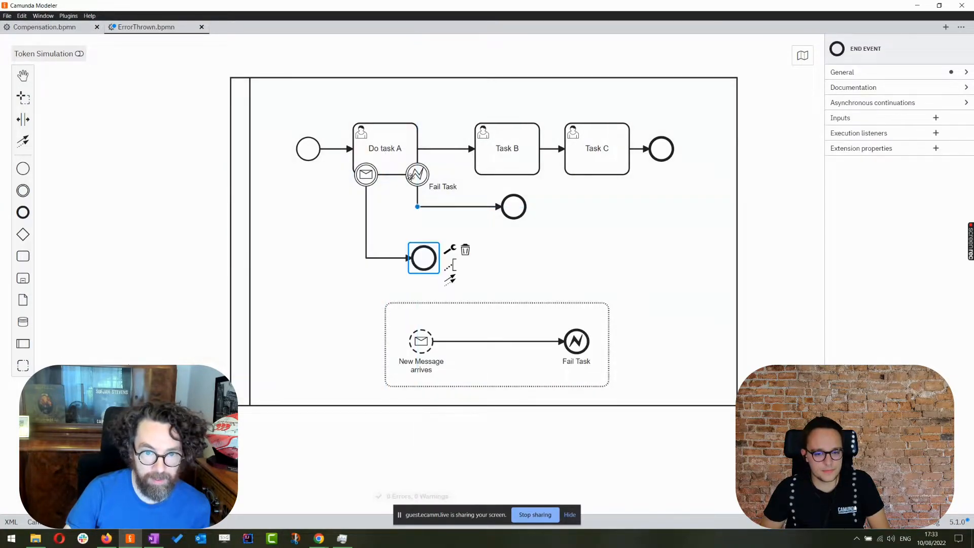
Step: Delete the Fail Task boundary event on Do task A, its end event, and the event sub-process
click(416, 174)
click(458, 198)
click(514, 207)
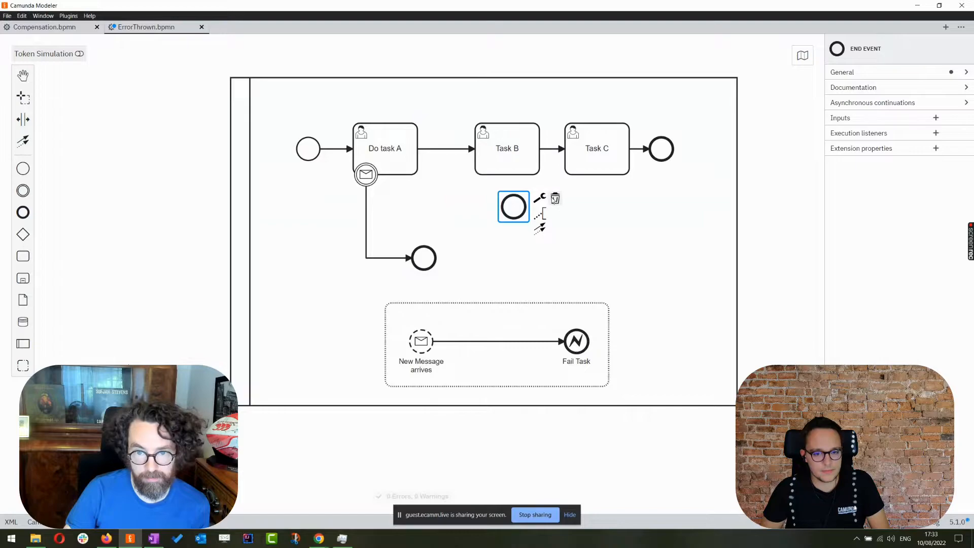
click(554, 198)
click(549, 300)
key(Delete)
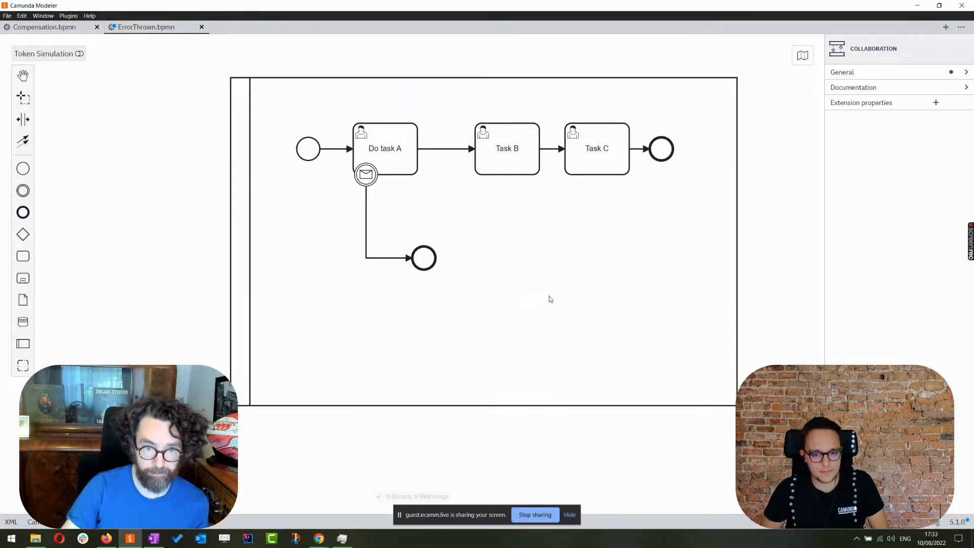
Step: Move the message path's end event up closer to Do task A and nudge the message boundary event along the task's lower edge
click(428, 252)
drag(428, 252, 441, 200)
click(448, 305)
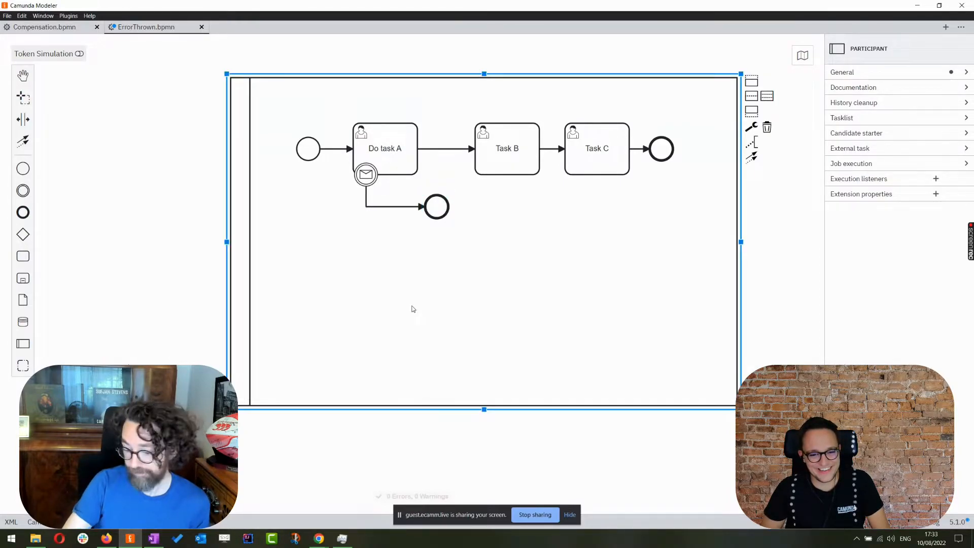
click(366, 174)
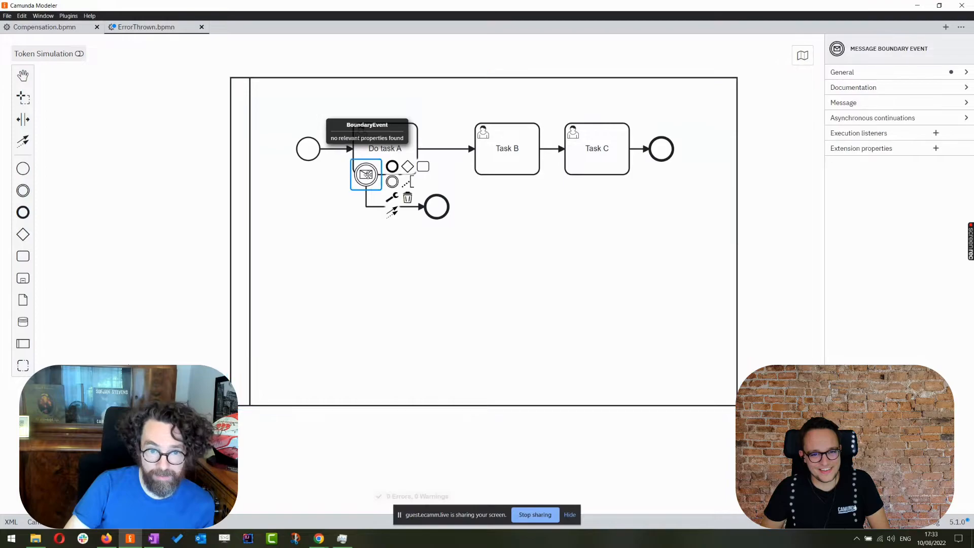
drag(366, 174, 376, 175)
click(382, 279)
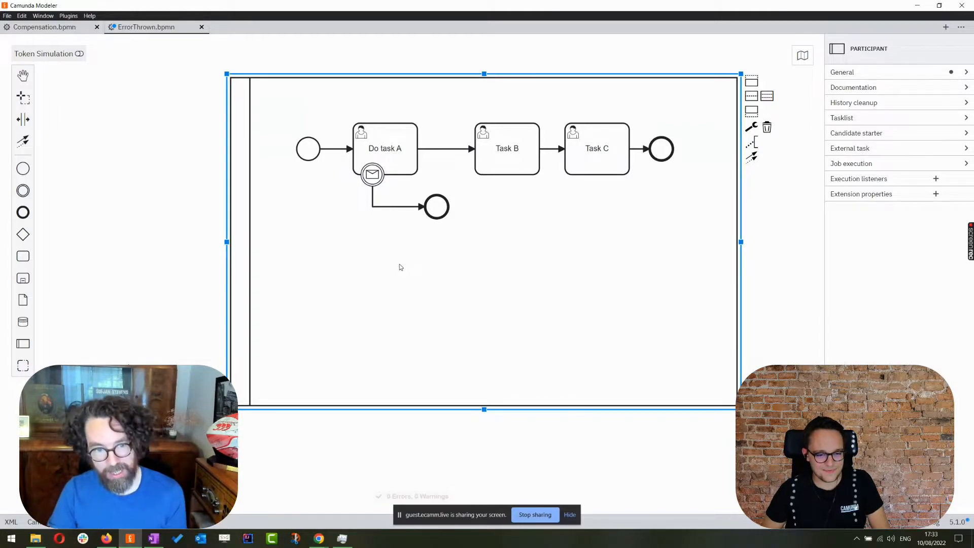
Step: Undo the message boundary event changes and the deletions, back to the error boundary event and event sub-process version
key(ctrl+z)
key(ctrl+z)
key(ctrl+z)
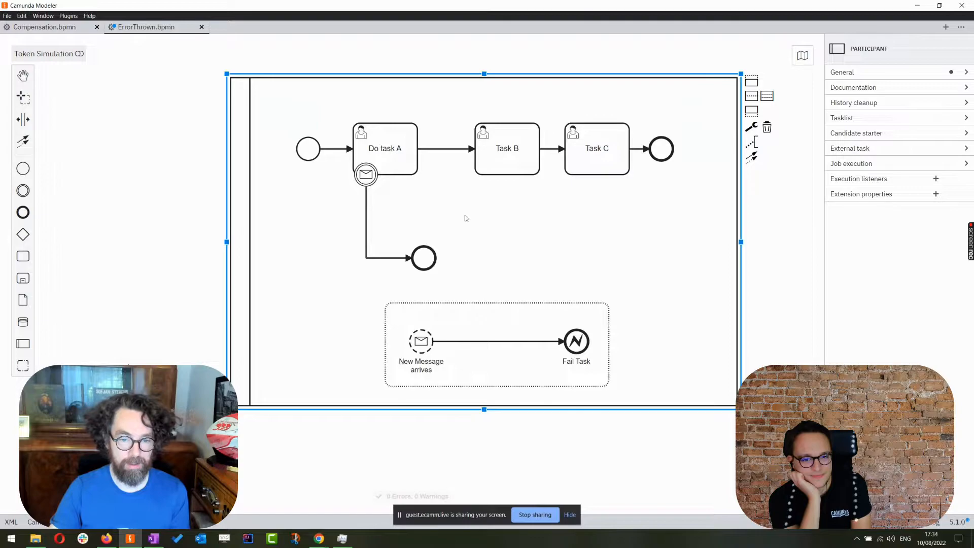
key(ctrl+z)
key(ctrl+z)
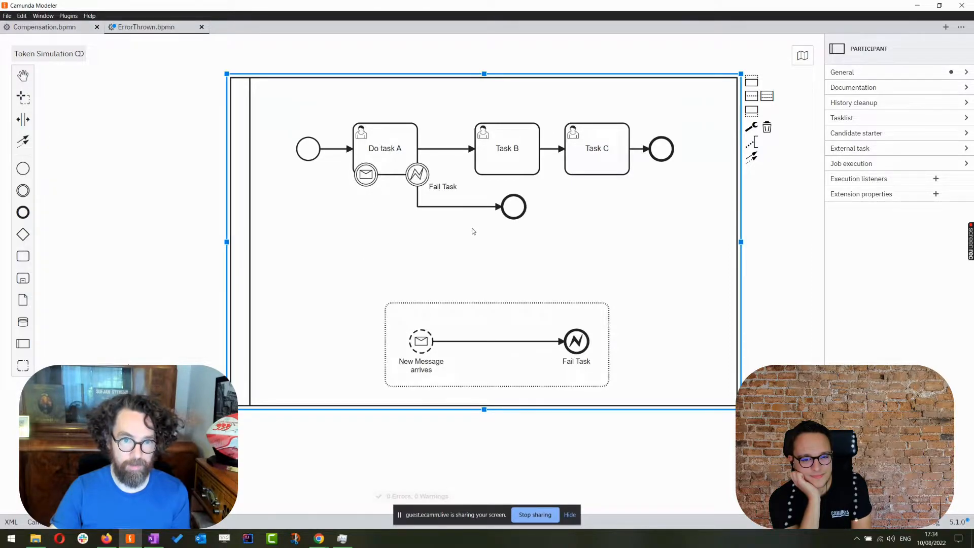
key(ctrl+z)
click(482, 250)
Step: Move the Fail Task path's end event closer to Do task A, and attach an error boundary event with its own end event to Task C
click(513, 211)
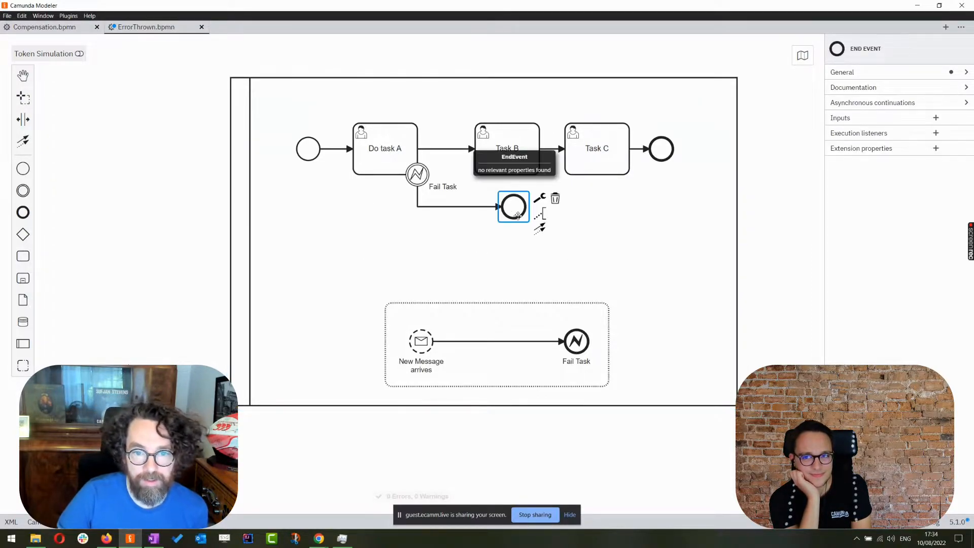
drag(509, 204, 464, 217)
click(24, 192)
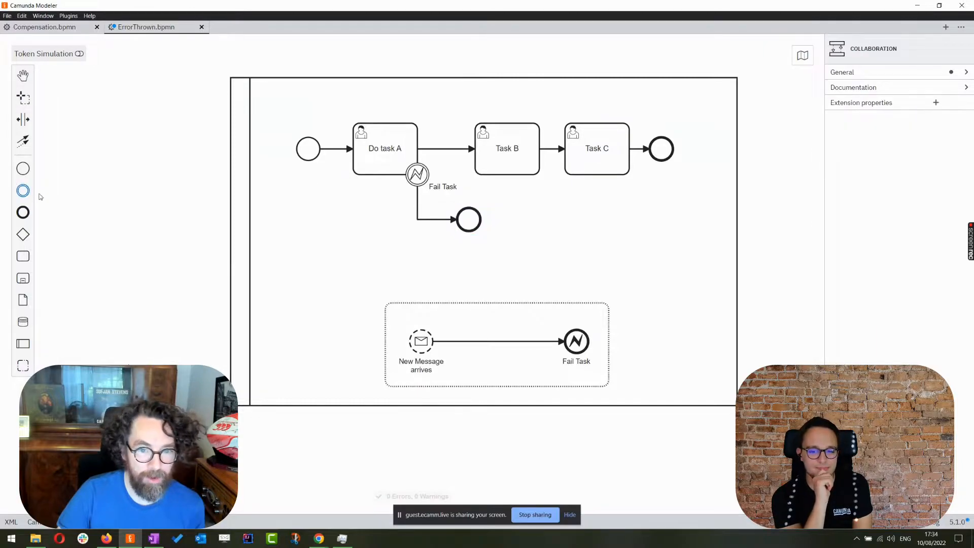
click(590, 175)
click(616, 197)
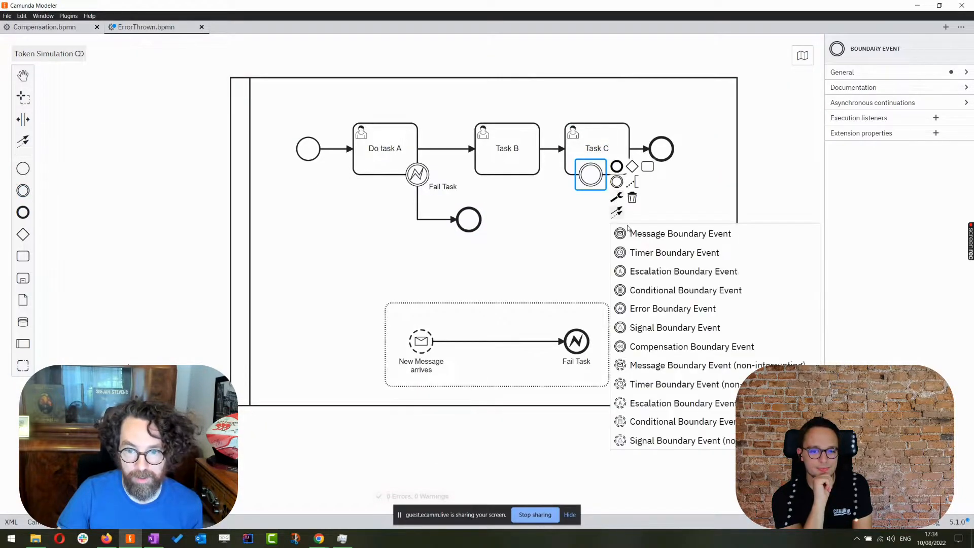
click(659, 308)
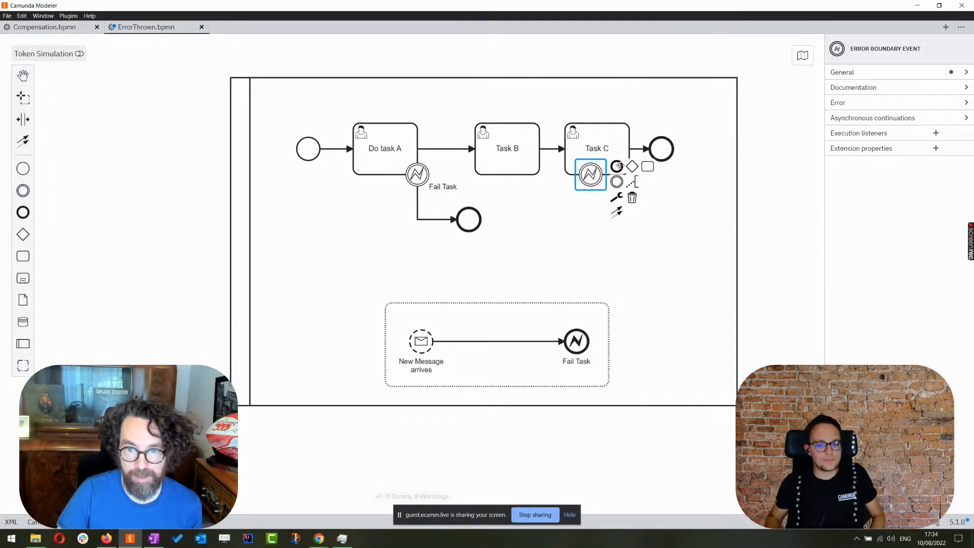
click(616, 167)
Step: Copy the "Fail Task" label to Task C's error boundary event and place the label clear of its sequence flow
click(417, 174)
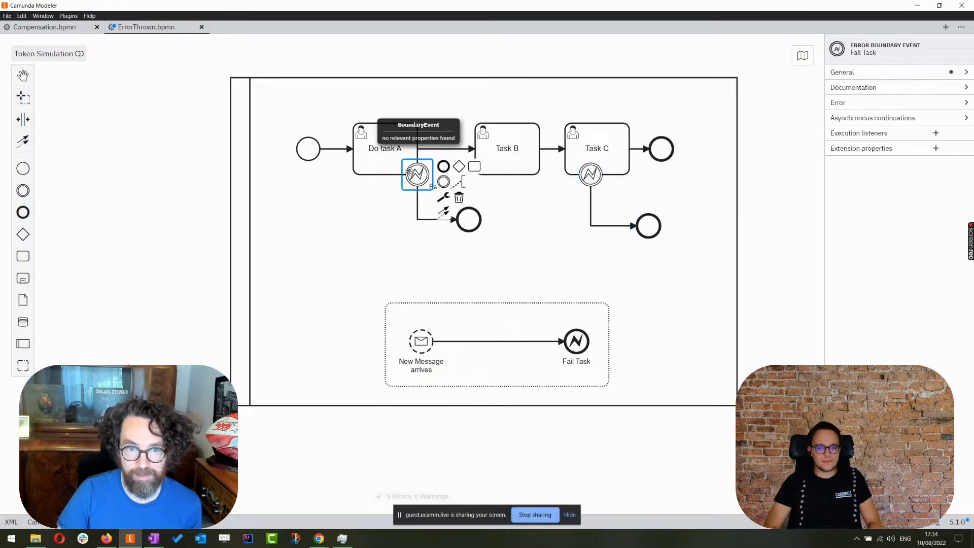
double_click(430, 187)
key(ctrl+c)
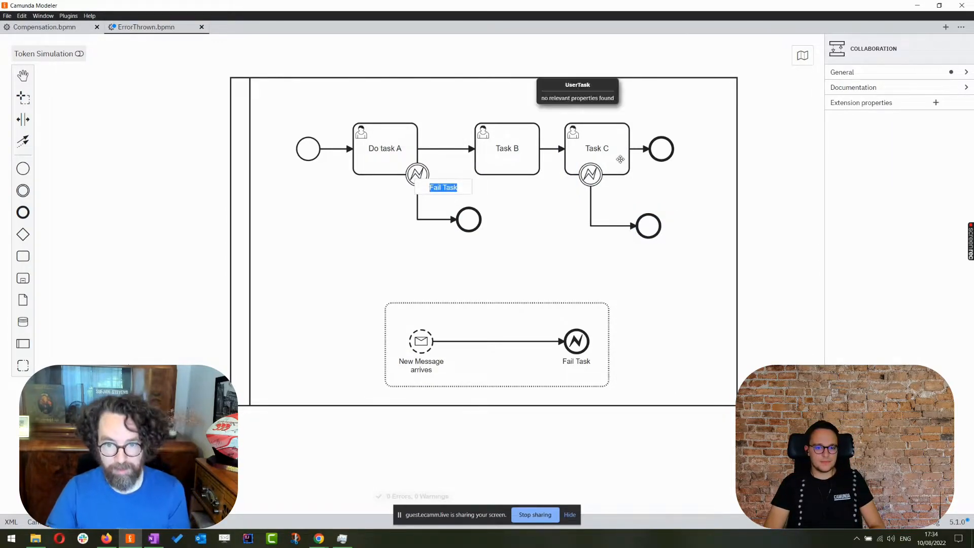
double_click(589, 175)
key(ctrl+v)
click(555, 246)
click(588, 194)
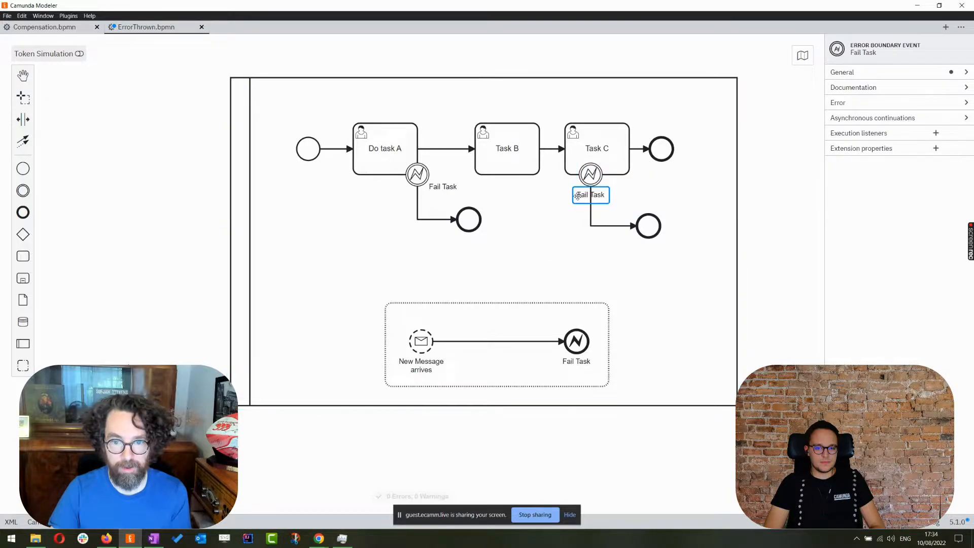
drag(588, 194, 607, 196)
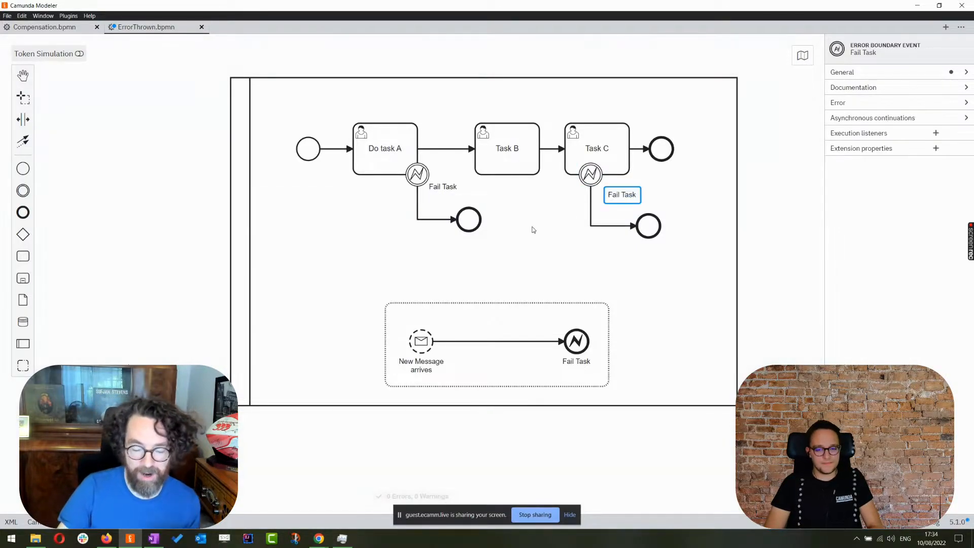
click(527, 233)
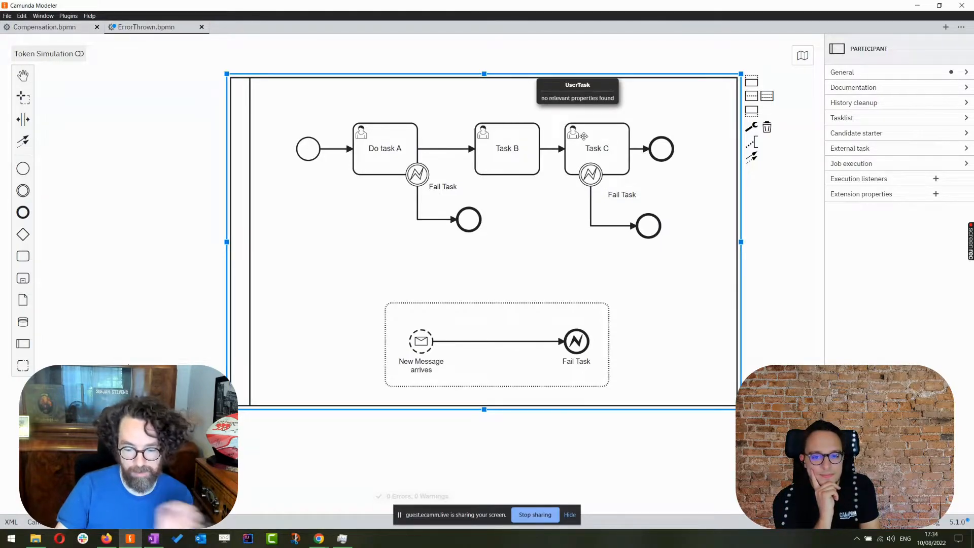
Step: Shift Task B closer to Do task A along the main sequence flow
click(521, 138)
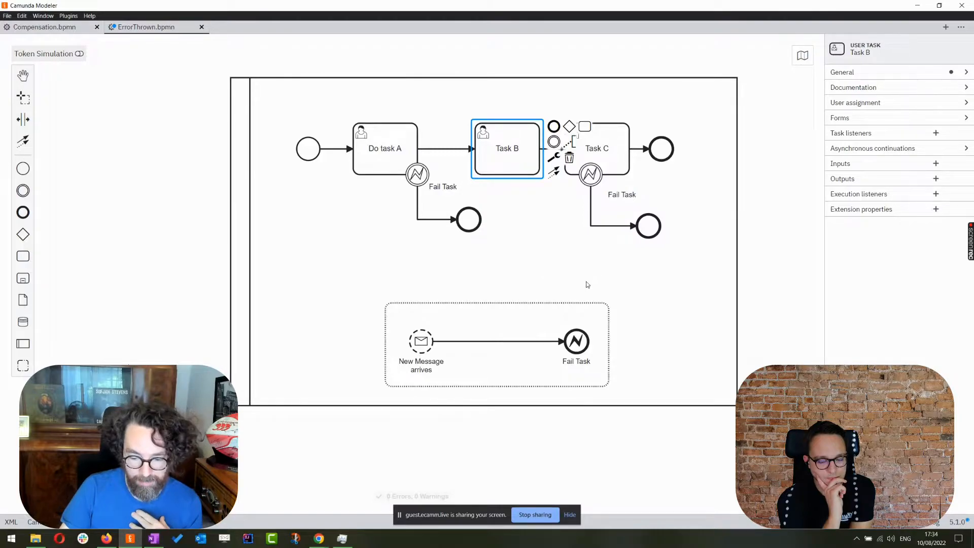
click(544, 235)
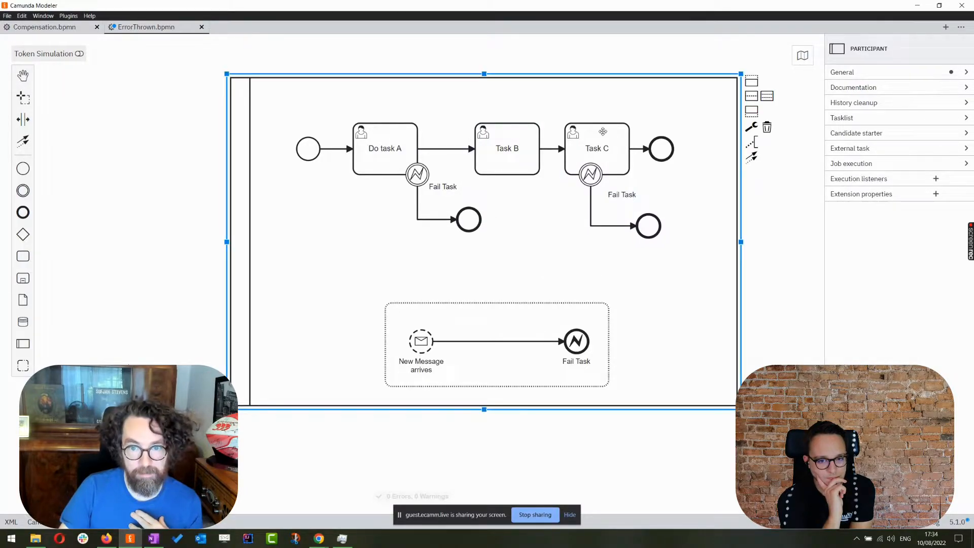
drag(500, 153, 481, 152)
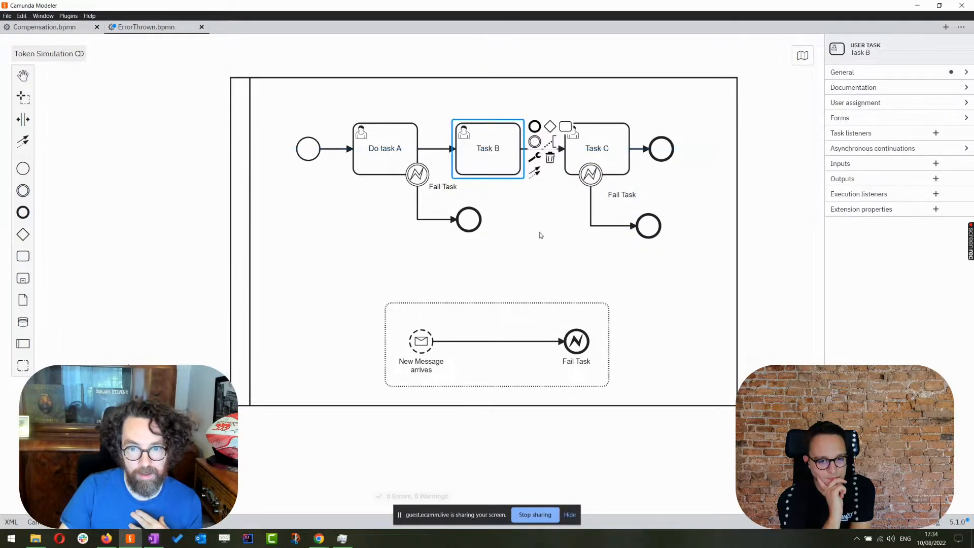
click(540, 235)
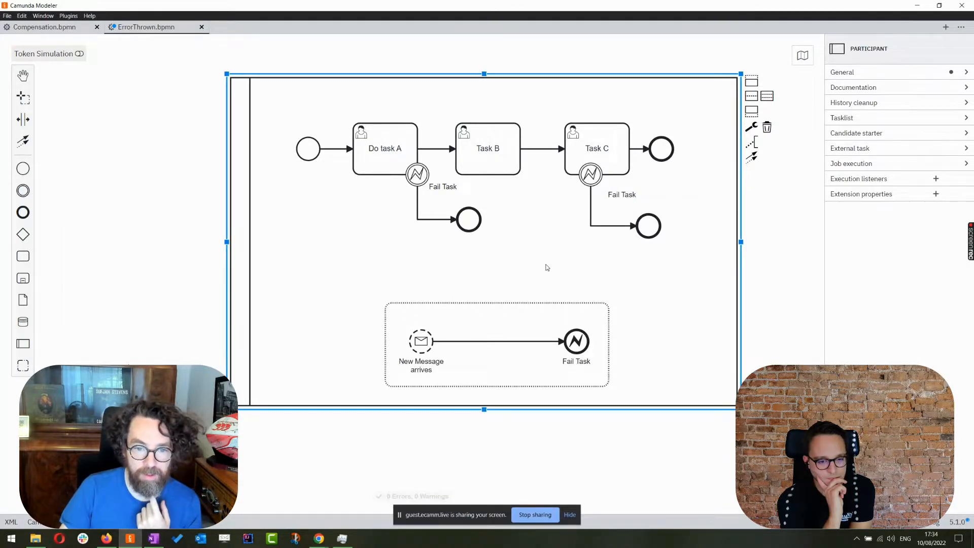
Step: Change the Fail Task error boundary events on Do task A and Task C to conditional boundary events
click(417, 175)
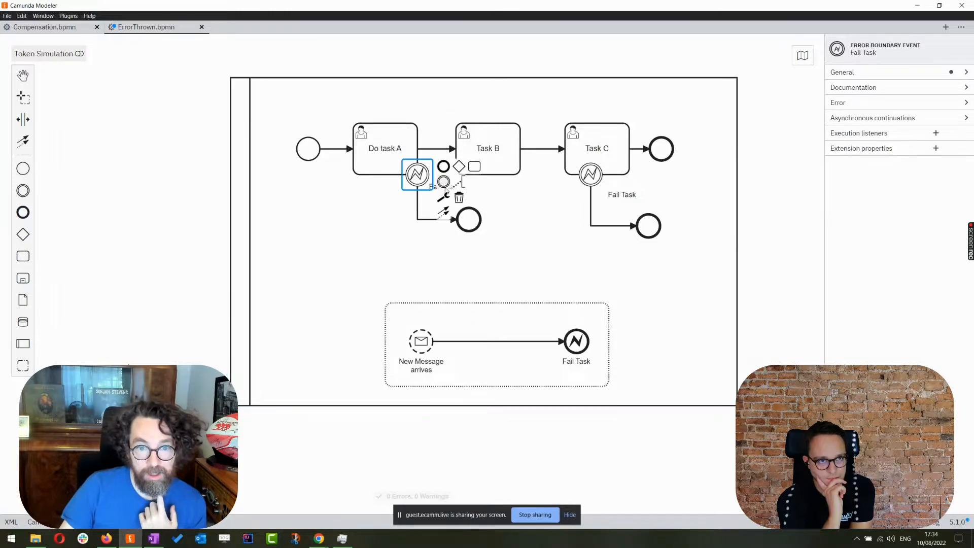
click(444, 199)
click(507, 288)
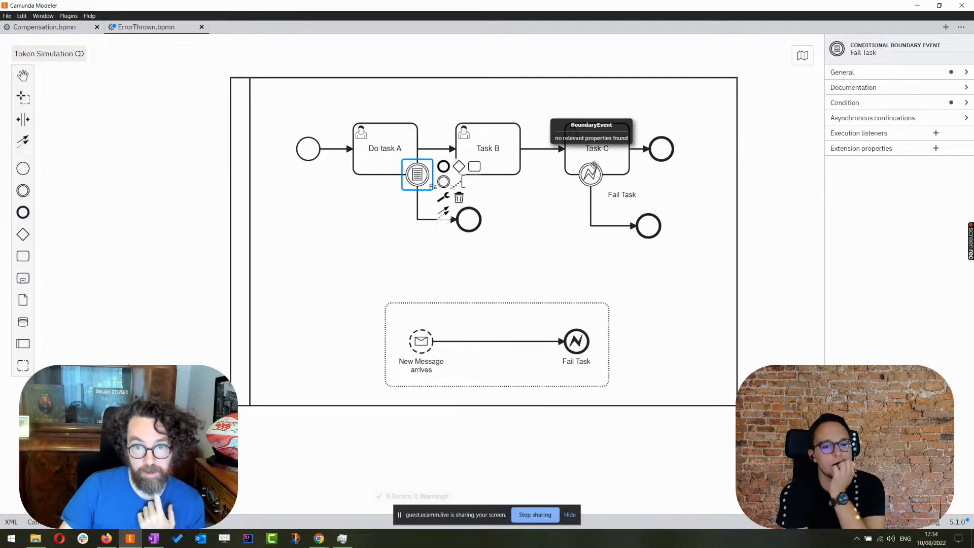
click(590, 174)
click(618, 199)
click(658, 290)
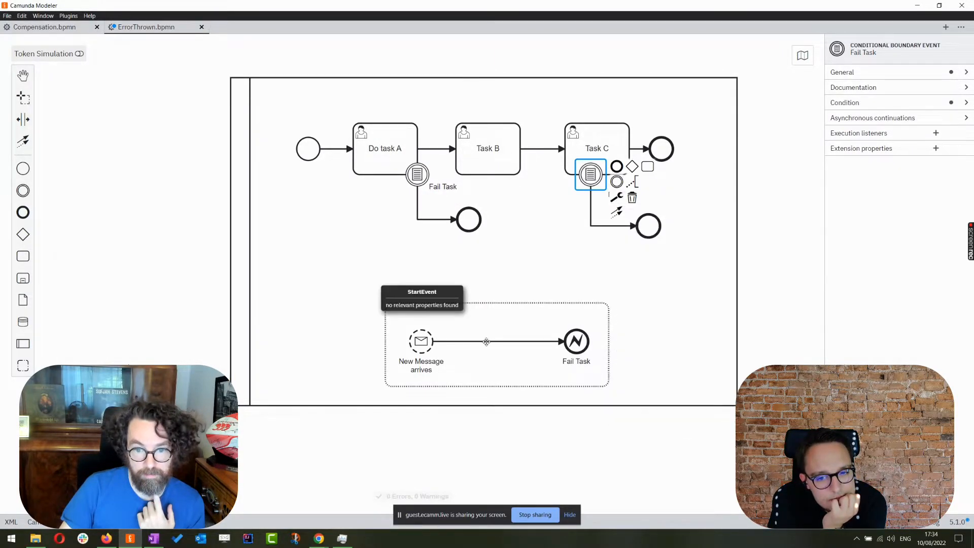
Step: Change the event sub-process's Fail Task error end event to a plain end event
click(582, 343)
click(602, 333)
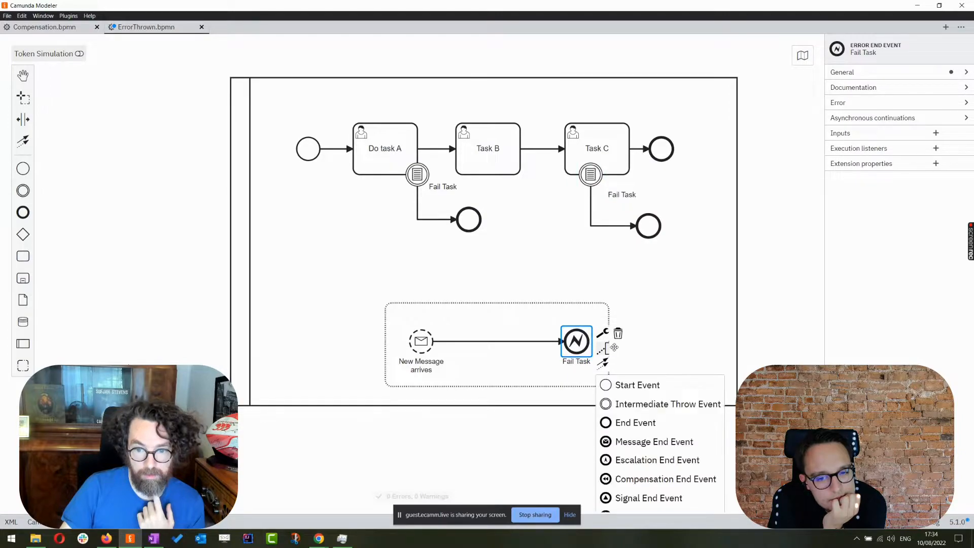
click(633, 423)
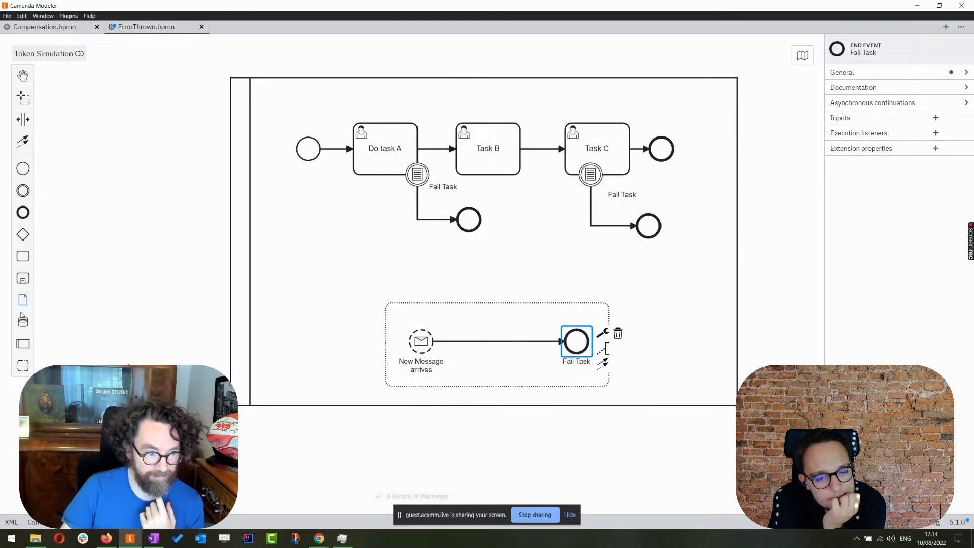
Step: Insert a task labelled "Set cancel varialbe" on the event sub-process's flow between New Message arrives and the Fail Task end event
click(23, 276)
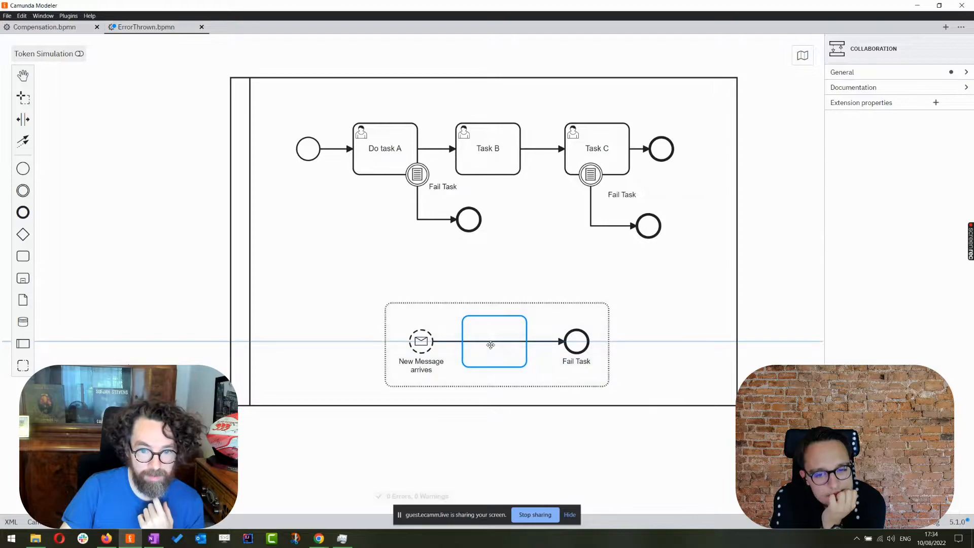
click(497, 343)
text(Se)
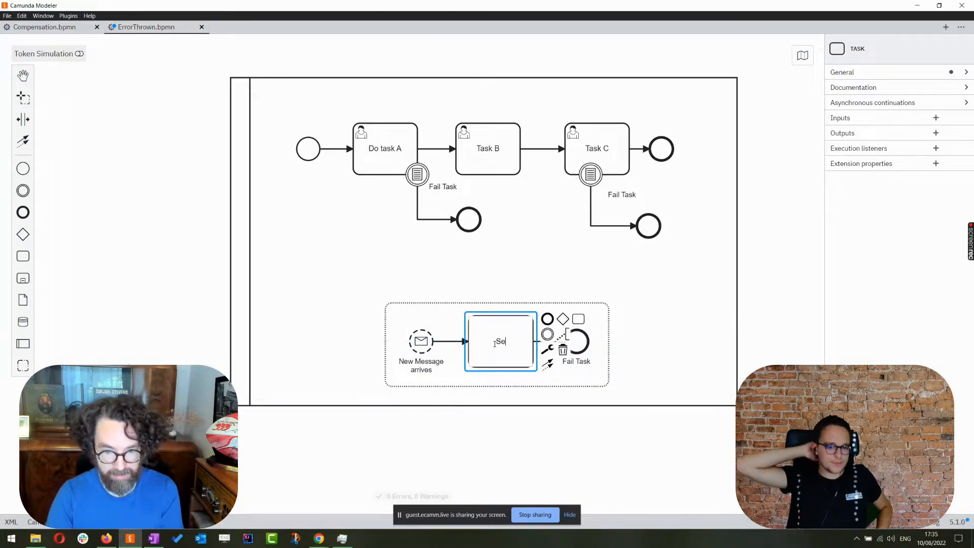
text(nd)
key(BackSpace)
key(BackSpace)
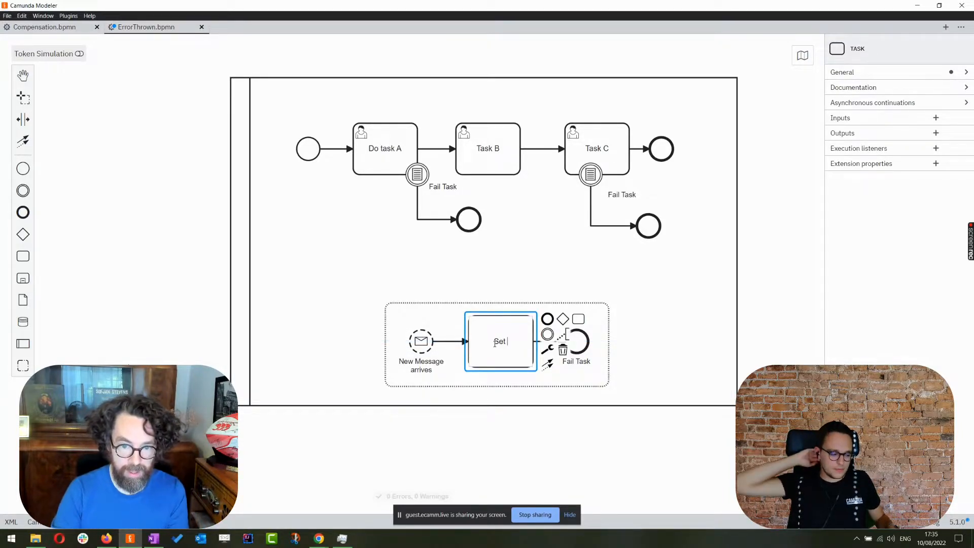
text(t cancel varialbe)
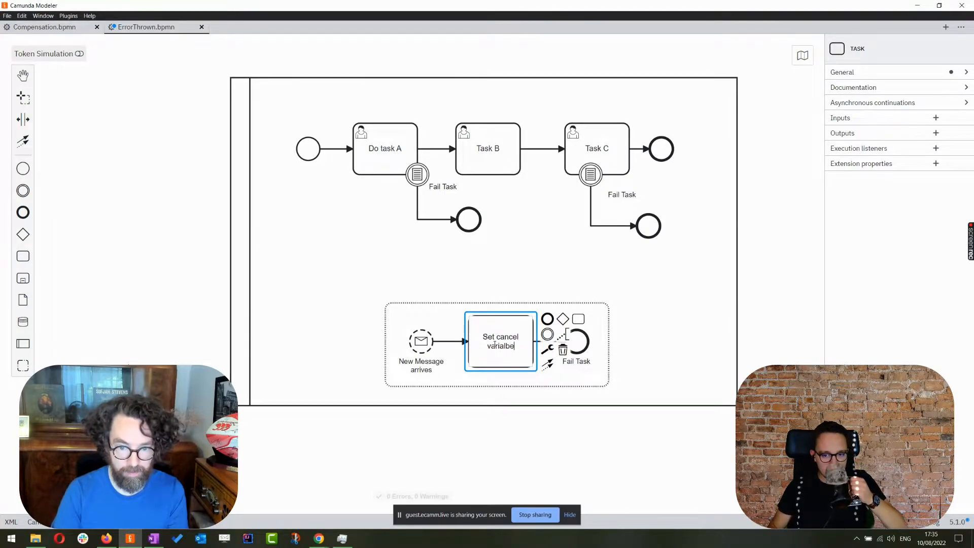
key(Return)
click(509, 291)
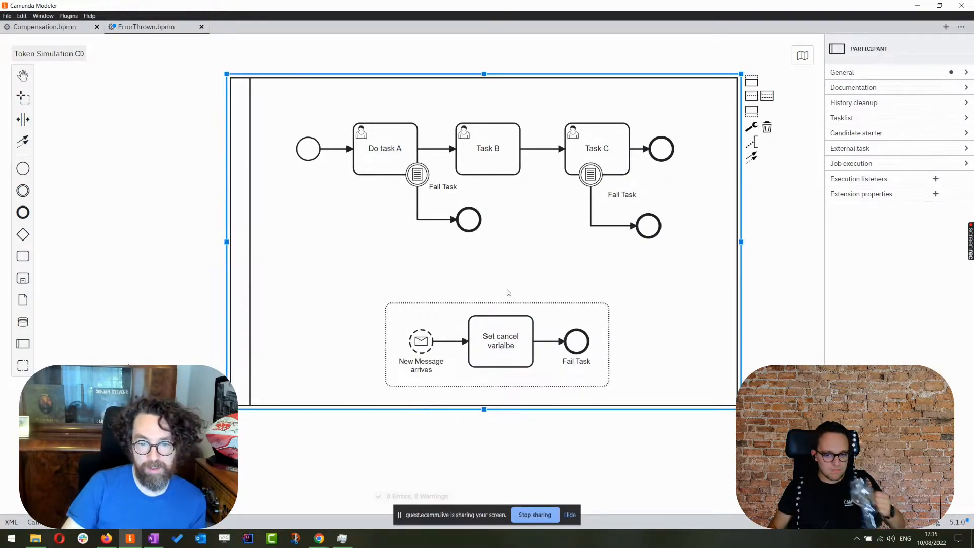
Step: Change the "Set cancel varialbe" task to a script task
click(536, 347)
click(546, 350)
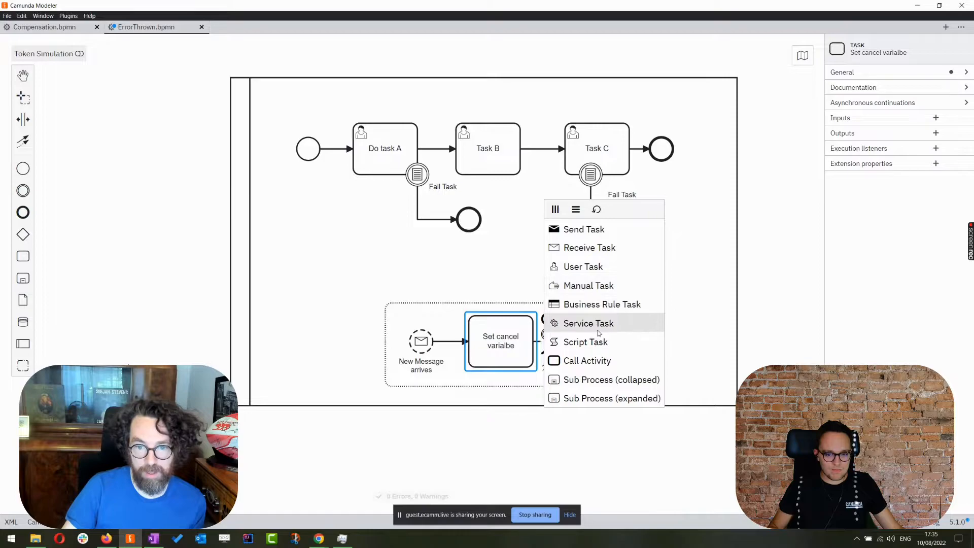
click(583, 341)
click(698, 324)
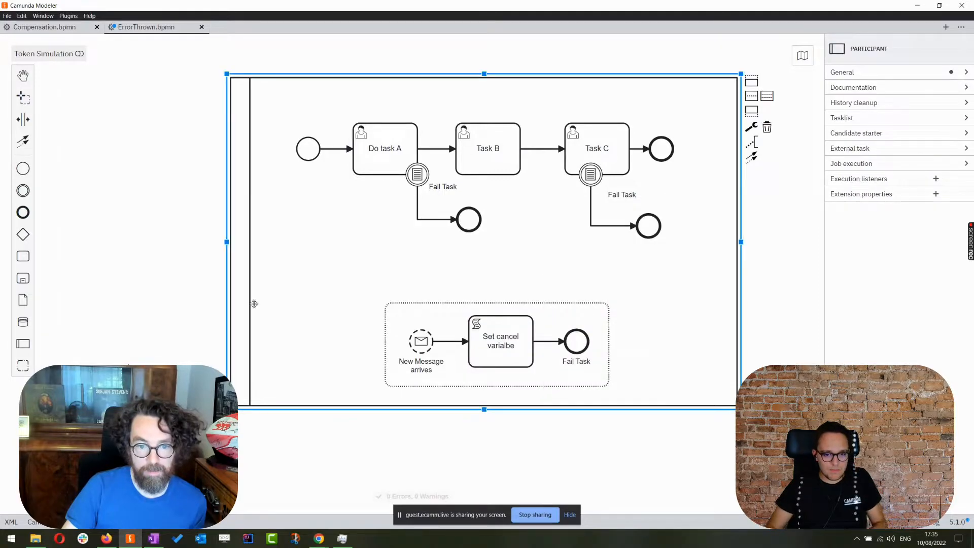
Step: Examine how the script task's cancel variable would affect Task B, Task C and the conditional boundary paths
click(511, 343)
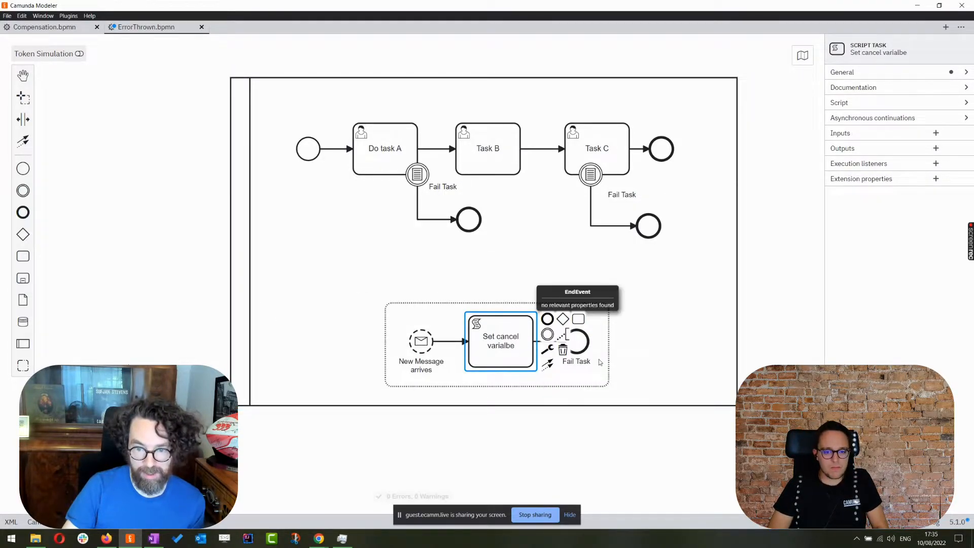
click(576, 341)
click(689, 346)
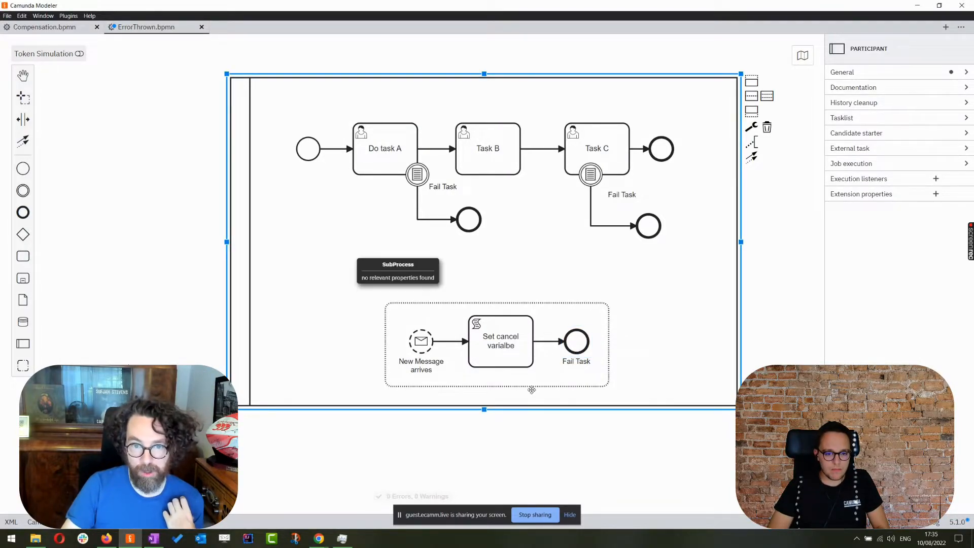
click(490, 163)
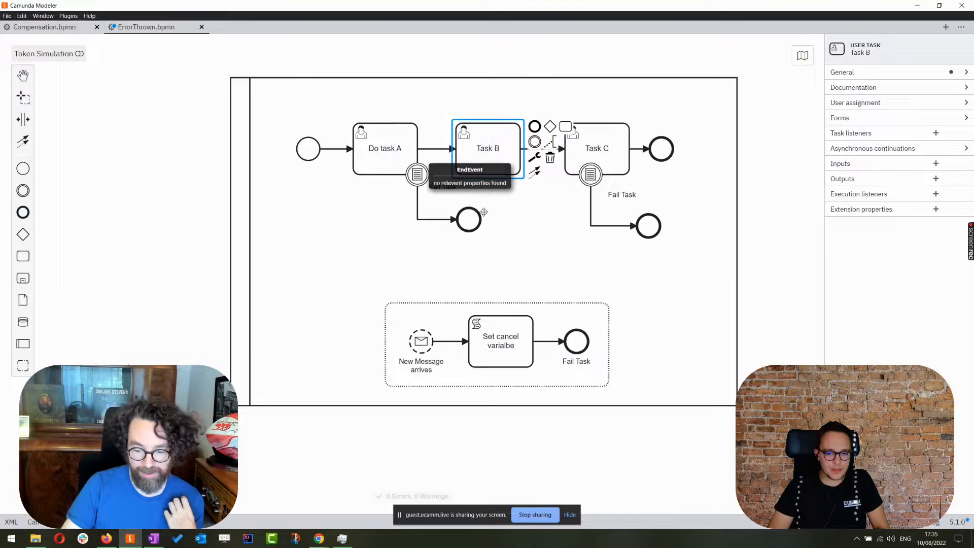
click(593, 146)
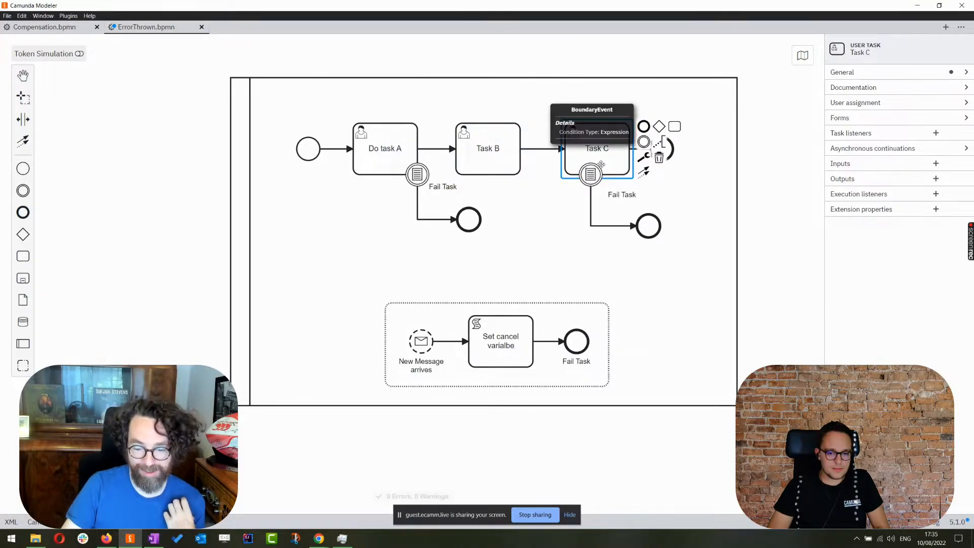
click(654, 225)
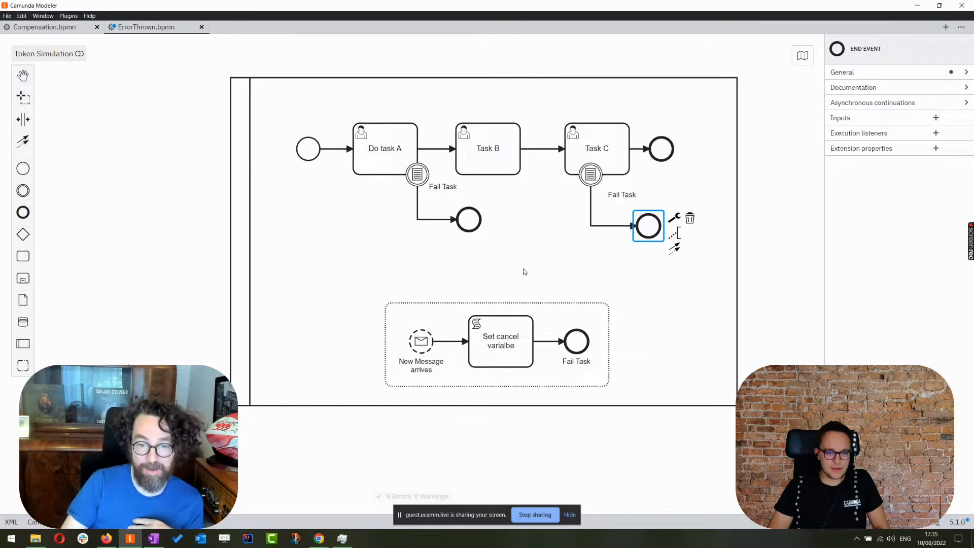
click(596, 137)
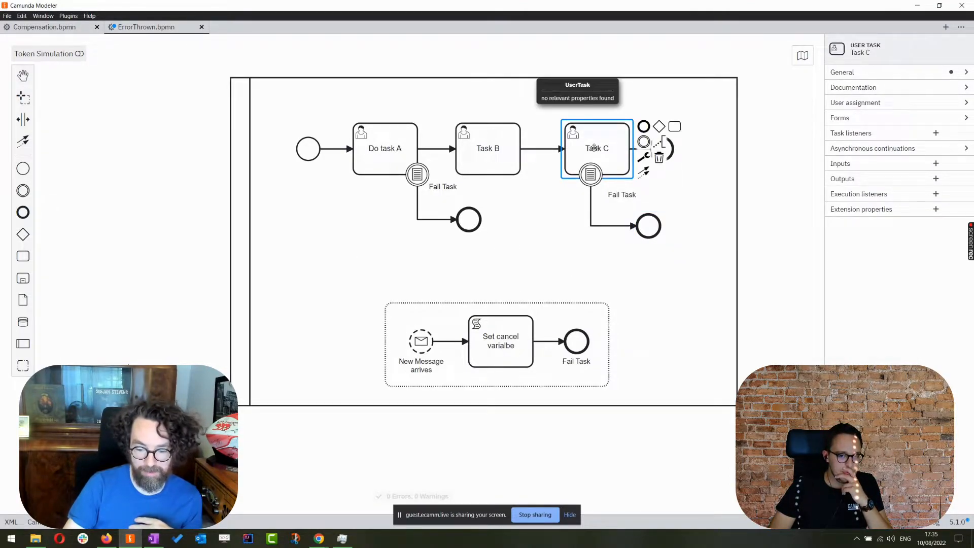
click(486, 148)
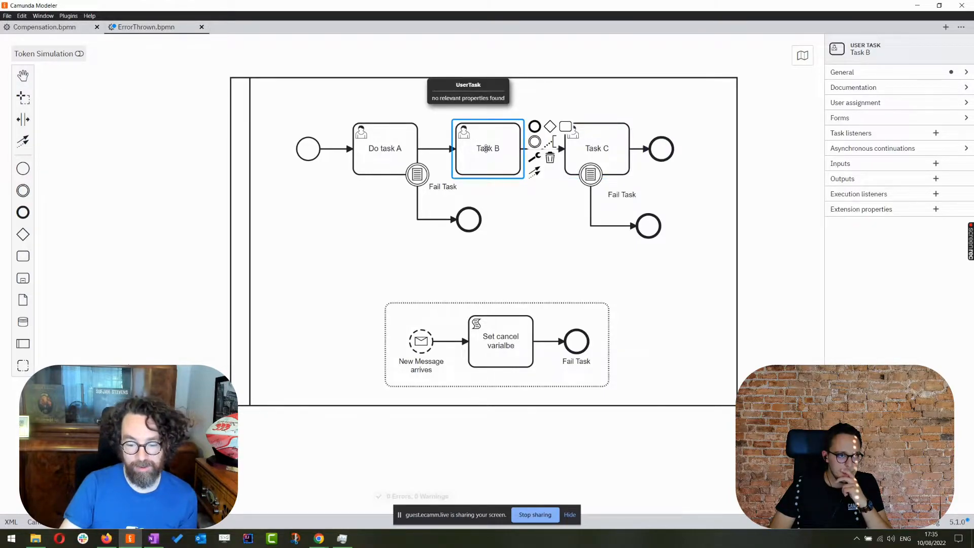
click(524, 349)
click(502, 149)
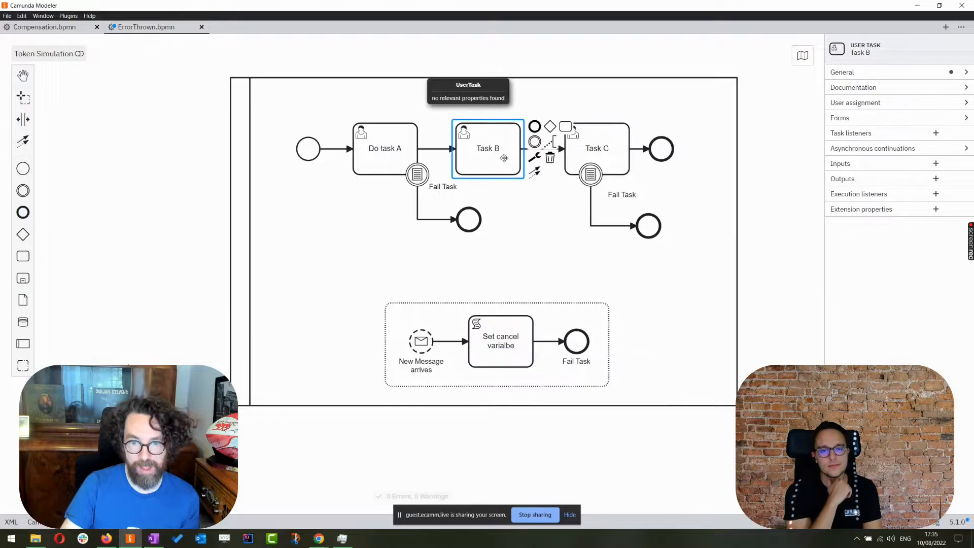
click(592, 148)
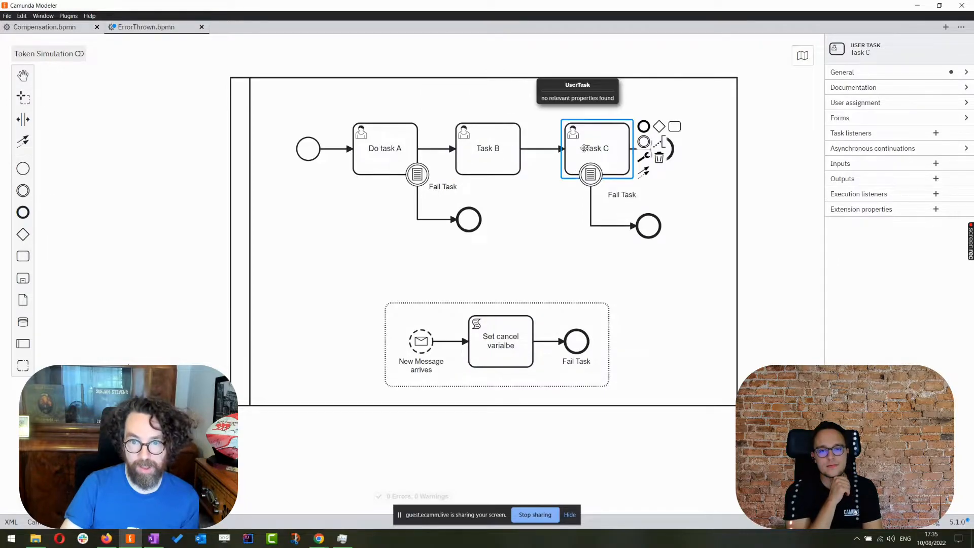
Step: Delete Task C's conditional boundary event with its end event, and delete the entire event sub-process
click(598, 175)
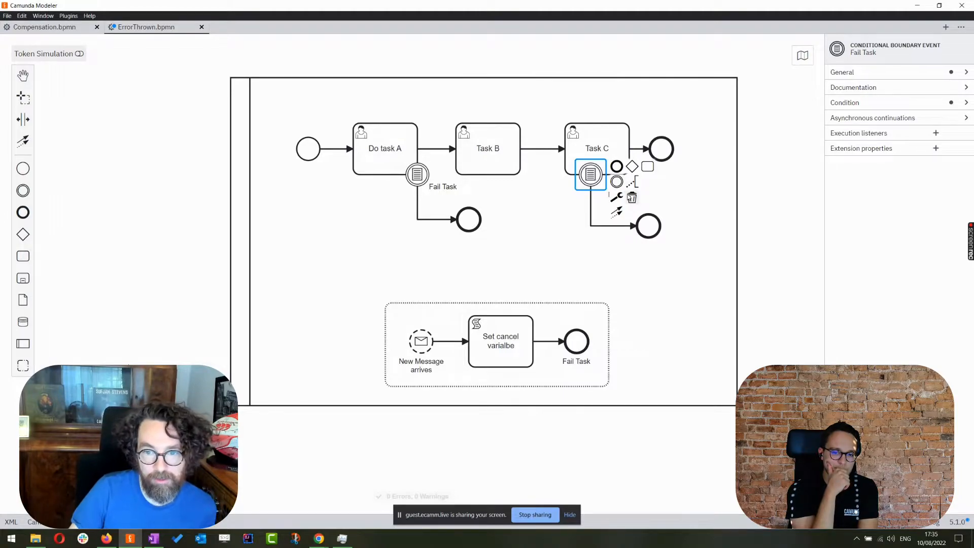
click(632, 197)
click(658, 218)
click(689, 217)
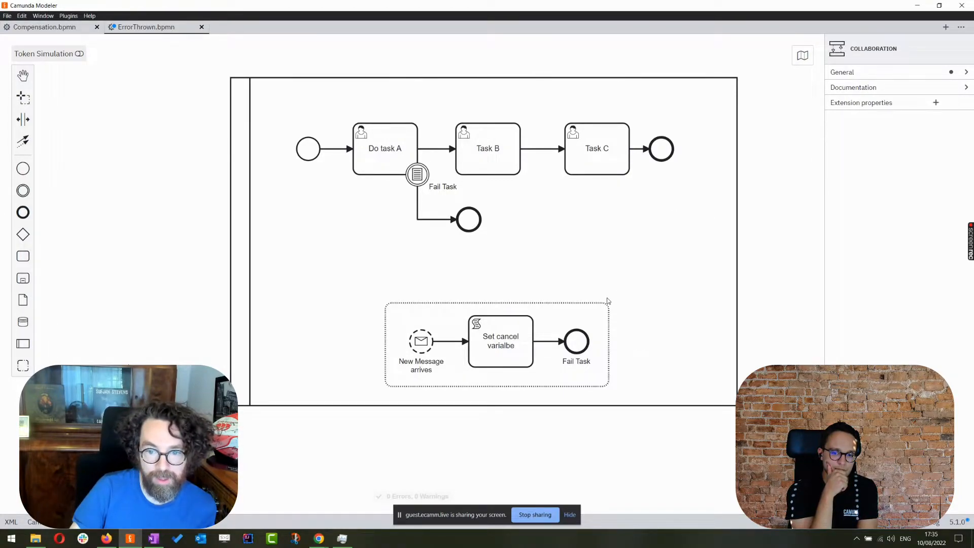
click(609, 302)
key(Delete)
Step: Change Do task A's Fail Task conditional boundary event to an interrupting message boundary event
click(417, 174)
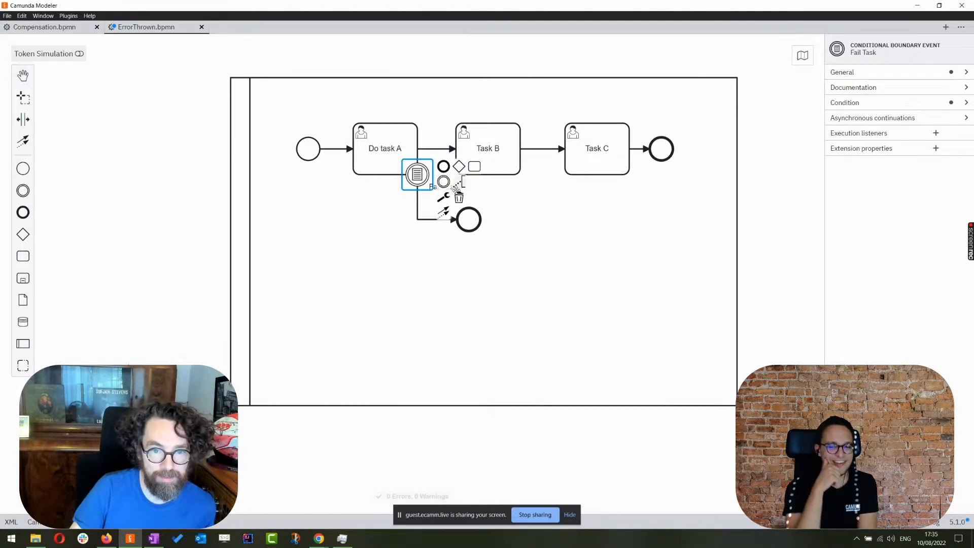
click(444, 197)
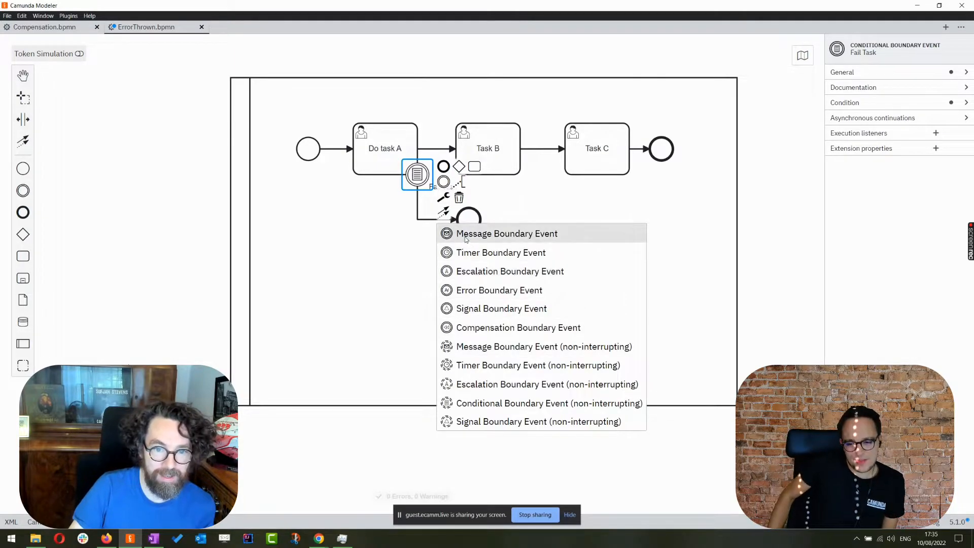
click(499, 233)
click(355, 290)
Step: Centre the message boundary event on Do task A's lower edge and move its end event closer to it
drag(417, 174, 385, 174)
click(506, 269)
click(469, 219)
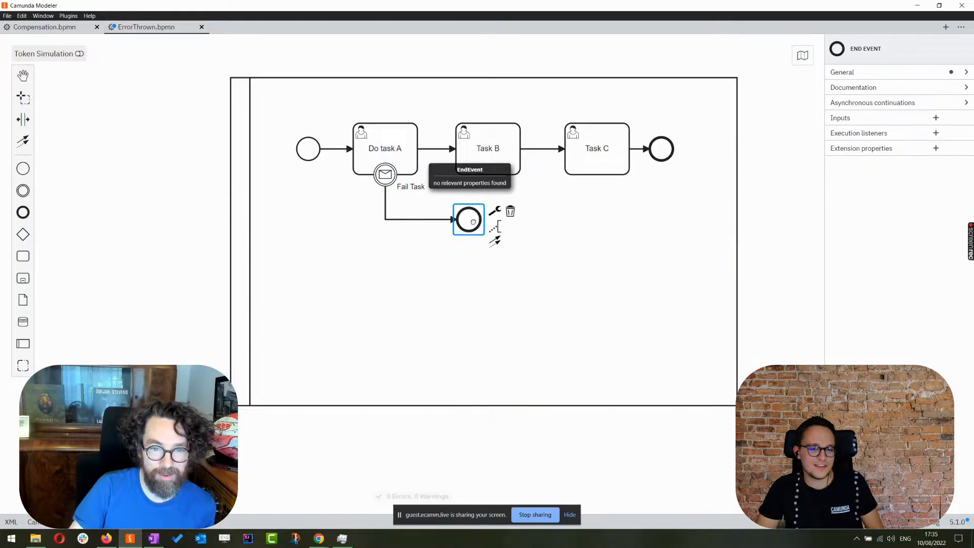
drag(468, 219, 427, 224)
click(524, 241)
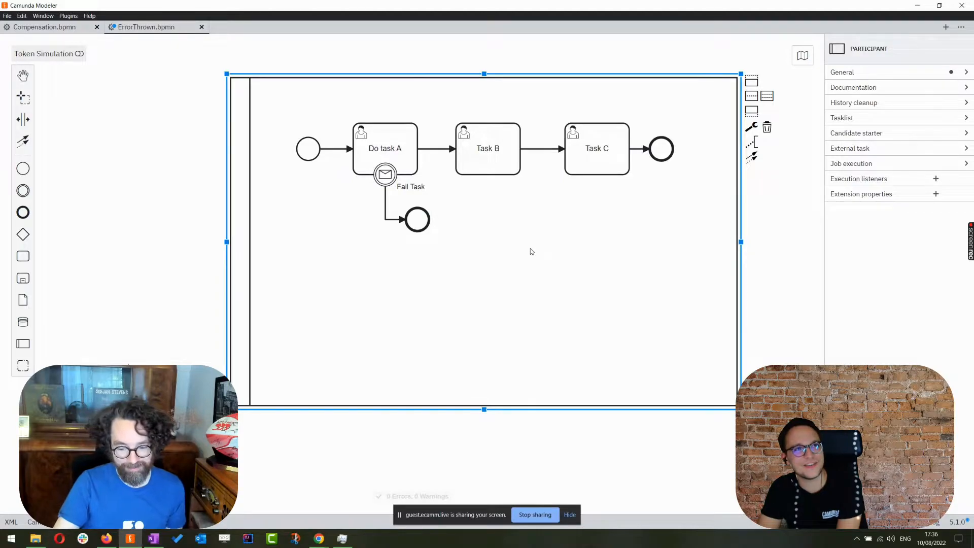
Step: Shrink the pool's height and width to fit closely around the main task flow and the Fail Task path
click(533, 265)
click(736, 405)
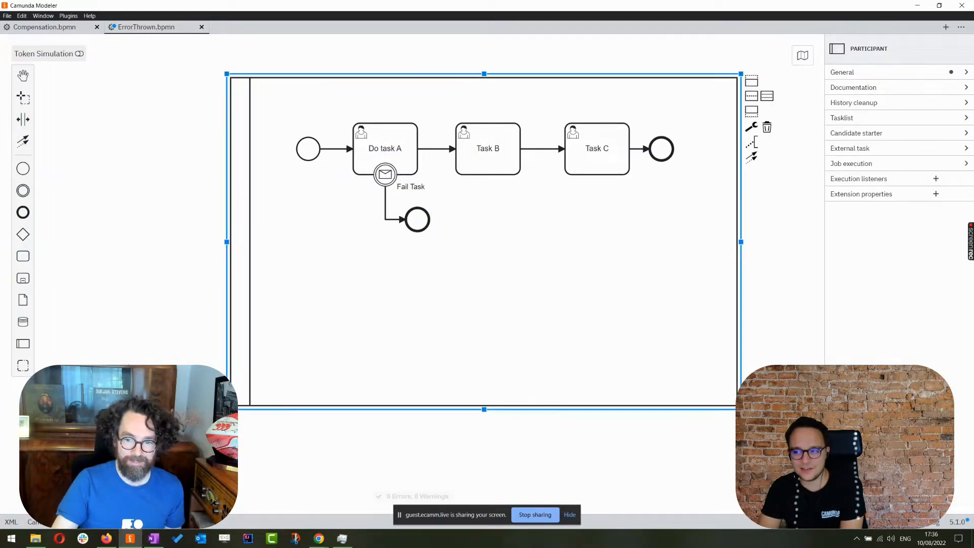
drag(736, 405, 713, 276)
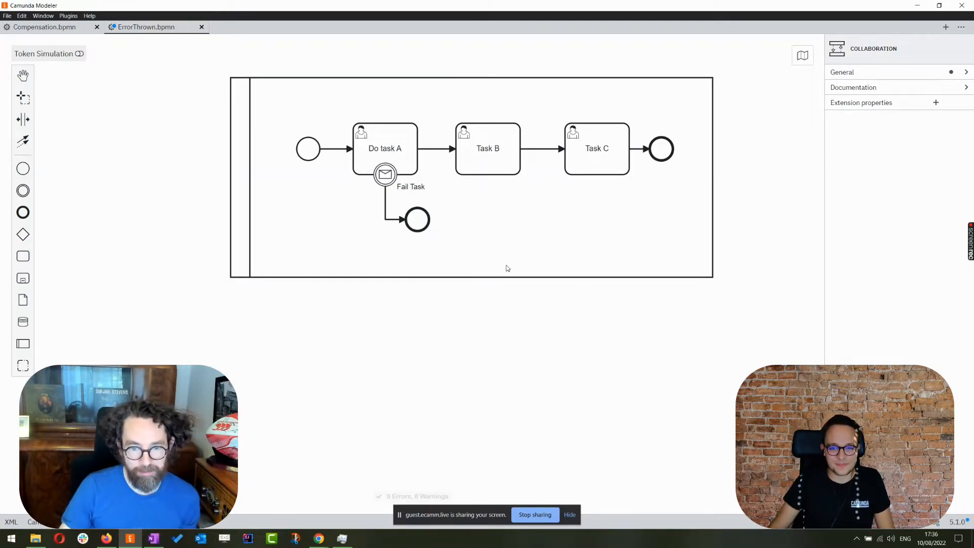
scroll(507, 268, up, 2)
scroll(492, 354, up, 1)
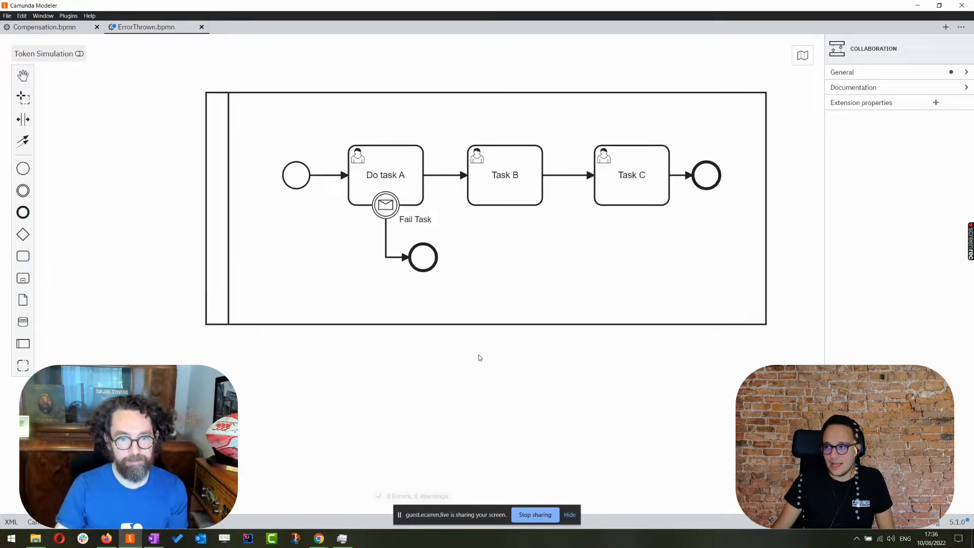
scroll(480, 356, right, 1)
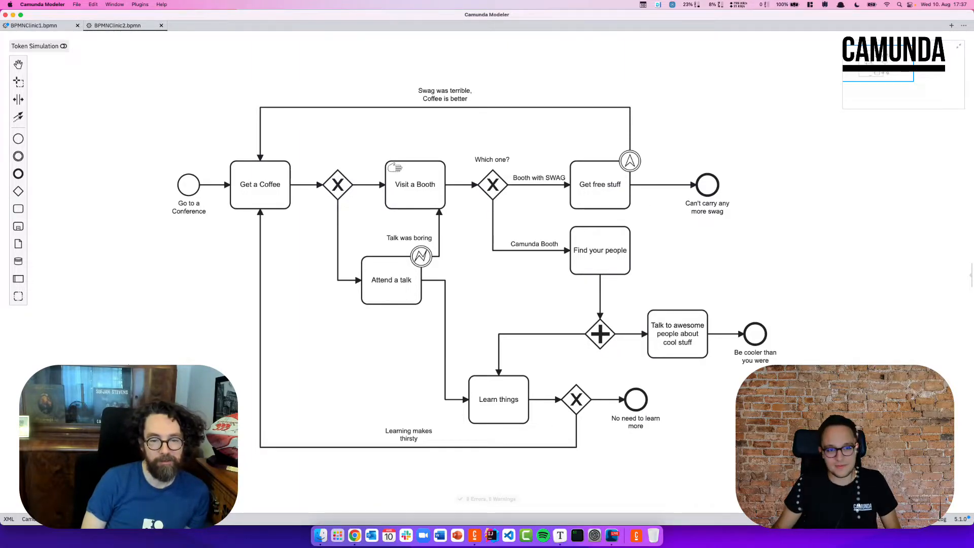
Step: Run the conference process in token simulation, once via Visit a Booth and once with the first gateway routed to Attend a talk
click(64, 46)
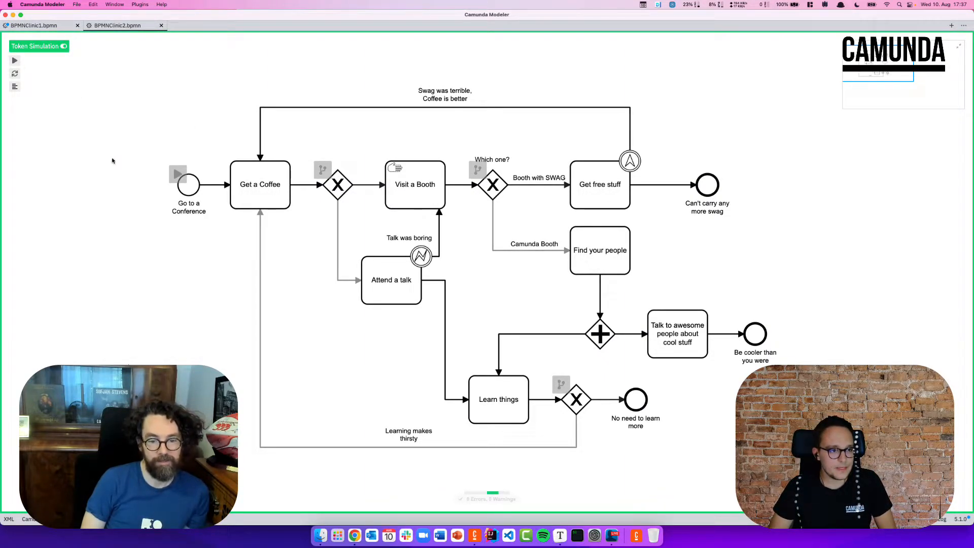
click(184, 174)
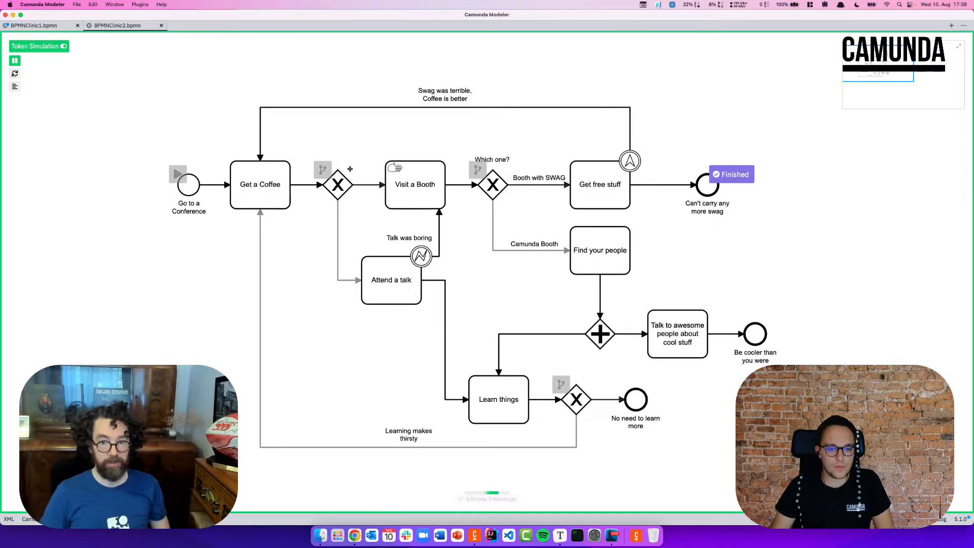
click(327, 171)
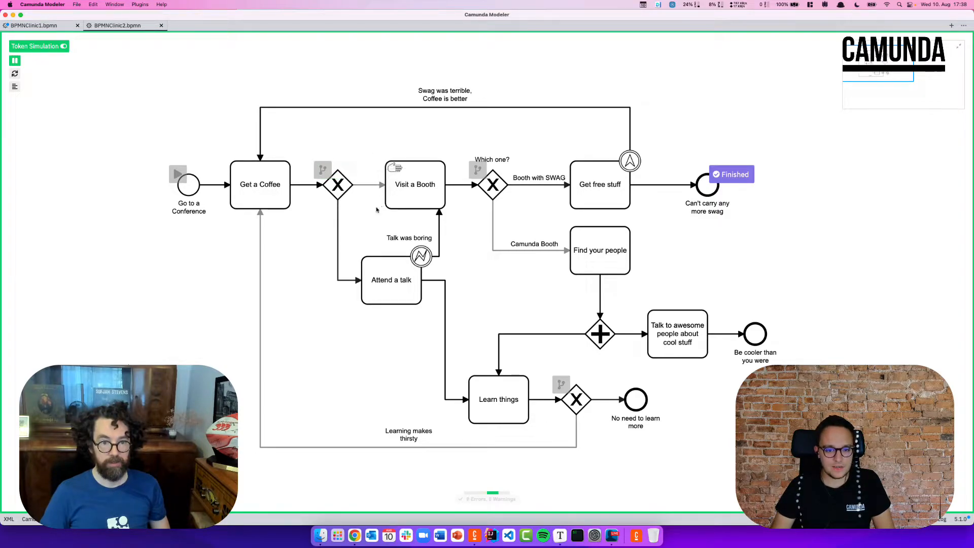
click(183, 174)
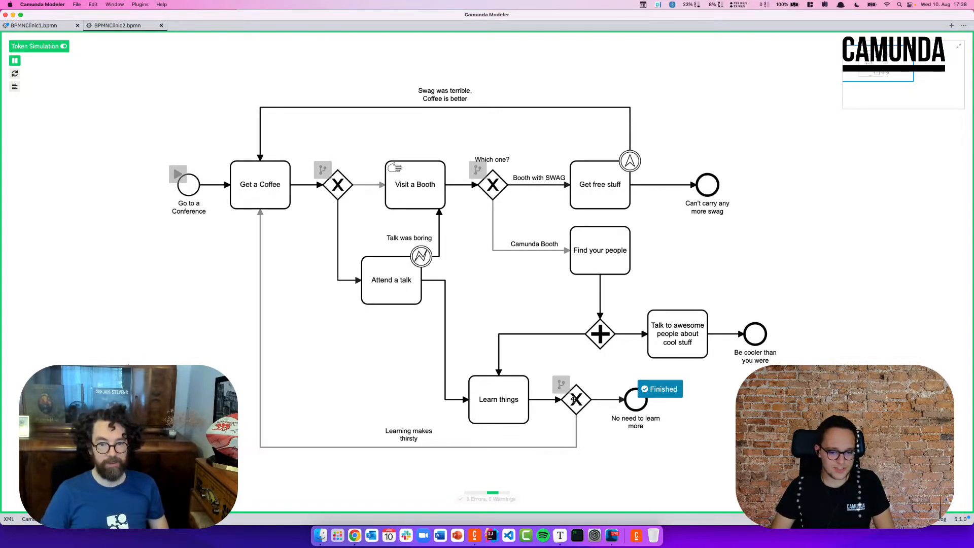
Step: Simulate the conference process with gateways routed to Visit a Booth, Camunda Booth and the Learning makes thirsty loop, ending by turning token simulation off
click(558, 384)
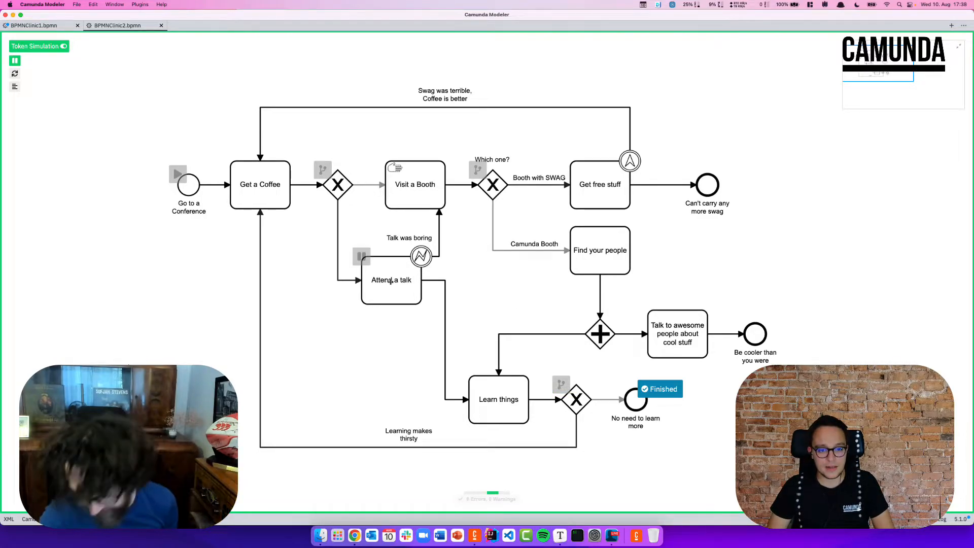
mouse_move(369, 267)
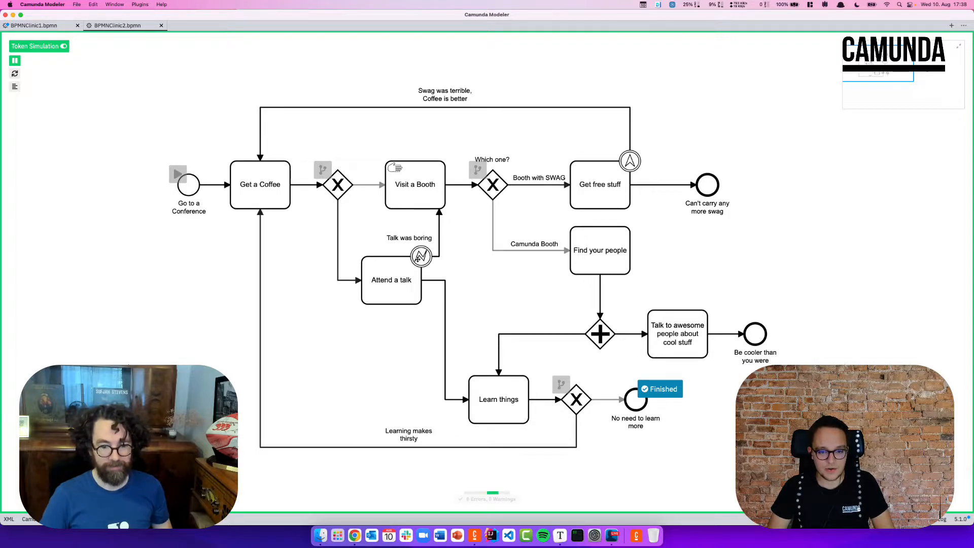
mouse_move(435, 204)
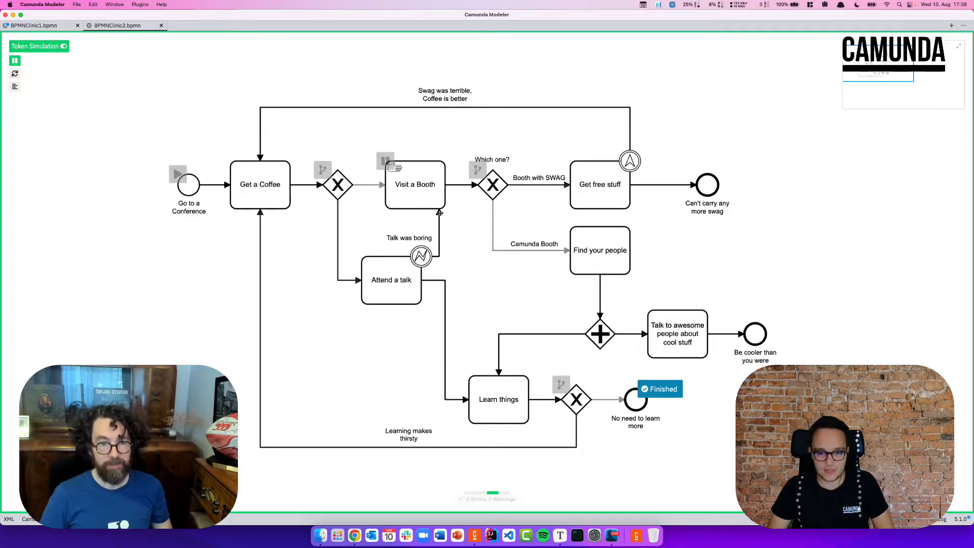
click(323, 170)
click(478, 171)
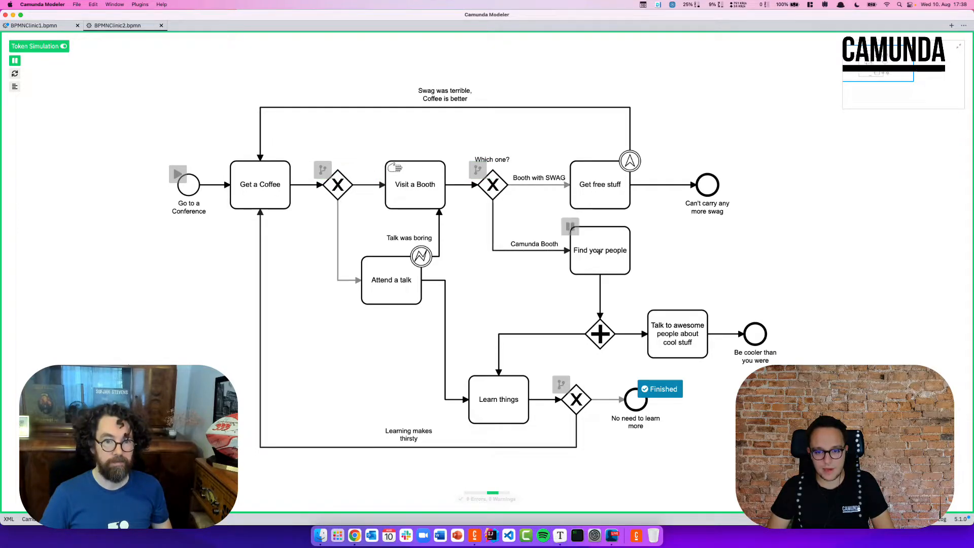
click(177, 173)
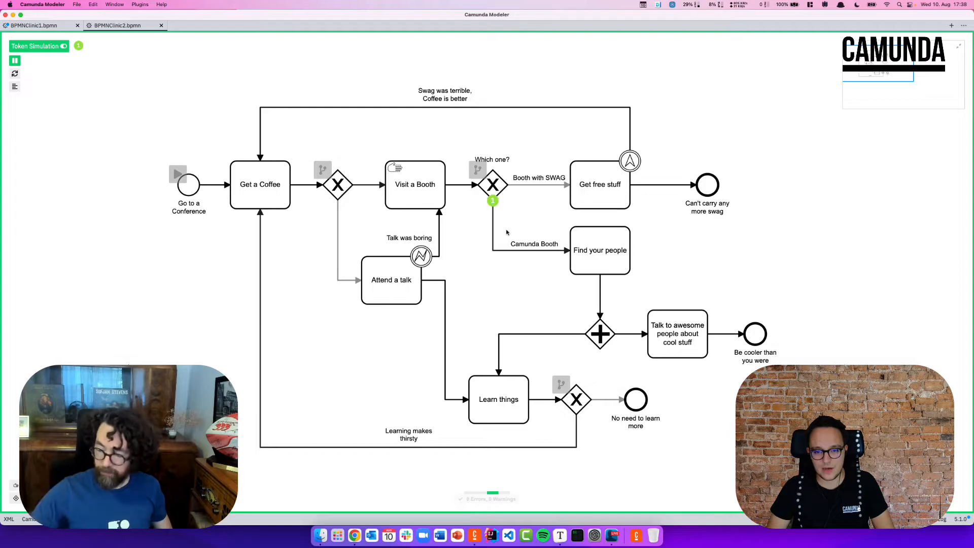
mouse_move(575, 244)
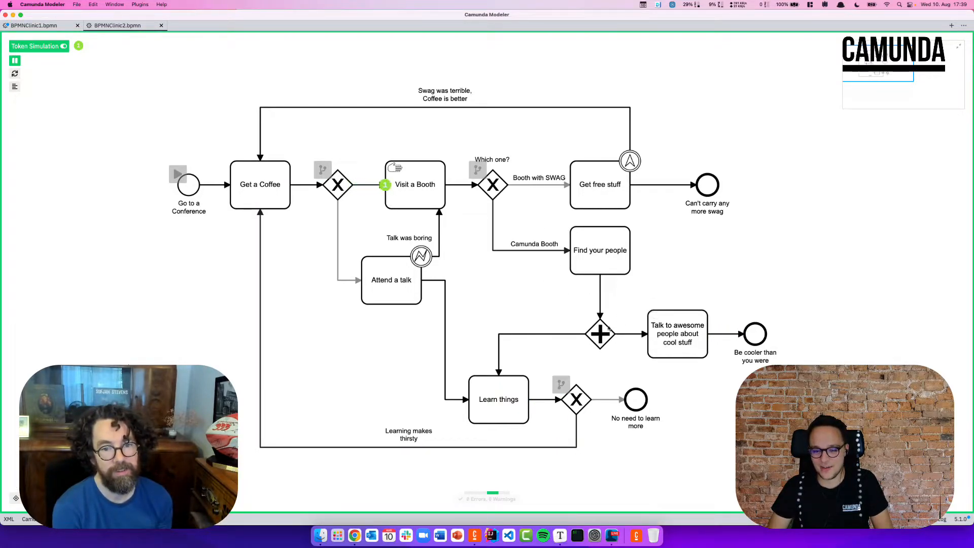
mouse_move(659, 329)
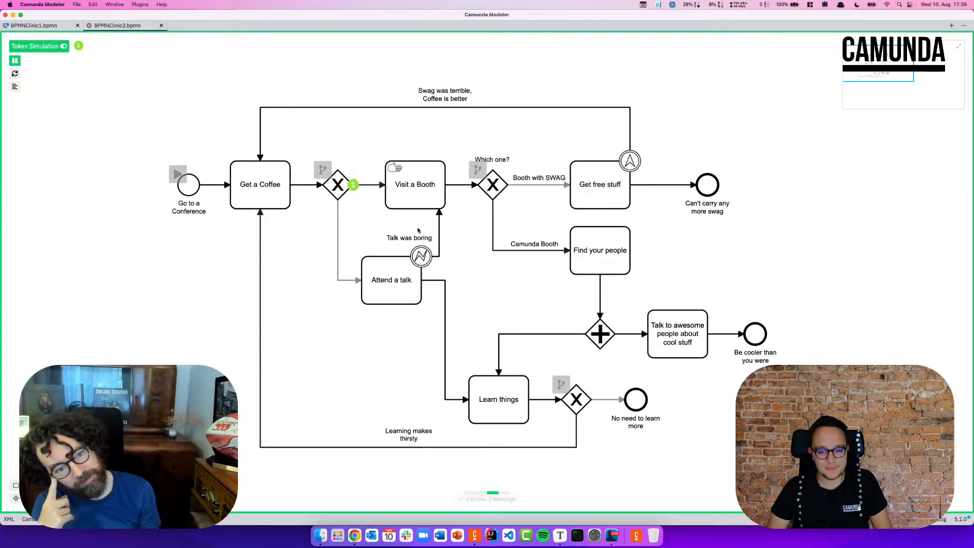
click(64, 46)
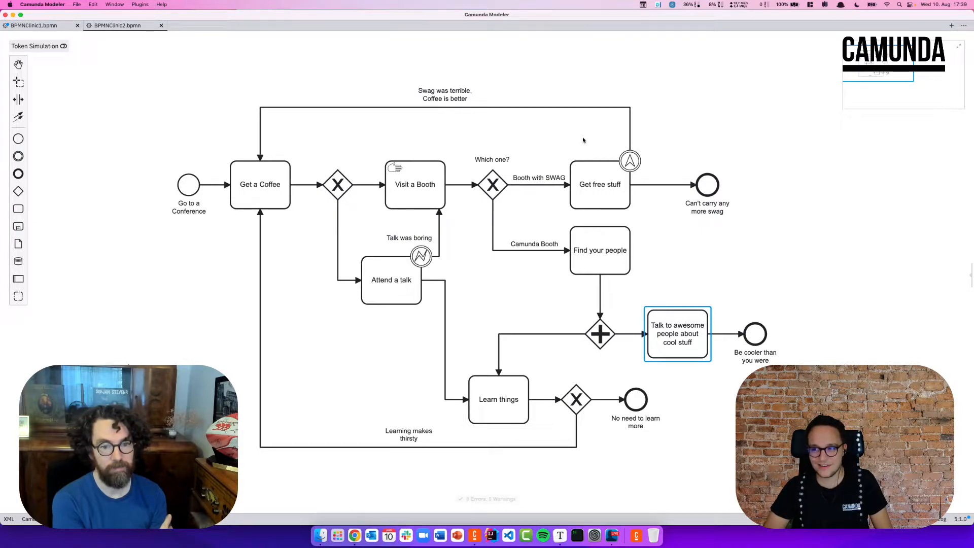
Step: Enclose the whole conference flow in a new pool named "Conference Process"
click(187, 184)
click(256, 197)
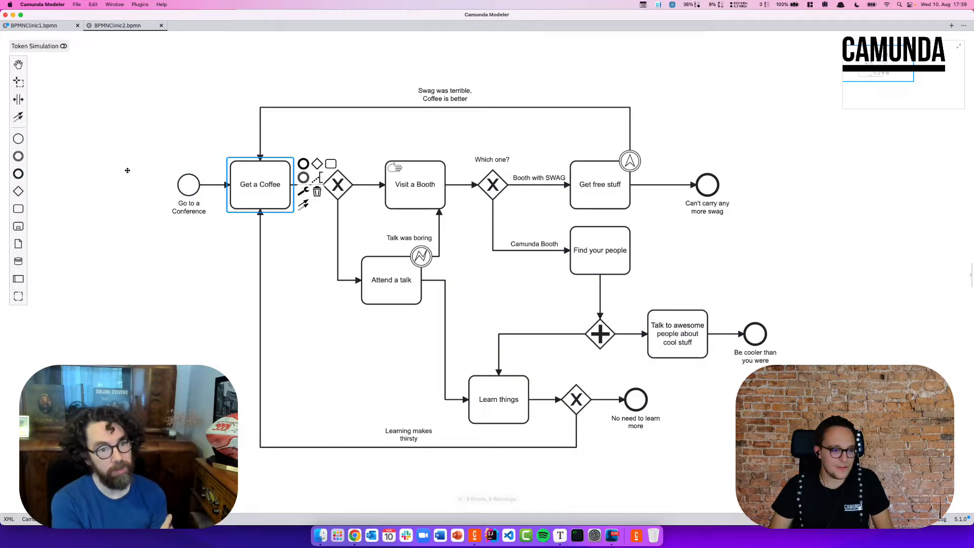
click(18, 279)
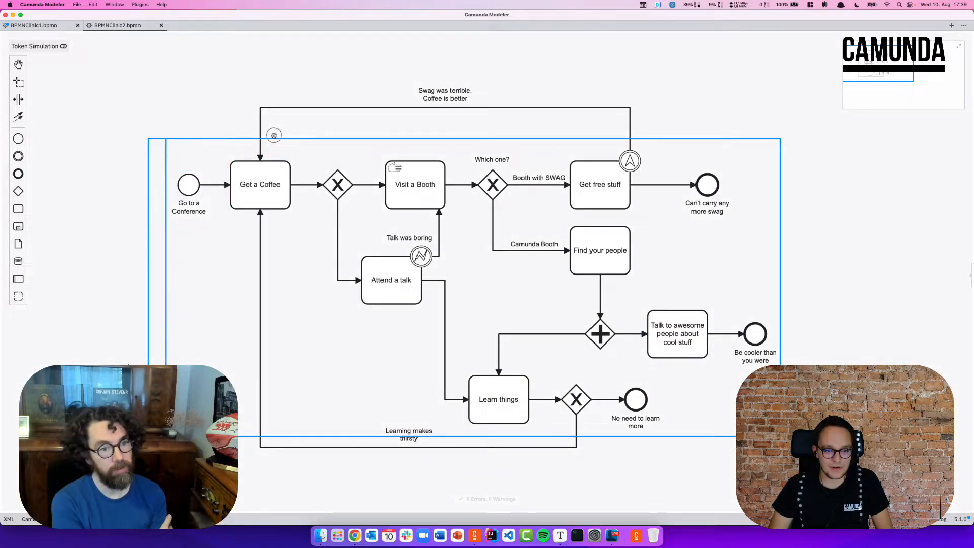
click(267, 94)
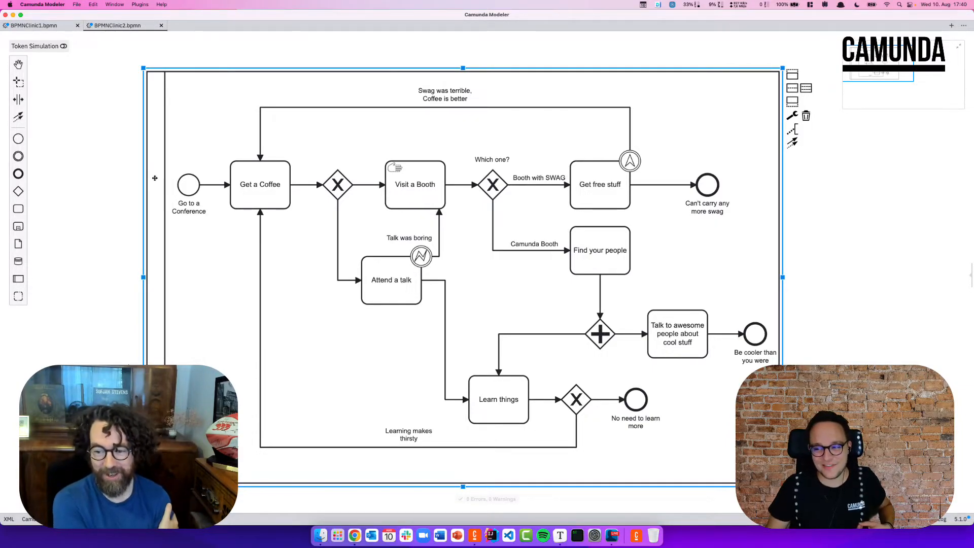
double_click(158, 270)
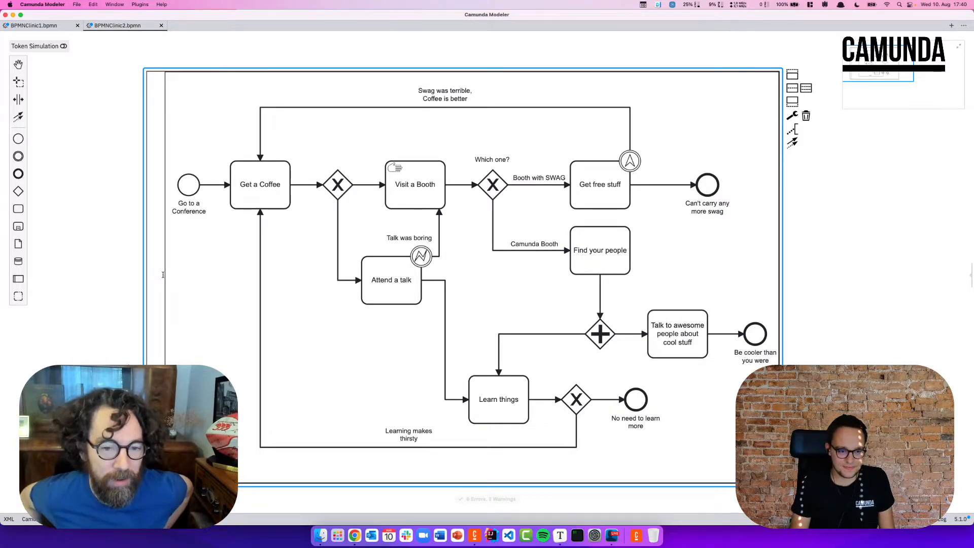
text(Conference)
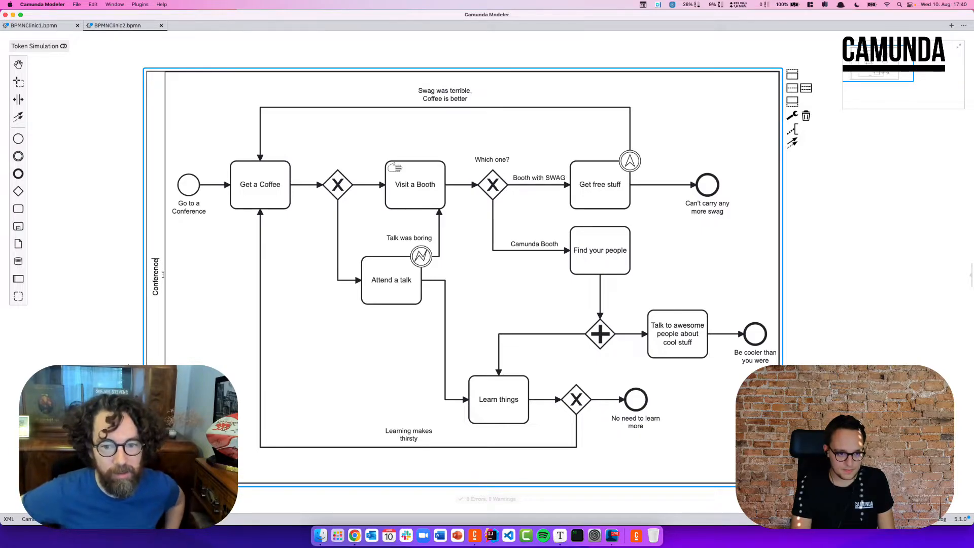
text( Process)
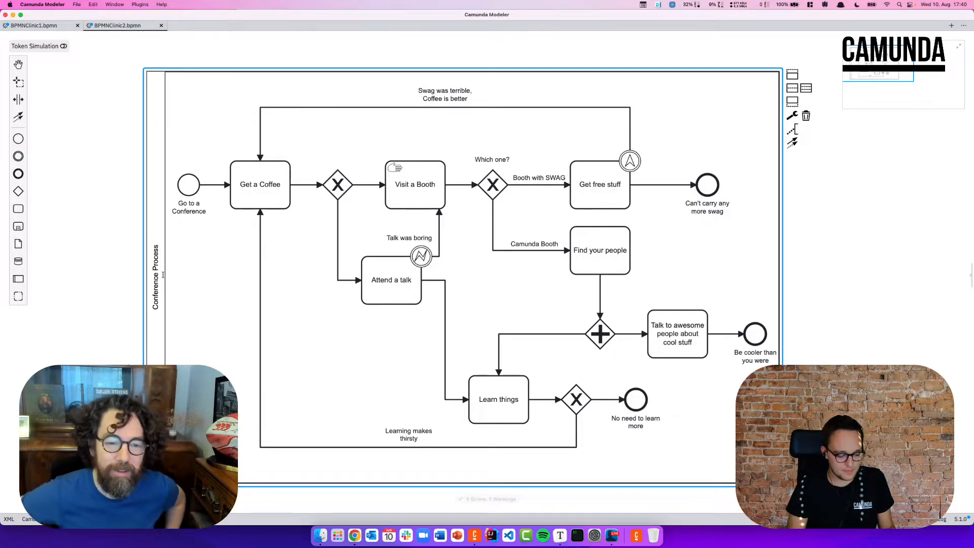
click(193, 263)
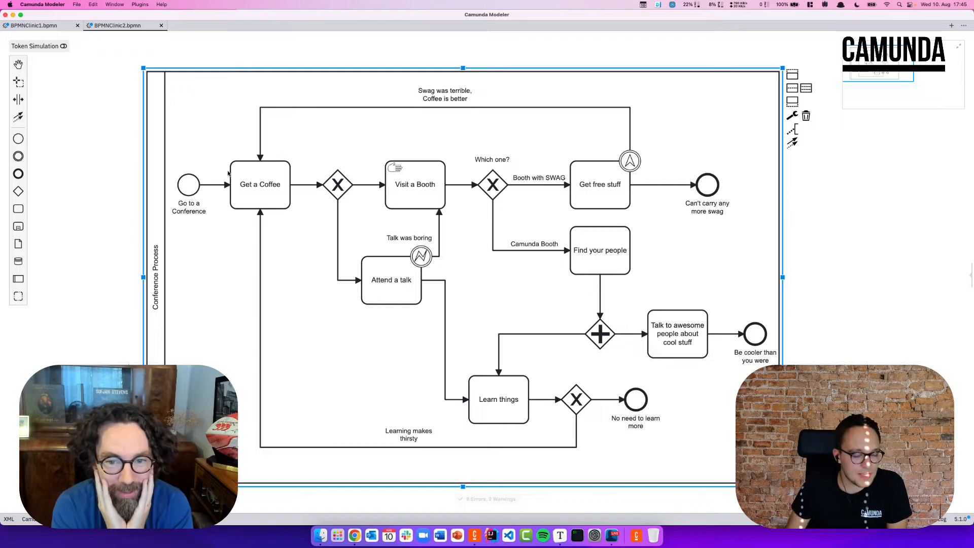
Step: Change the Get a Coffee task to a Manual Task
click(272, 205)
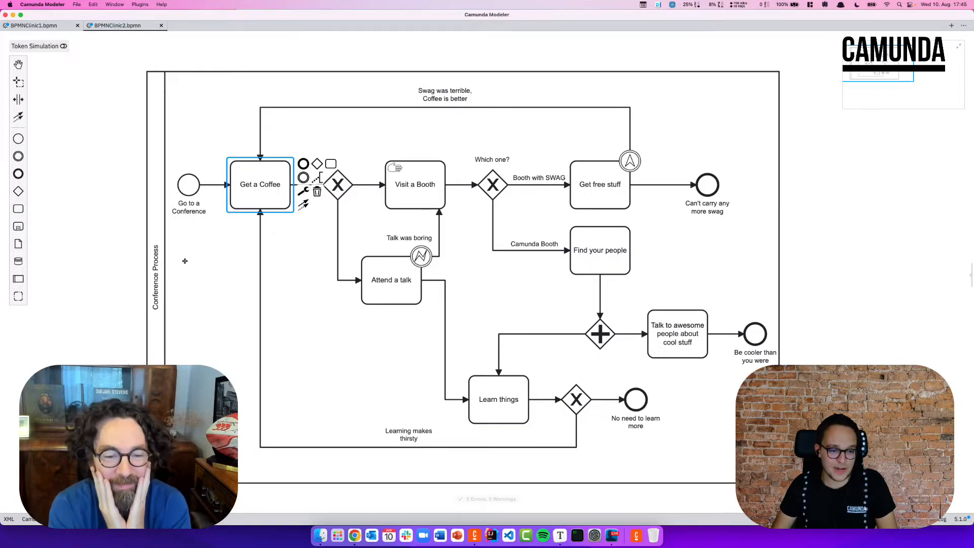
click(303, 192)
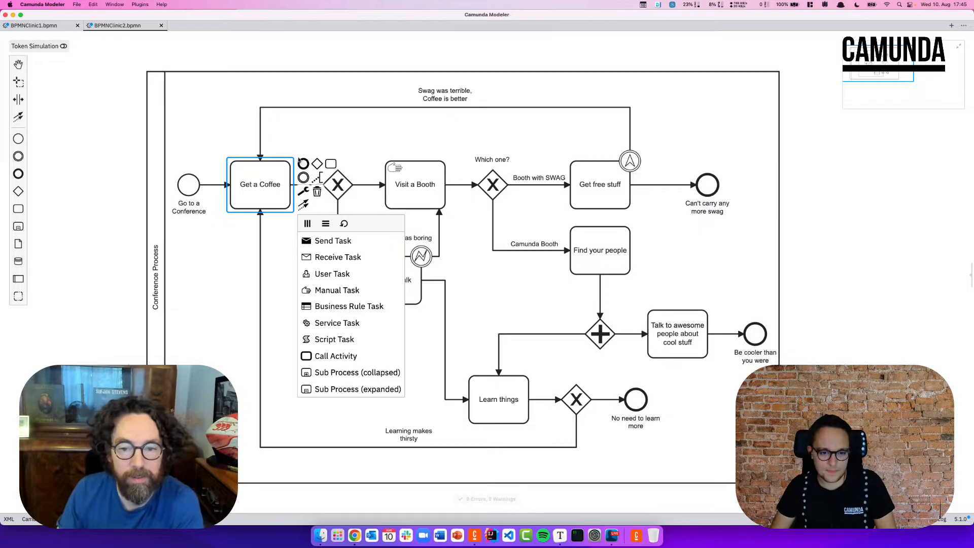
click(331, 291)
click(318, 287)
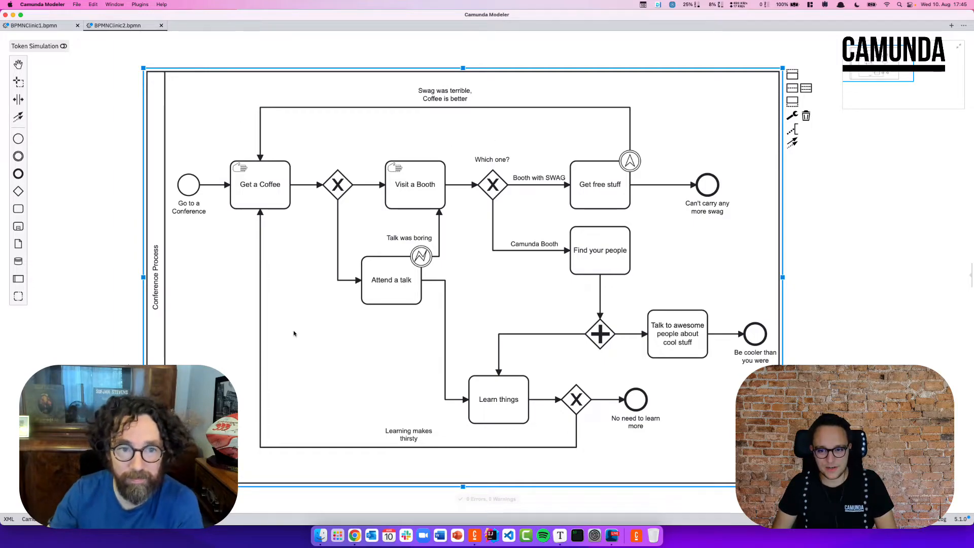
Step: Create space between Get a Coffee and the first exclusive gateway, enough for one more task, shifting everything downstream along the flow
click(402, 189)
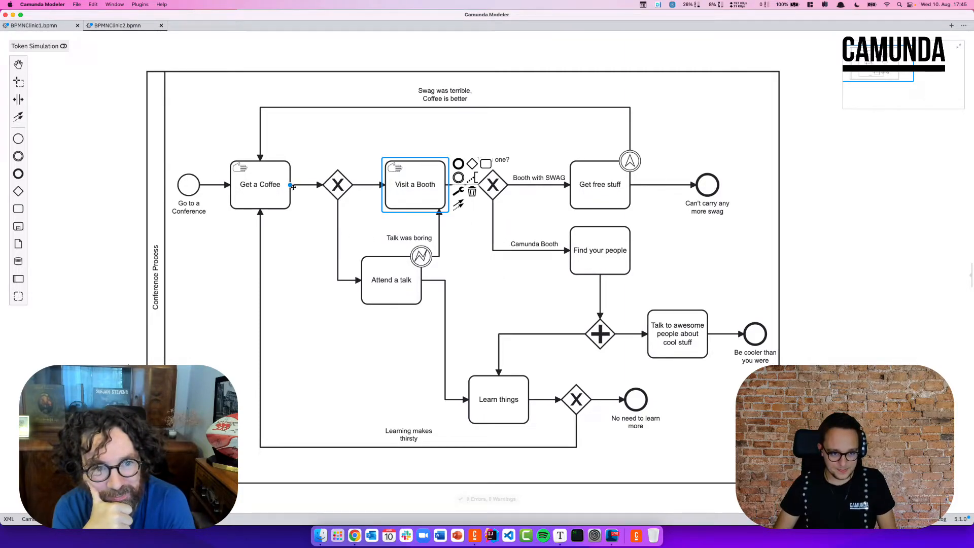
click(276, 184)
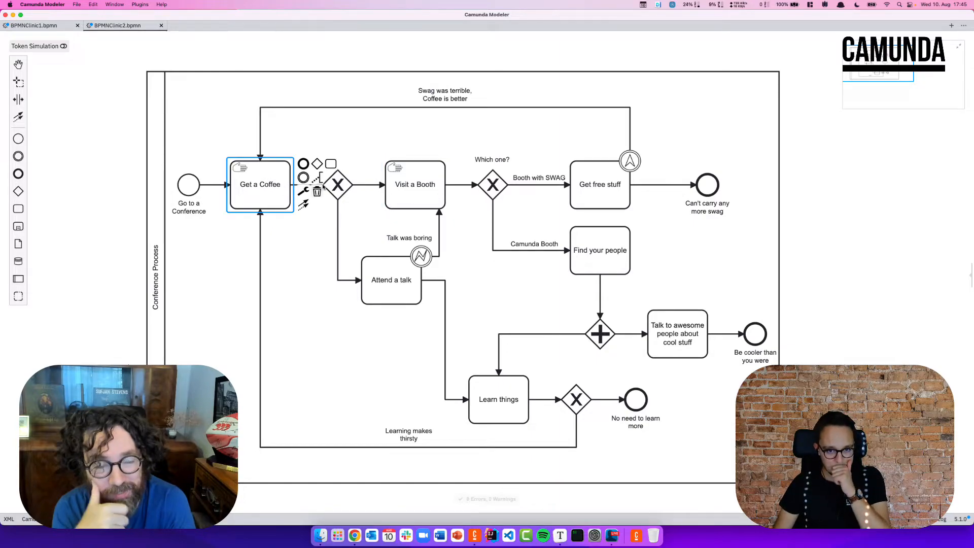
click(340, 192)
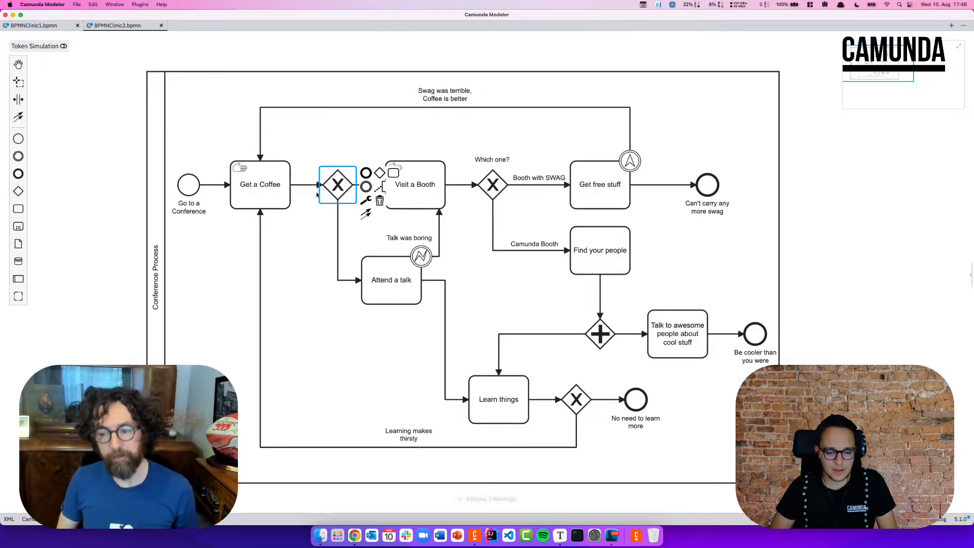
click(18, 99)
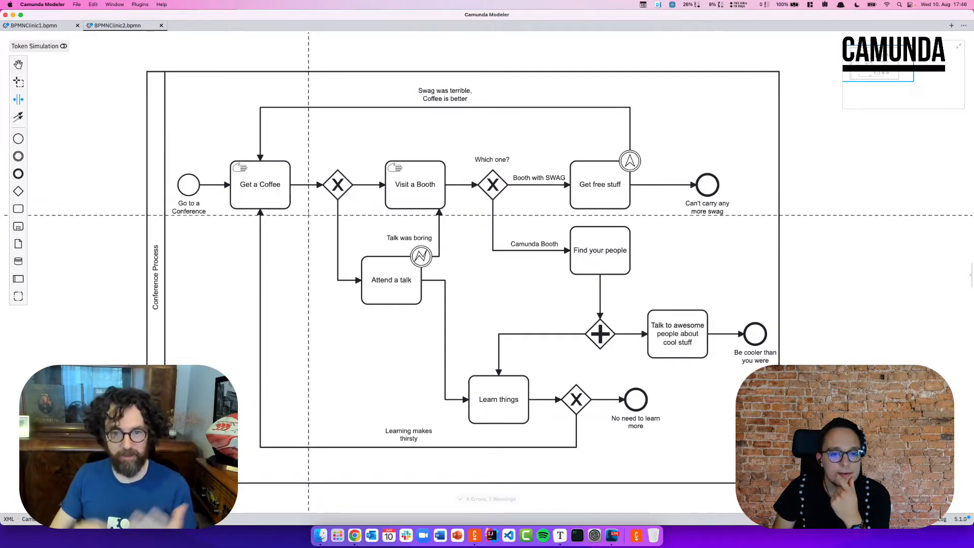
drag(305, 214, 364, 221)
click(350, 238)
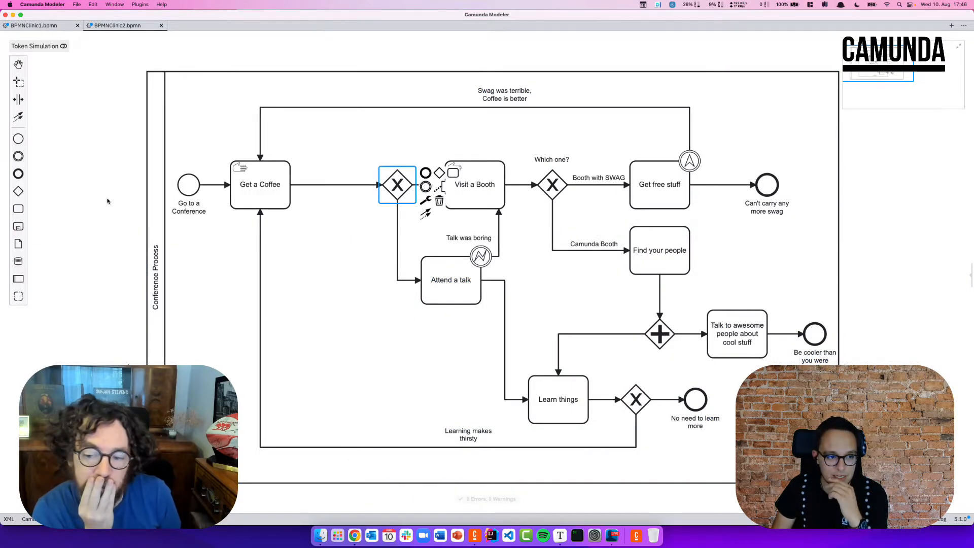
Step: Insert a task named "Check the conference schedule" between Get a Coffee and the first gateway, and open that gateway's label for editing
click(18, 227)
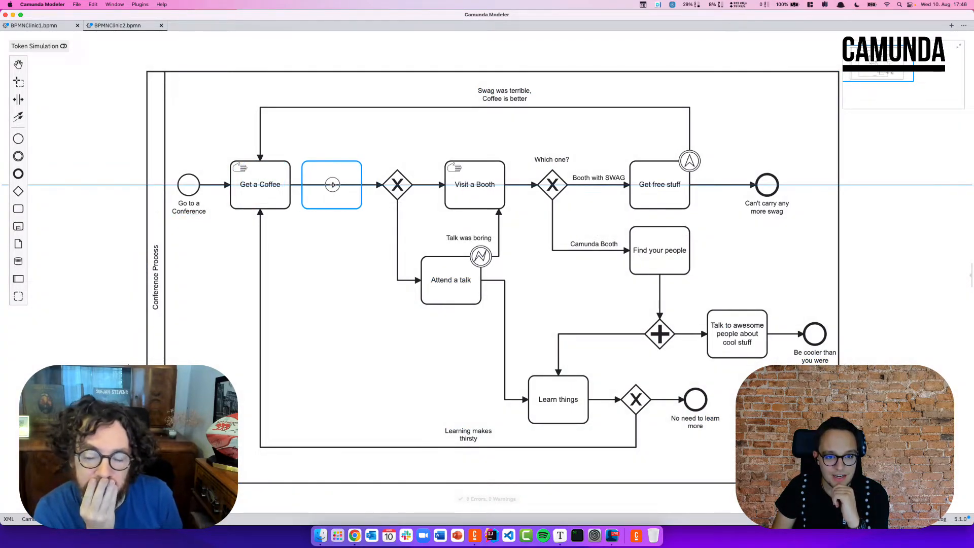
click(334, 185)
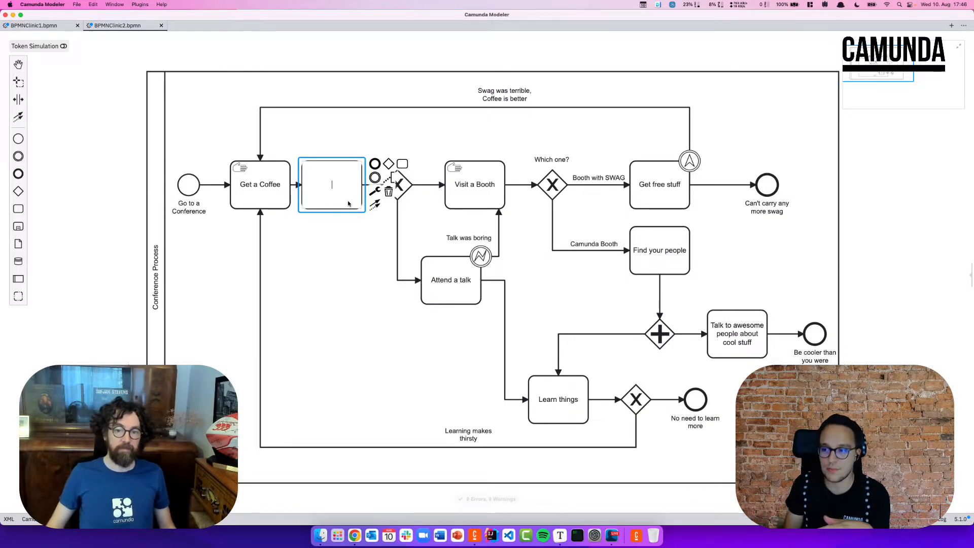
click(388, 142)
click(329, 181)
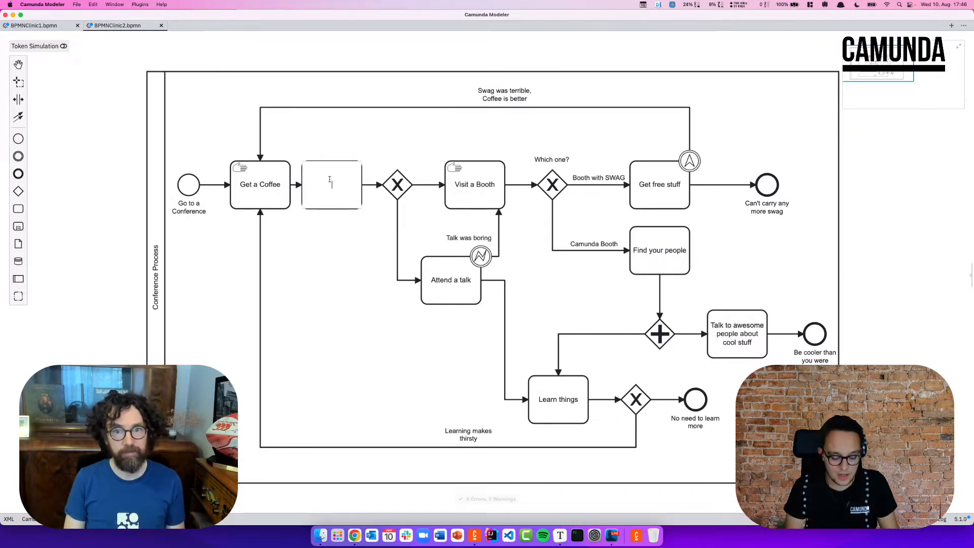
text(Check the )
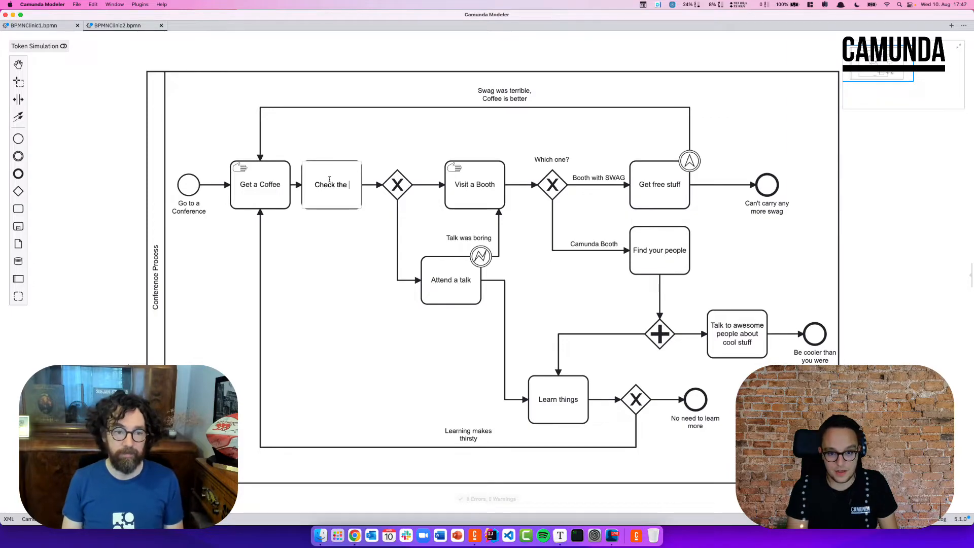
text(conf)
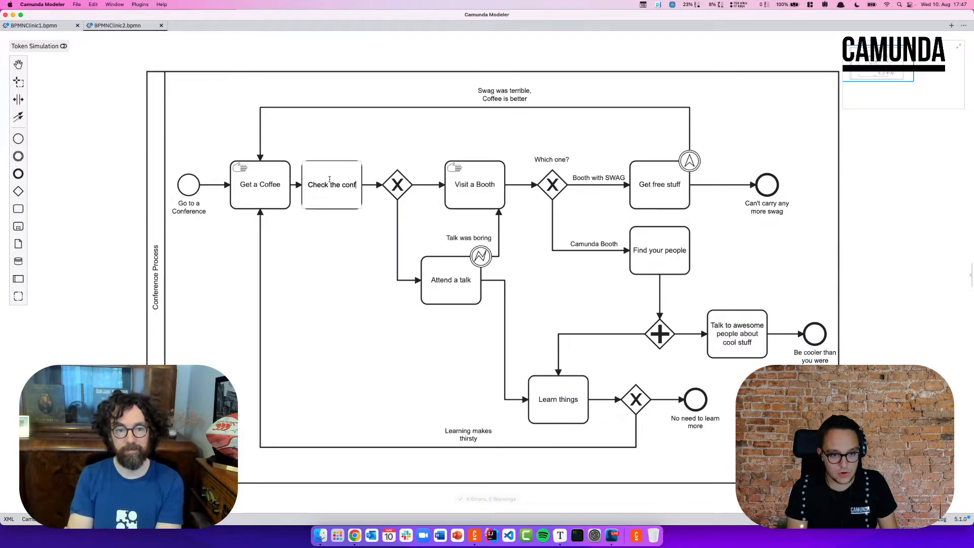
text(erence schedule)
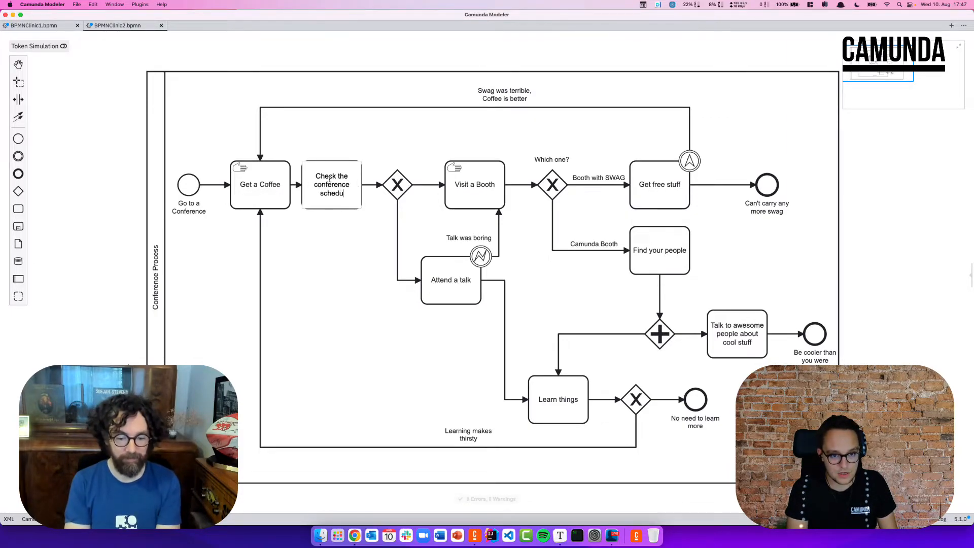
double_click(401, 186)
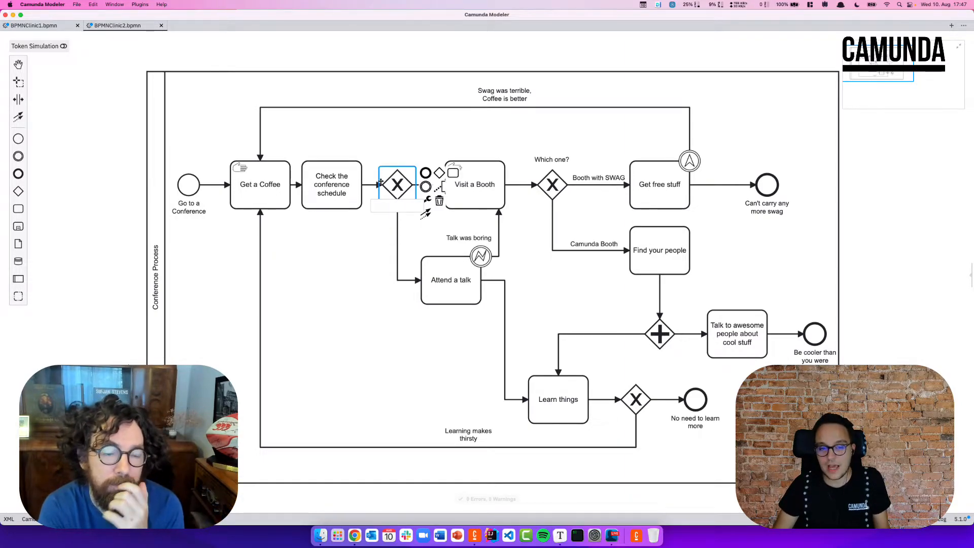
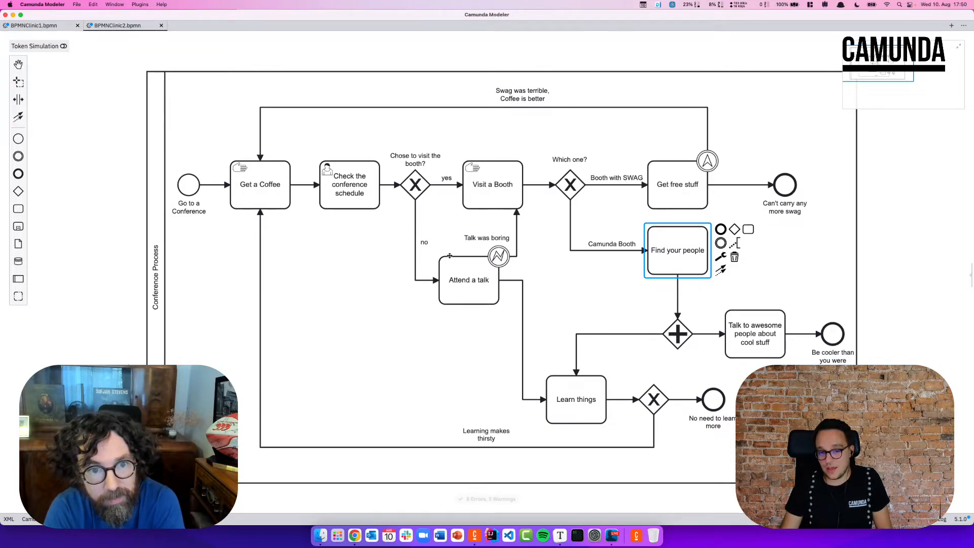
Step: Review the error boundary event on Attend a talk and the escalation boundary event on Get free stuff
click(505, 261)
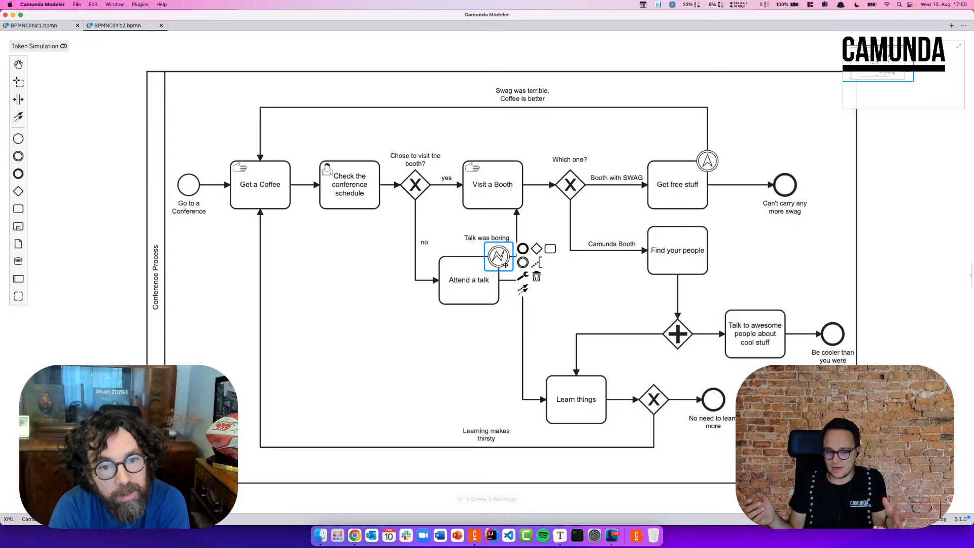
click(675, 192)
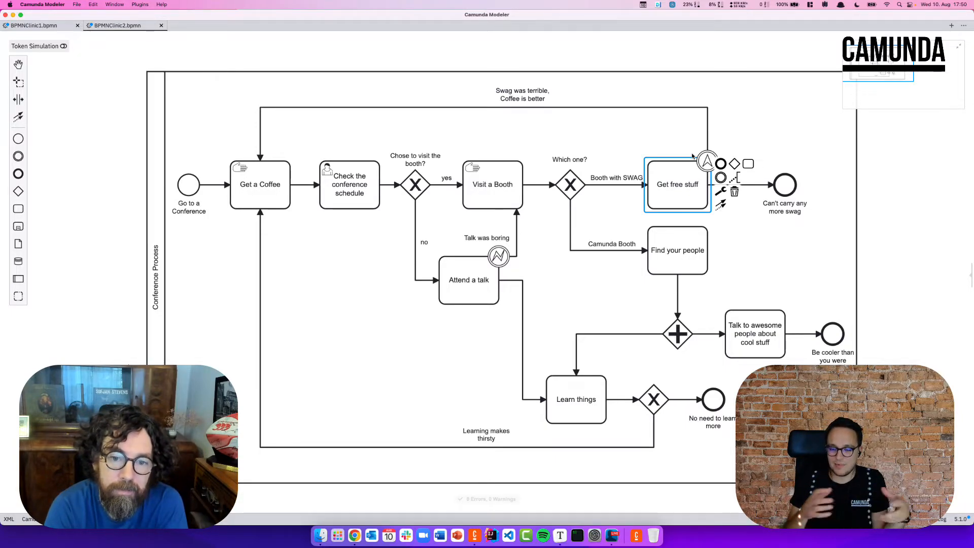
click(740, 146)
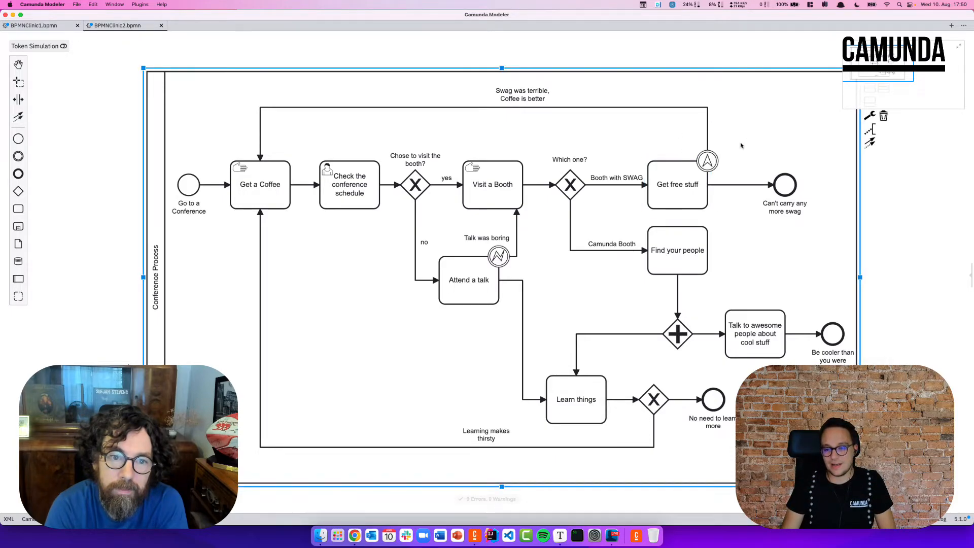
click(713, 160)
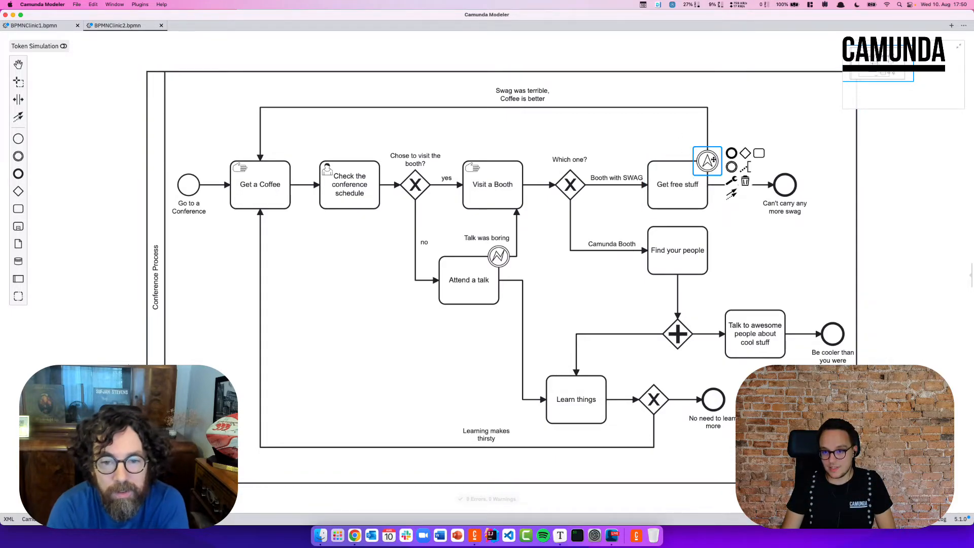
Step: Change the escalation boundary event on the Get free stuff task to a Conditional Boundary Event
click(751, 129)
click(737, 186)
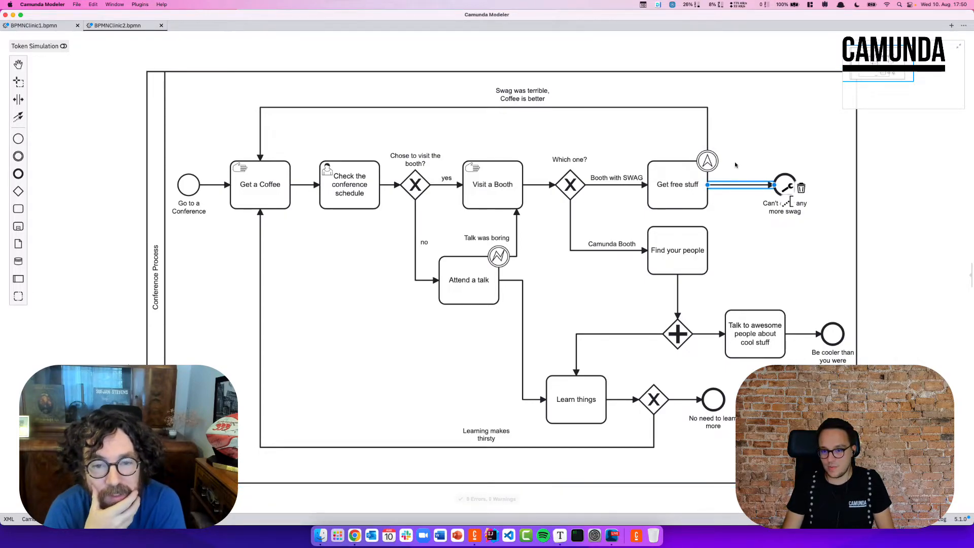
click(711, 160)
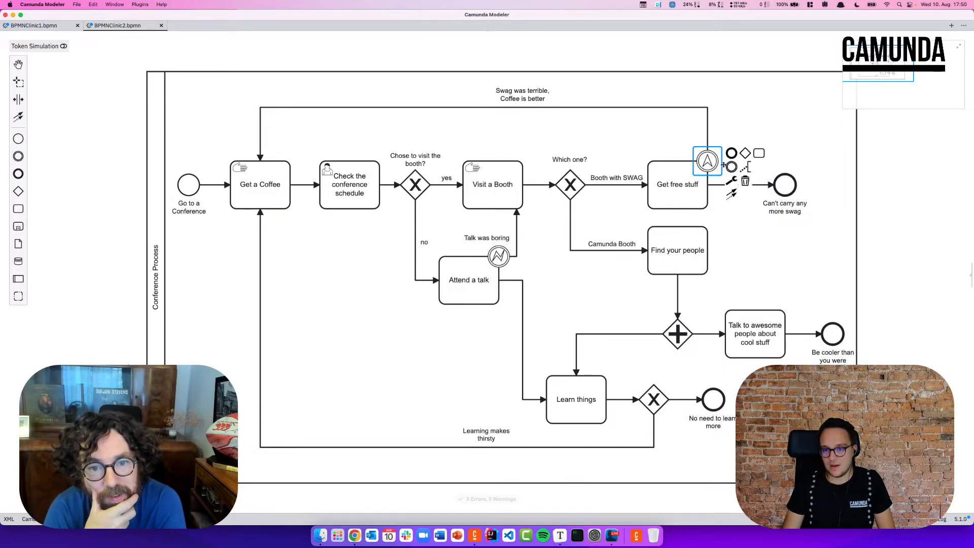
click(730, 181)
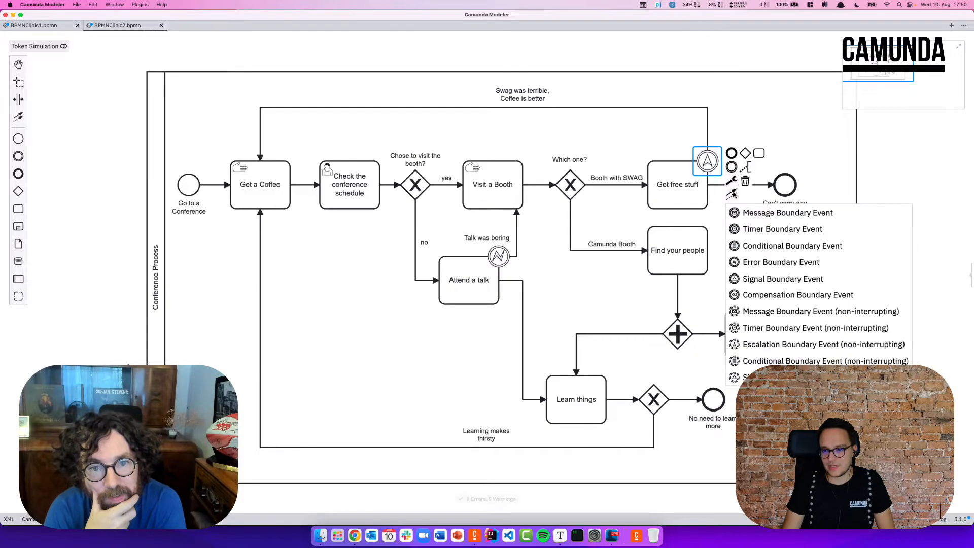
click(752, 246)
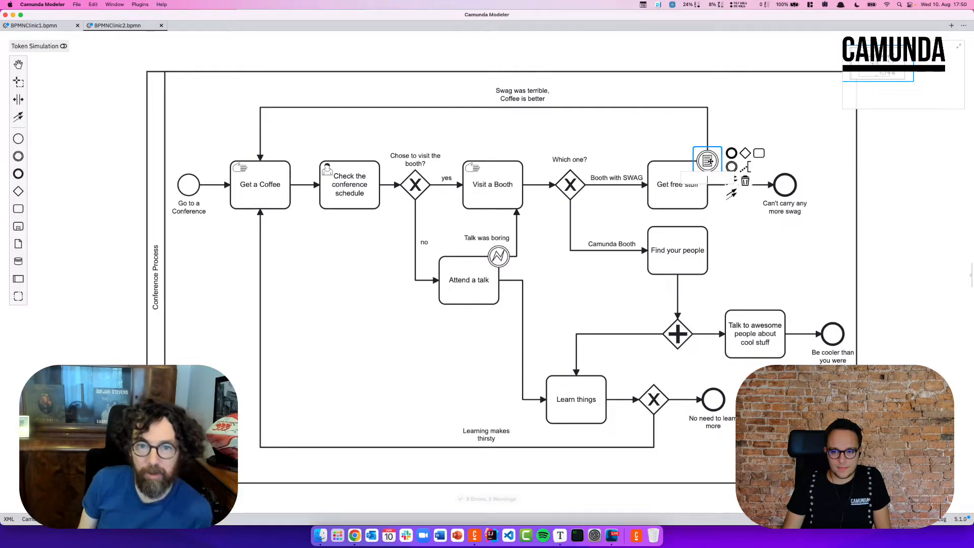
click(745, 137)
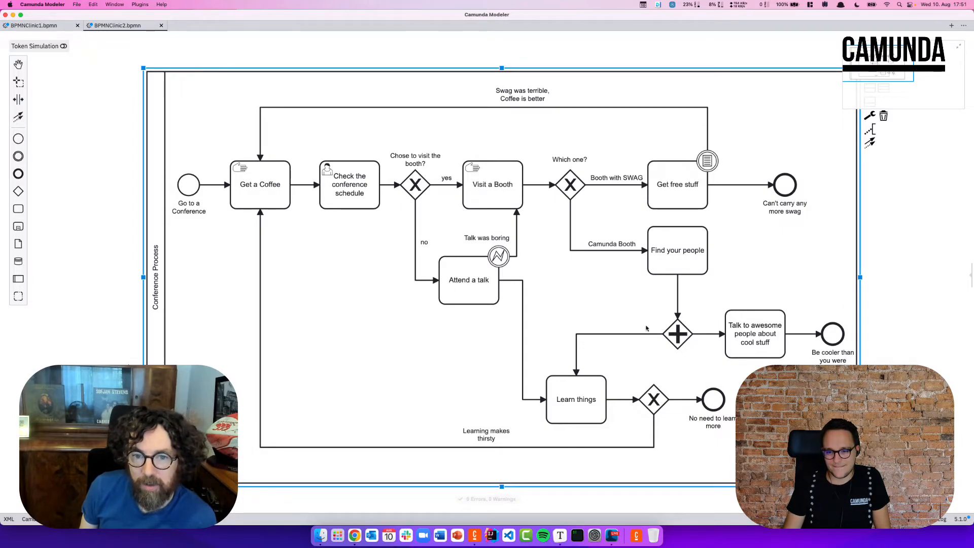
Step: Create extra horizontal space after the parallel gateway, shifting Talk to awesome people about cool stuff and the end events along the flow
click(672, 335)
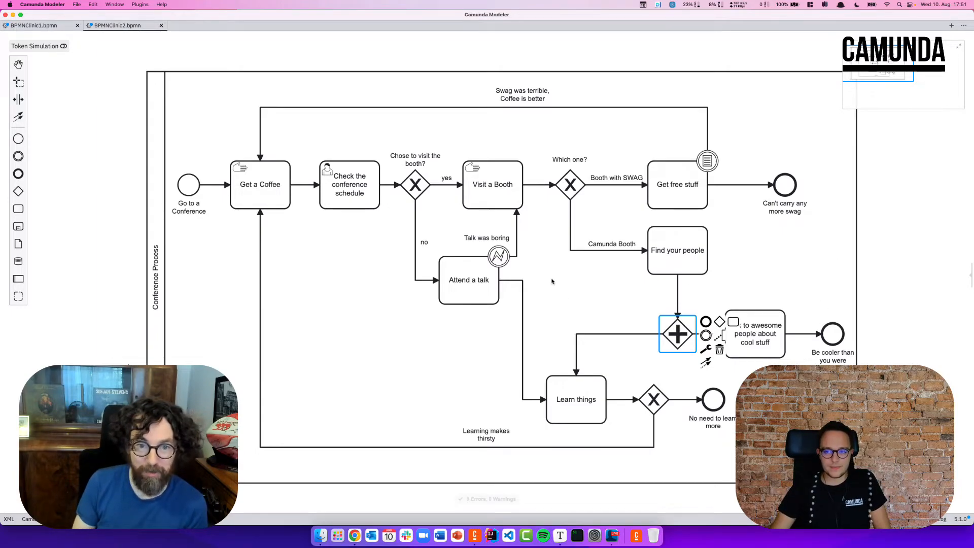
click(213, 418)
drag(213, 418, 133, 419)
click(18, 99)
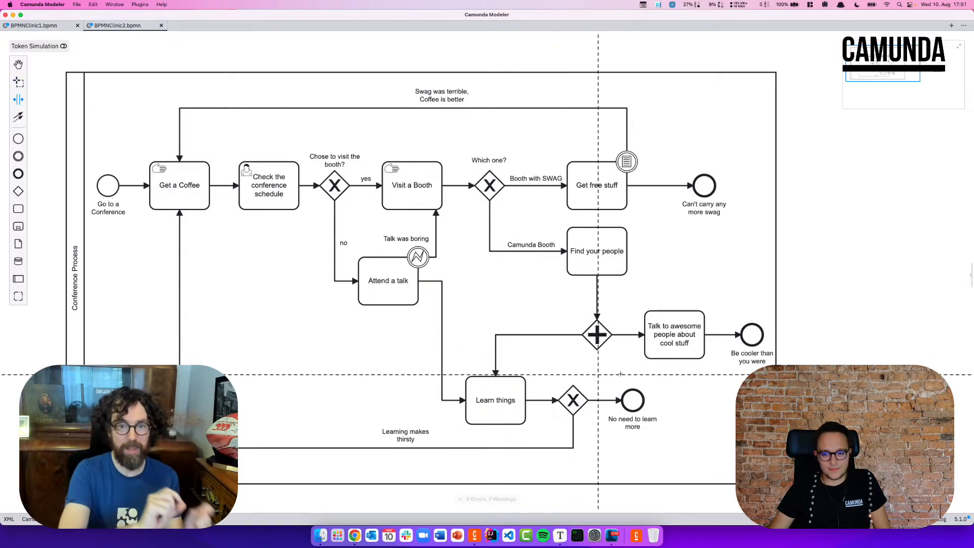
mouse_move(676, 372)
mouse_down()
mouse_move(736, 371)
mouse_move(676, 372)
mouse_up()
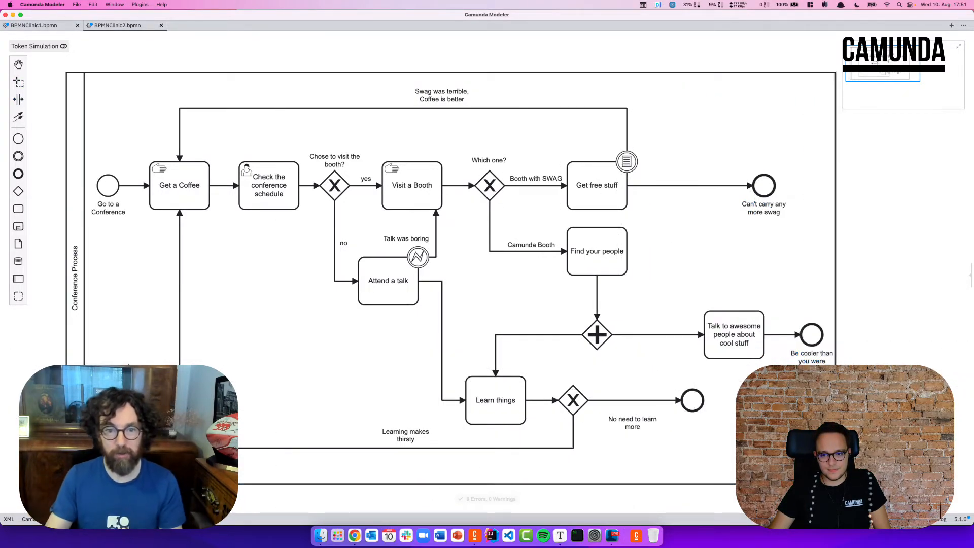
Step: Move the parallel gateway and the Talk to awesome people about cool stuff task in line with Find your people
click(602, 339)
drag(603, 339, 698, 256)
drag(746, 340, 779, 256)
drag(692, 257, 675, 257)
drag(777, 255, 759, 256)
drag(723, 289, 709, 256)
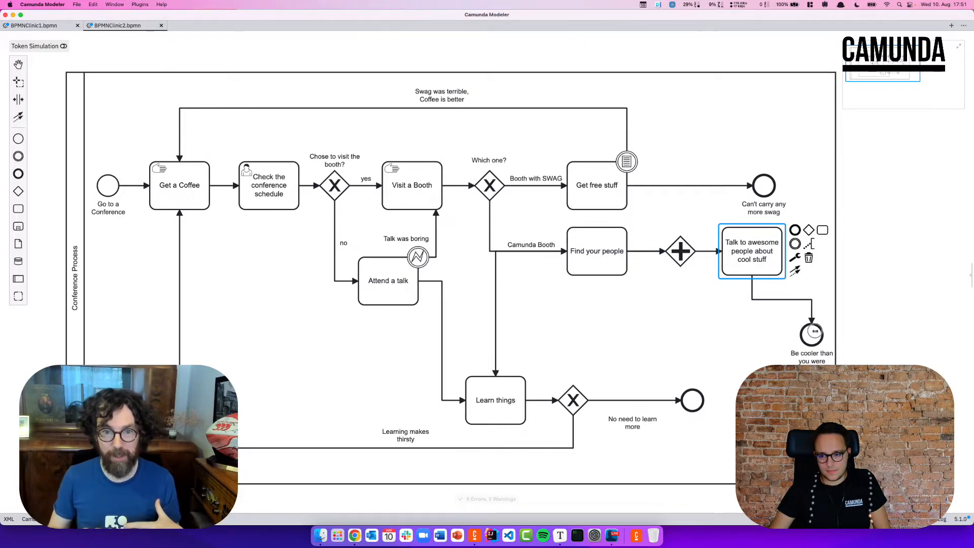
Step: Move the "Be cooler than you were" end event in line with its preceding task and straighten the connecting flow
drag(811, 334, 818, 260)
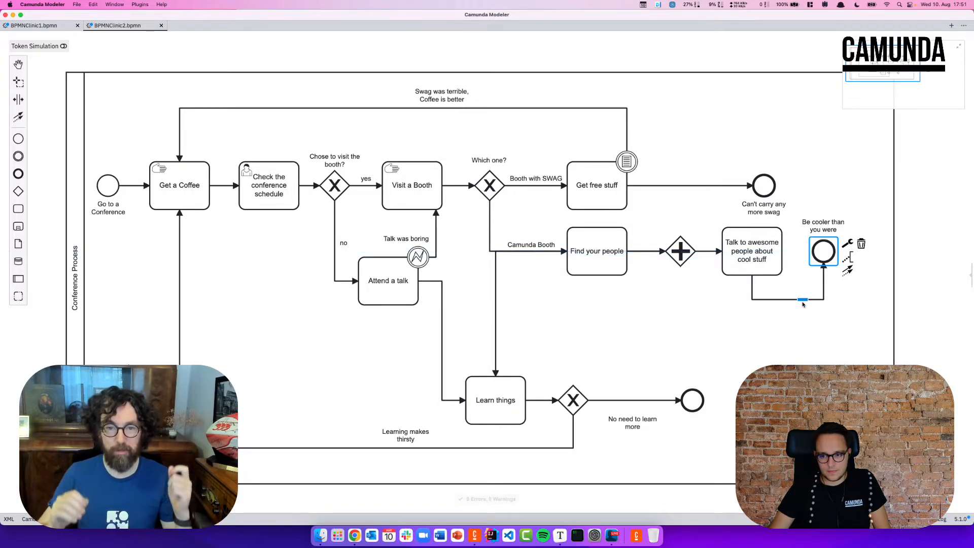
drag(802, 299, 791, 251)
click(821, 251)
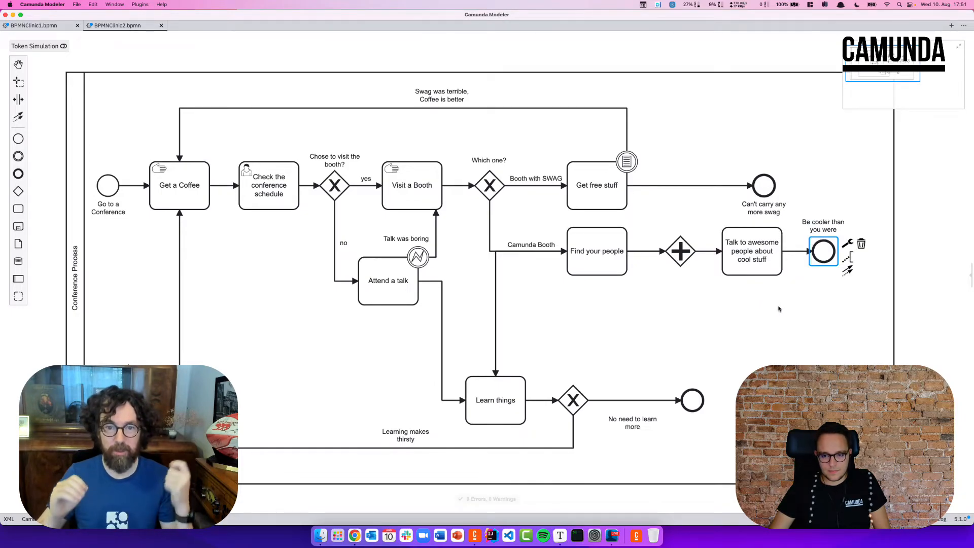
Step: Reroute the flow from the parallel gateway to Learn things so that it leaves from the gateway's underside
click(680, 251)
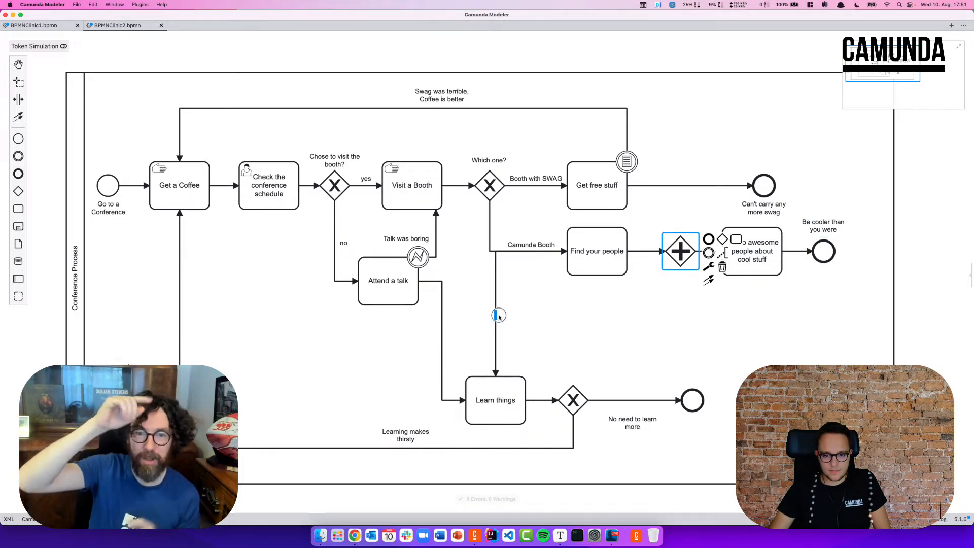
drag(501, 314, 680, 324)
drag(629, 401, 628, 341)
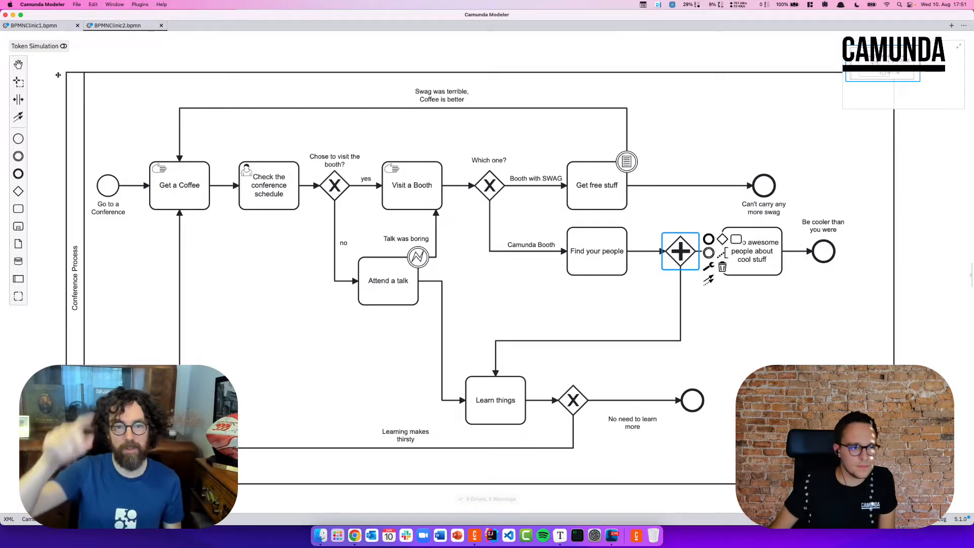
Step: Move the Learn things task directly beneath the parallel gateway and tidy its incoming flow from Attend a talk
click(18, 99)
click(471, 387)
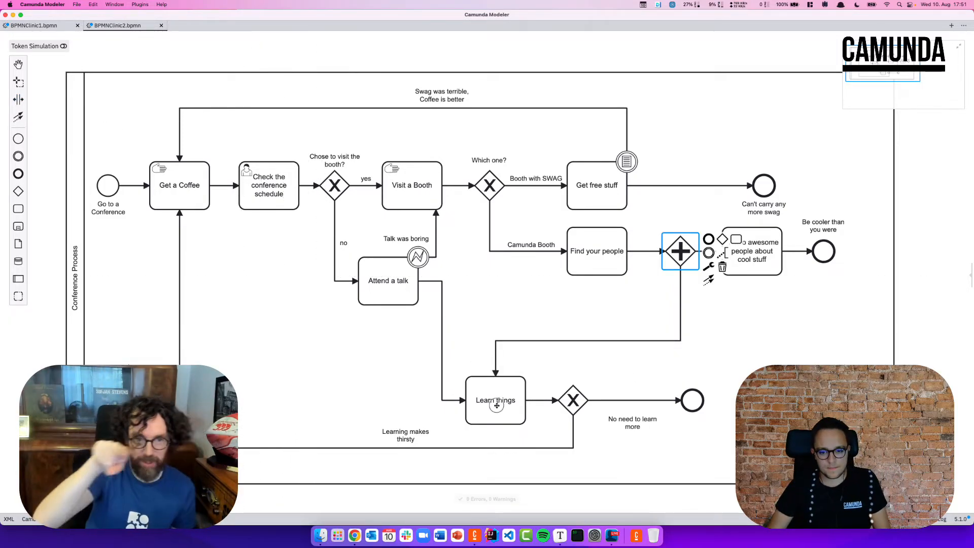
drag(498, 403, 682, 343)
mouse_move(552, 341)
mouse_down()
mouse_move(551, 286)
mouse_move(554, 328)
mouse_up()
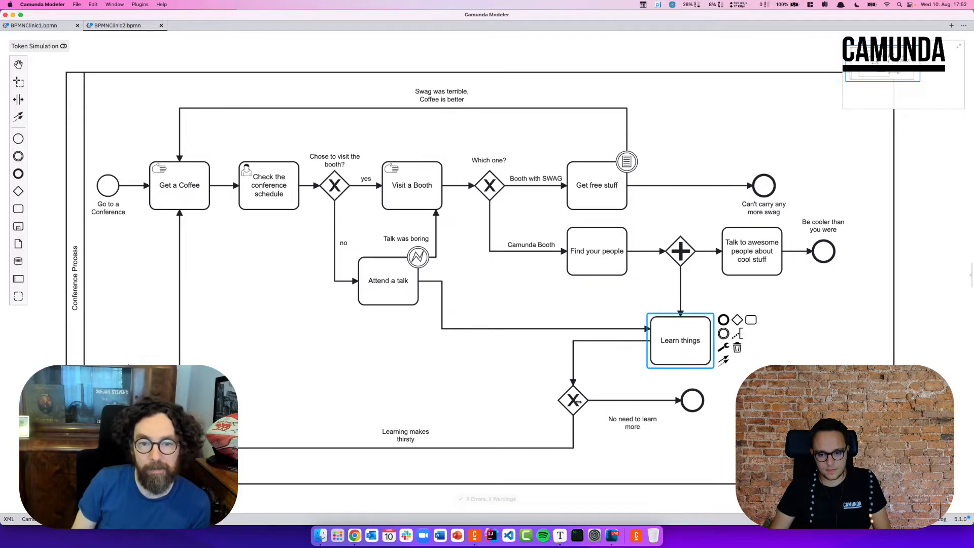
Step: Move the "No need to learn more" end event farther along and place its exclusive gateway directly beneath Learn things
drag(578, 401, 835, 408)
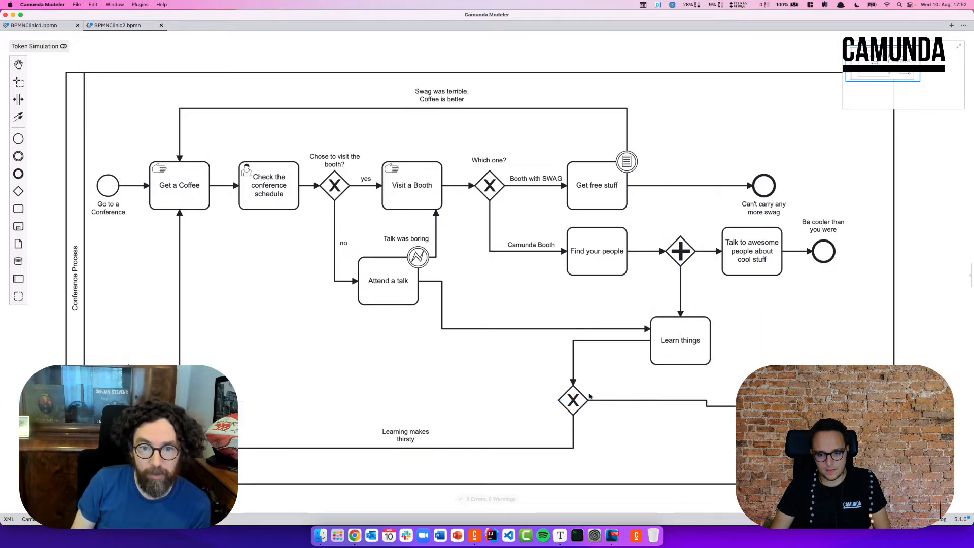
drag(589, 396, 697, 401)
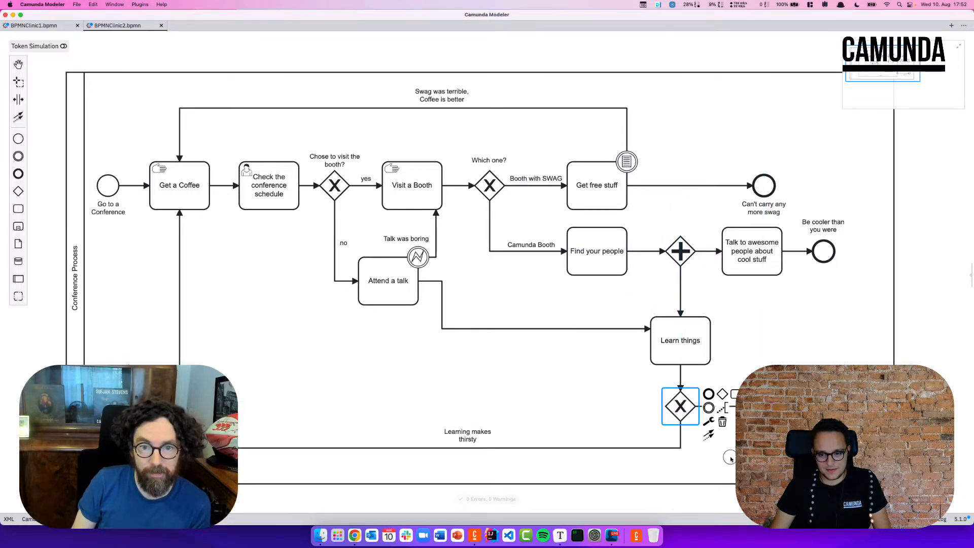
scroll(730, 459, right, 3)
Step: Reroute the flow from Attend a talk to Learn things so it leaves the task's underside and enters Learn things straight
click(544, 333)
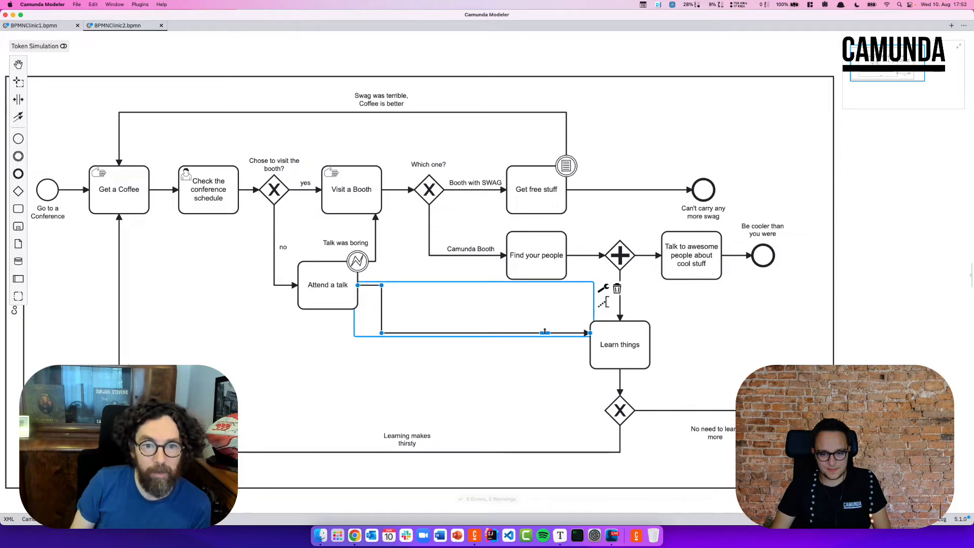
drag(544, 333, 536, 345)
drag(370, 285, 360, 344)
click(76, 311)
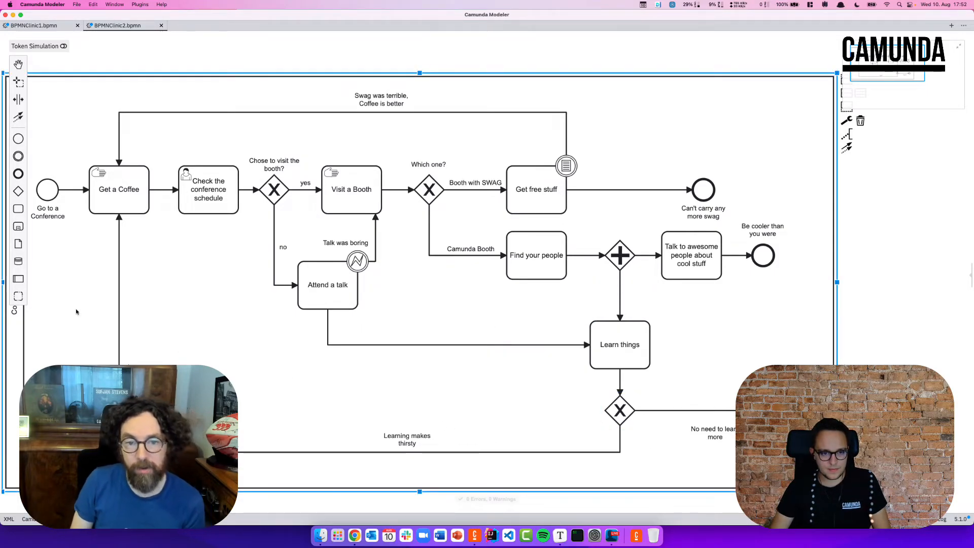
Step: Reposition the Attend a talk task with its error boundary event more closely beneath Visit a Booth
drag(57, 311, 177, 324)
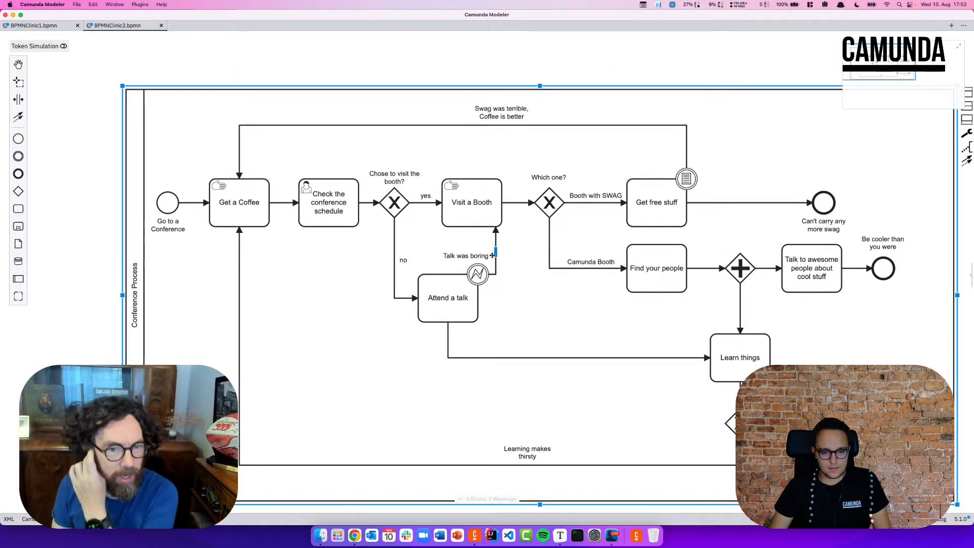
drag(447, 303, 471, 303)
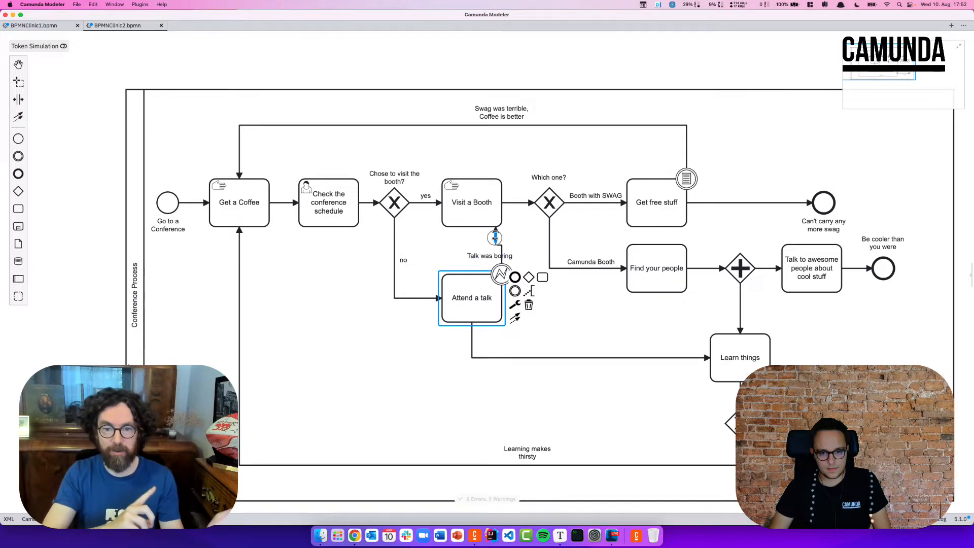
click(500, 251)
click(511, 250)
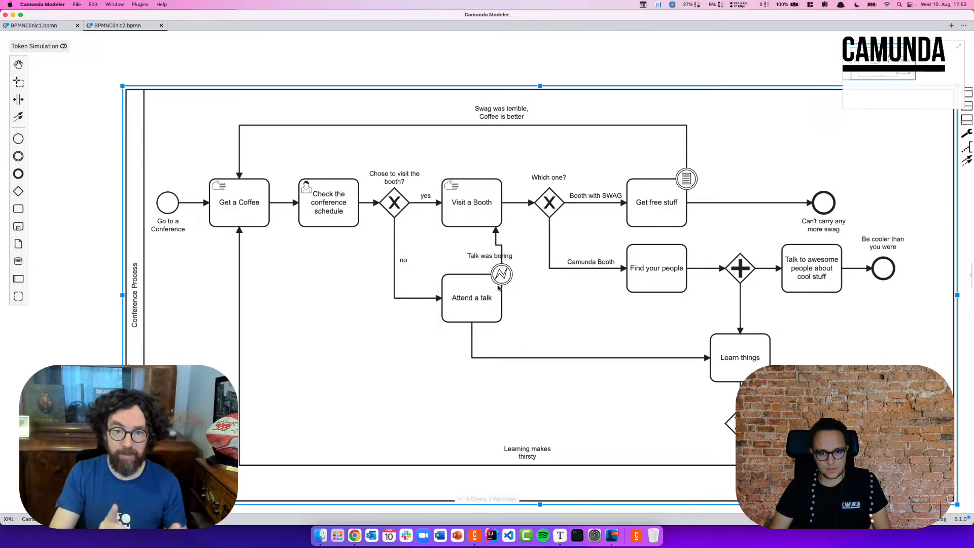
drag(499, 288, 481, 288)
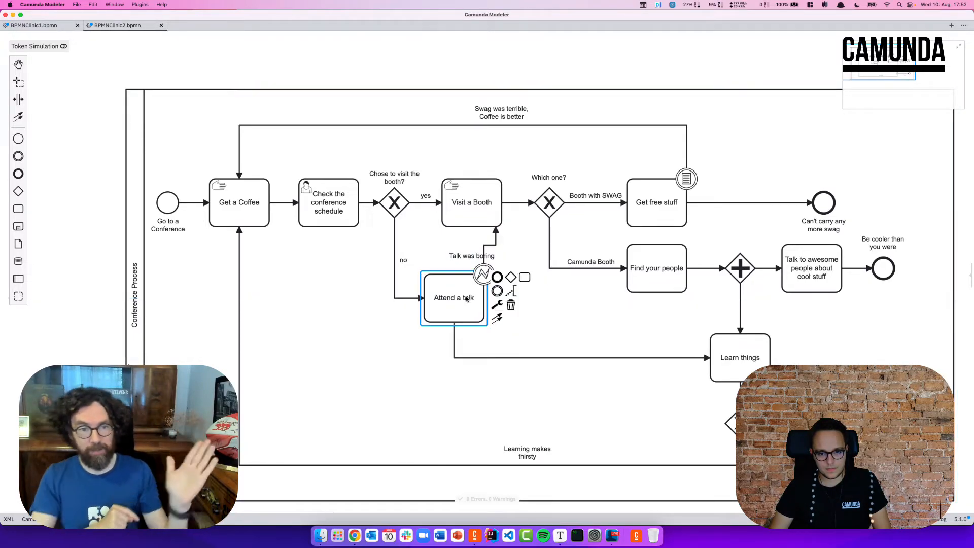
click(484, 252)
click(607, 318)
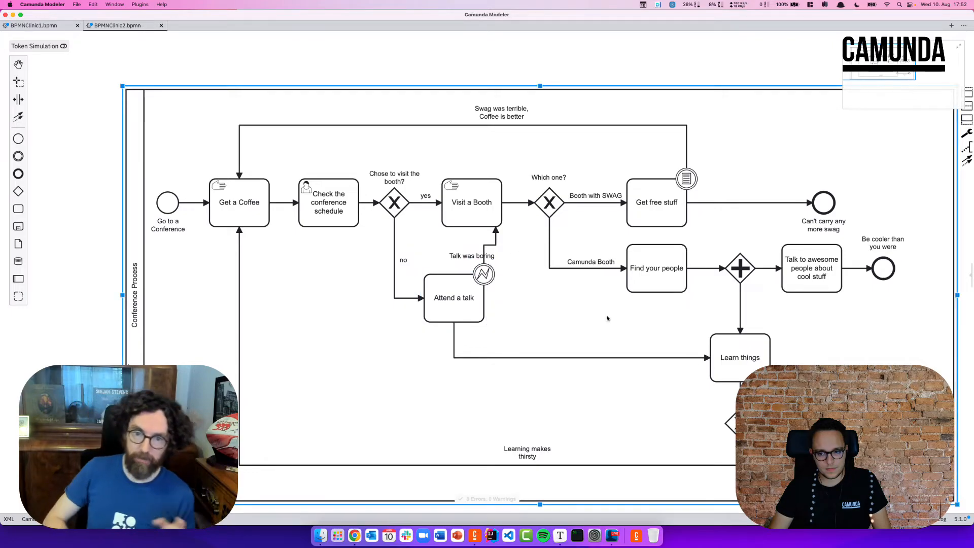
Step: Straighten the "Talk was boring" flow into a direct diagonal line from the boundary event to Visit a Booth
click(482, 255)
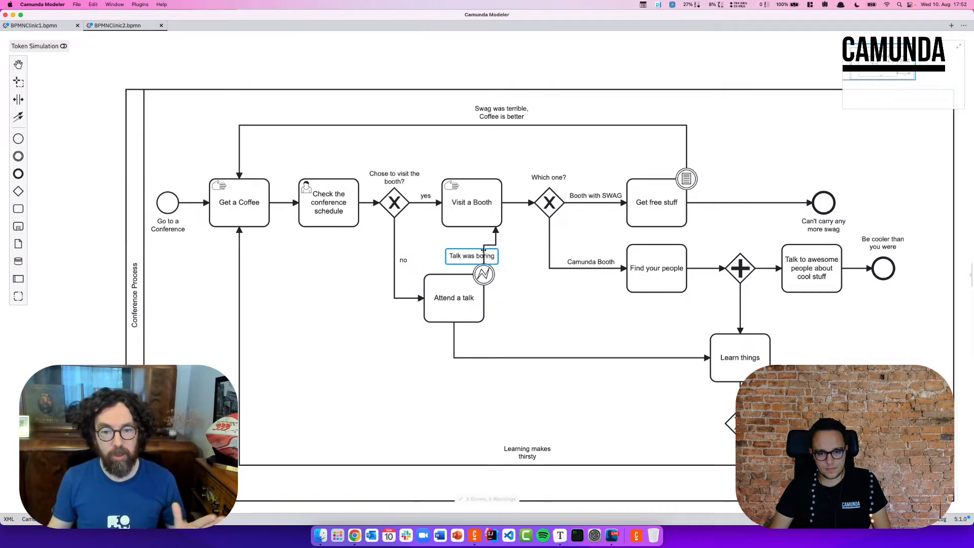
click(484, 253)
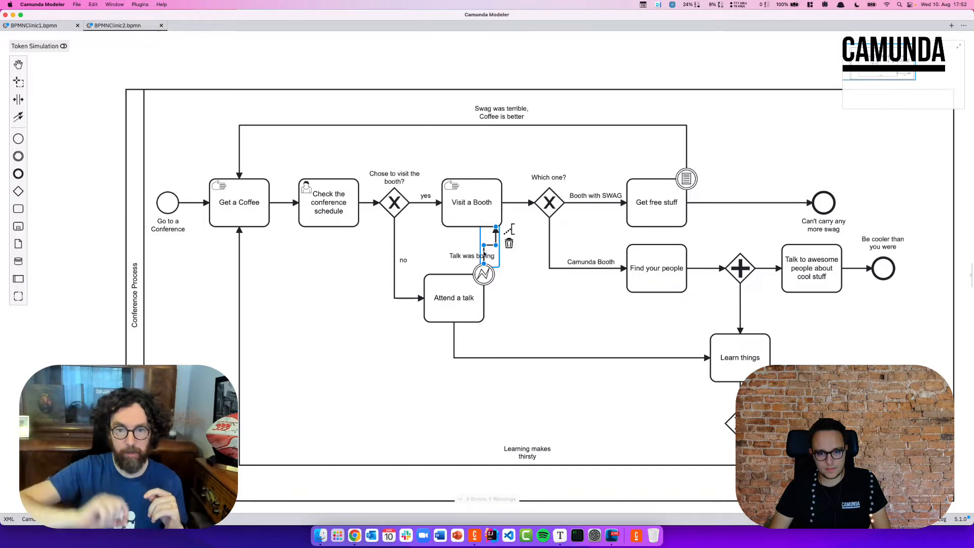
drag(484, 253, 473, 282)
click(538, 264)
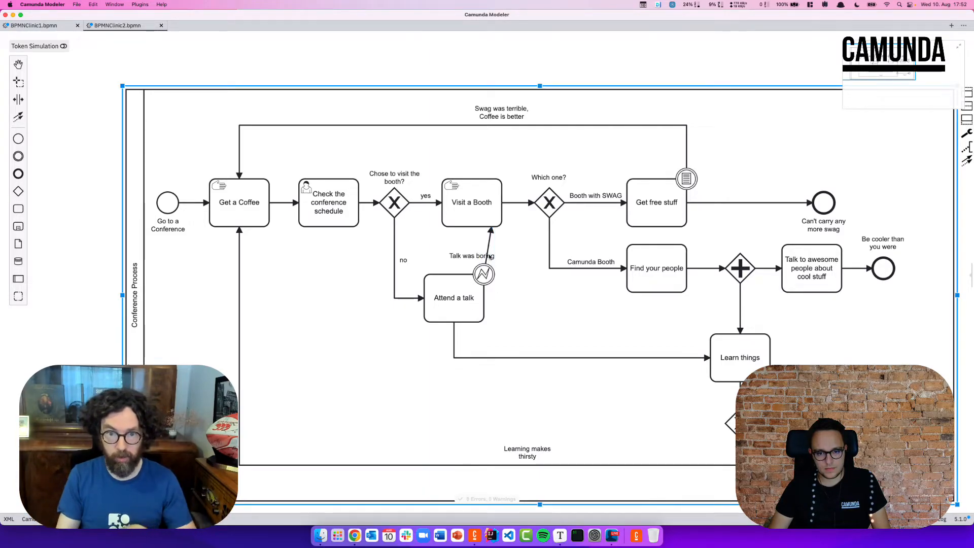
Step: Review the Get a Coffee and Check the conference schedule tasks and the first gateway, and turn on token simulation
scroll(617, 408, up, 1)
click(81, 362)
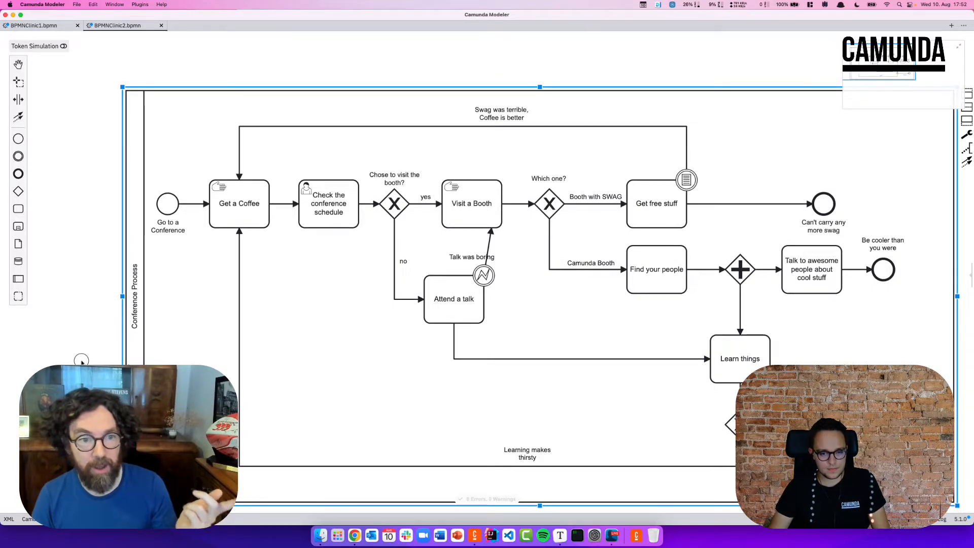
drag(81, 361, 42, 320)
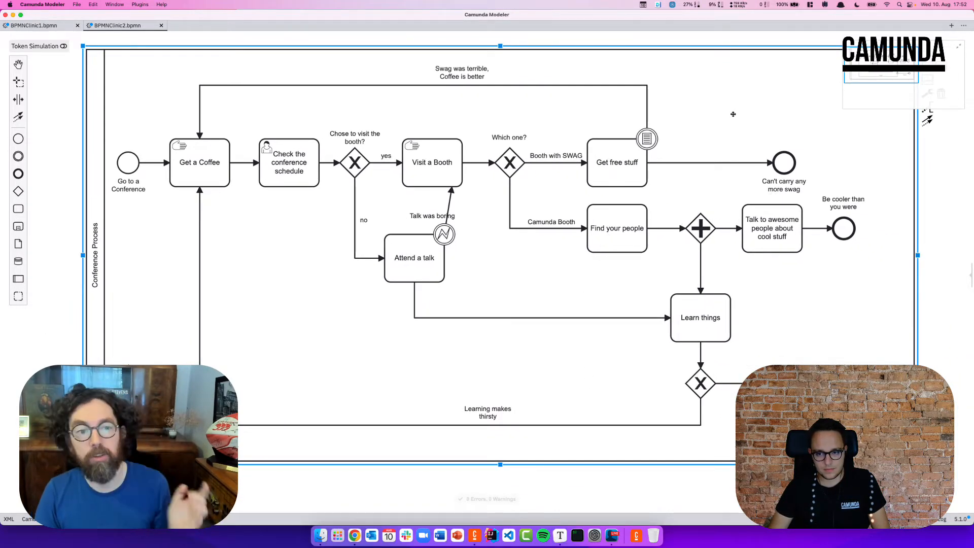
click(201, 166)
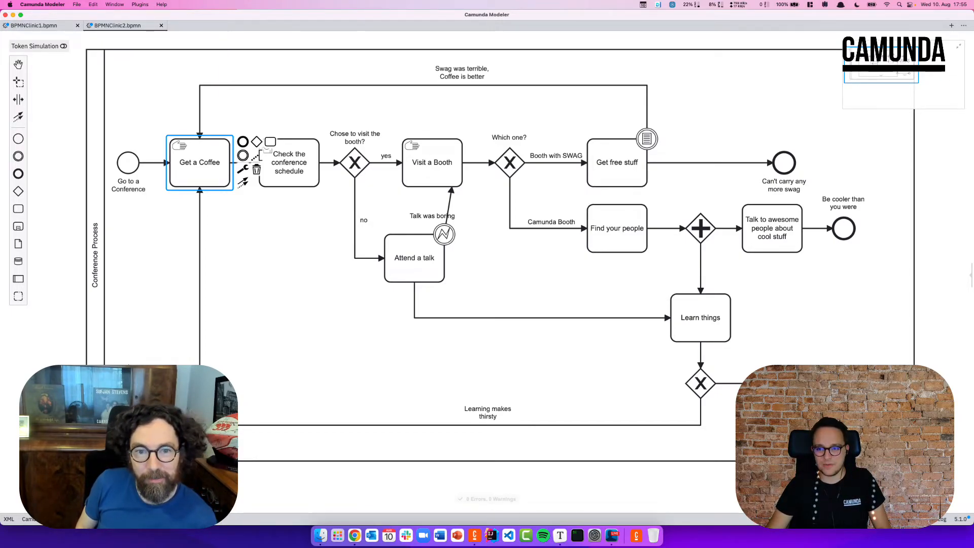
click(291, 160)
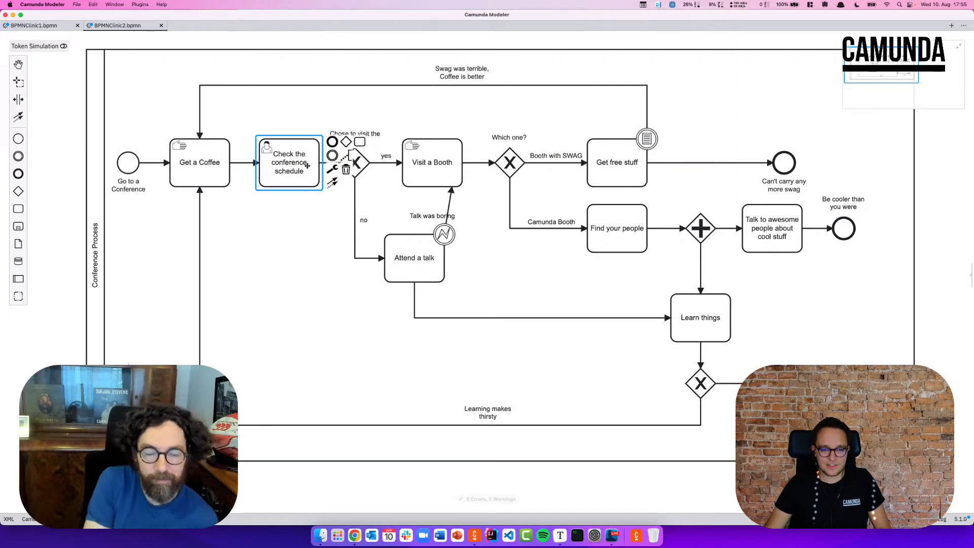
click(308, 231)
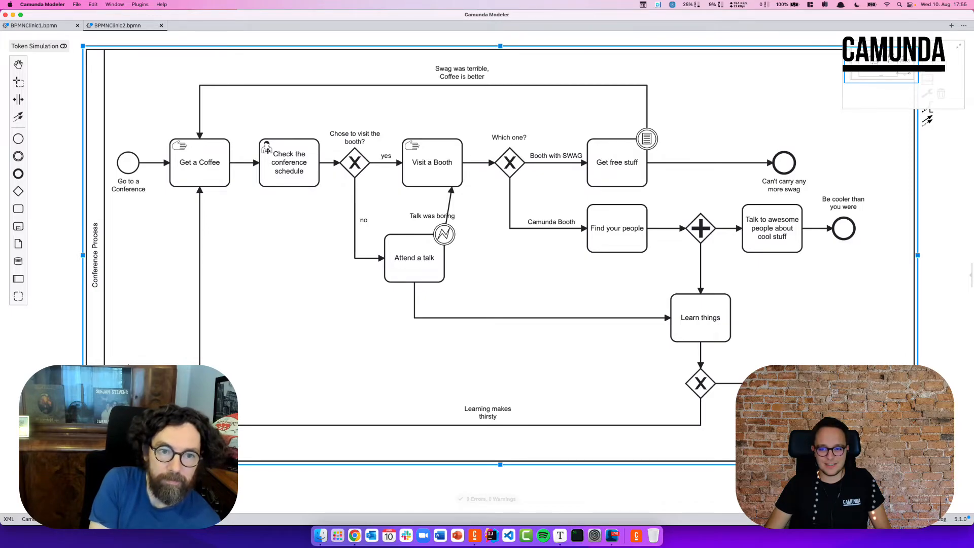
click(349, 163)
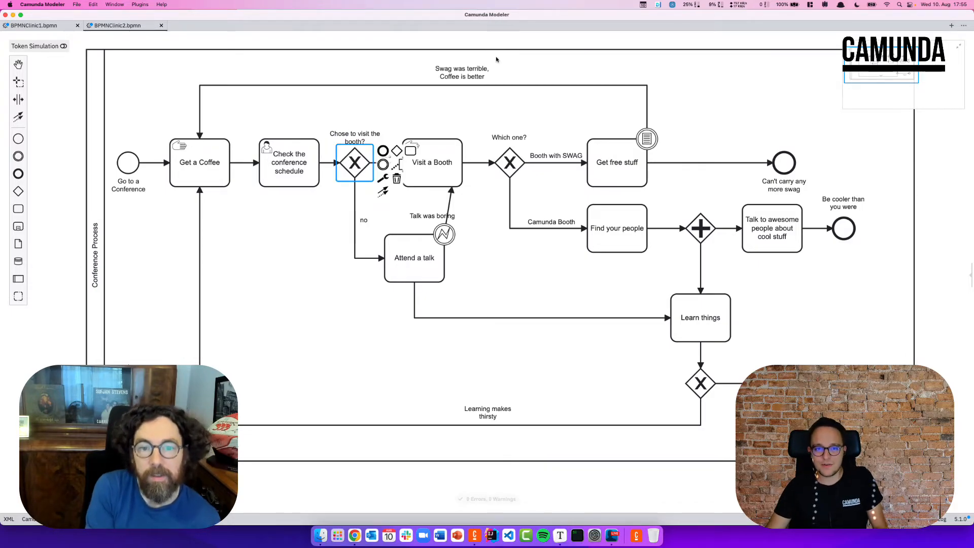
click(496, 199)
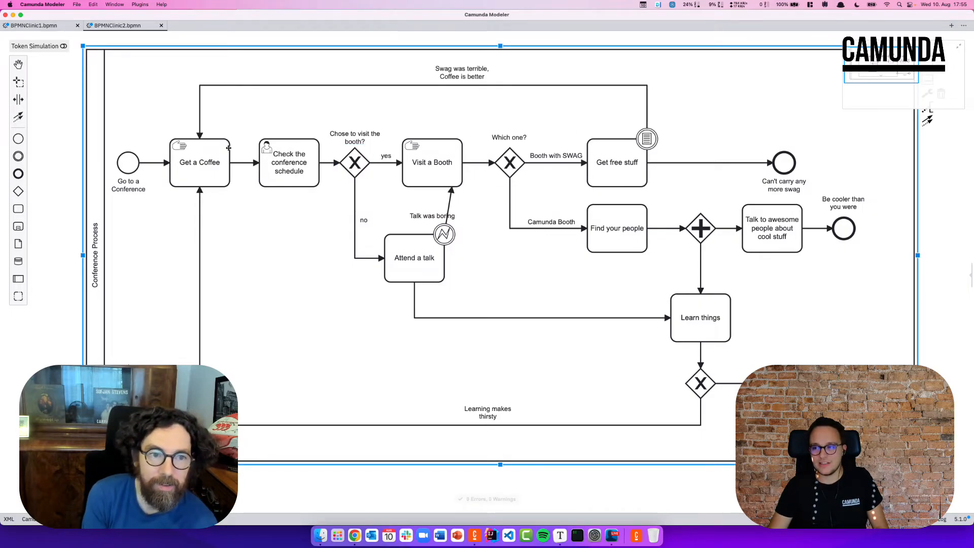
click(63, 47)
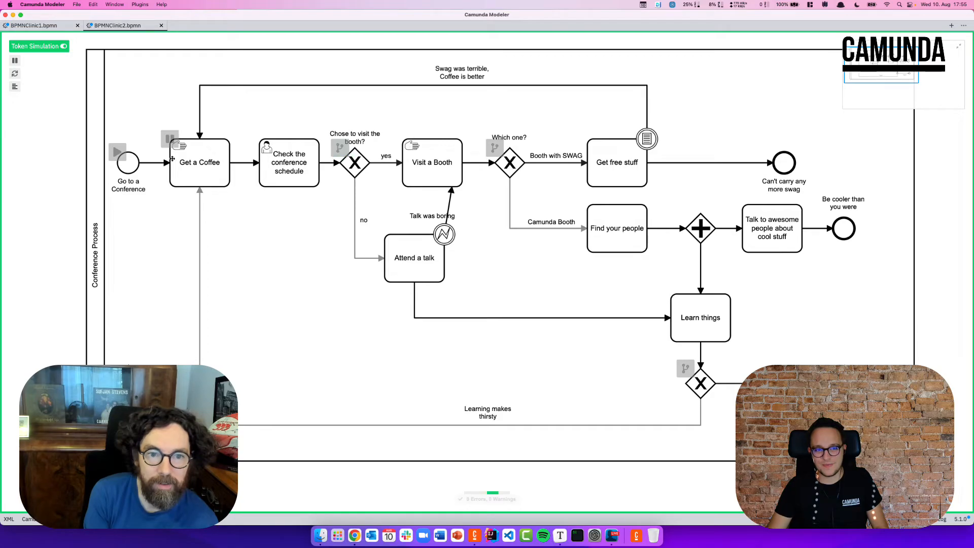
Step: Start a token at Go to a Conference and switch the "Which one?" gateway to the Camunda Booth path
click(117, 152)
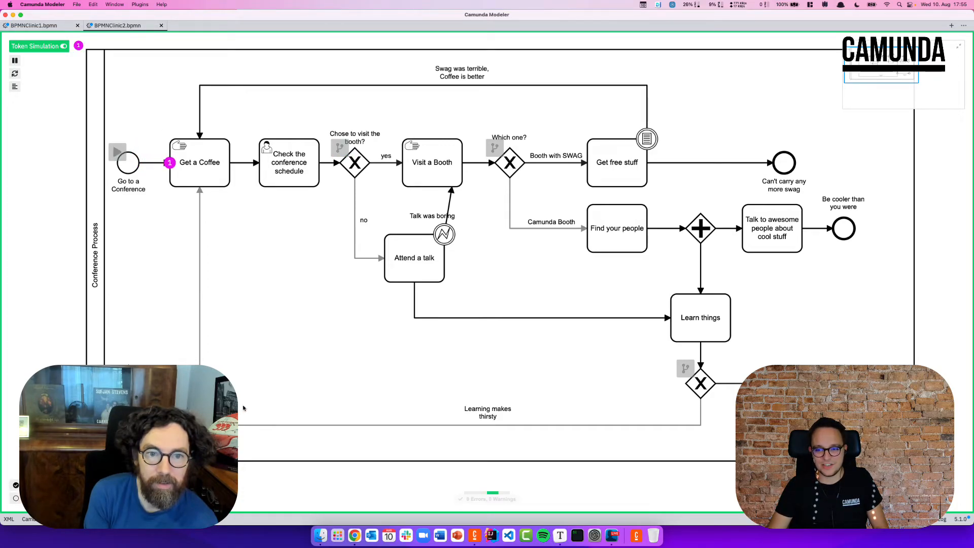
click(495, 149)
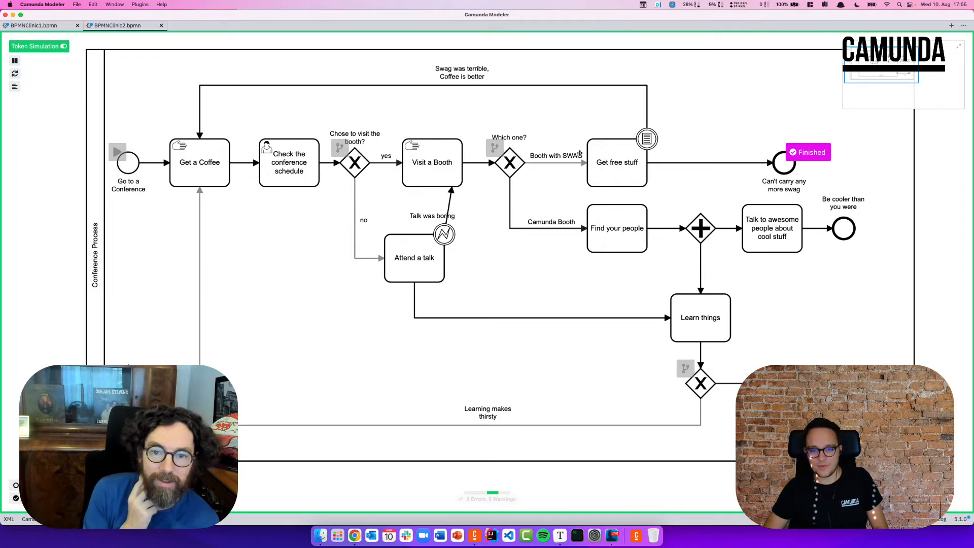
mouse_move(638, 239)
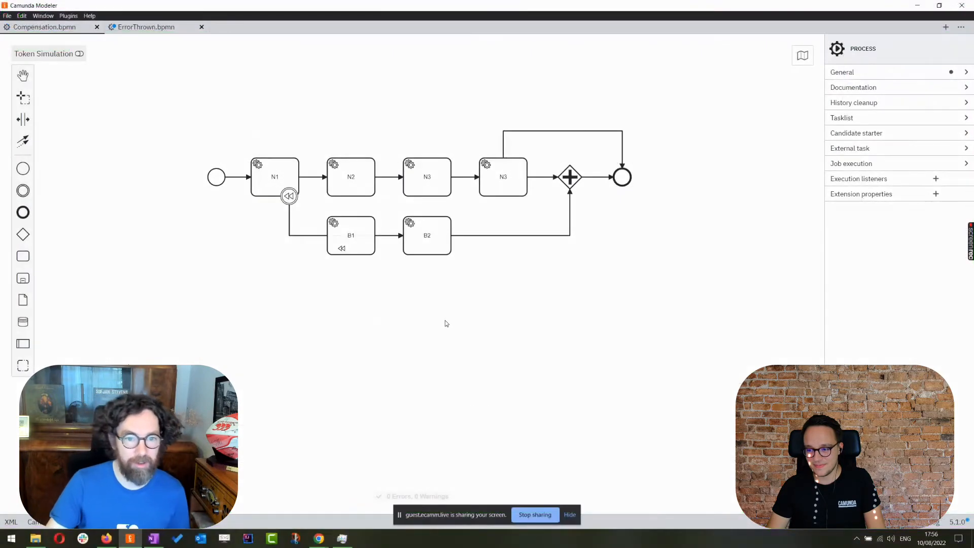
Step: Examine the start event, task N1 and its compensation boundary event in Compensation.bpmn
drag(446, 321, 479, 372)
ctrl+scroll(456, 346, up, 4)
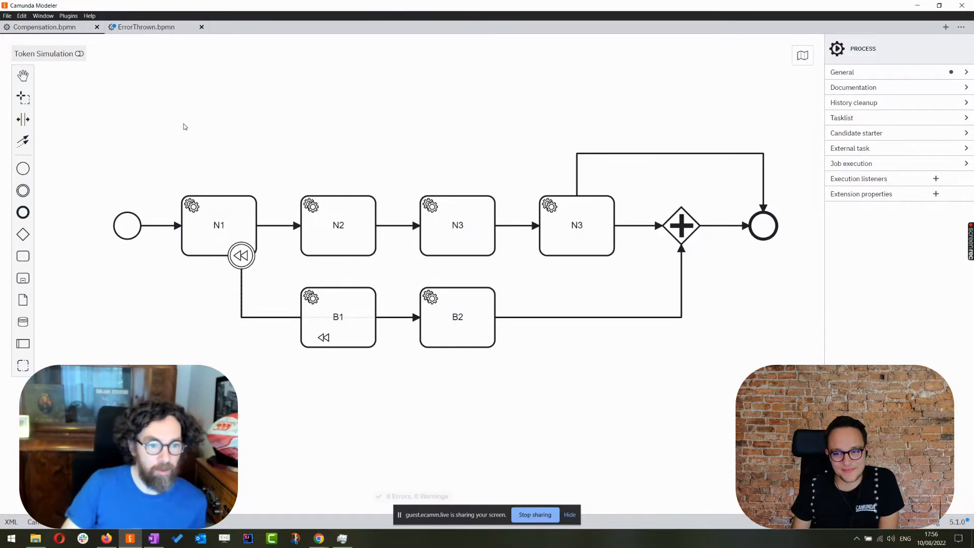
click(131, 217)
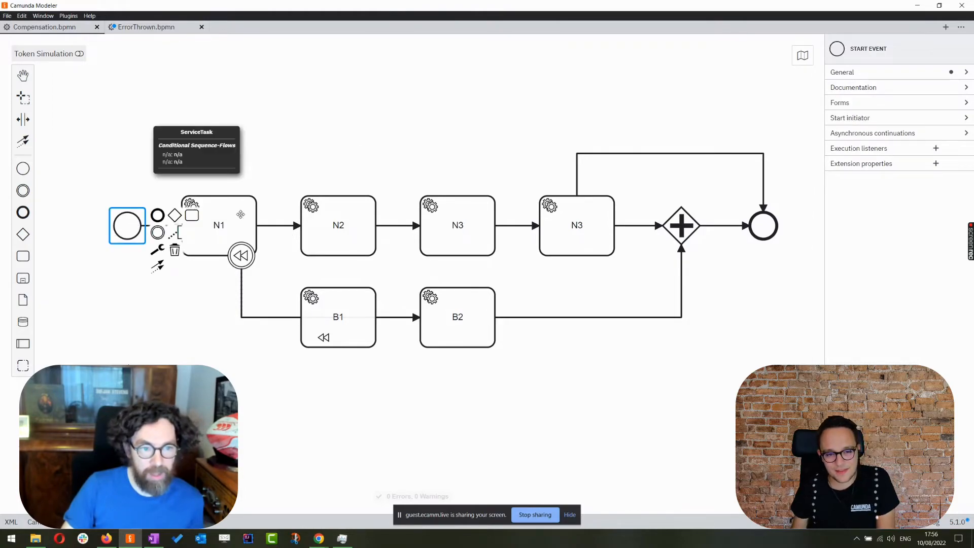
click(234, 225)
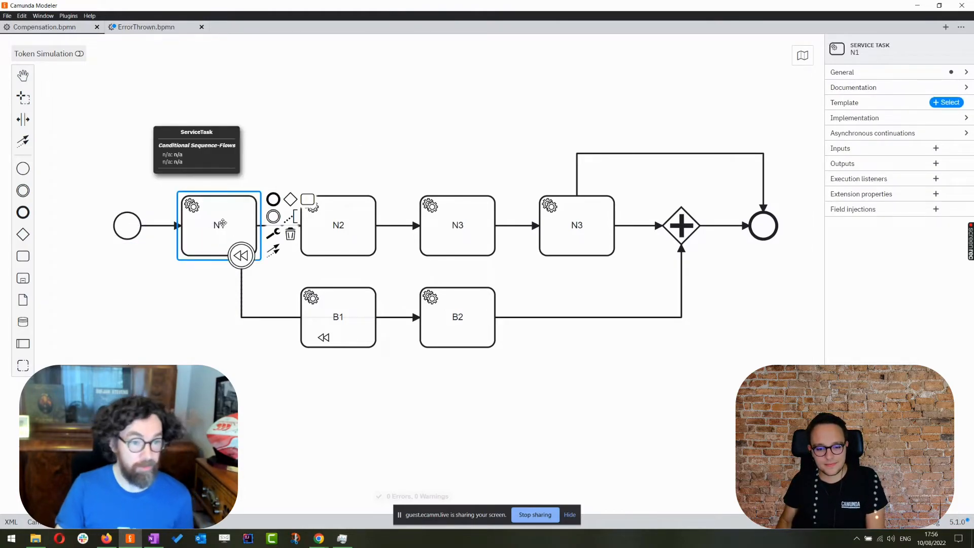
click(246, 256)
mouse_move(229, 256)
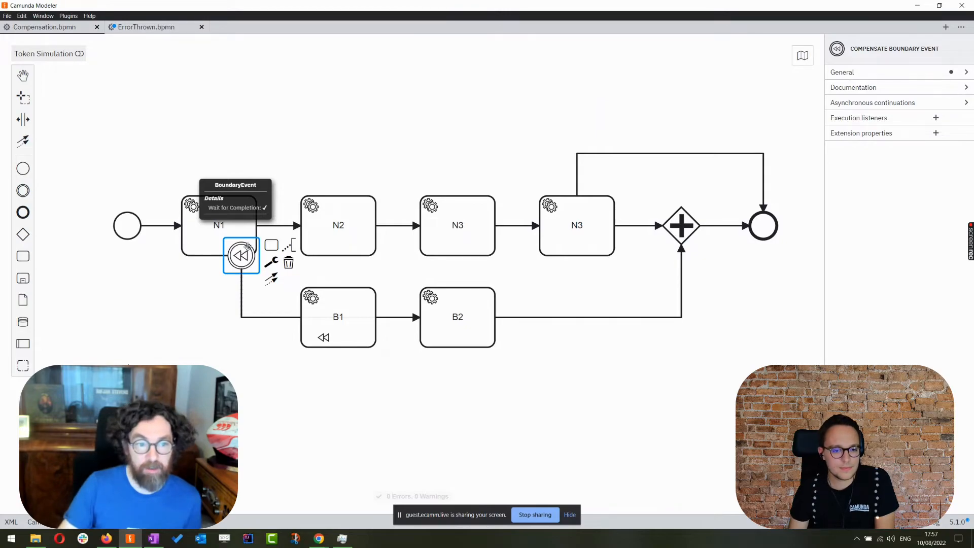
click(204, 235)
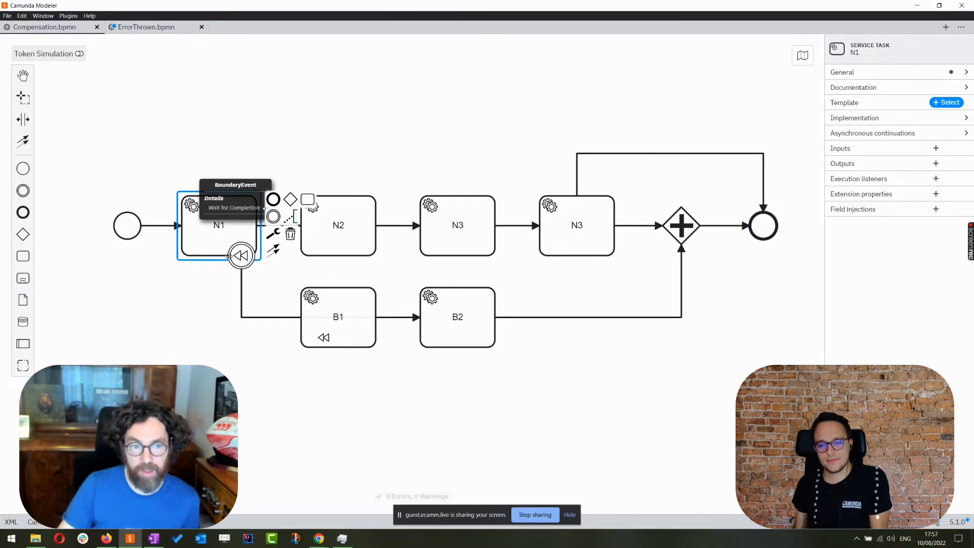
click(248, 159)
Step: Examine the path from N1 through N2 and both N3 tasks to the end event and the parallel gateway
click(232, 224)
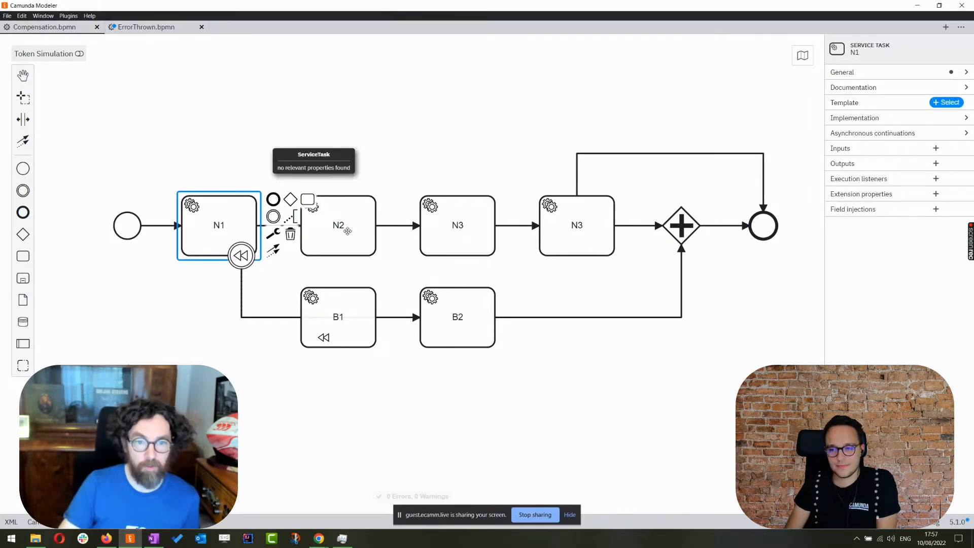
click(346, 230)
click(458, 227)
click(583, 248)
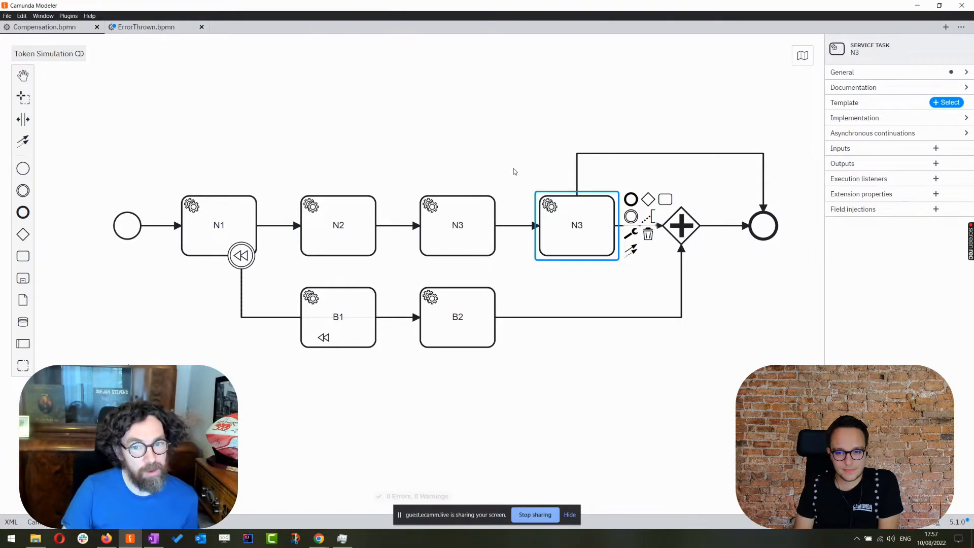
click(531, 167)
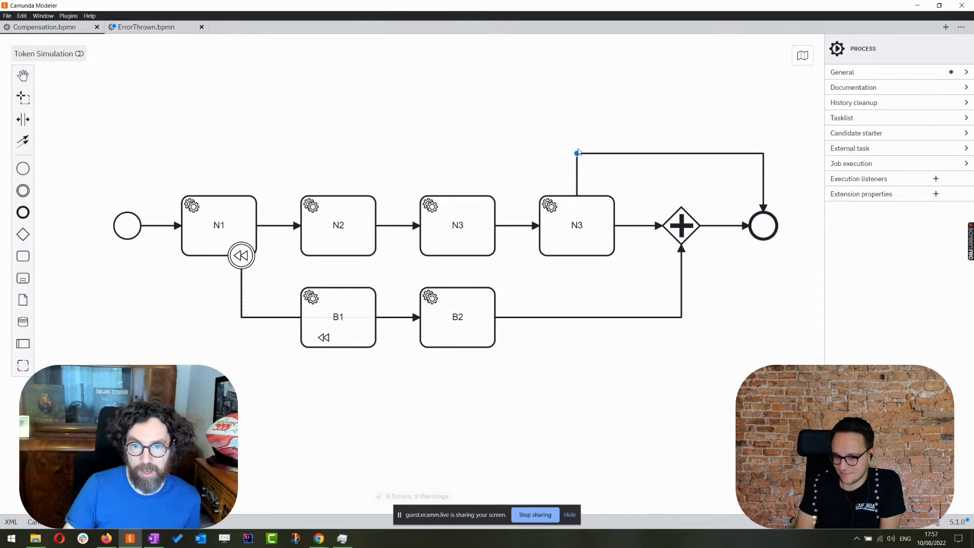
click(766, 230)
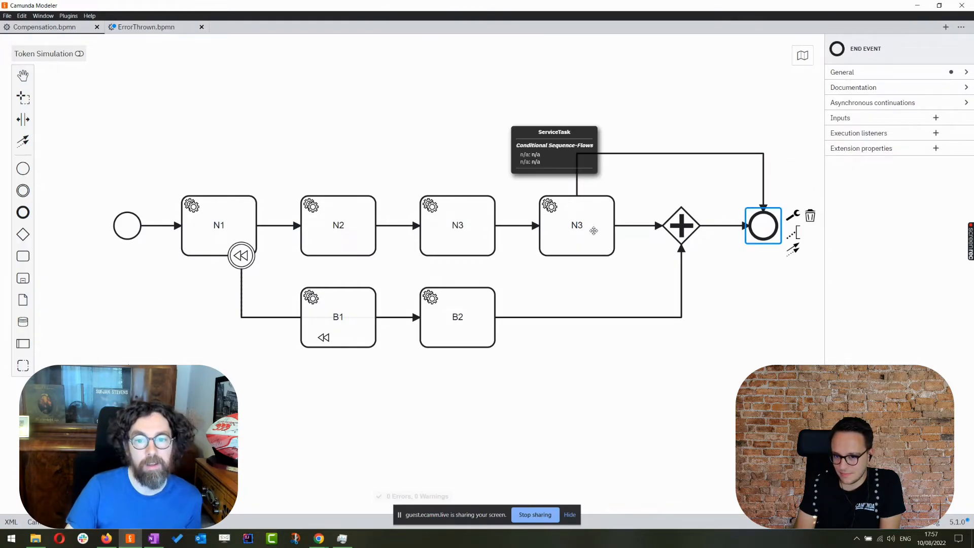
click(594, 230)
click(673, 221)
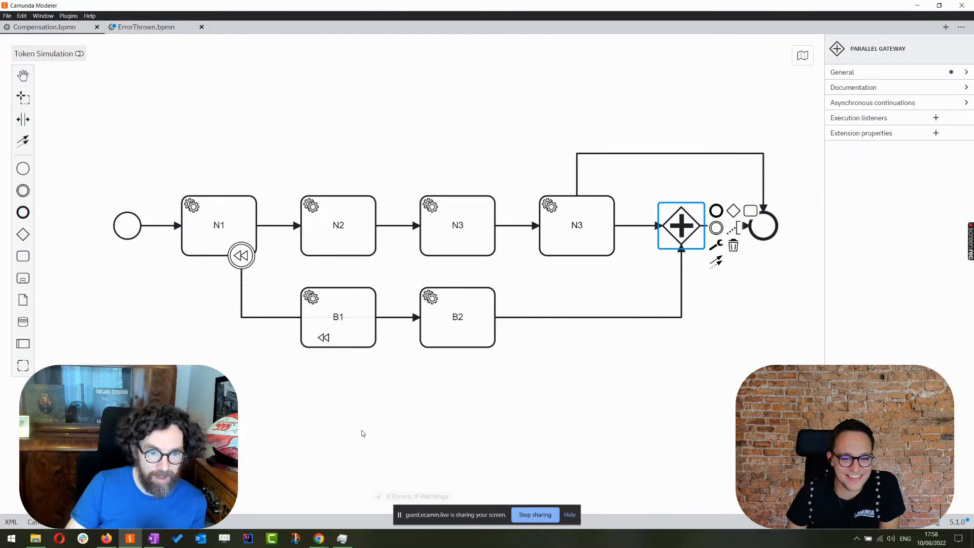
Step: Move task B1 down off the hidden flow into B2, and bend that flow upward into a diagonal from N1
drag(363, 381, 345, 328)
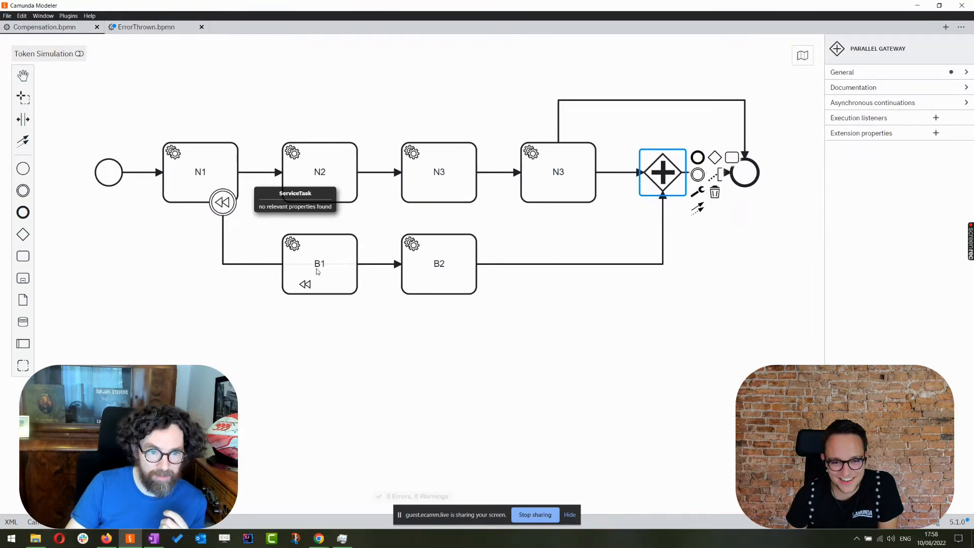
drag(316, 262, 316, 325)
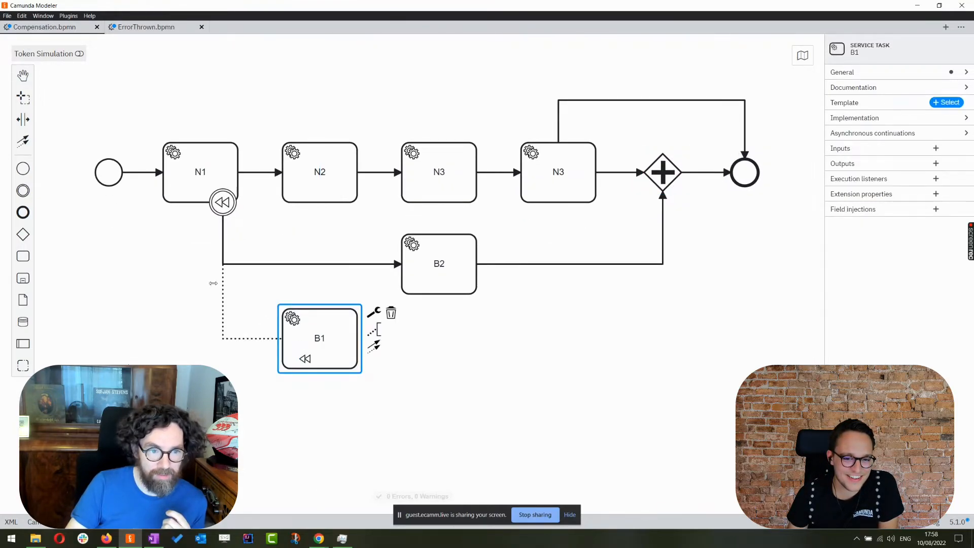
click(226, 202)
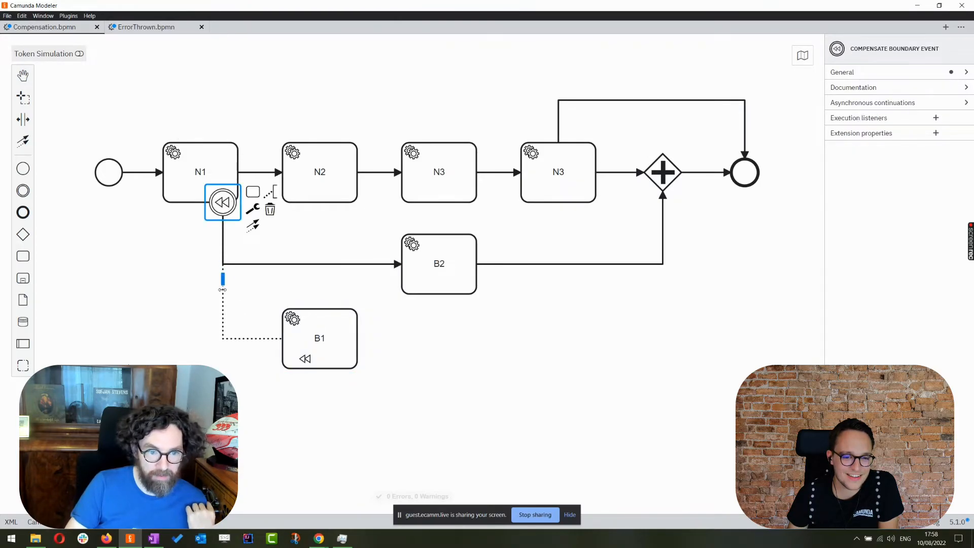
click(263, 264)
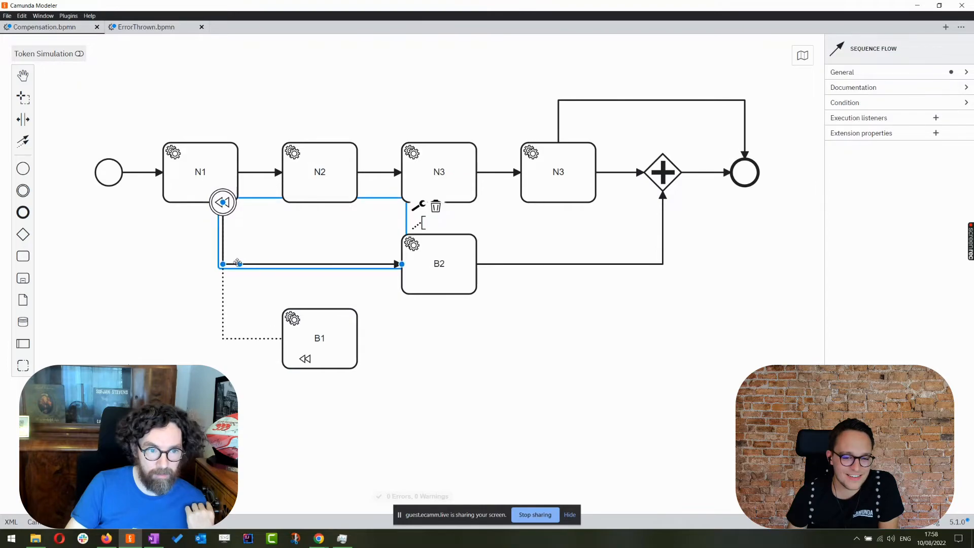
drag(223, 263, 305, 233)
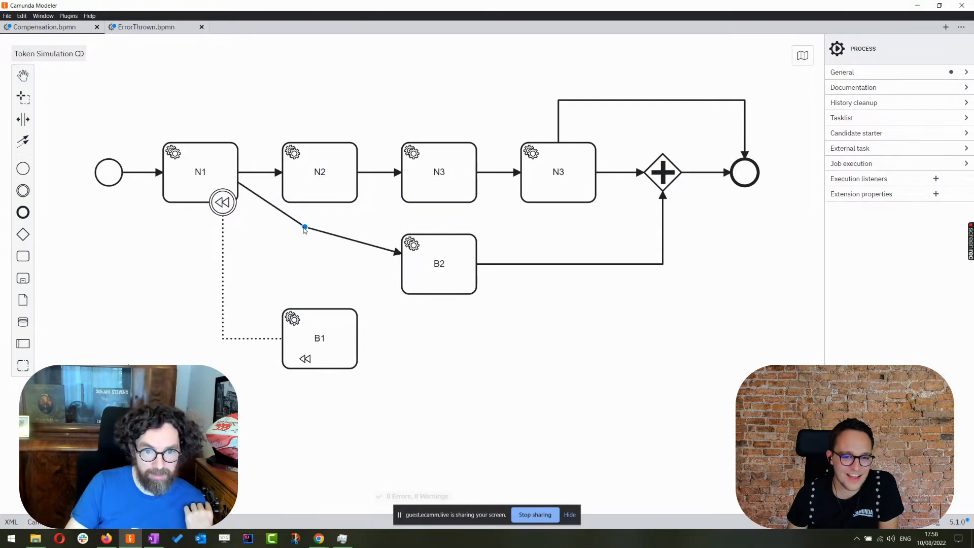
click(205, 165)
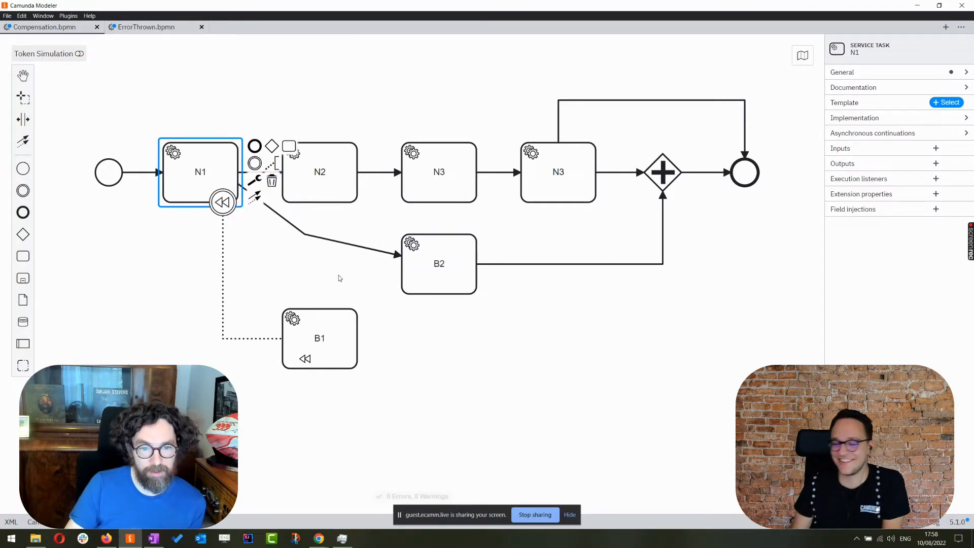
click(347, 264)
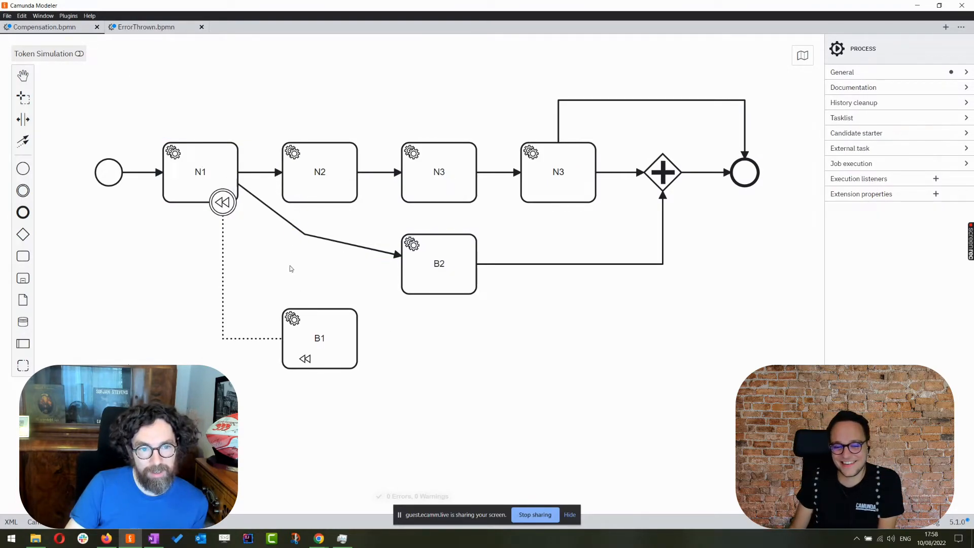
Step: Move B1 up closer beneath N2 and delete the sequence flow from N1 to B2
drag(323, 354, 312, 308)
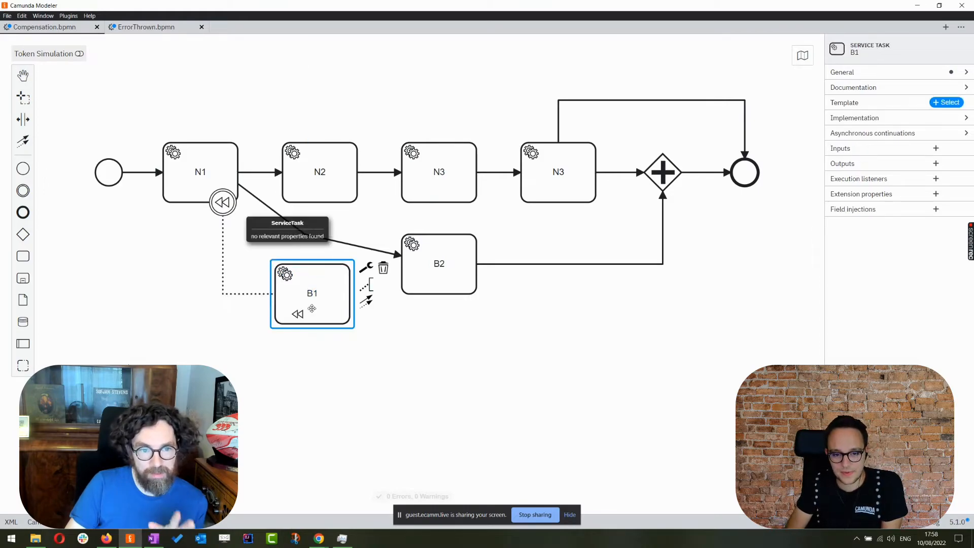
click(222, 202)
click(313, 305)
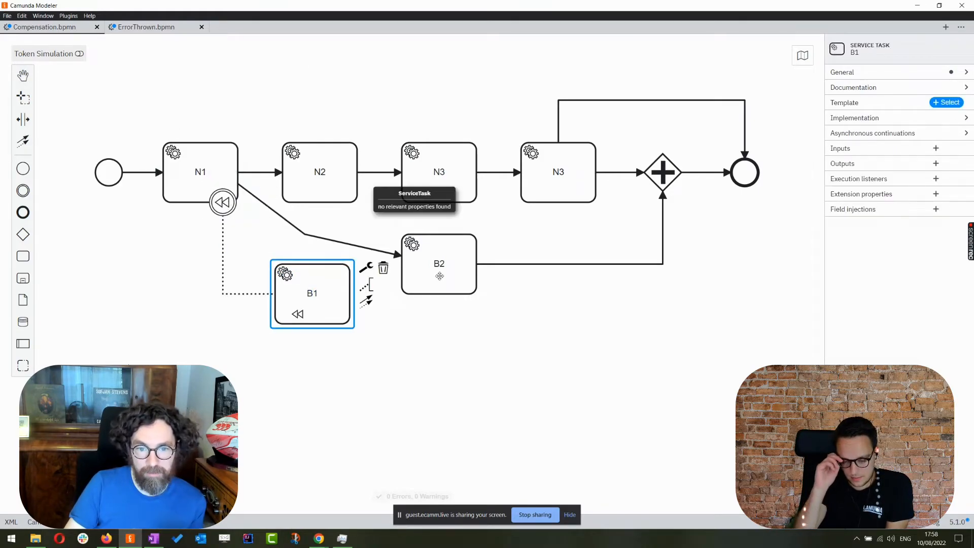
click(436, 276)
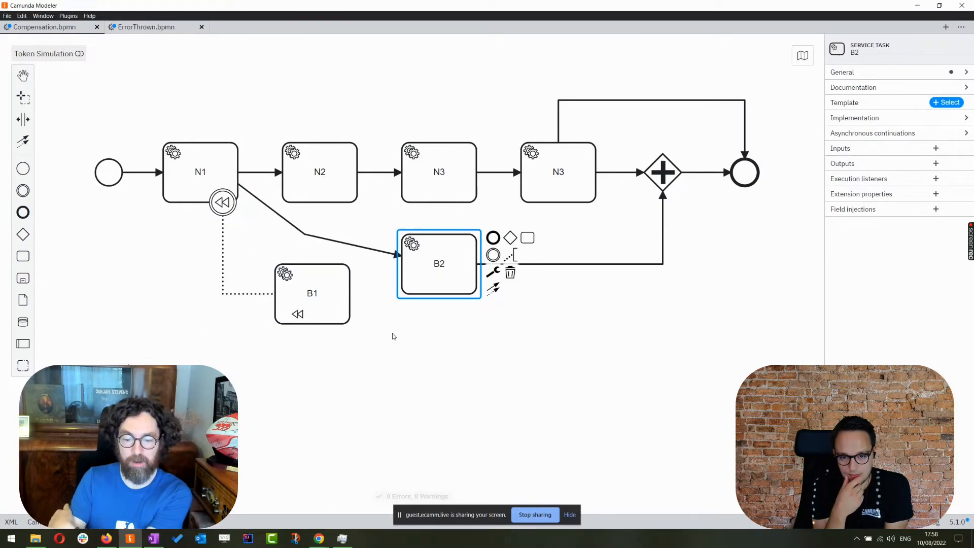
click(330, 240)
click(435, 187)
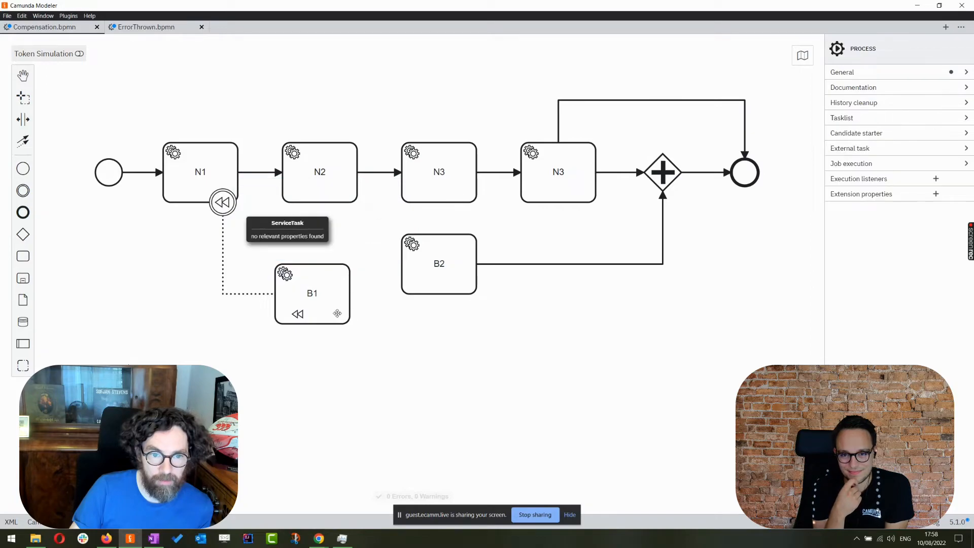
Step: Try to connect B1 to B2, and move B1 up just beneath N2
click(304, 294)
drag(366, 300, 464, 243)
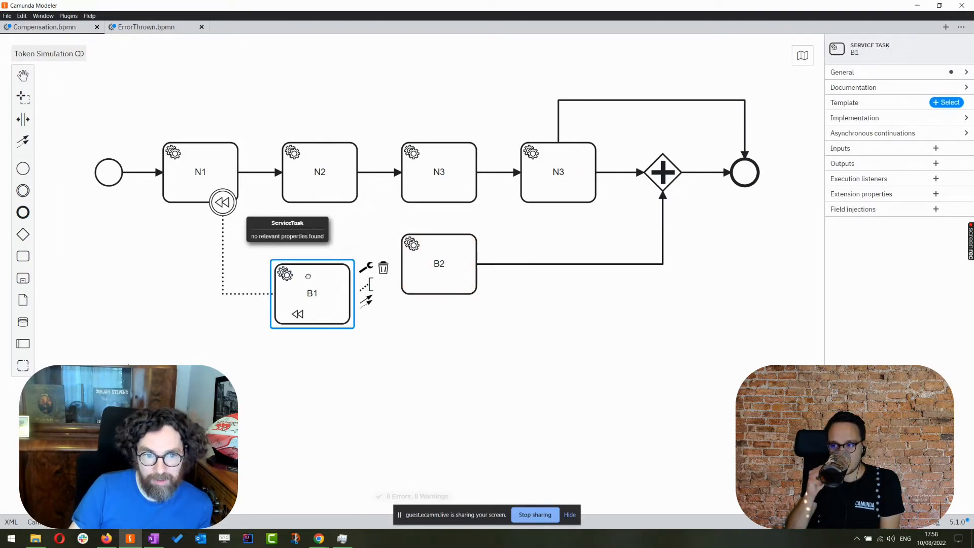
drag(313, 291, 314, 253)
Step: Connect N1 to B2 with a sequence flow routed down through the compensation event, and align B1 over that flow
click(198, 159)
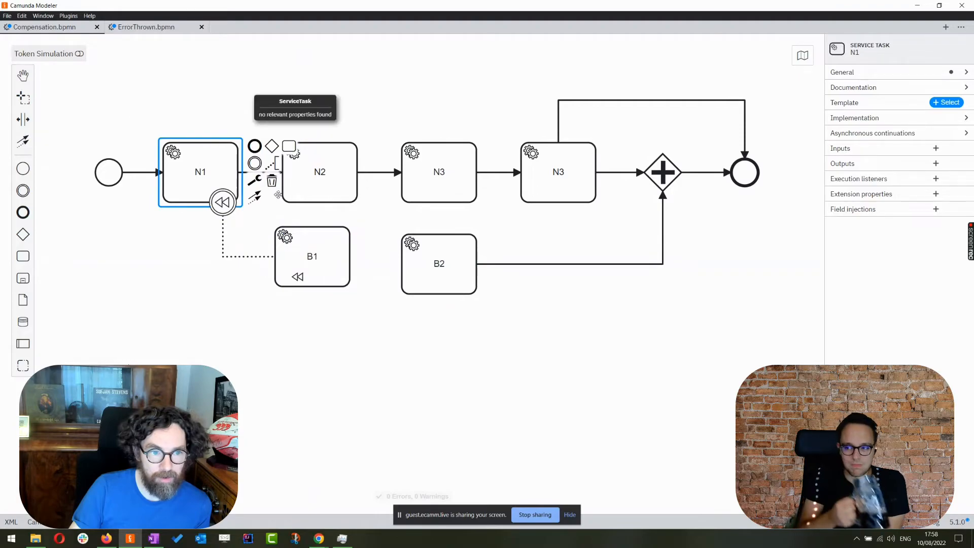
drag(256, 197, 407, 267)
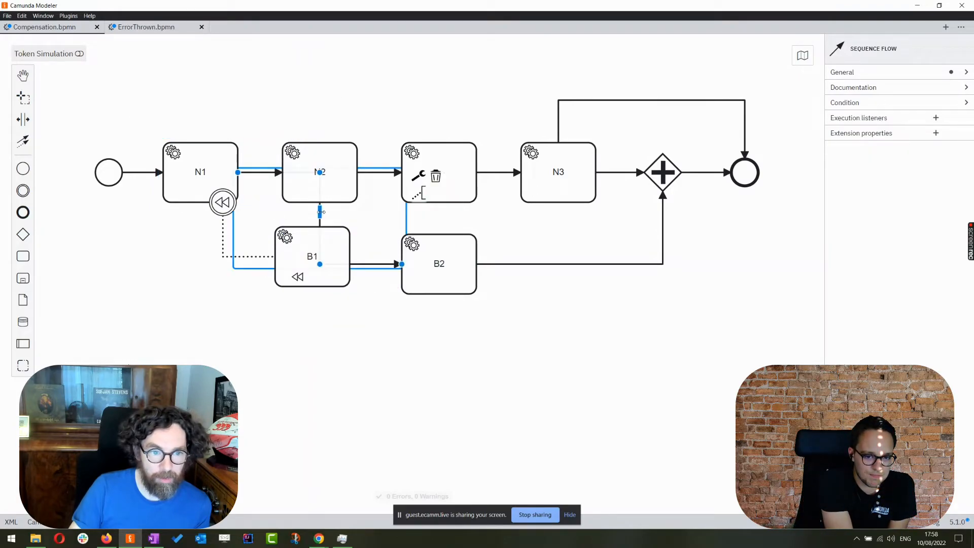
drag(320, 213, 223, 222)
drag(330, 264, 329, 269)
click(329, 265)
mouse_move(306, 235)
mouse_down()
mouse_move(313, 250)
mouse_move(306, 242)
mouse_up()
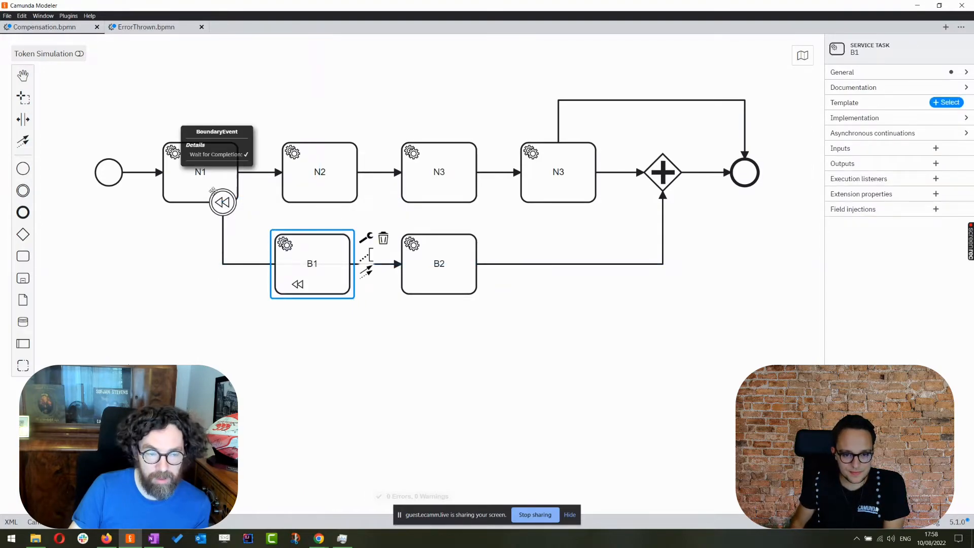
Step: Review the parallel gateway, B1 and B2, and pull the compensation association to B1 out to the lower left of N1
click(670, 175)
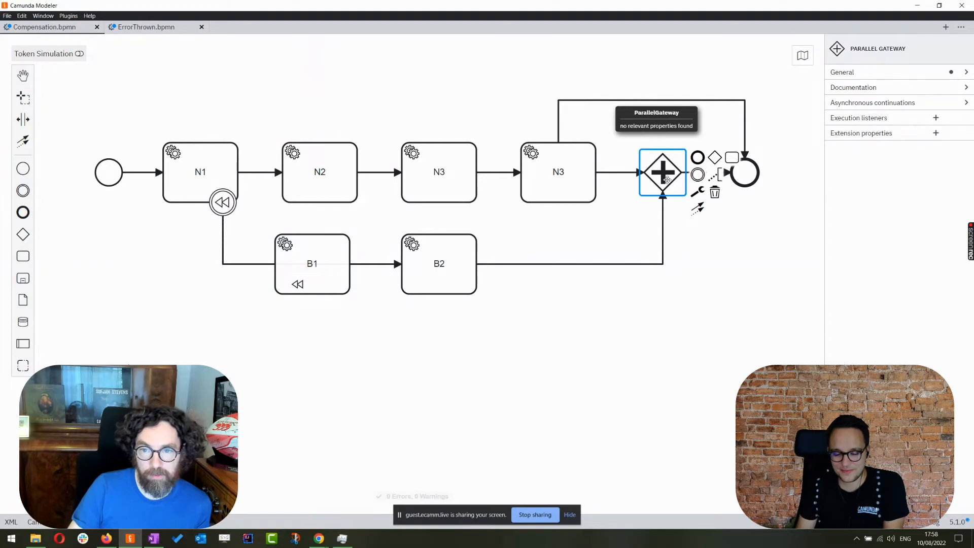
click(304, 259)
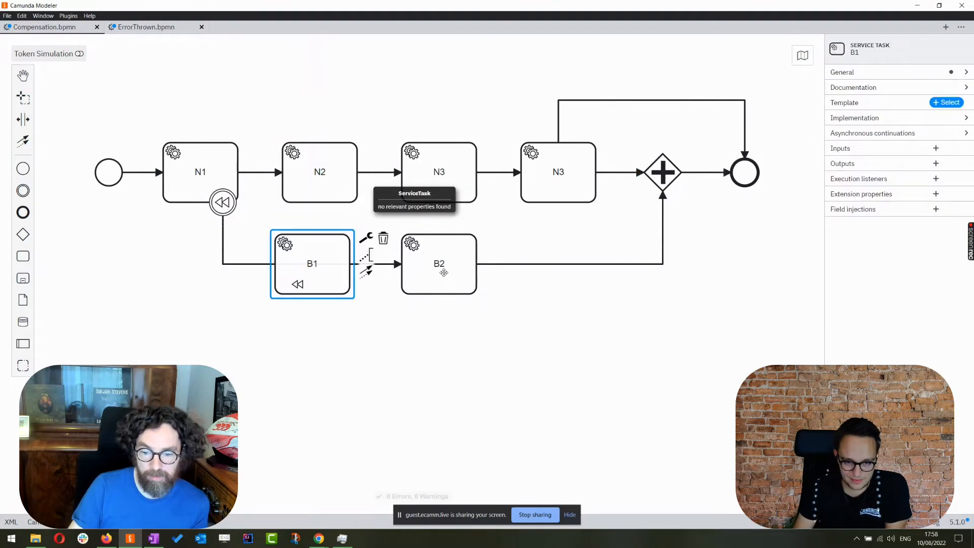
click(442, 272)
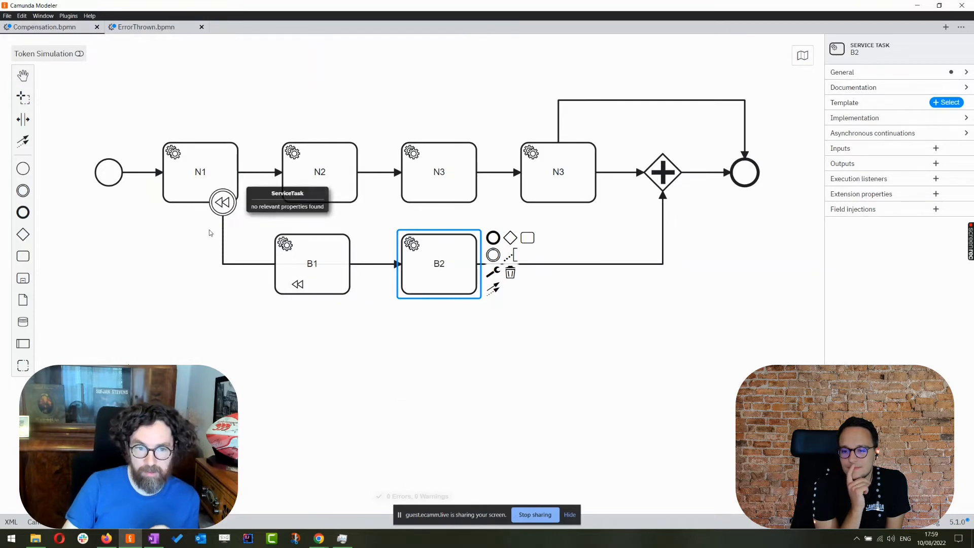
click(252, 264)
drag(252, 264, 155, 301)
Step: Delete the sequence flows from N1 to B2 and from B2 to the parallel gateway, and move B1 and B2 lower
click(228, 265)
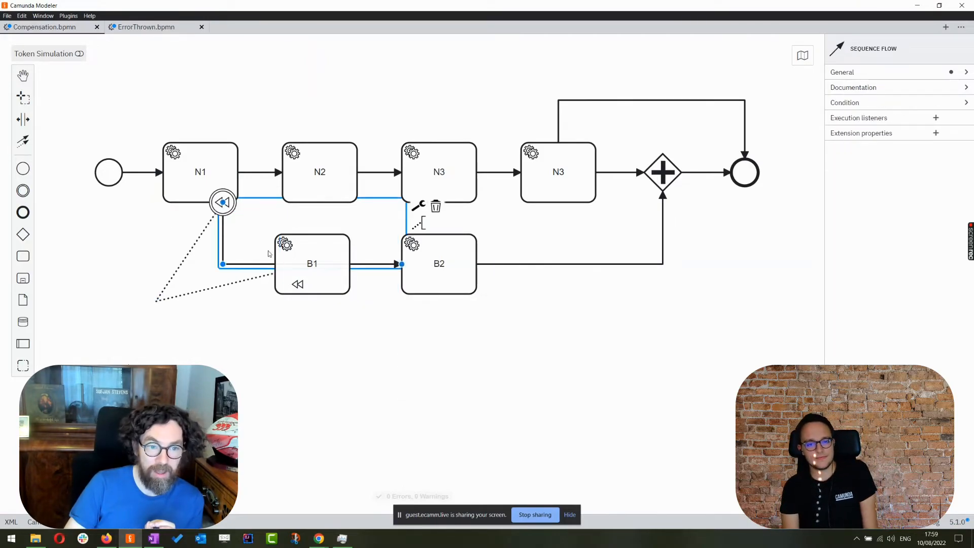
click(440, 207)
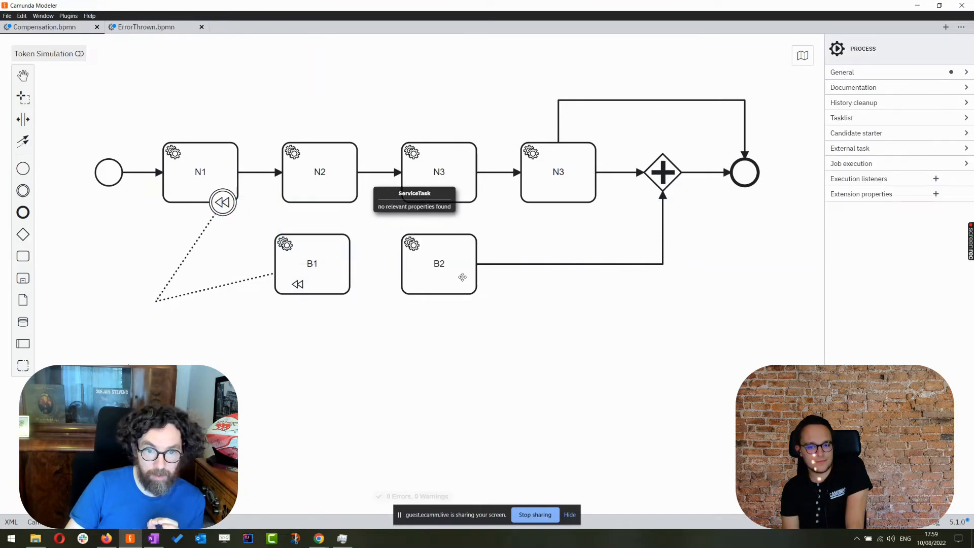
click(571, 263)
click(695, 196)
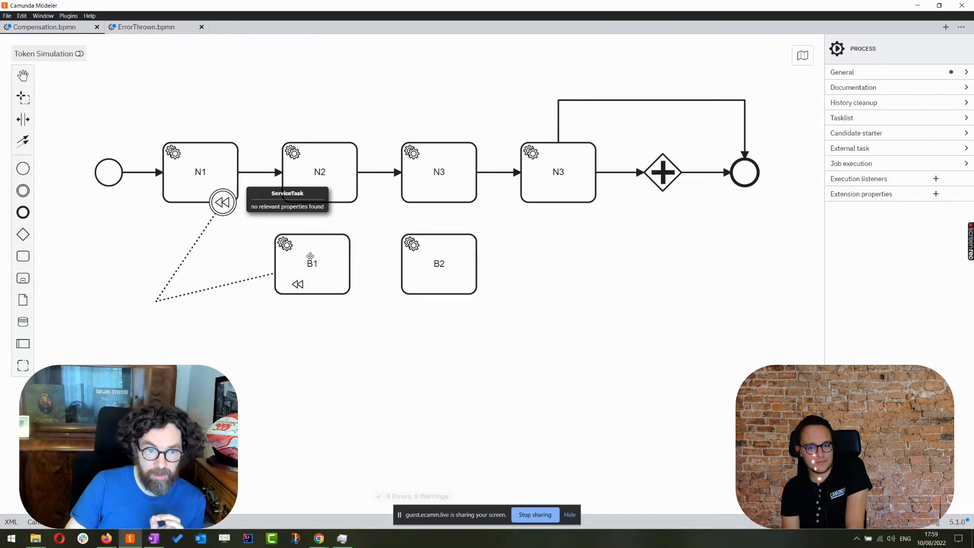
drag(312, 274, 305, 311)
drag(441, 284, 418, 321)
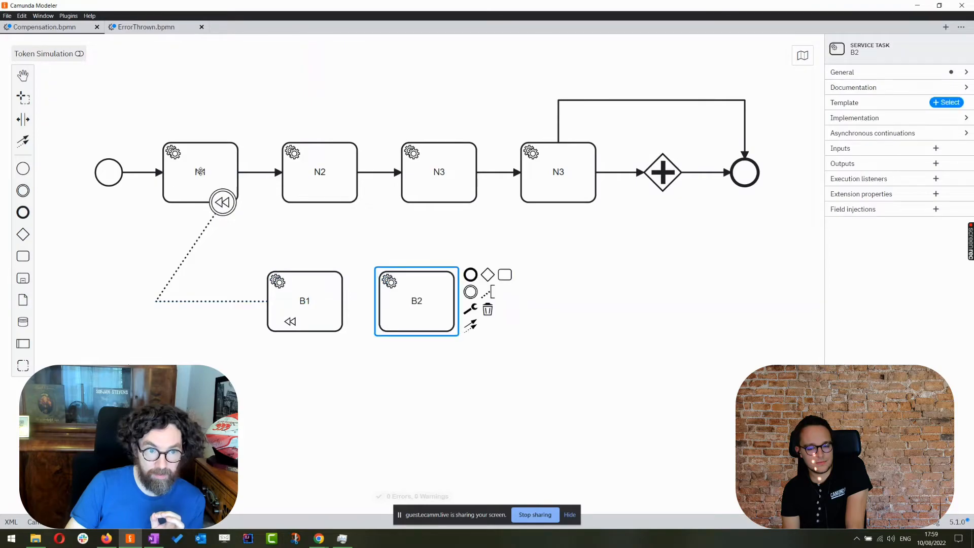
Step: Reroute N1's compensation association so it runs straight down from the boundary event and across to B1
click(205, 196)
drag(201, 299, 224, 303)
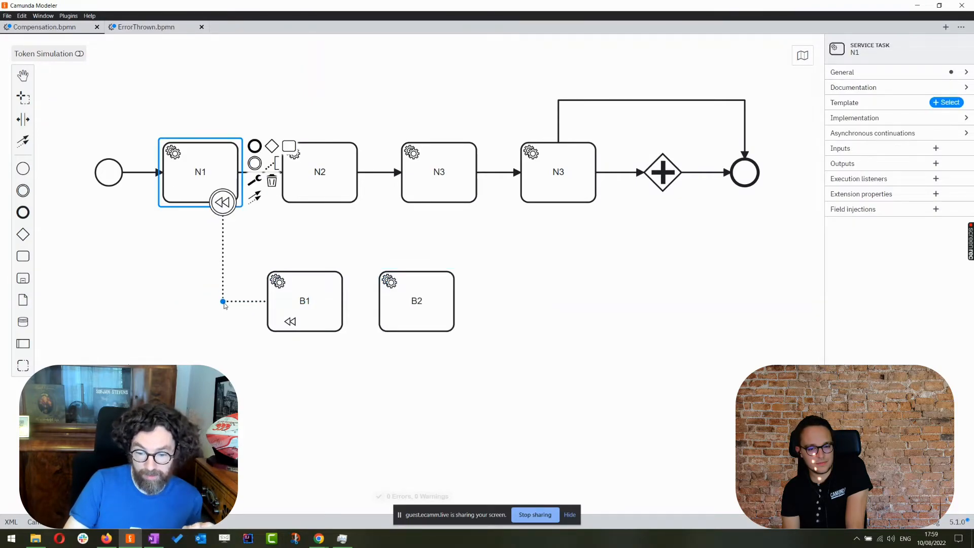
click(339, 246)
Step: Try to connect the compensation task B1 to B2
click(329, 305)
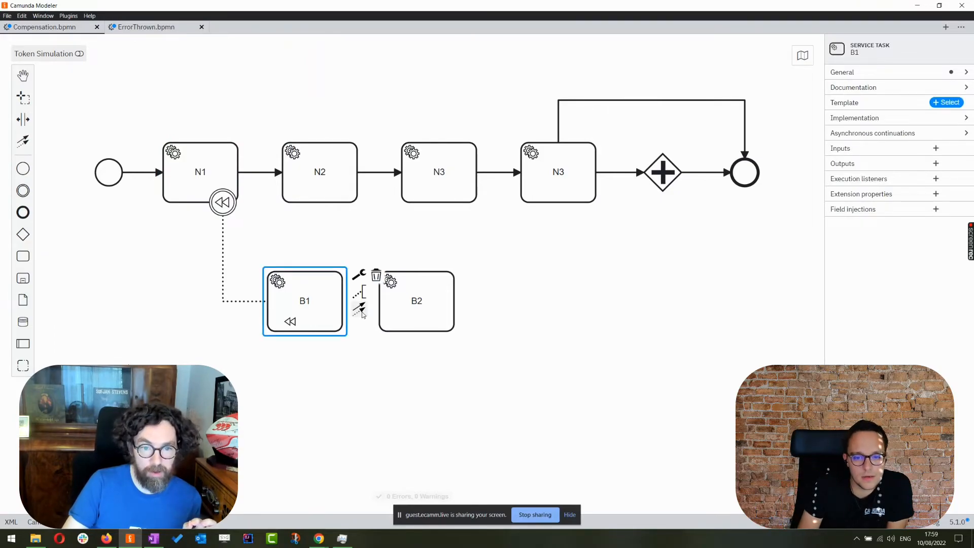
mouse_move(362, 314)
mouse_down()
mouse_move(474, 315)
mouse_move(322, 314)
mouse_up()
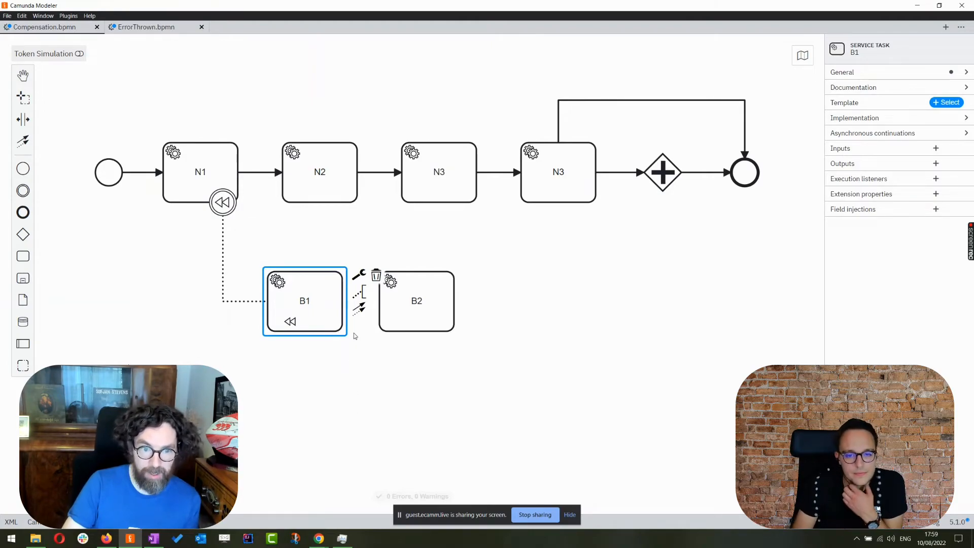
click(350, 311)
click(327, 312)
drag(359, 308, 429, 296)
click(309, 226)
click(307, 300)
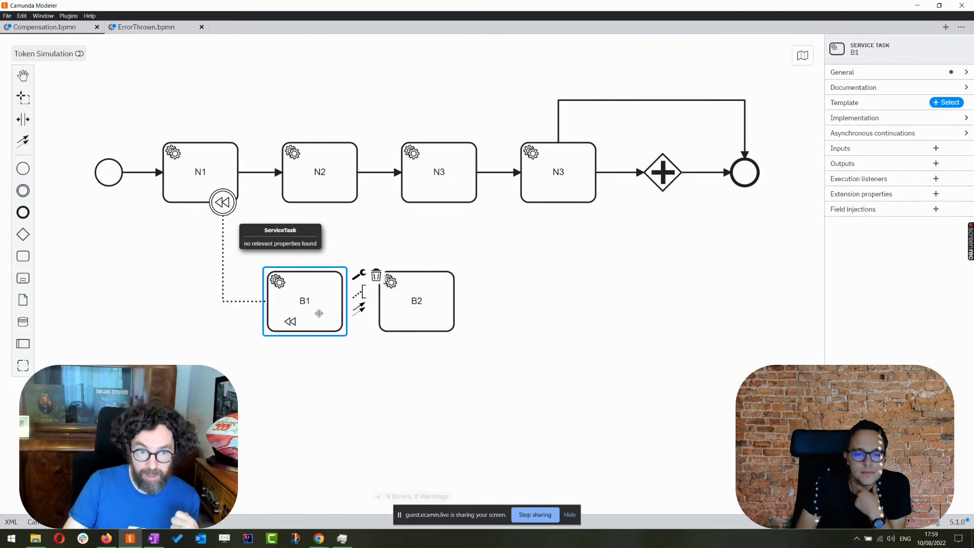
click(230, 208)
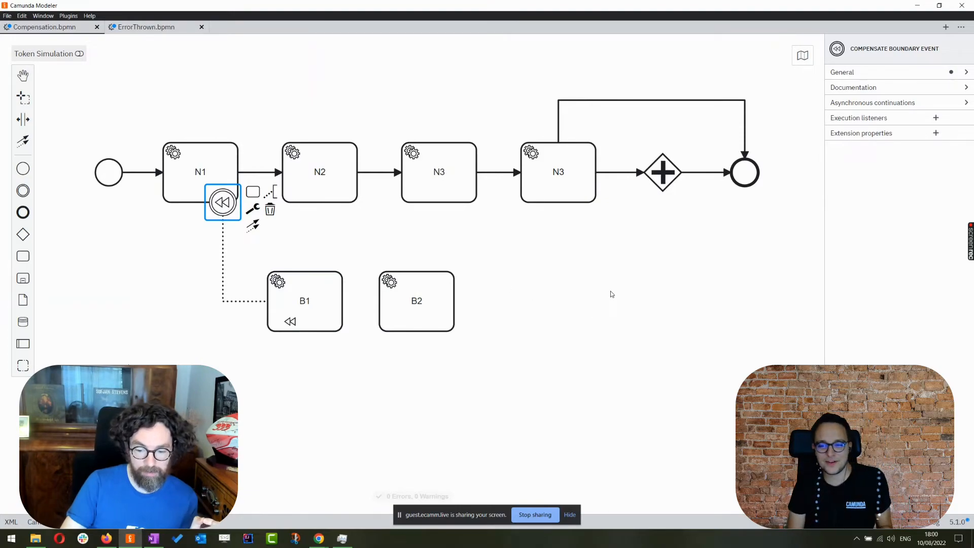
Step: Move B2 farther away beneath the last N3 task, and convert B1 into an expanded sub-process
click(419, 311)
drag(419, 302, 592, 303)
click(303, 298)
click(359, 276)
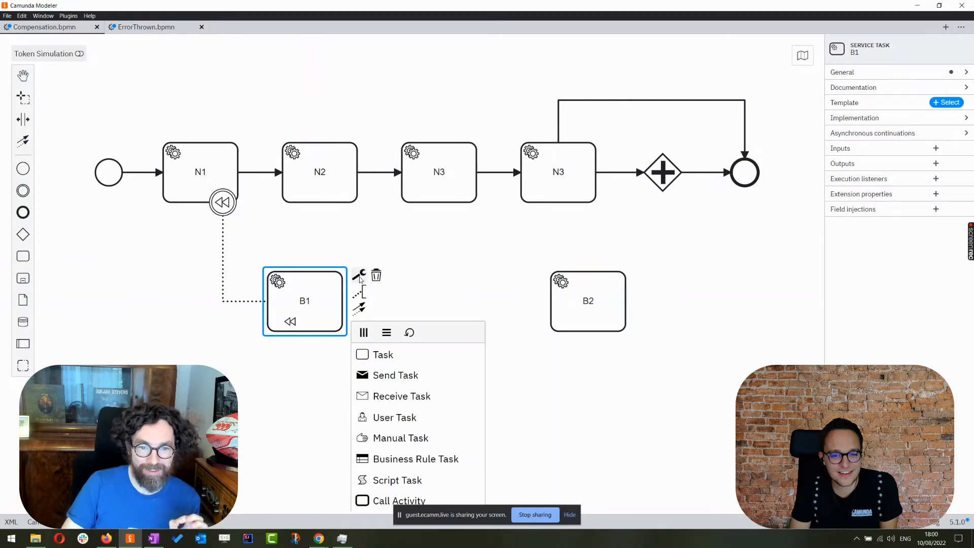
scroll(439, 451, down, 4)
scroll(353, 270, up, 2)
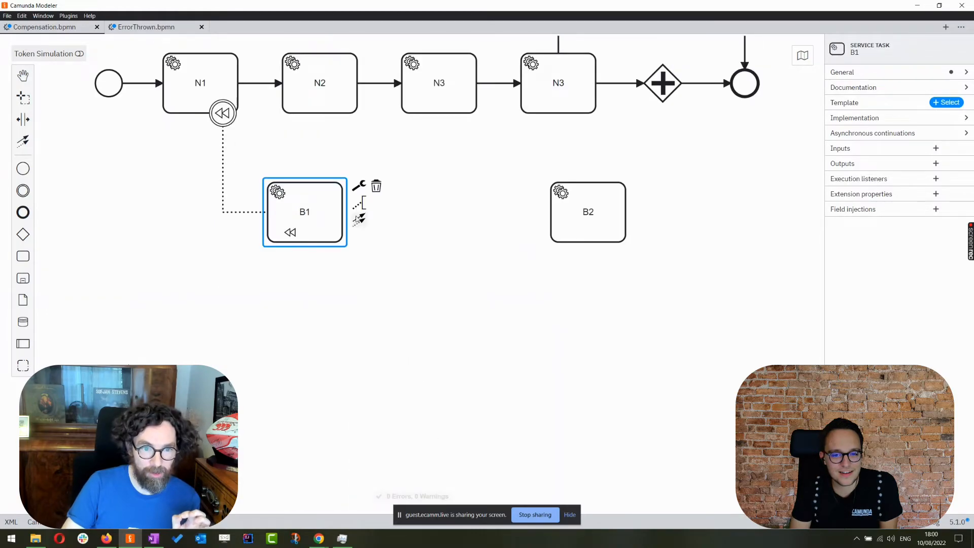
click(359, 185)
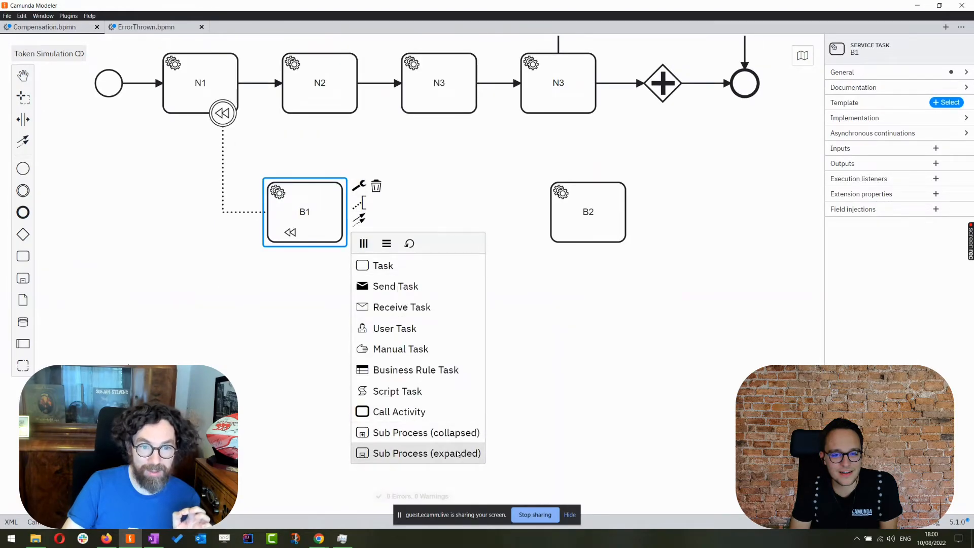
click(436, 453)
scroll(438, 317, up, 2)
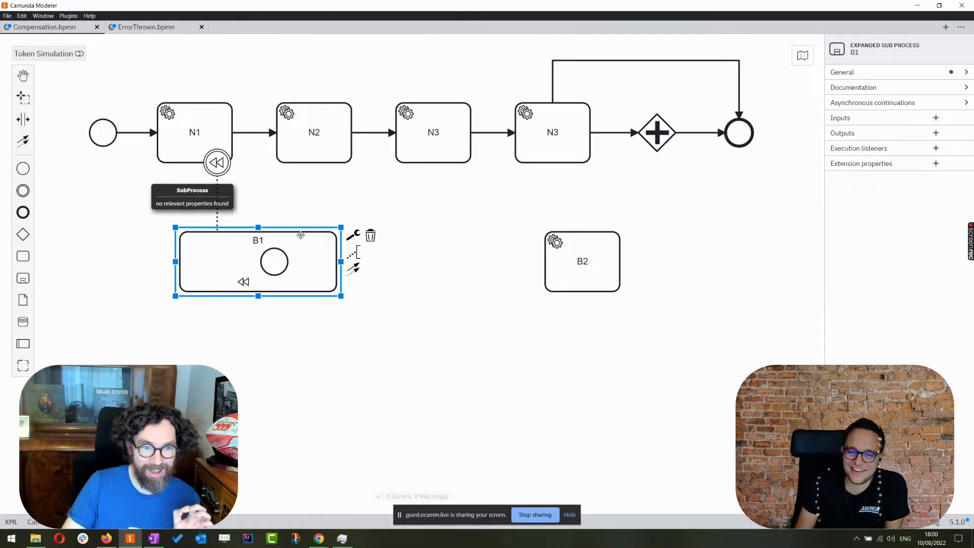
Step: Move the B1 sub-process clear of the association, enlarge it, and place its start event and B2 inside
drag(300, 239, 405, 262)
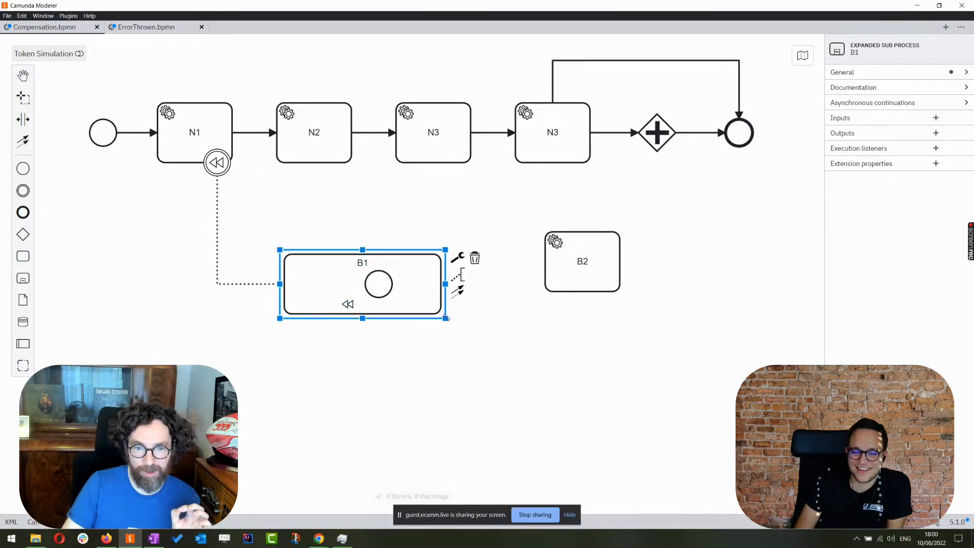
drag(445, 318, 575, 410)
drag(377, 294, 335, 337)
click(602, 249)
drag(602, 248, 520, 323)
Step: Append a task to the sub-process's start event, and line up the start event, task and B2 in a row
click(337, 329)
click(403, 318)
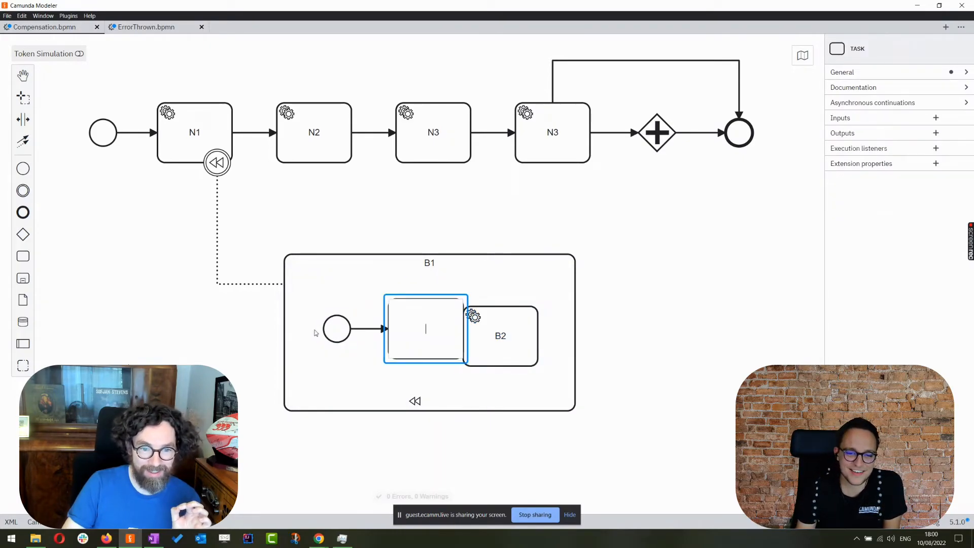
drag(345, 332, 322, 336)
drag(436, 335, 399, 334)
drag(478, 332, 485, 326)
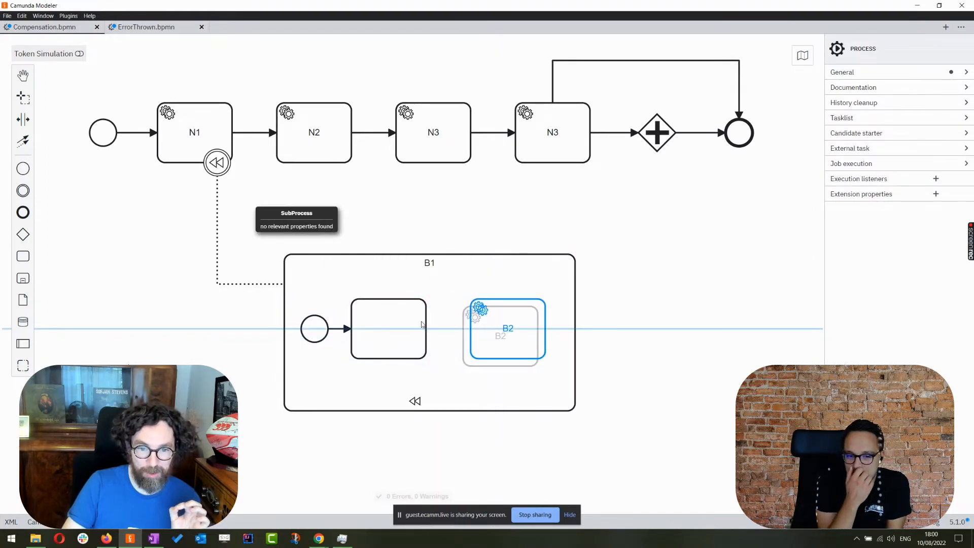
Step: Connect the unnamed task to B2 with a sequence flow and change it to a service task
click(420, 325)
click(442, 354)
click(492, 337)
click(409, 325)
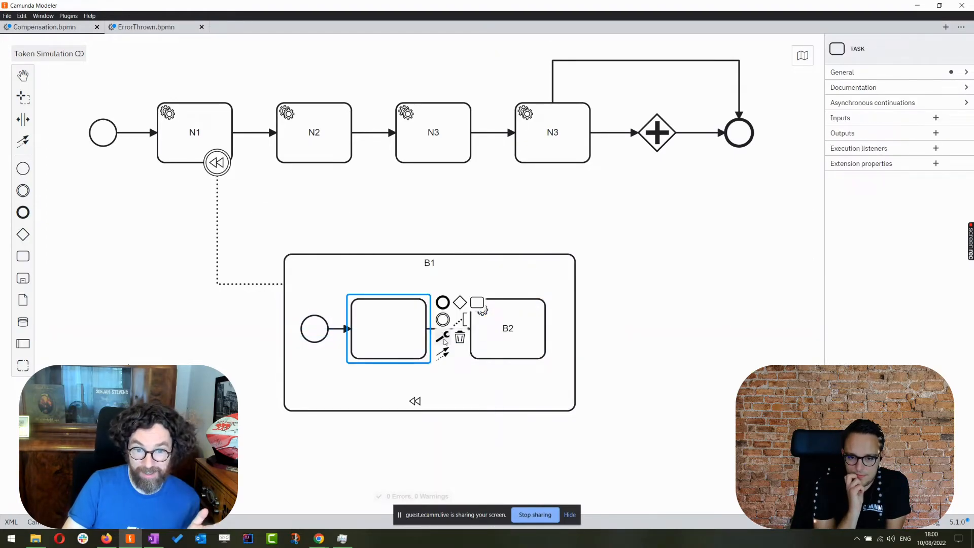
click(445, 338)
click(502, 322)
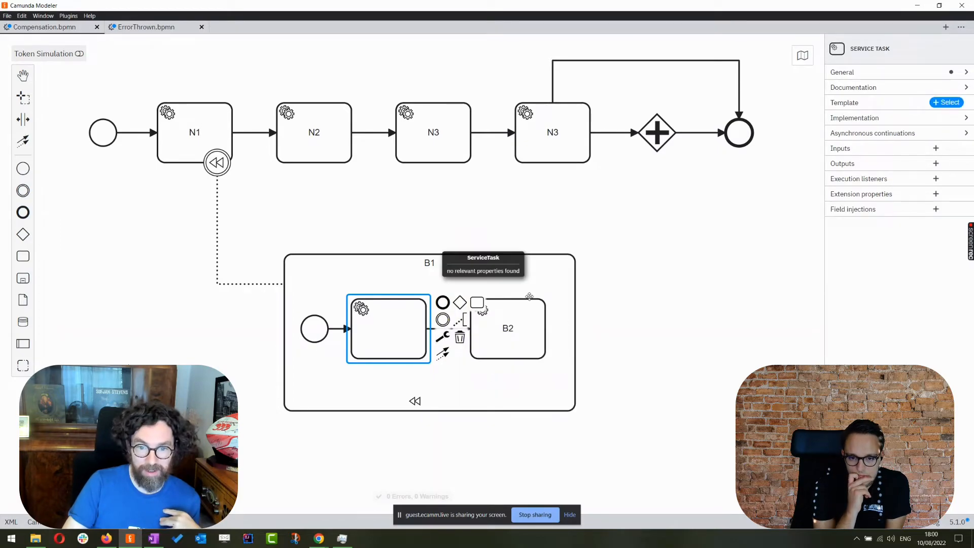
Step: Append an end event after B2 and name the first service task in the sub-process BQ
click(529, 299)
click(560, 302)
double_click(410, 331)
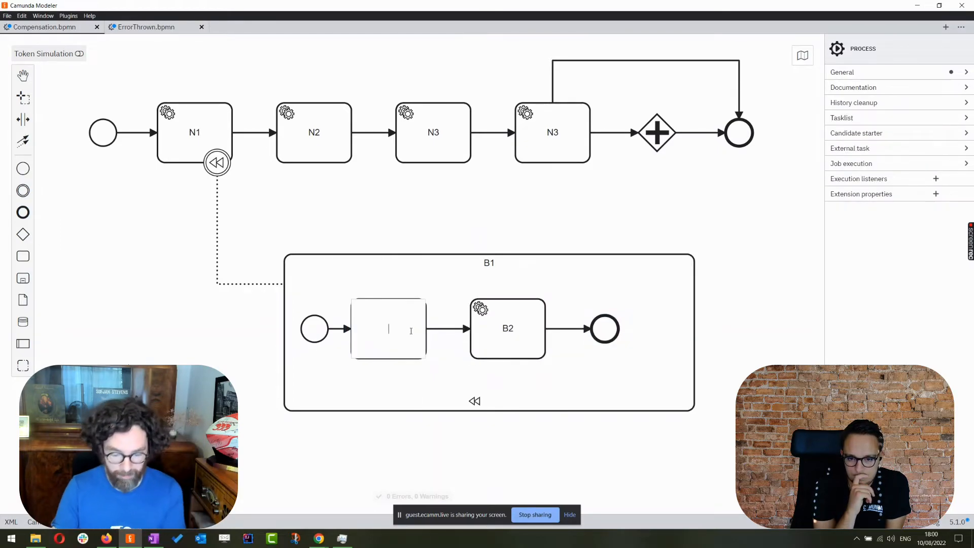
text(BQ)
key(Return)
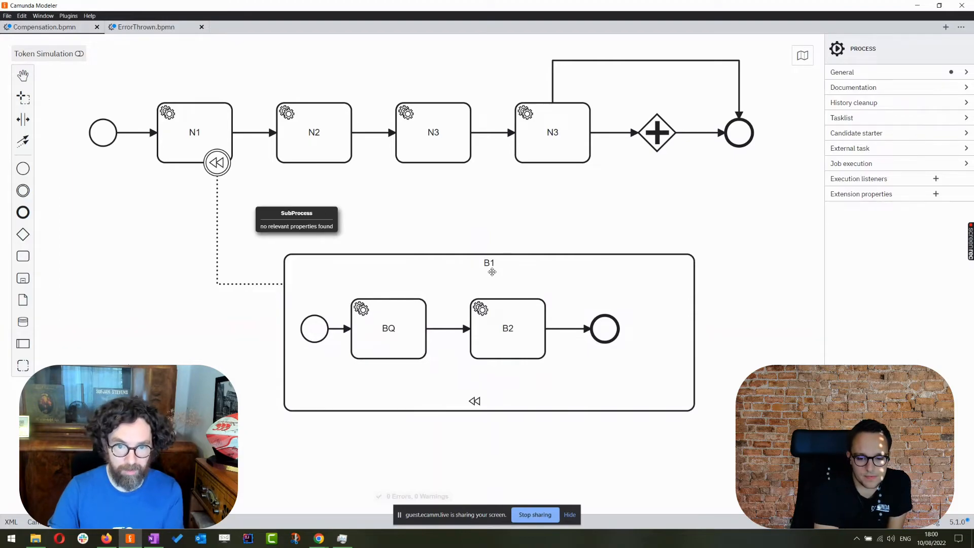
Step: Rename the expanded sub-process "B1 and B2"
double_click(492, 272)
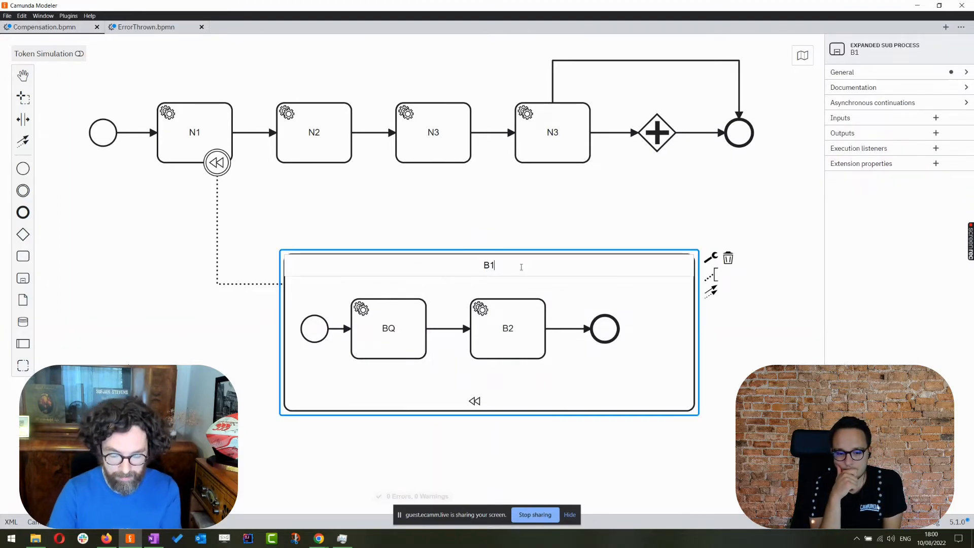
text(and B2)
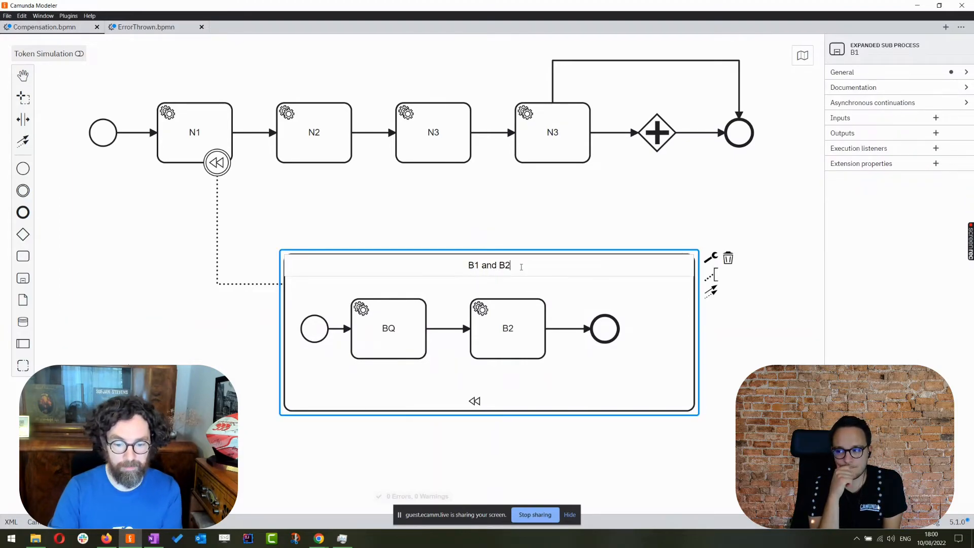
key(Return)
click(537, 209)
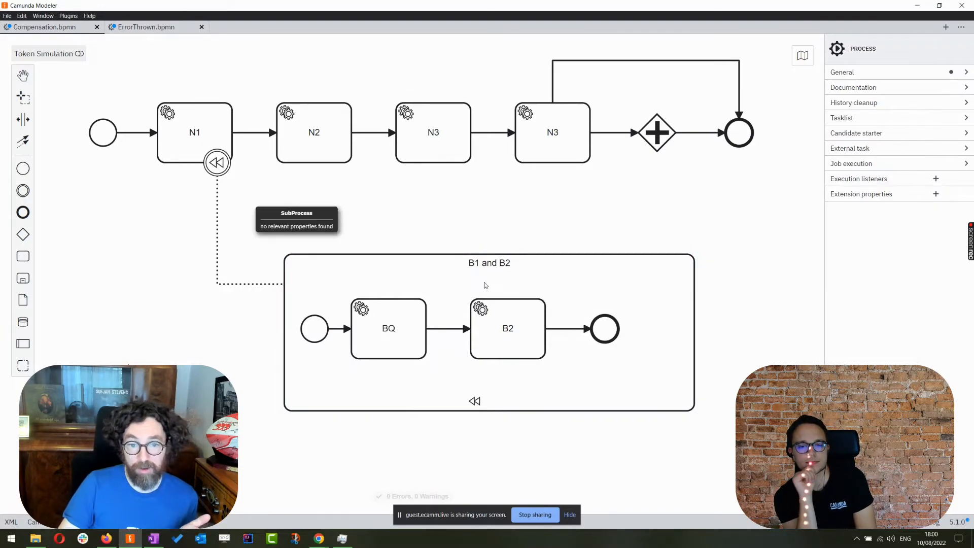
Step: Lower the compensation association to the middle of the sub-process's side, and narrow the sub-process to fit its contents
drag(243, 282, 243, 332)
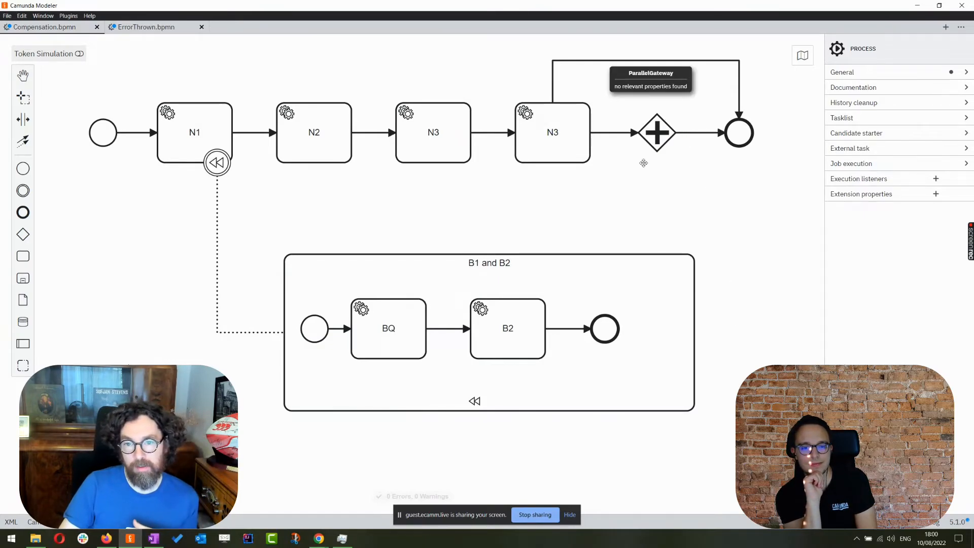
click(685, 274)
drag(697, 251, 636, 249)
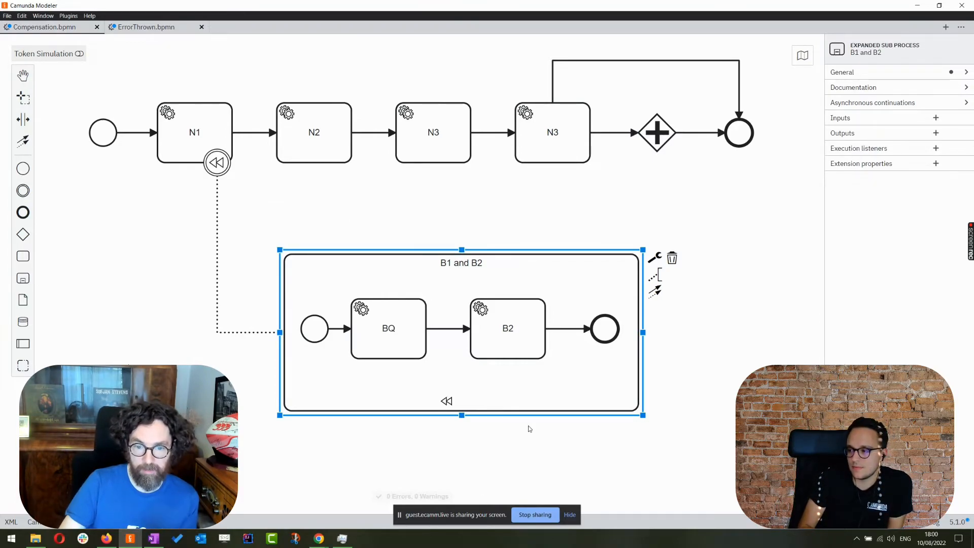
Step: Delete the parallel gateway between the last N3 task and the end event
click(652, 128)
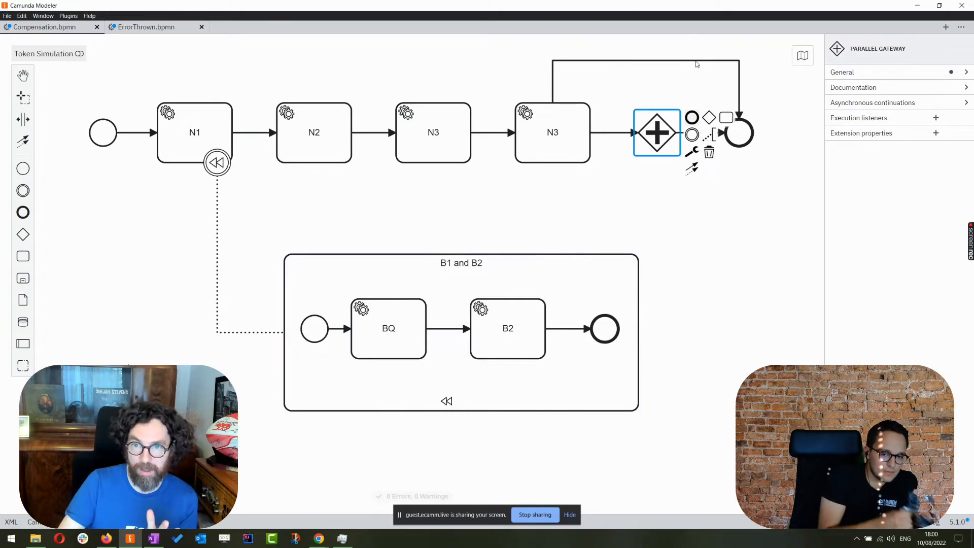
click(710, 157)
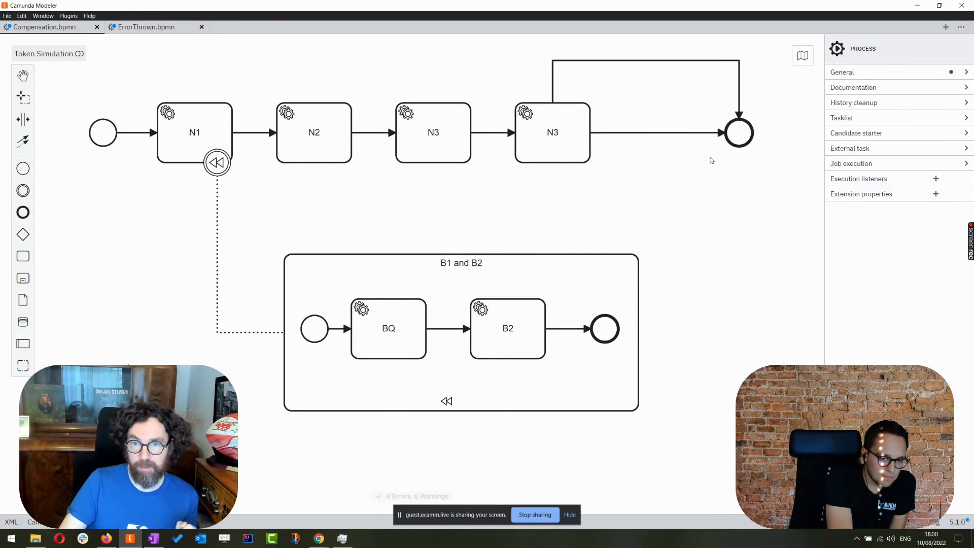
Step: Examine the two sequence flows that lead from the last N3 task to the end event
scroll(666, 213, right, 5)
scroll(665, 213, up, 4)
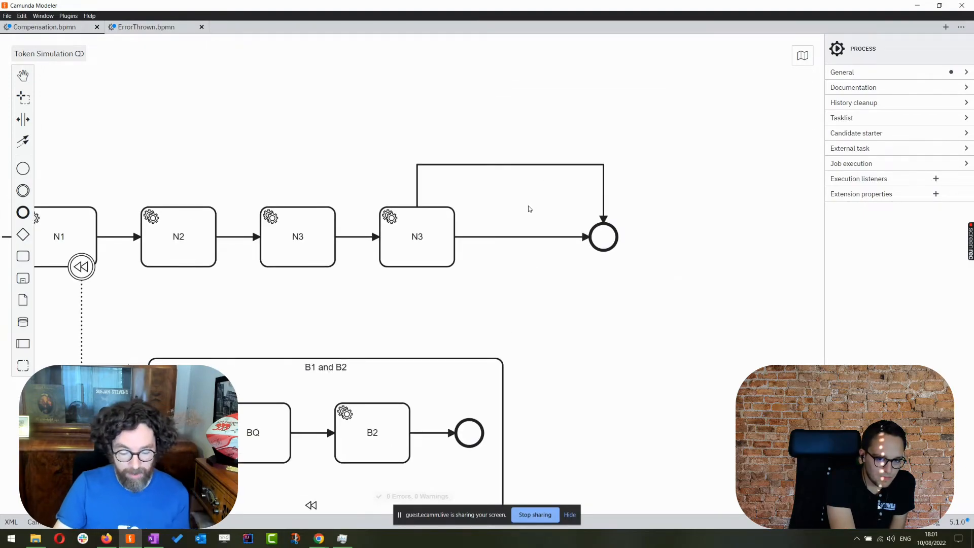
ctrl+scroll(549, 200, up, 3)
scroll(505, 214, up, 1)
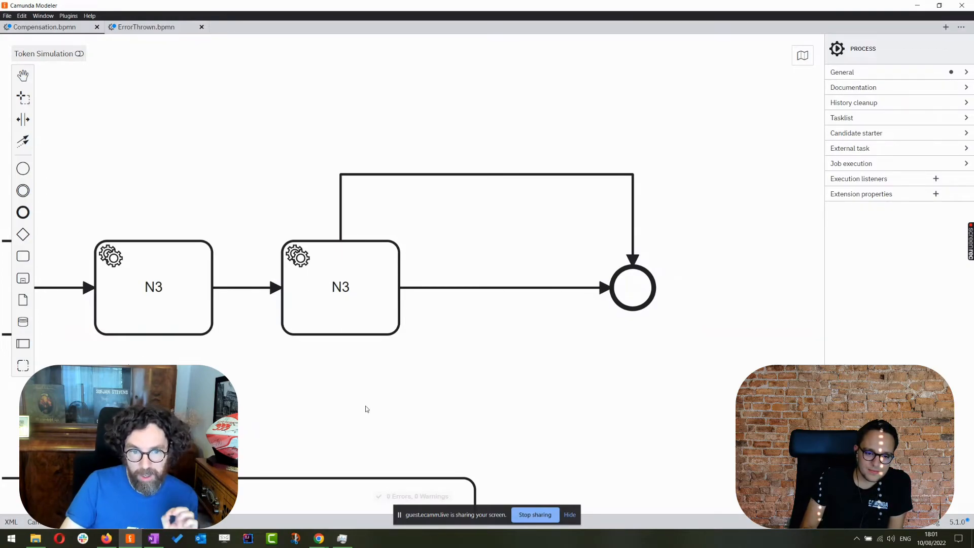
click(330, 298)
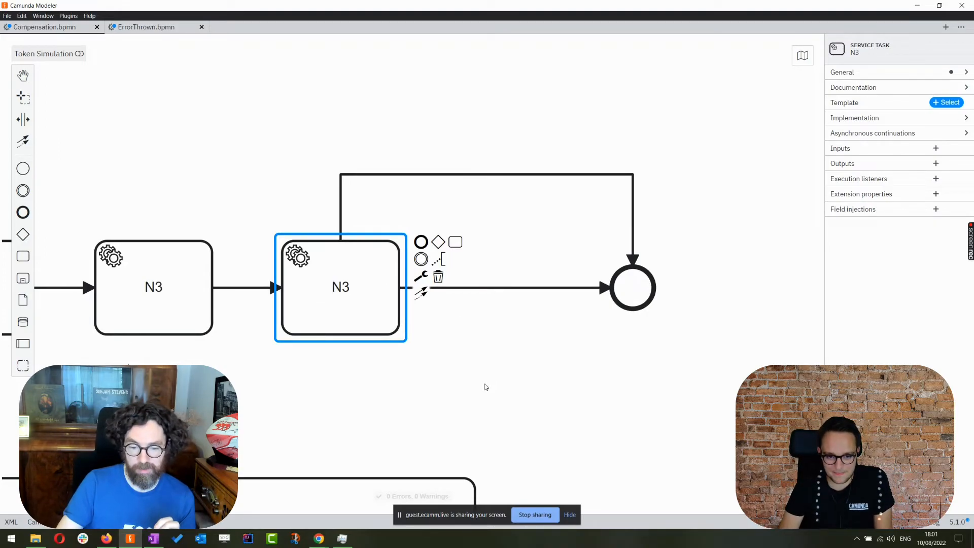
drag(465, 373, 378, 365)
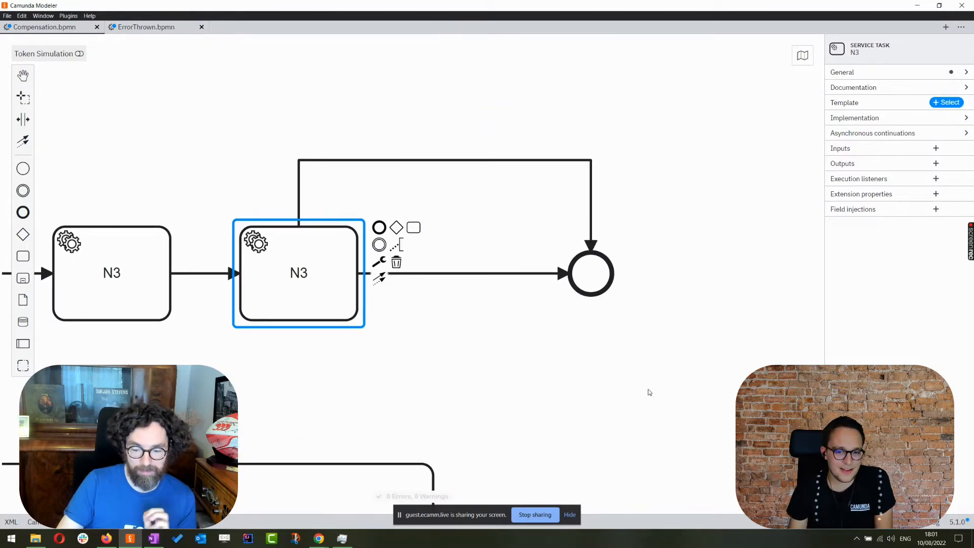
drag(495, 386, 593, 265)
scroll(650, 306, down, 3)
Step: Move the "B1 and B2" sub-process up close beneath the main flow
click(381, 304)
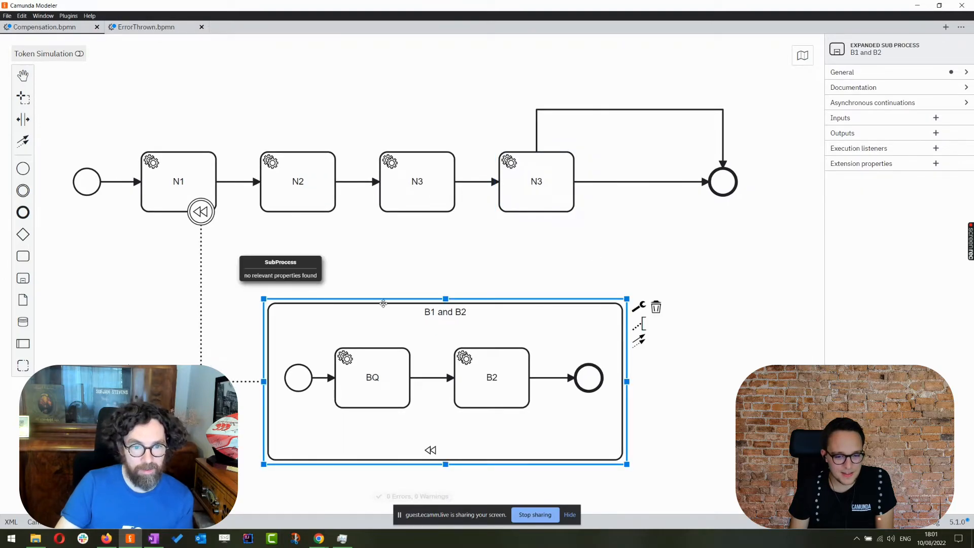
drag(381, 305, 353, 239)
click(764, 315)
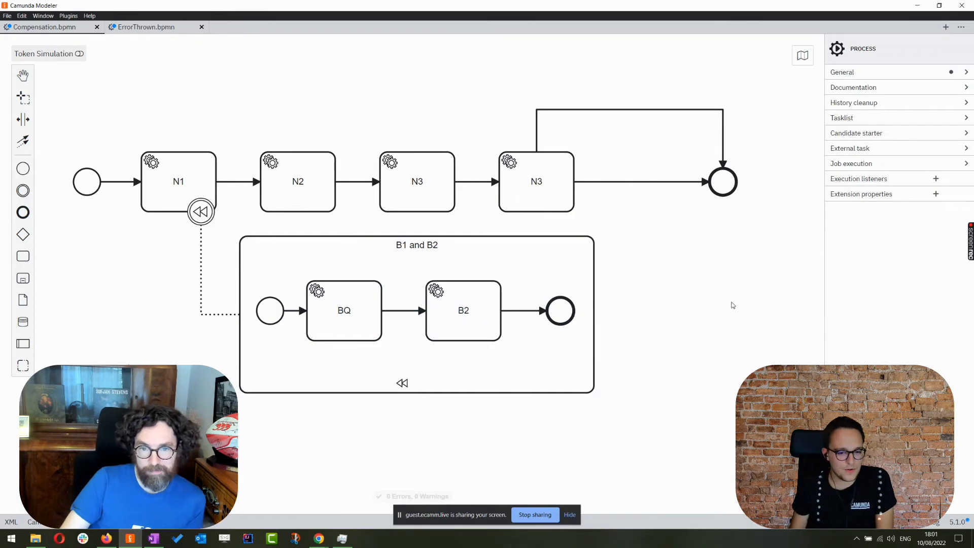
Step: Delete the bypass sequence flow that loops above from the last N3 task to the end event
drag(722, 282, 729, 279)
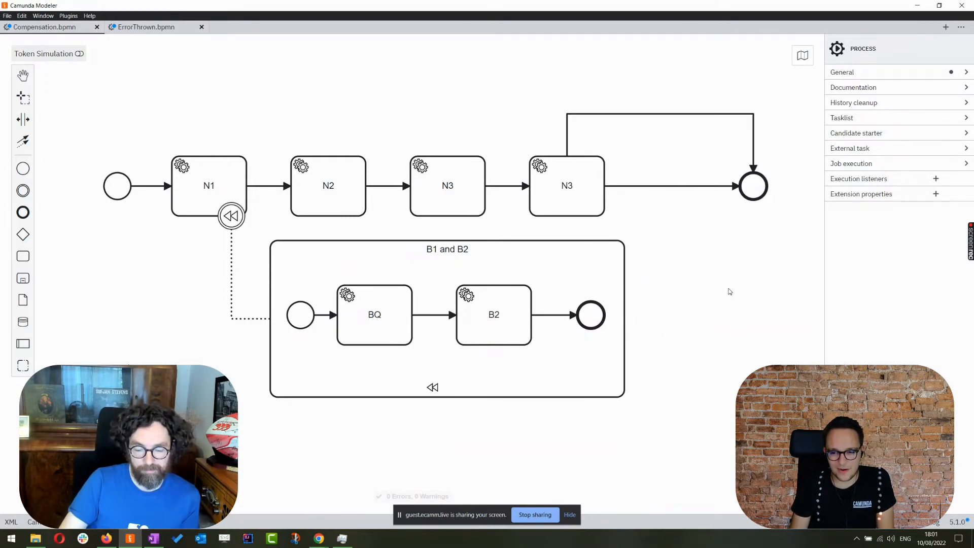
drag(717, 277, 579, 315)
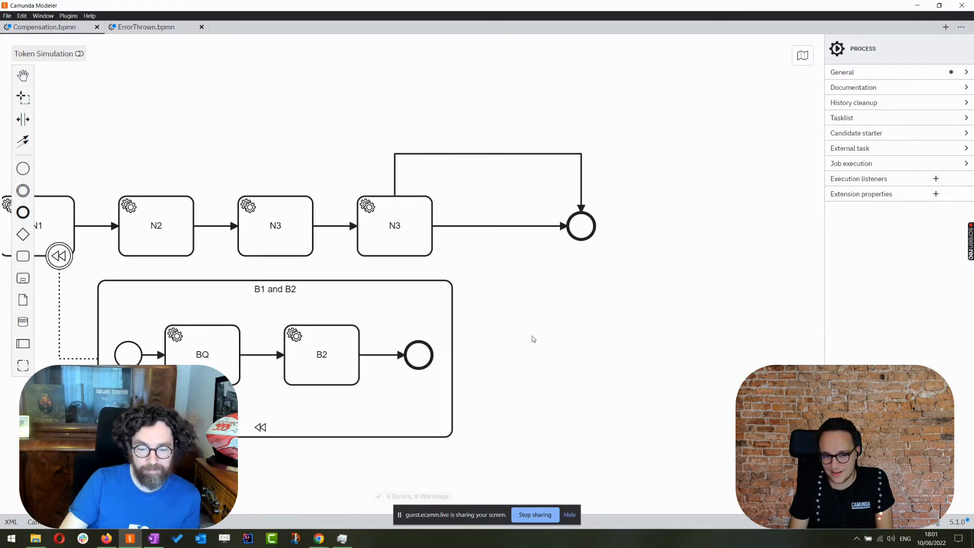
drag(532, 339, 612, 279)
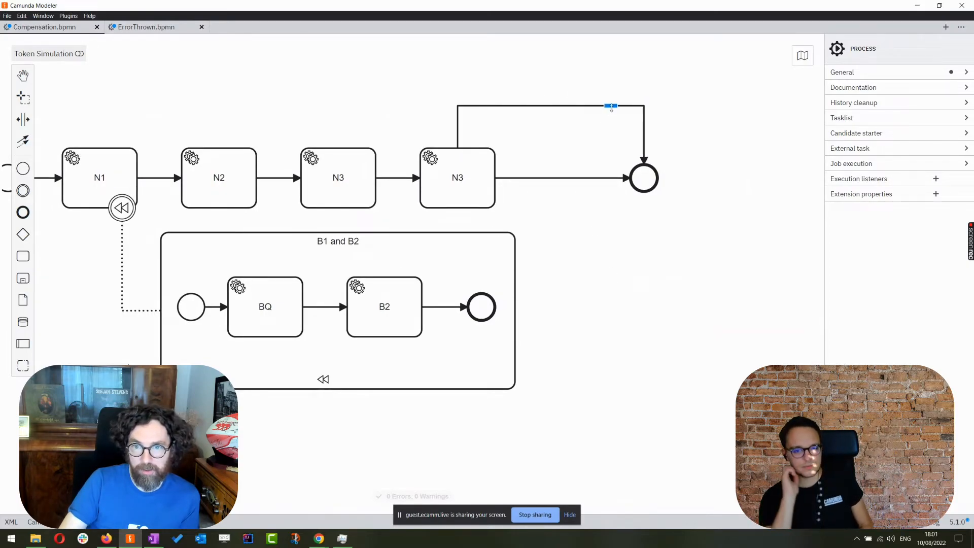
click(617, 107)
click(677, 109)
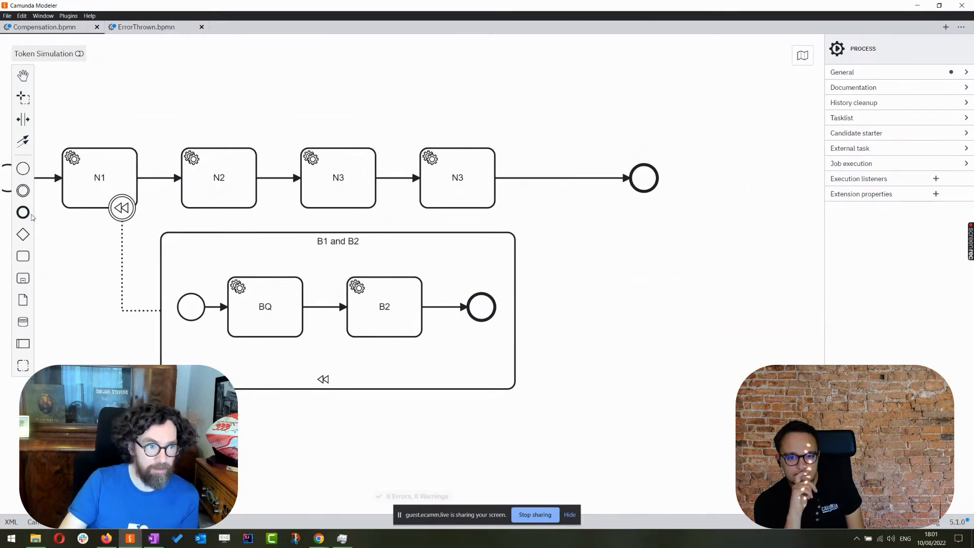
Step: Insert an exclusive gateway labelled "do you want to compensate" on the sequence flow between the last N3 task and the end event
drag(215, 177, 547, 176)
double_click(547, 174)
text(d)
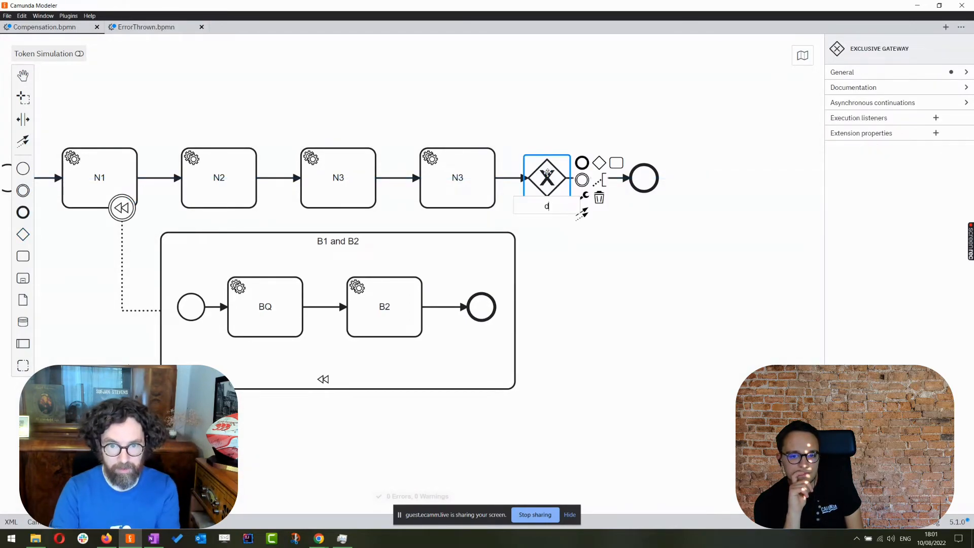
text(o you want t)
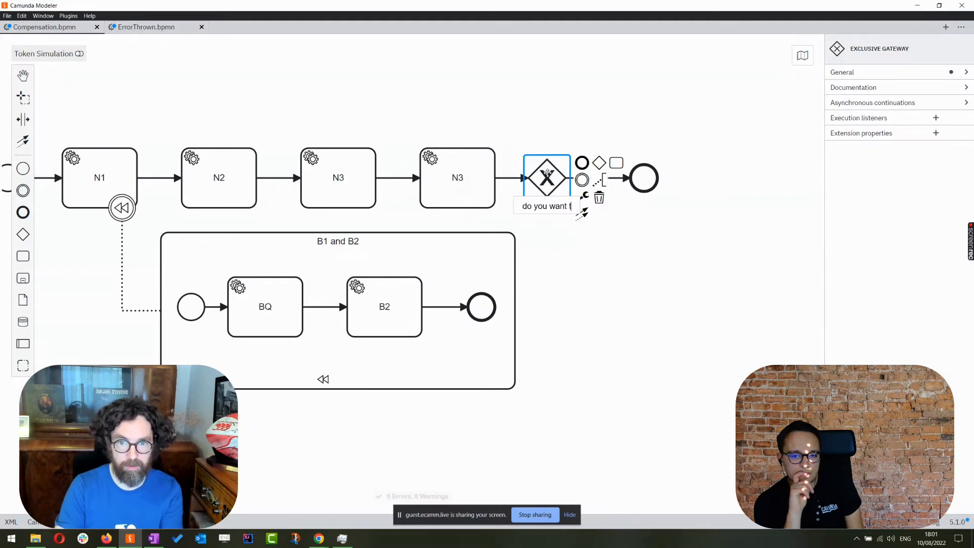
text(o compensate)
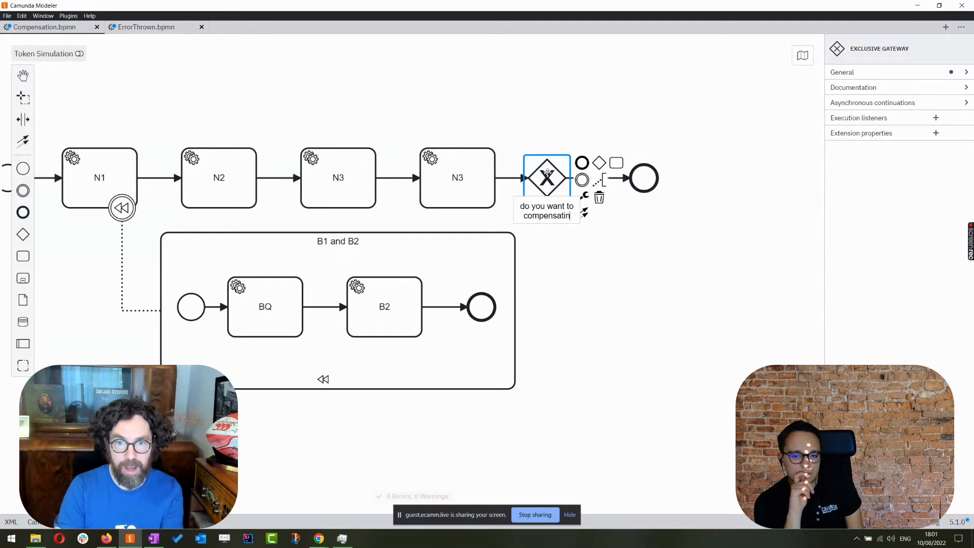
key(Return)
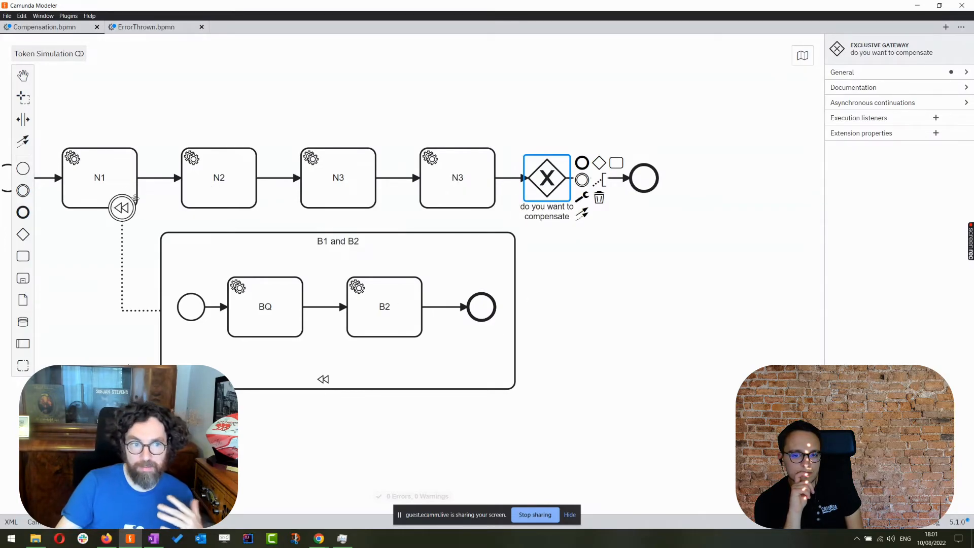
Step: Branch the gateway to a second end event below the existing one and make it a compensation end event
click(122, 208)
click(648, 266)
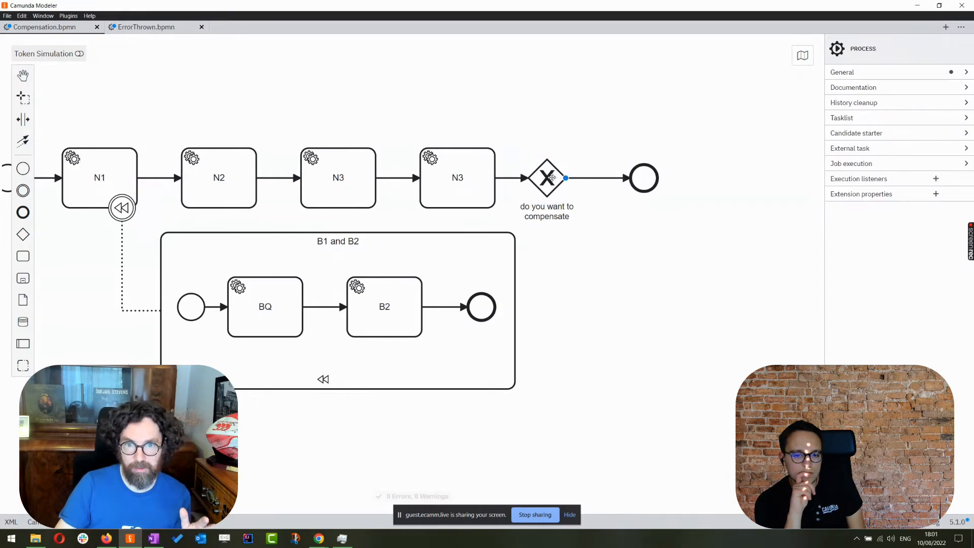
click(550, 178)
click(590, 186)
click(673, 252)
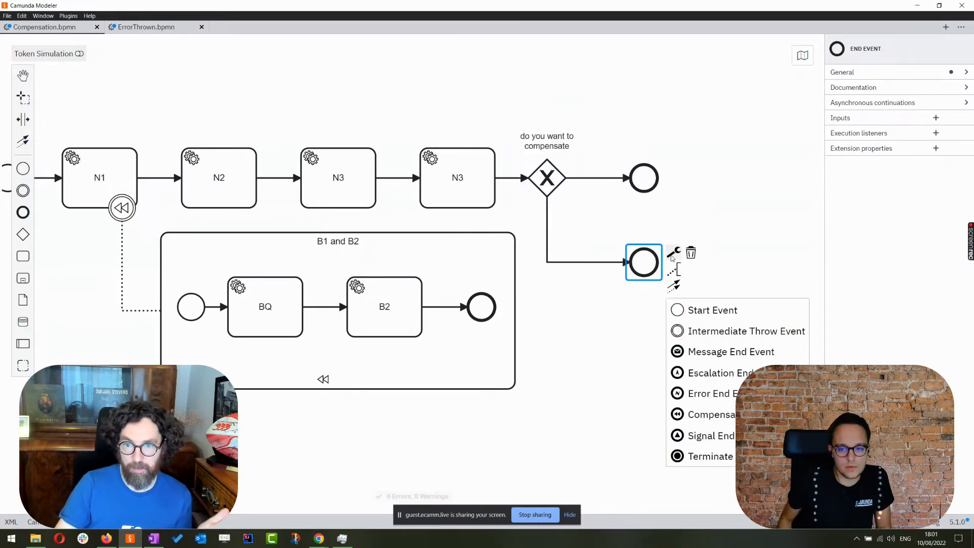
click(710, 412)
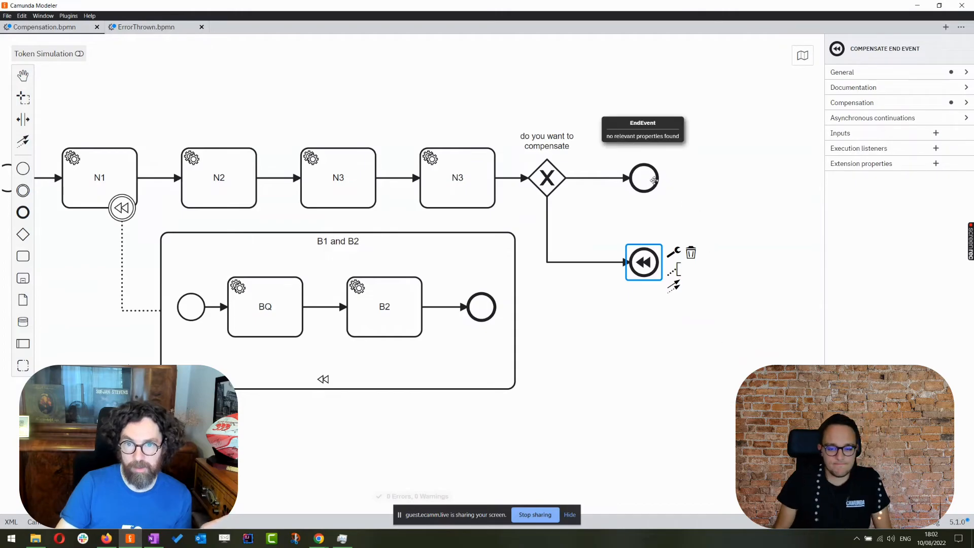
Step: Label the gateway's flow to the plain end event "No" and its flow to the compensation end event "Yes"
double_click(583, 179)
text(N)
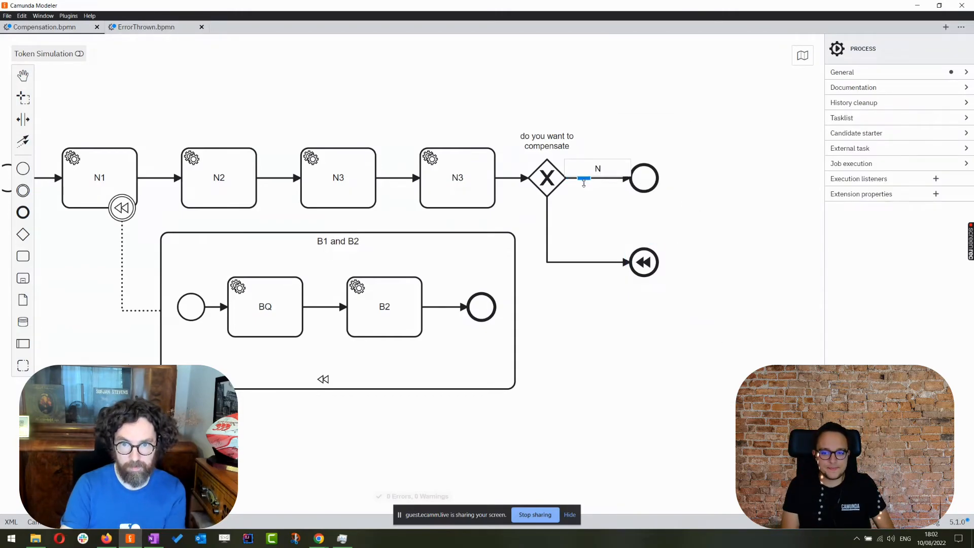
text(o)
click(574, 248)
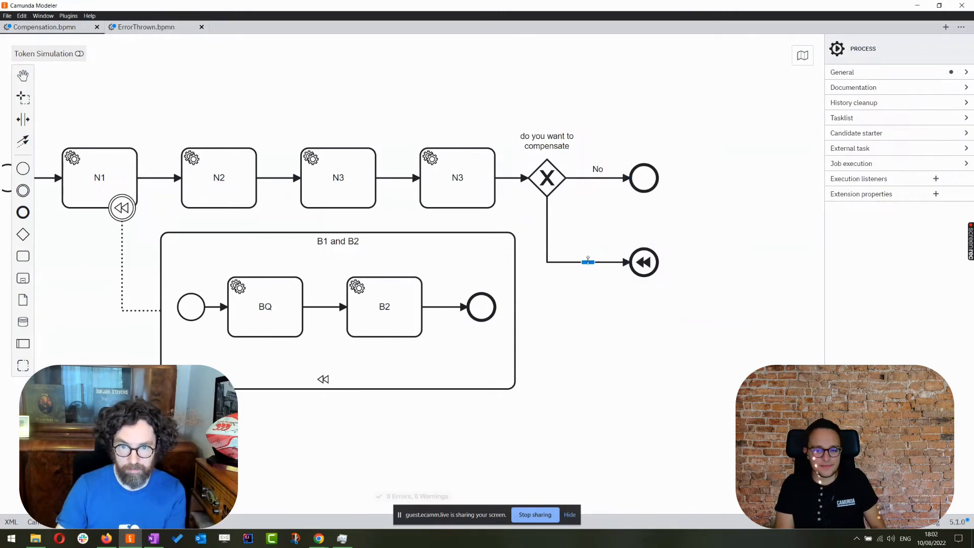
double_click(588, 260)
text(Yes)
key(Return)
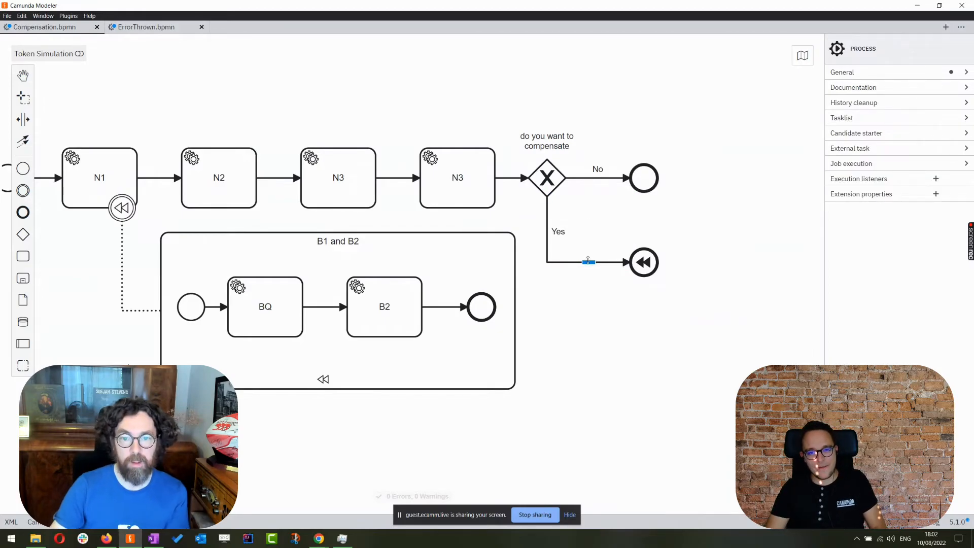
Step: Walk through the main flow from the start event past N1 and its compensation boundary event to N2 and N3
click(637, 364)
drag(637, 363, 681, 361)
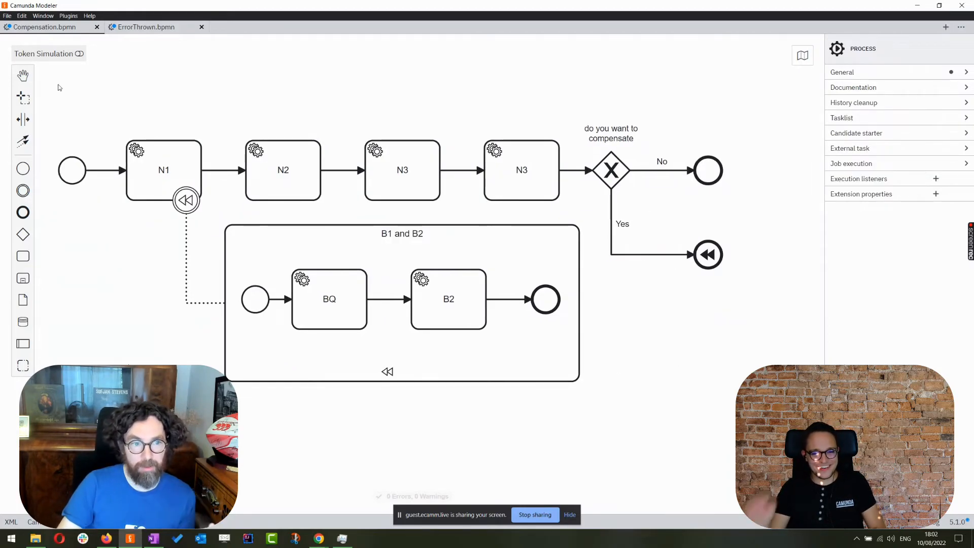
click(71, 162)
click(130, 153)
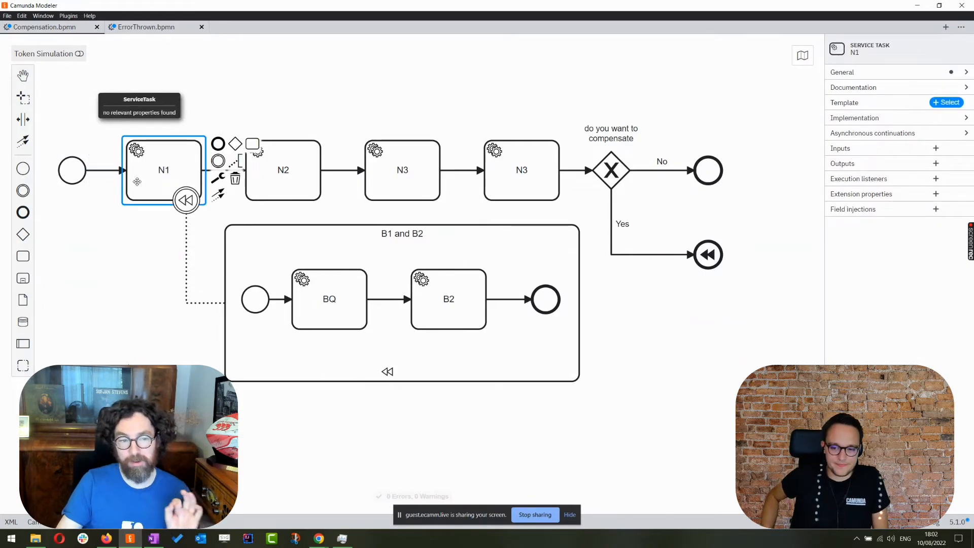
click(189, 202)
click(162, 182)
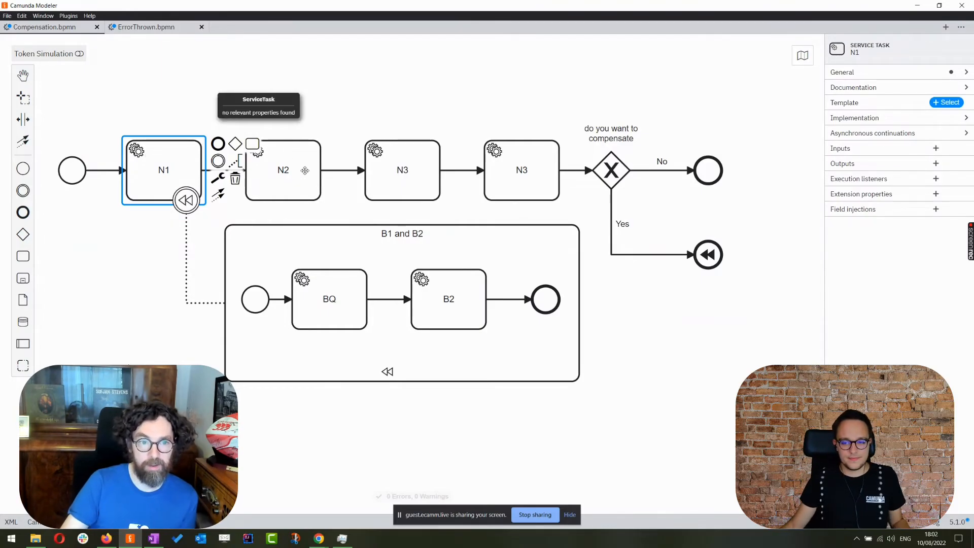
click(314, 190)
click(385, 168)
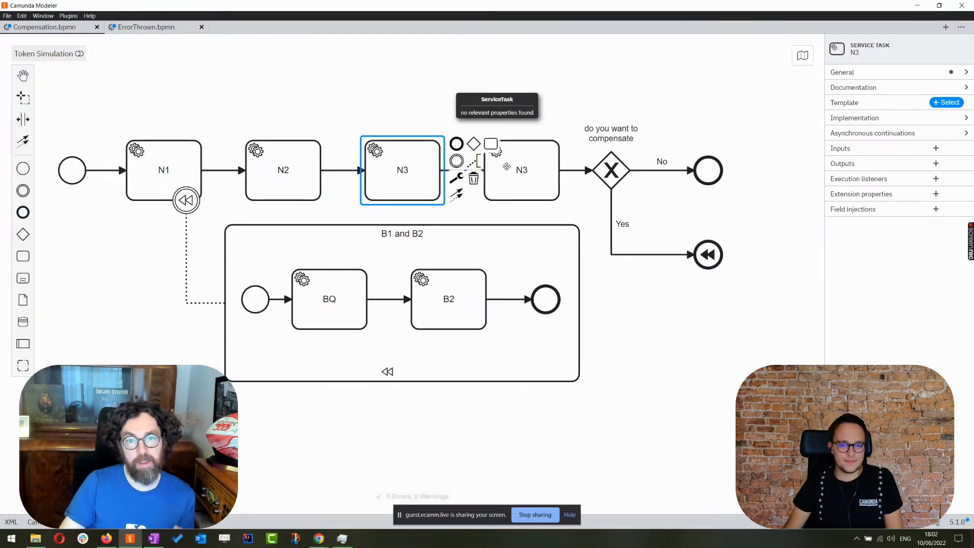
Step: Rename the last N3 task, just before the gateway, as N4
click(506, 166)
double_click(531, 166)
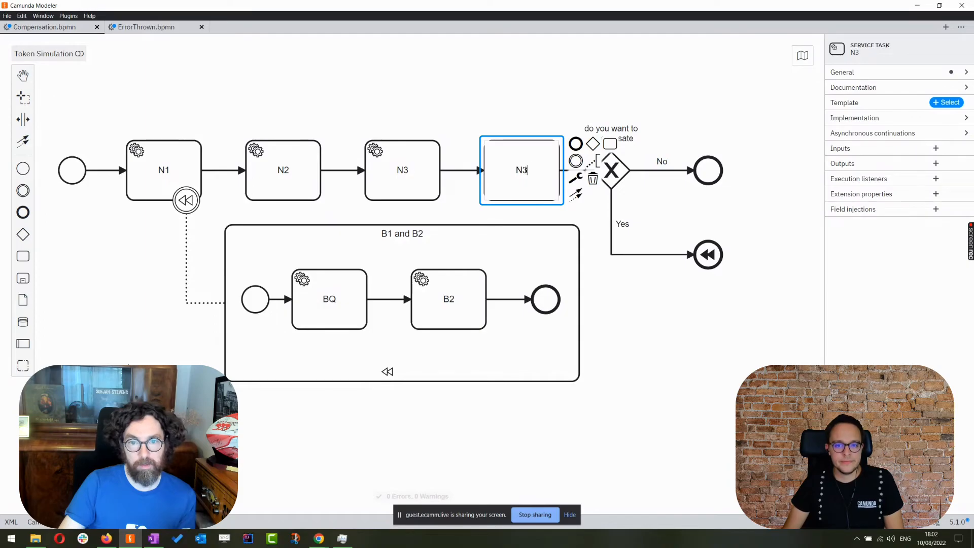
text(4)
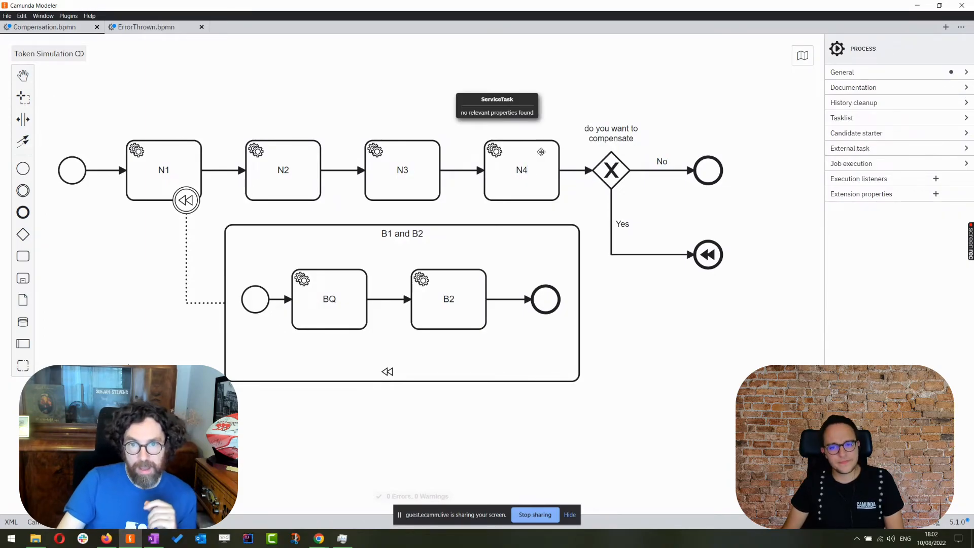
Step: Trace the compensation path from the gateway and its end events back through N4 to N1, its boundary event and the "B1 and B2" sub-process
click(604, 155)
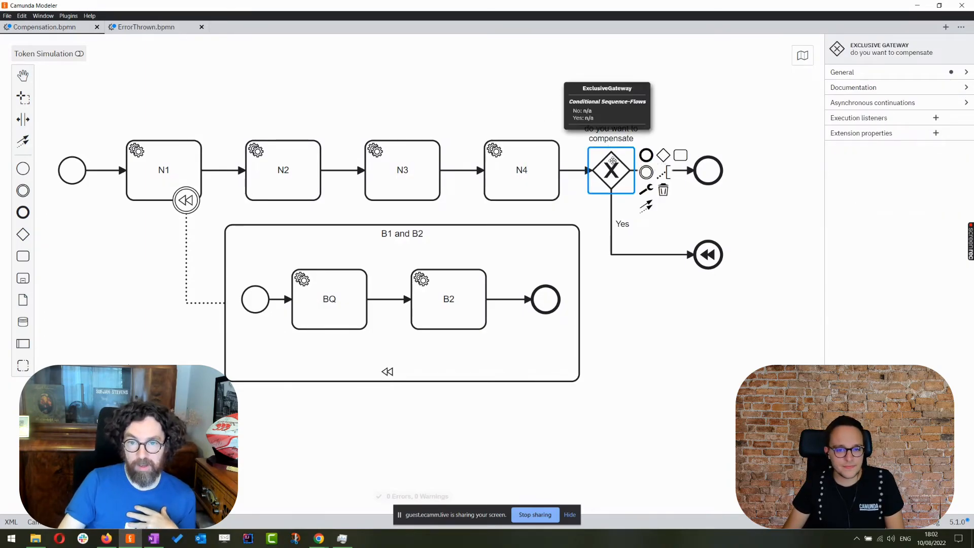
click(707, 255)
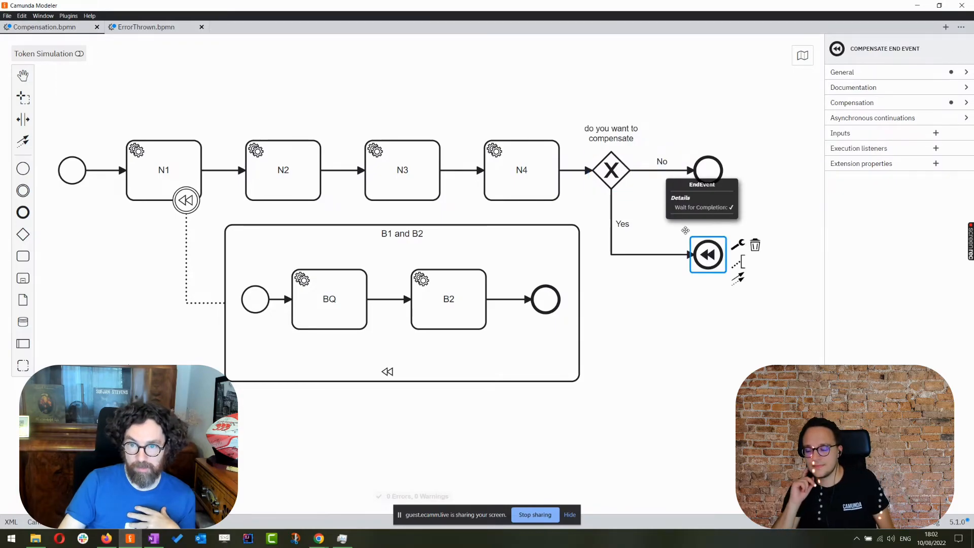
click(719, 179)
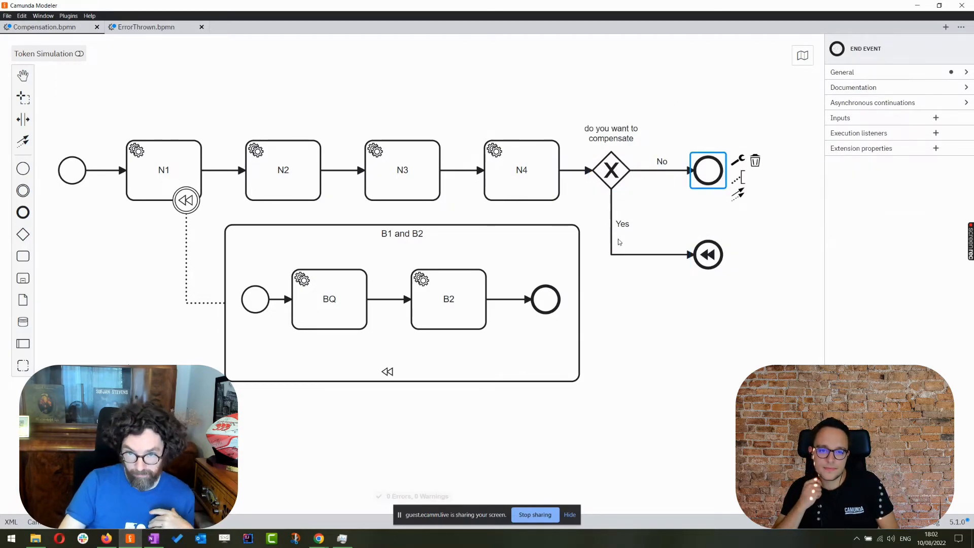
click(719, 261)
mouse_move(704, 257)
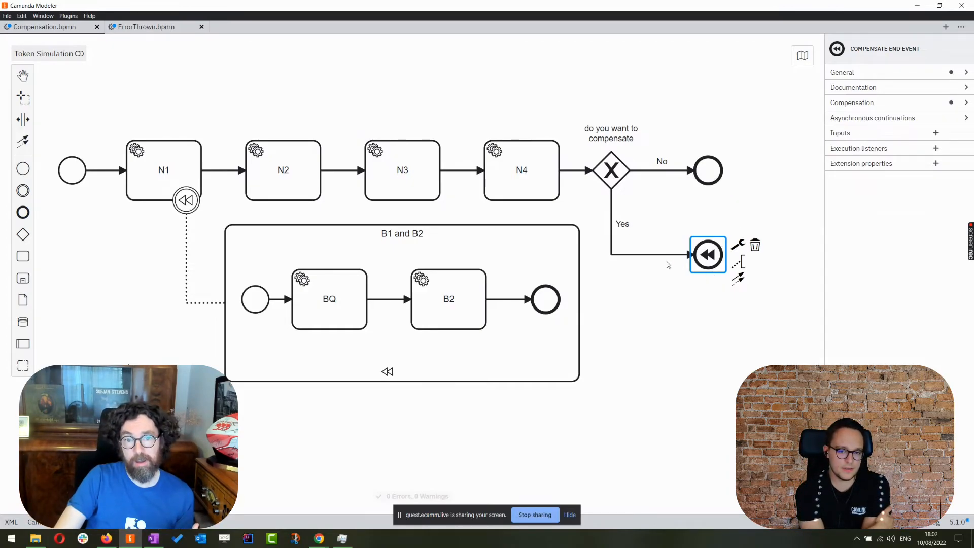
click(527, 173)
click(414, 167)
click(299, 165)
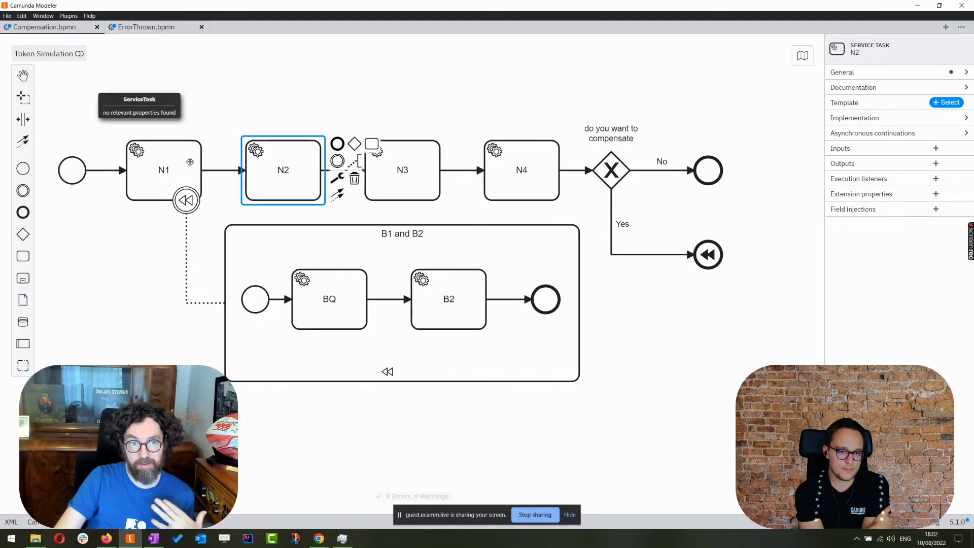
click(190, 161)
click(184, 198)
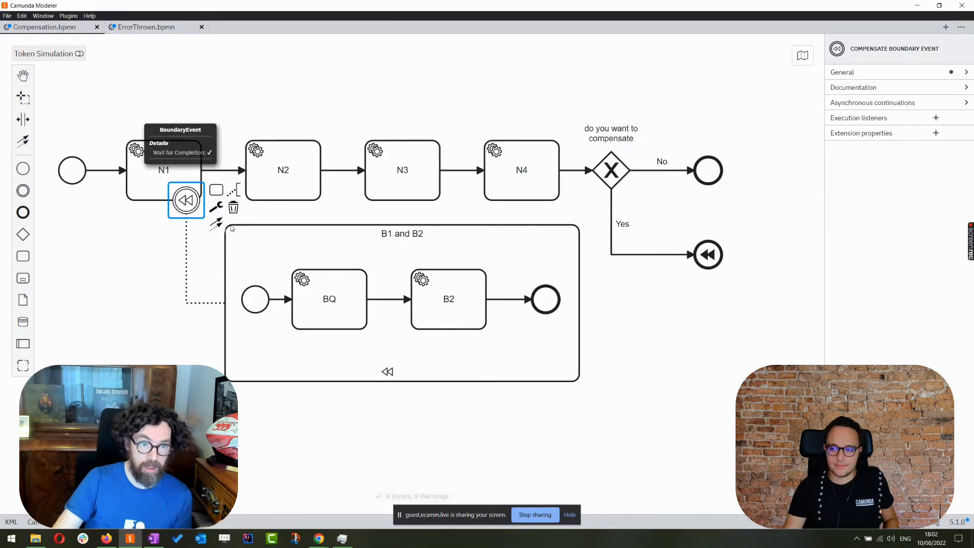
click(231, 228)
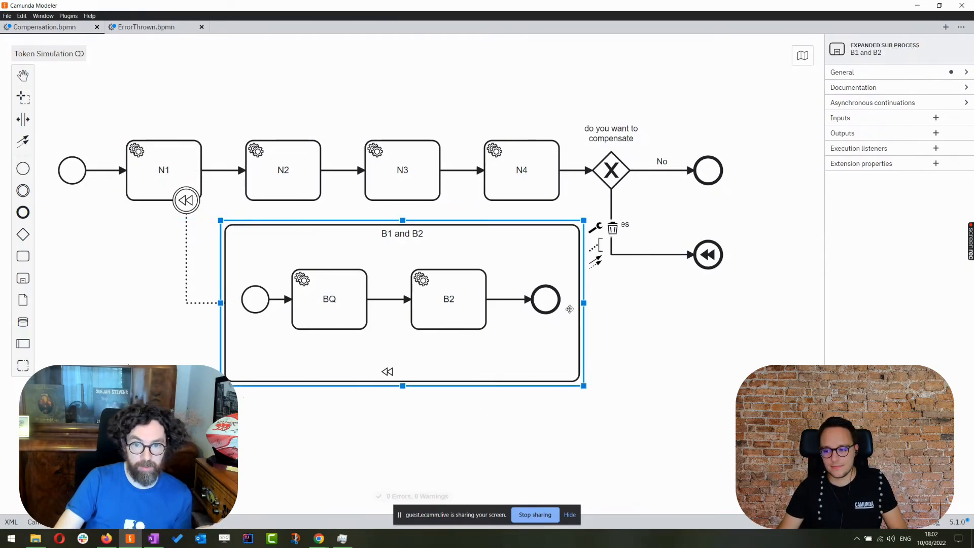
click(551, 307)
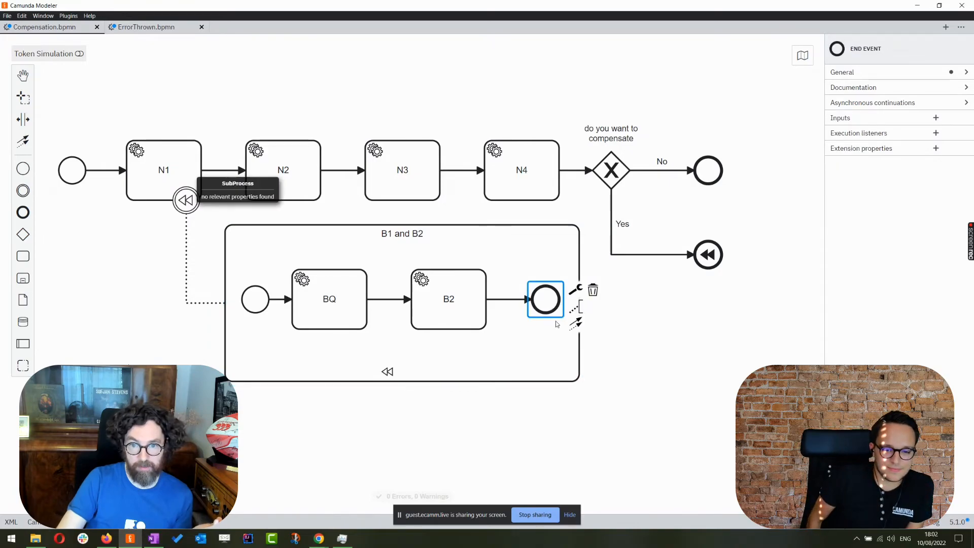
click(708, 254)
click(782, 276)
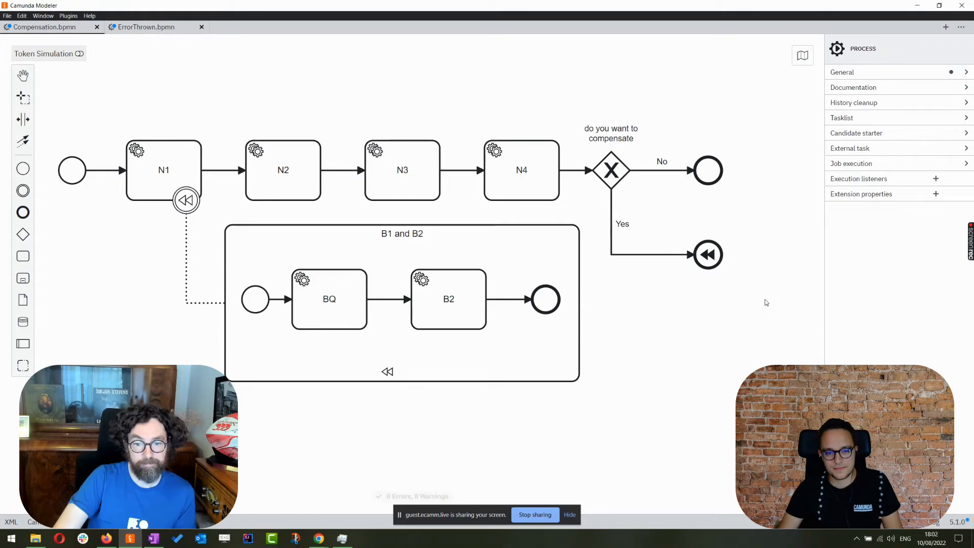
drag(713, 335, 760, 332)
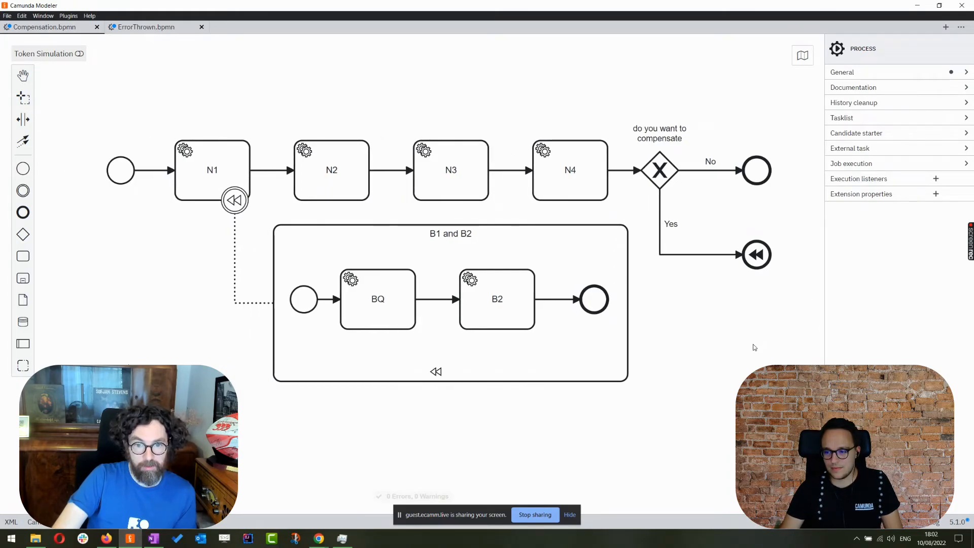
drag(707, 346, 701, 354)
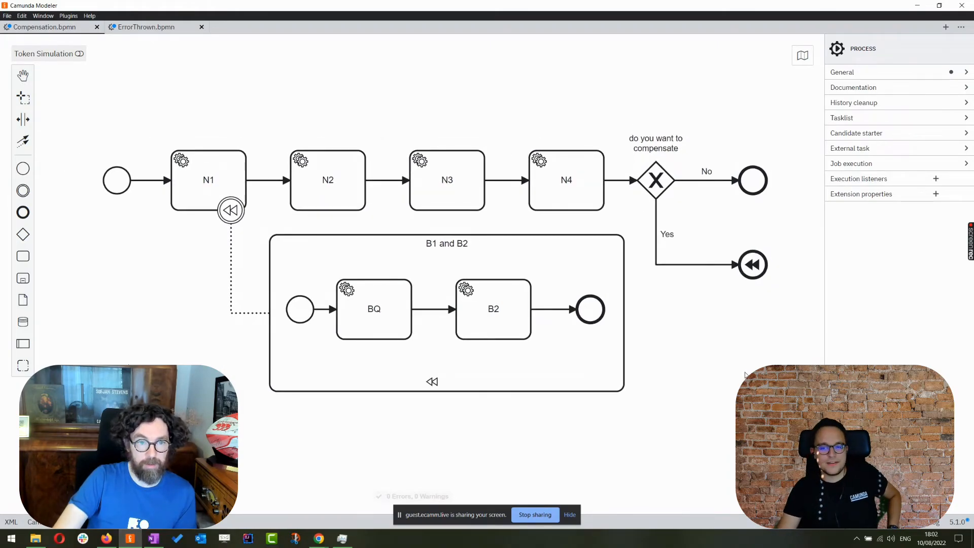